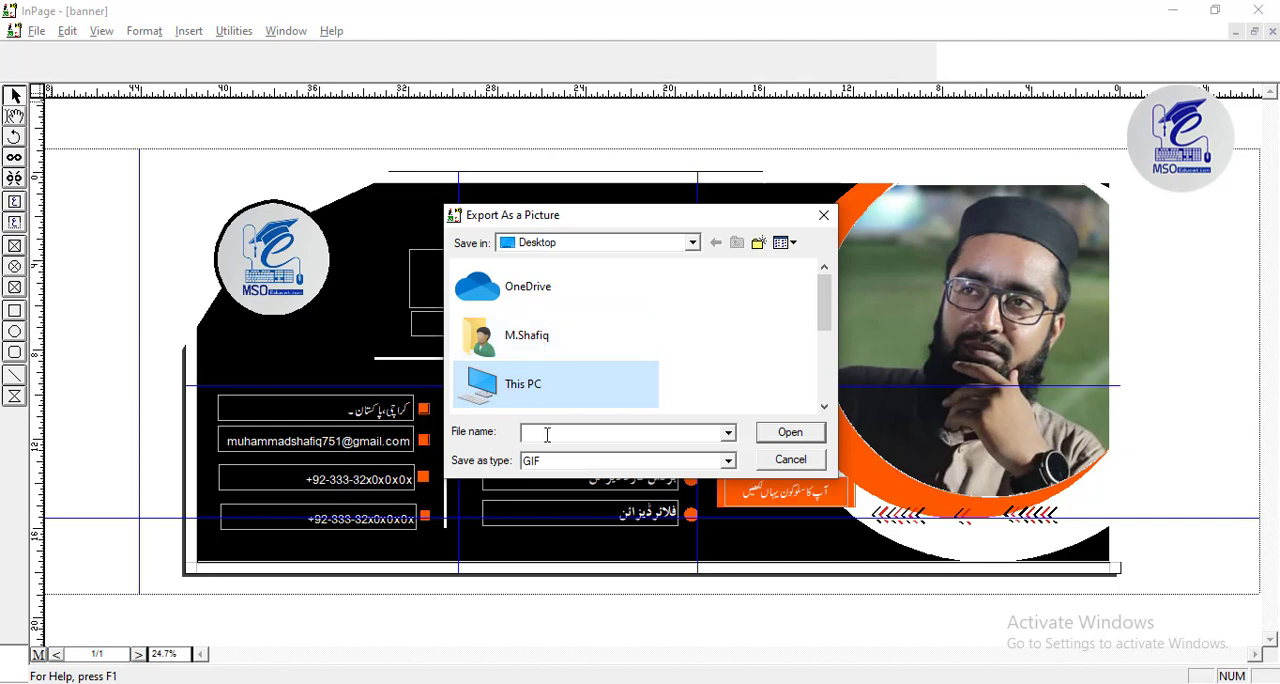
Export page 1 of the banner to the Desktop as a GIF picture named "my 000".
{"action": "left_click", "coordinate": [547, 434]}
{"action": "type", "text": "my "}
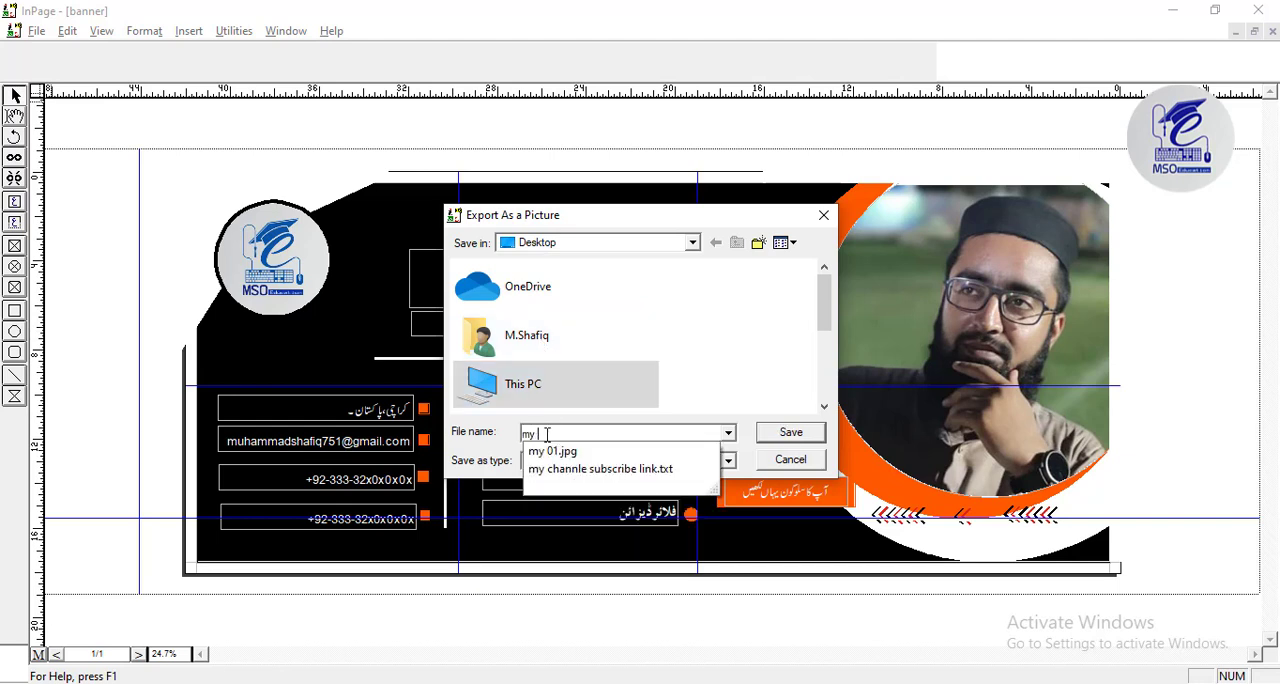
{"action": "type", "text": "000"}
{"action": "key", "text": "Return"}
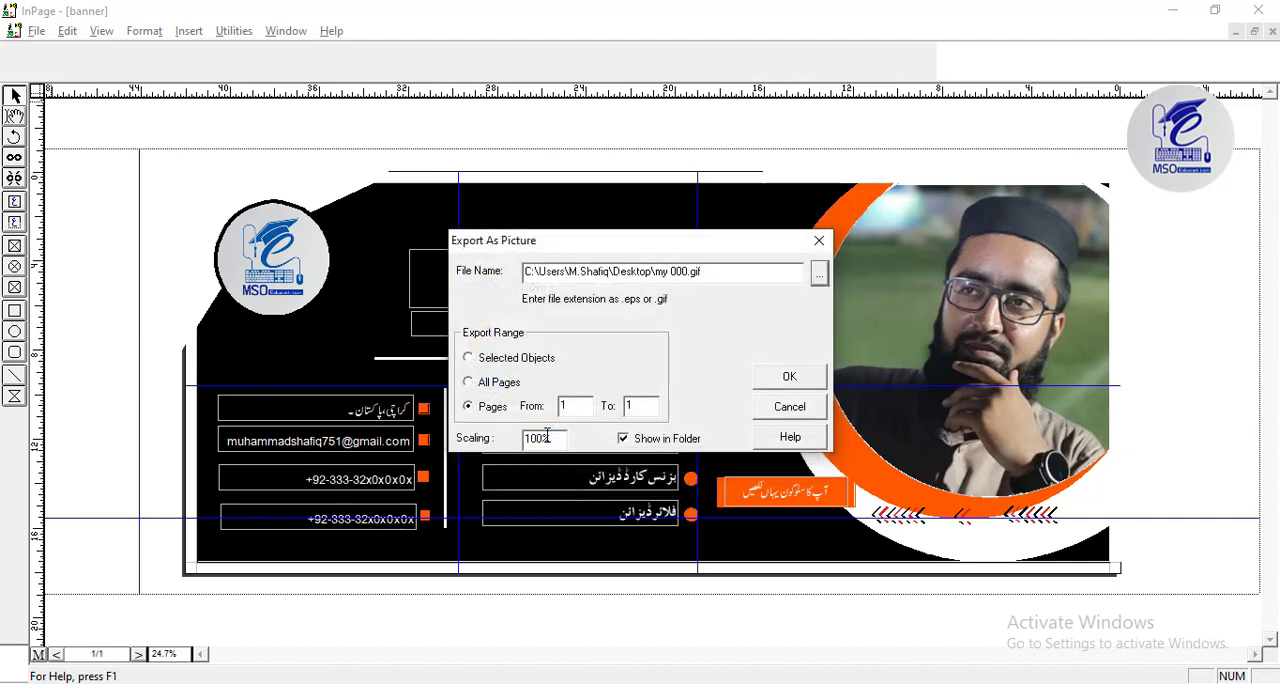
{"action": "left_click", "coordinate": [758, 385]}
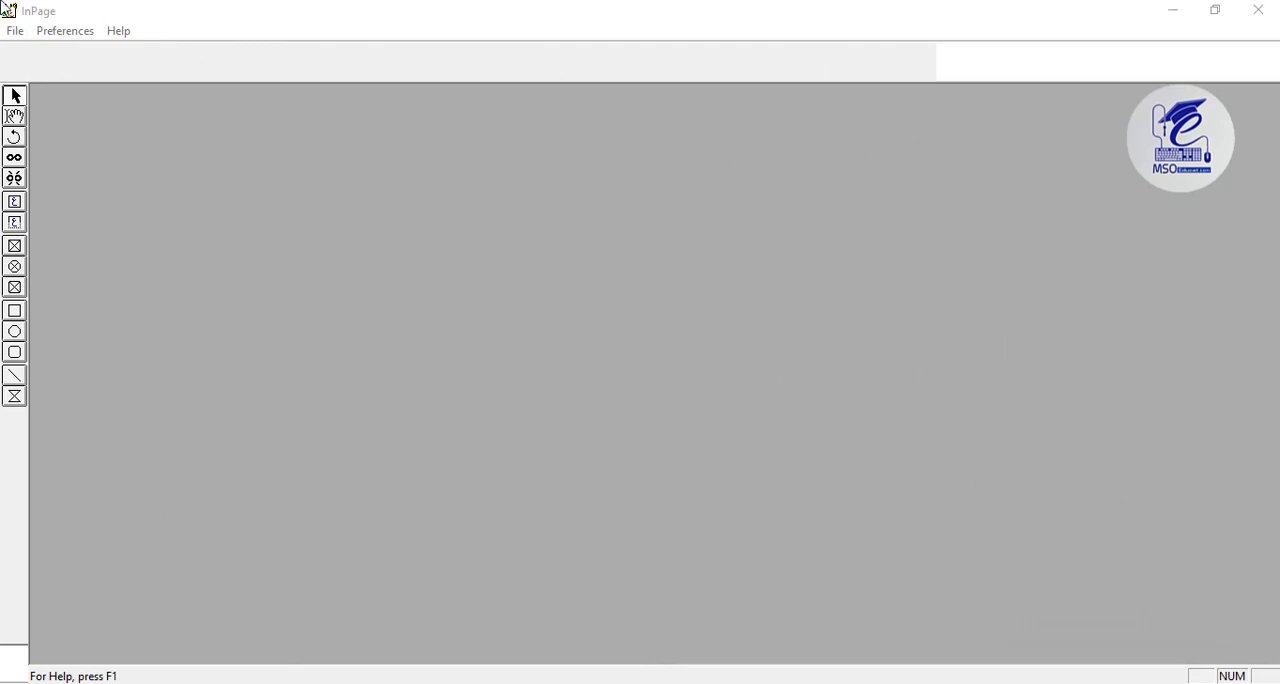
Start a new document and choose Custom Size as its page size.
{"action": "left_click", "coordinate": [15, 30]}
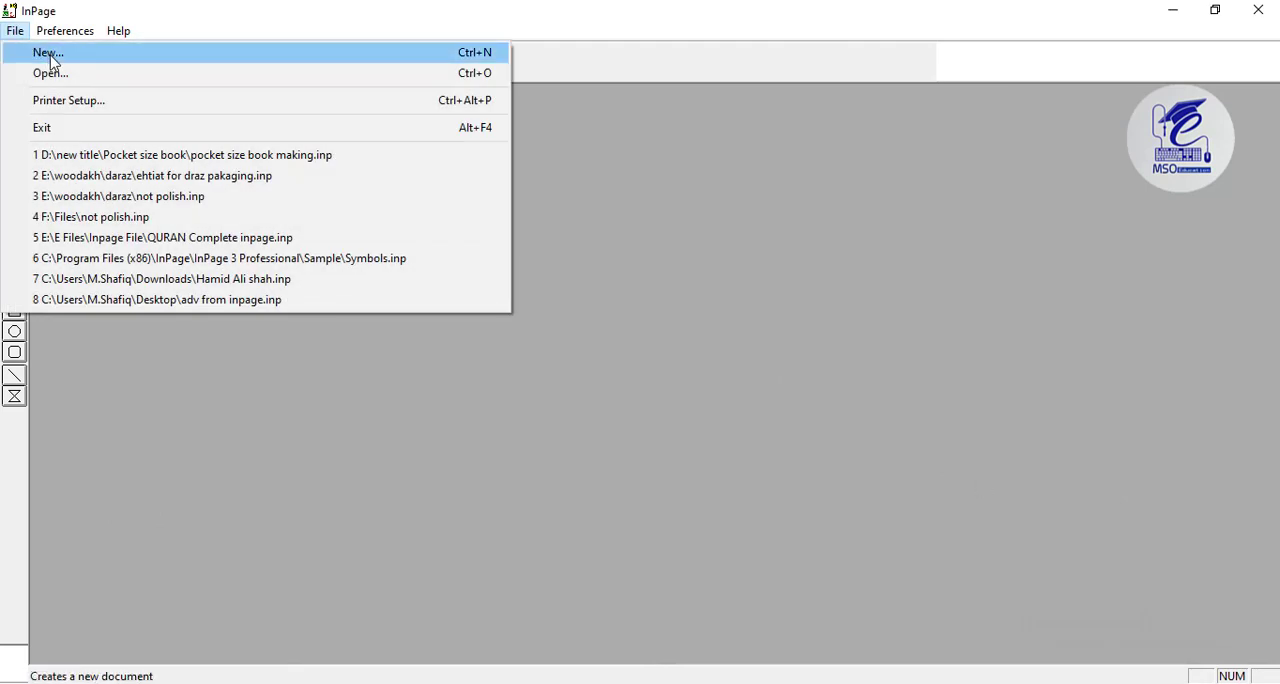
{"action": "left_click", "coordinate": [51, 55]}
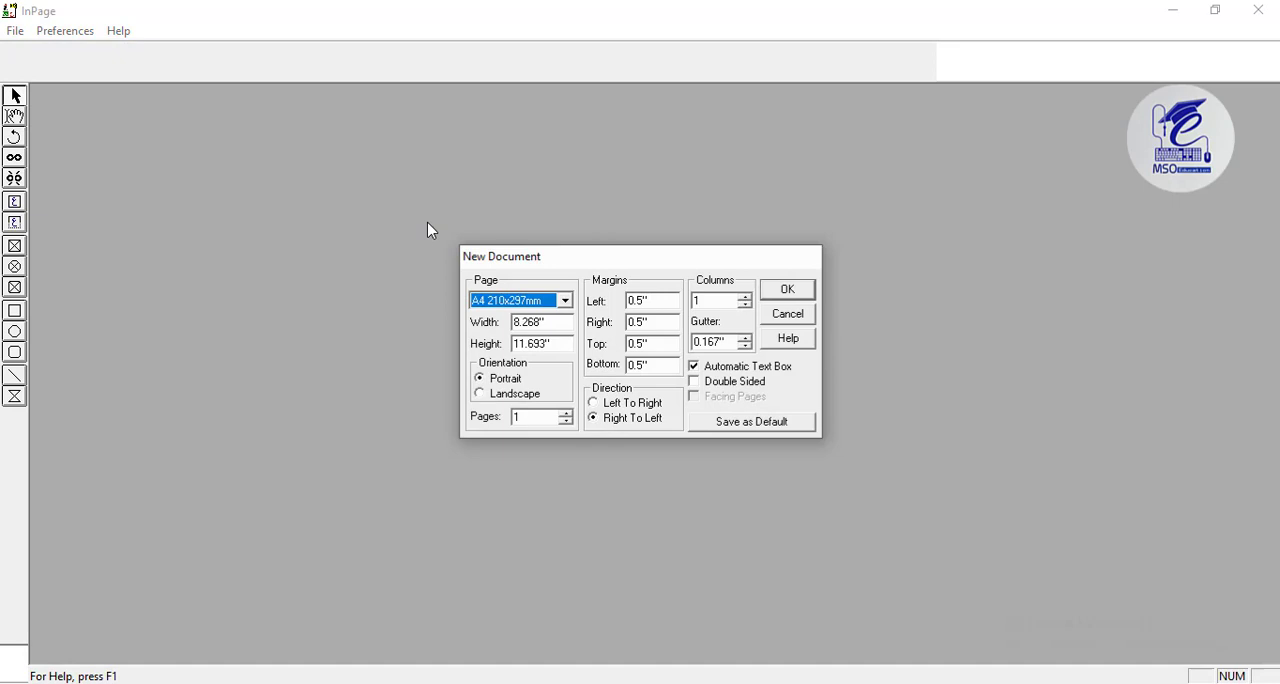
{"action": "left_click", "coordinate": [545, 305]}
{"action": "left_click", "coordinate": [568, 348]}
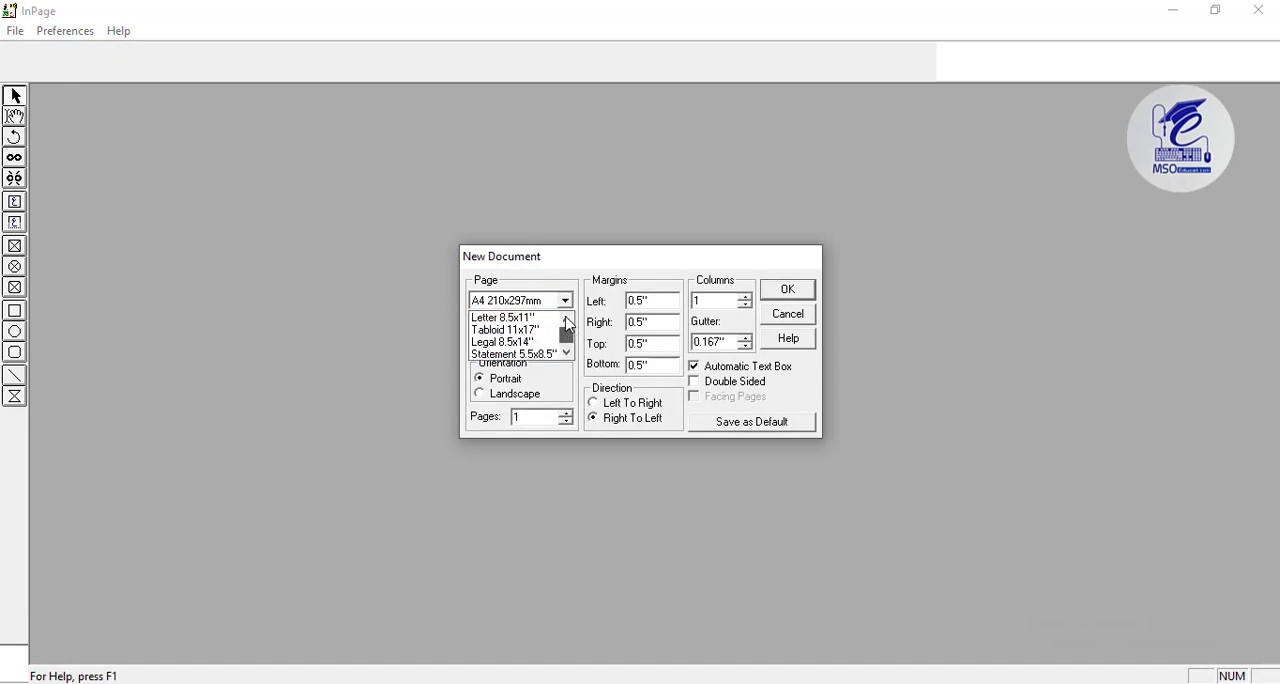
{"action": "left_click_drag", "start_coordinate": [568, 333], "coordinate": [552, 353]}
{"action": "left_click", "coordinate": [549, 354]}
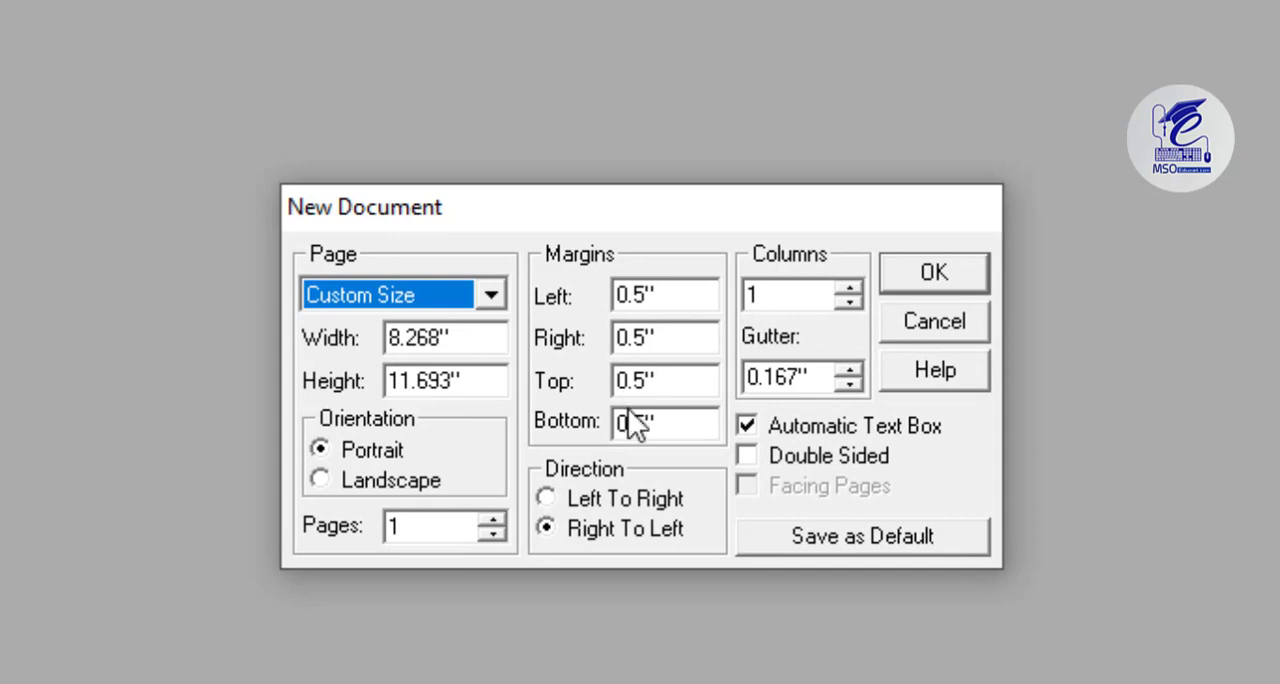
Set the page width to 42 inches and the height to 18 inches, and create the document.
{"action": "left_click_drag", "start_coordinate": [466, 340], "coordinate": [248, 326]}
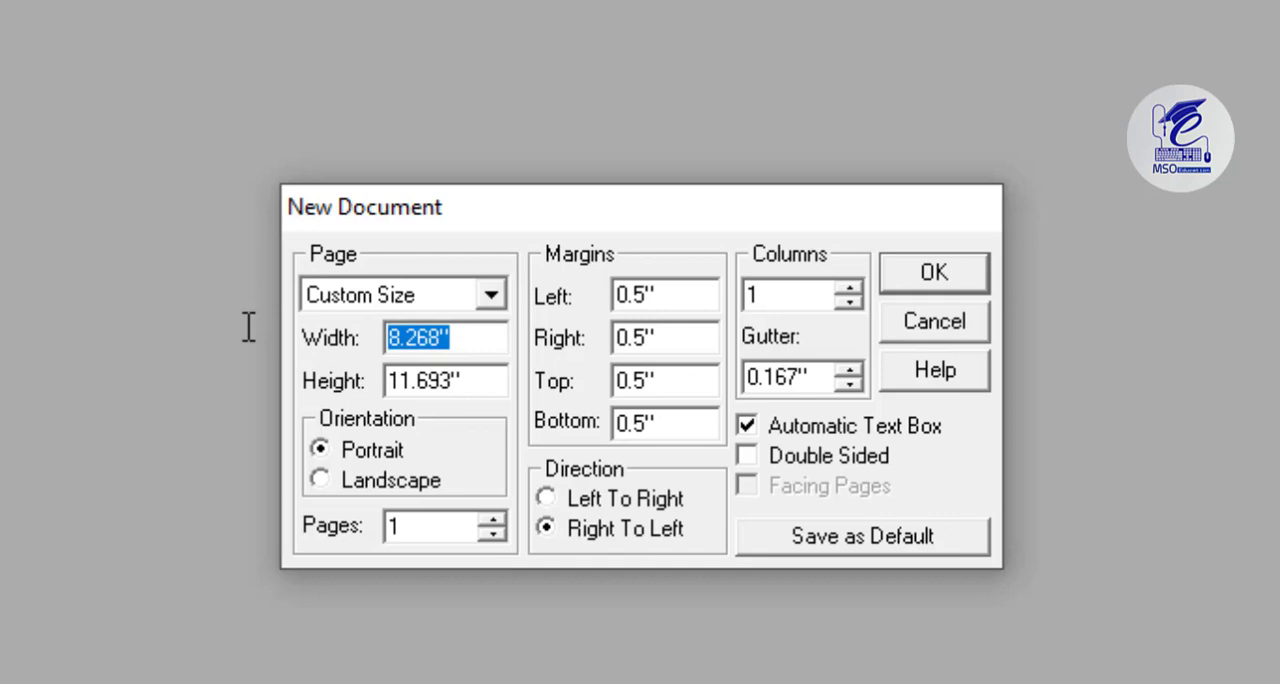
{"action": "left_click", "coordinate": [360, 476]}
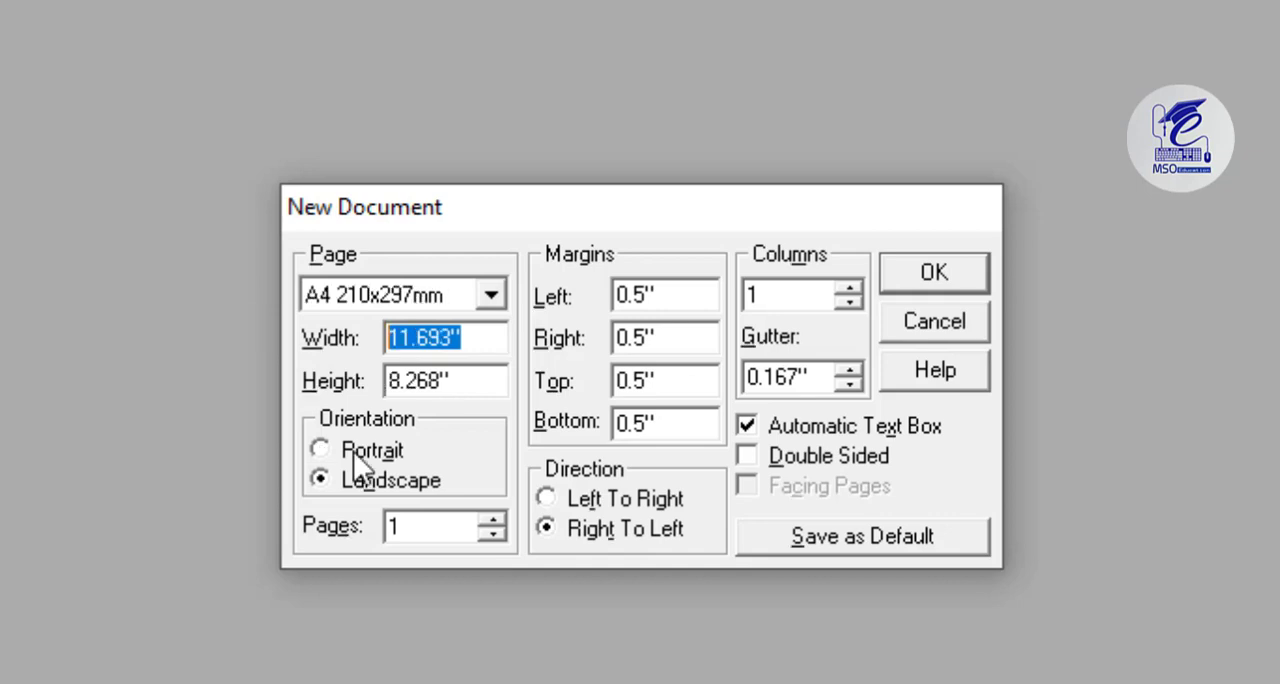
{"action": "type", "text": "4"}
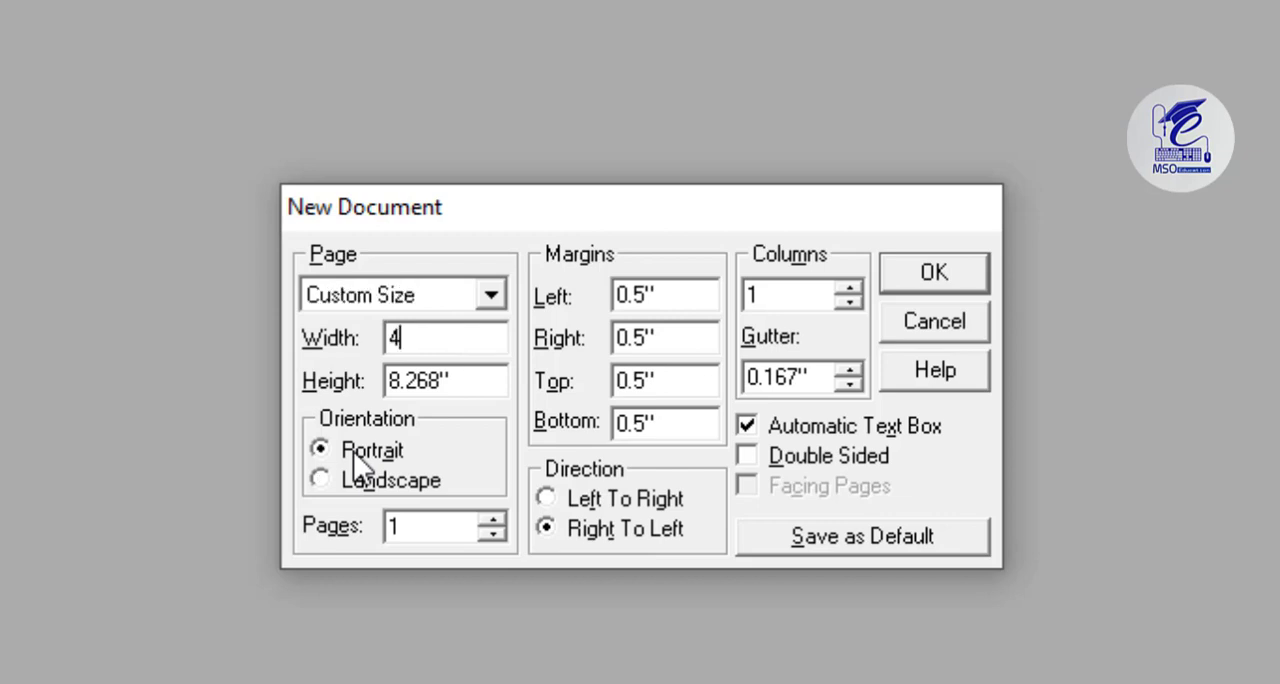
{"action": "type", "text": "2"}
{"action": "left_click_drag", "start_coordinate": [483, 384], "coordinate": [247, 366]}
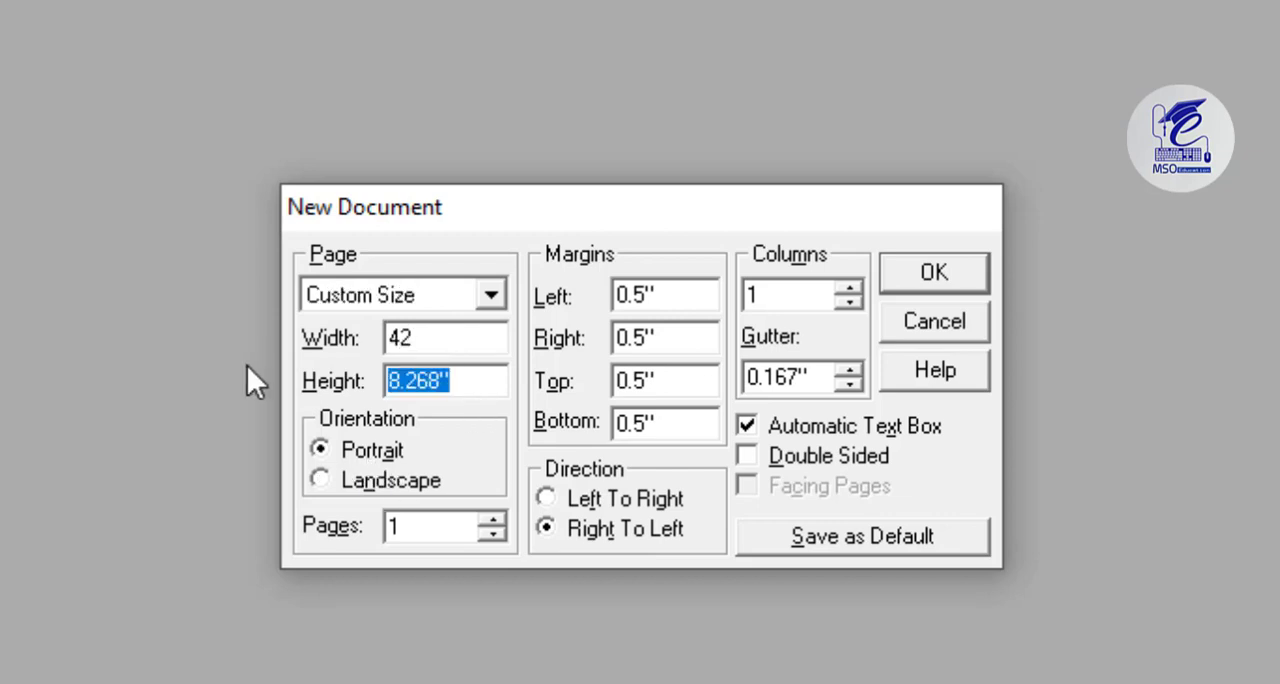
{"action": "type", "text": "1"}
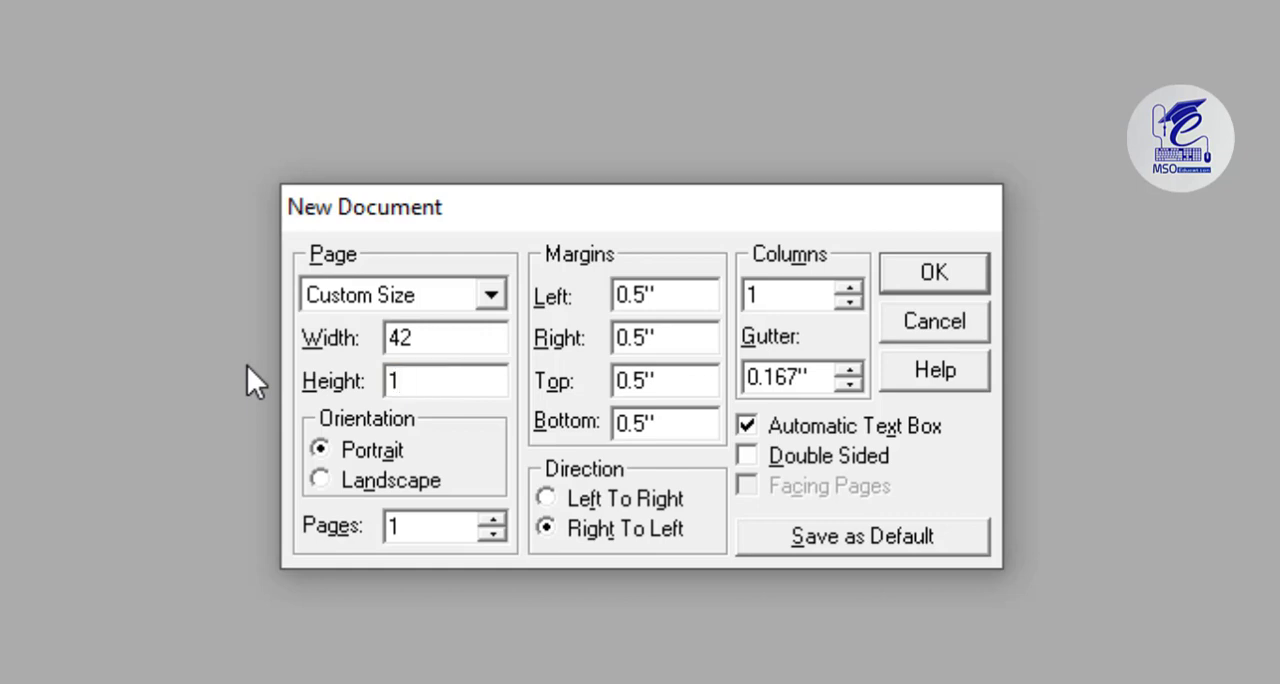
{"action": "type", "text": "8"}
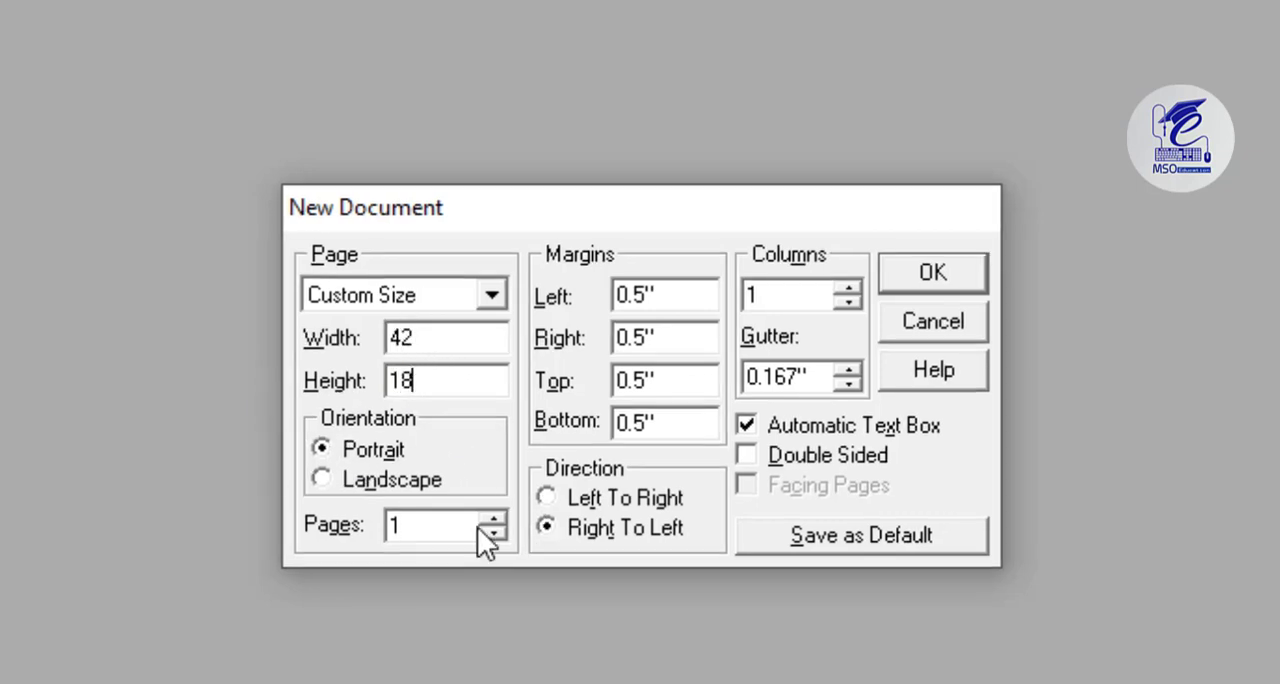
{"action": "left_click", "coordinate": [845, 287]}
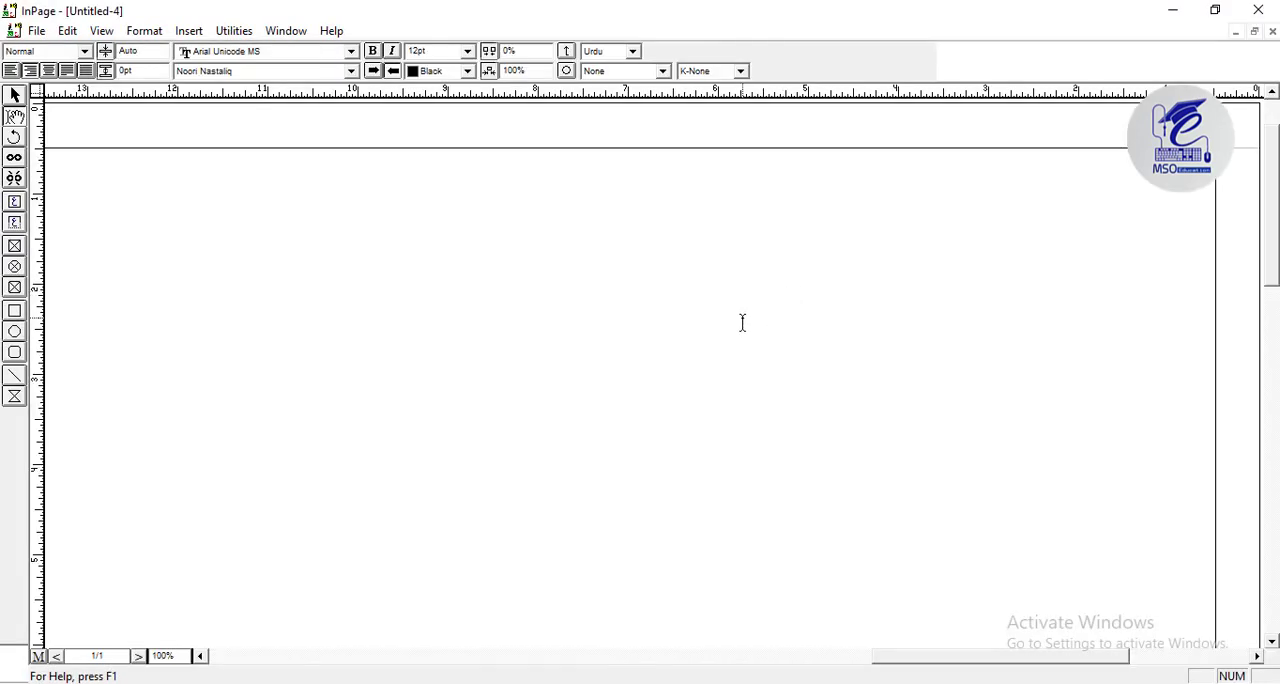
Draw a rectangle about 41 by 17 inches that fills the page area inside the margins.
{"action": "scroll", "coordinate": [737, 326], "scroll_direction": "down", "scroll_amount": 2}
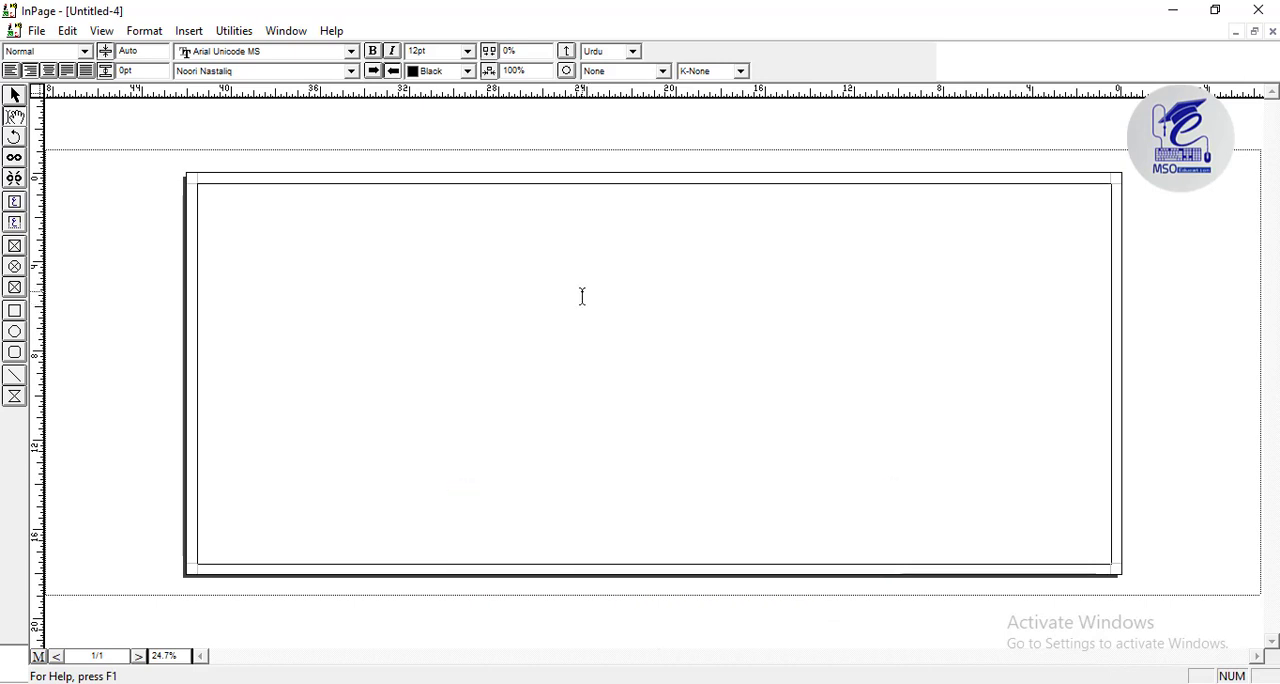
{"action": "left_click", "coordinate": [14, 397]}
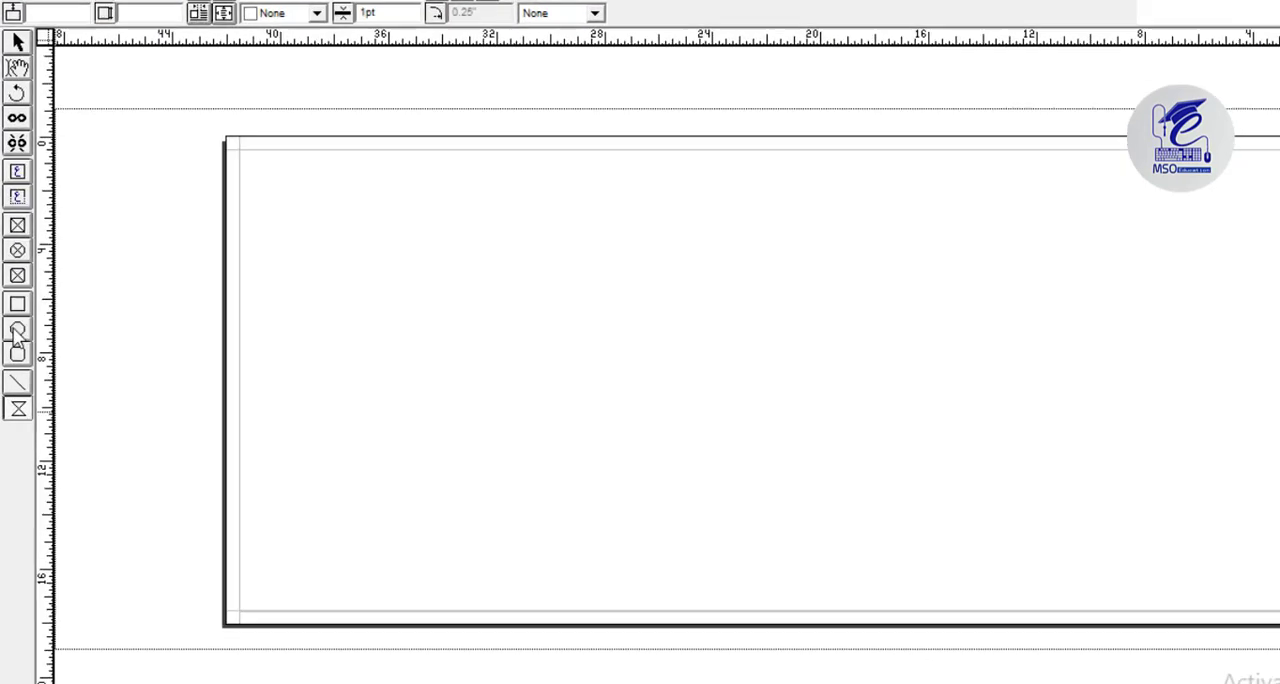
{"action": "left_click", "coordinate": [17, 304]}
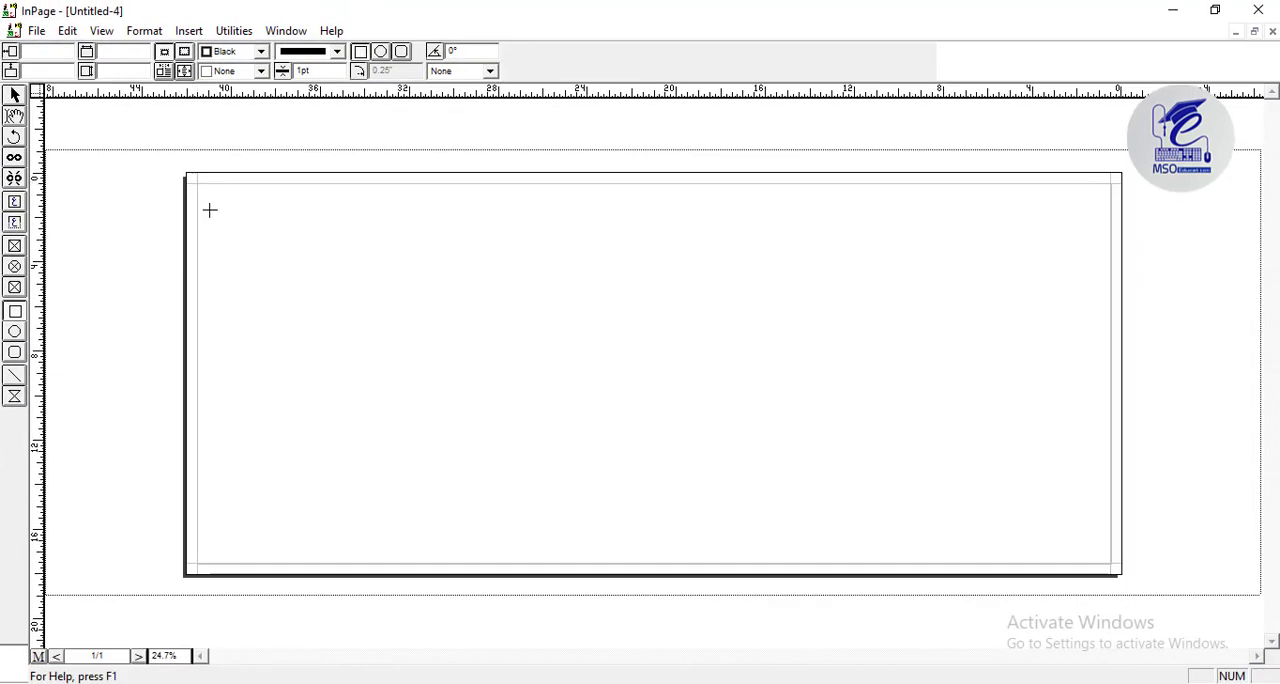
{"action": "left_click_drag", "start_coordinate": [210, 210], "coordinate": [1109, 563]}
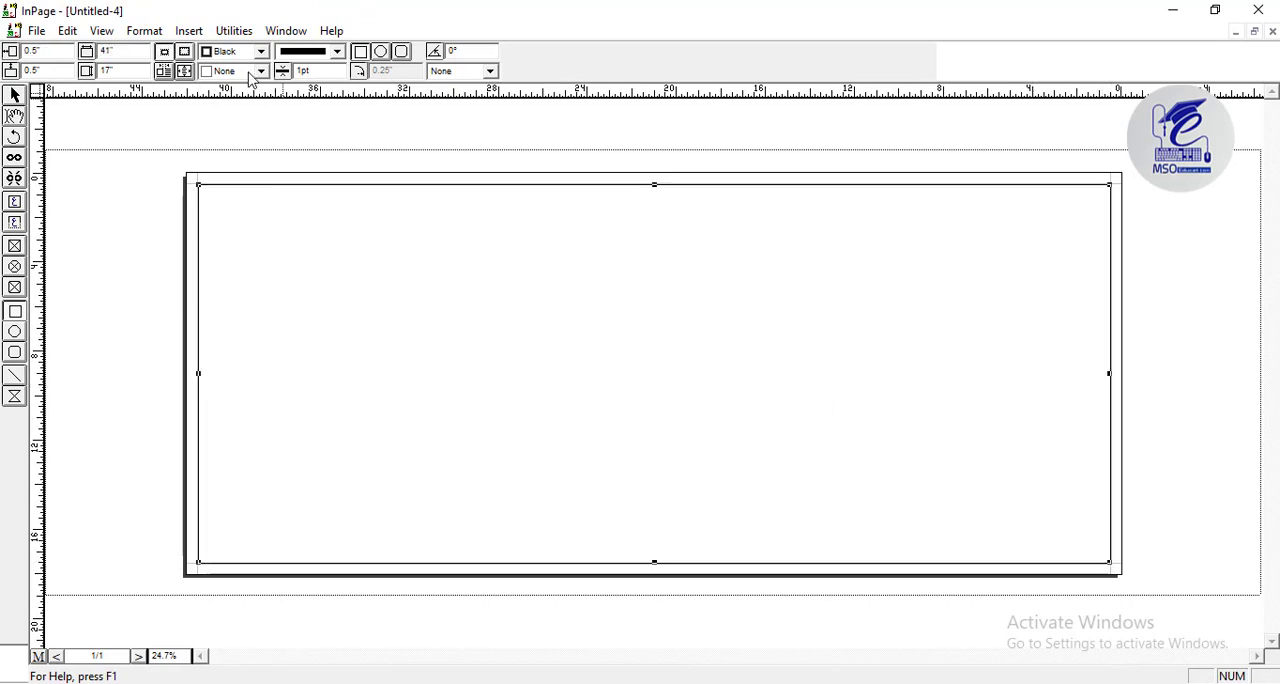
Add a new colour named BACK to the document's defined colours.
{"action": "left_click", "coordinate": [145, 30]}
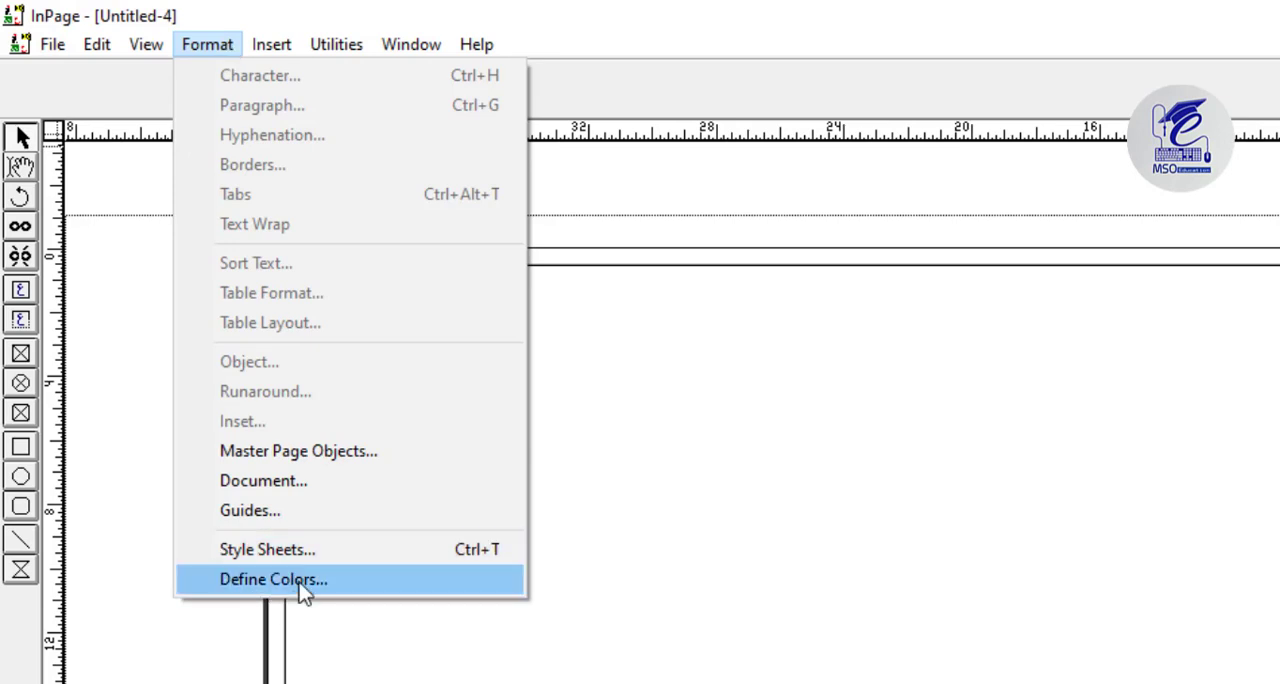
{"action": "left_click", "coordinate": [300, 585]}
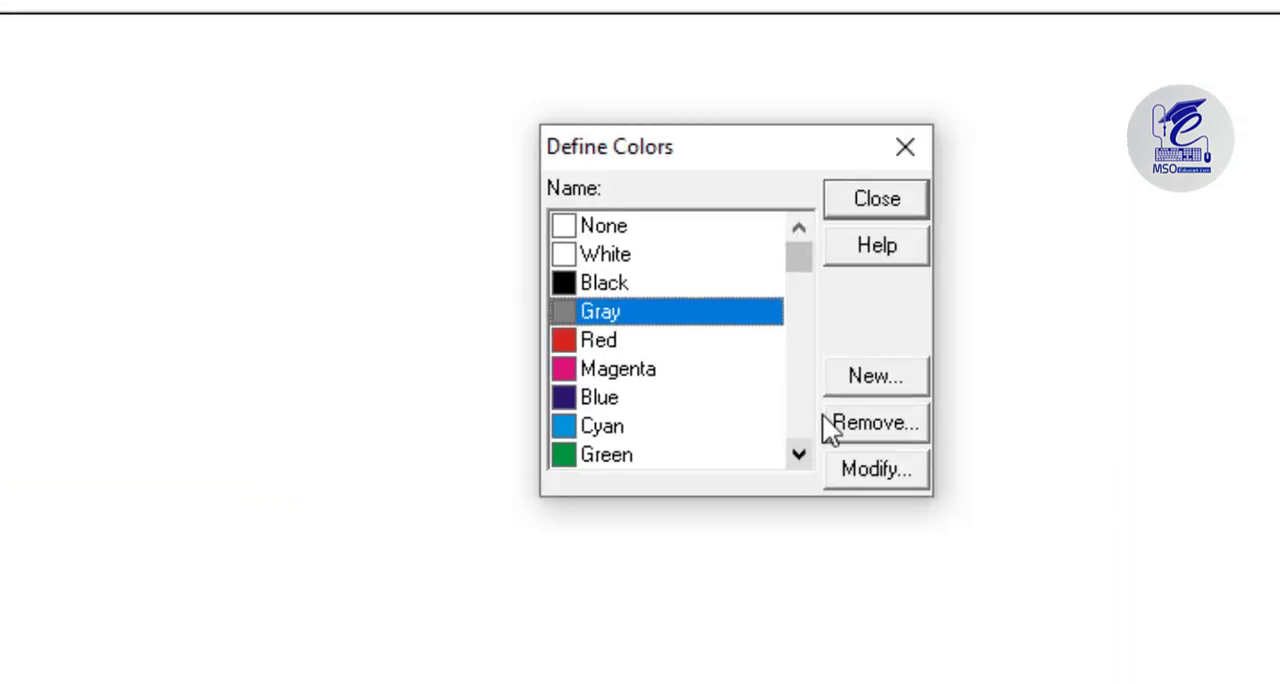
{"action": "left_click", "coordinate": [872, 378]}
{"action": "type", "text": "BACK"}
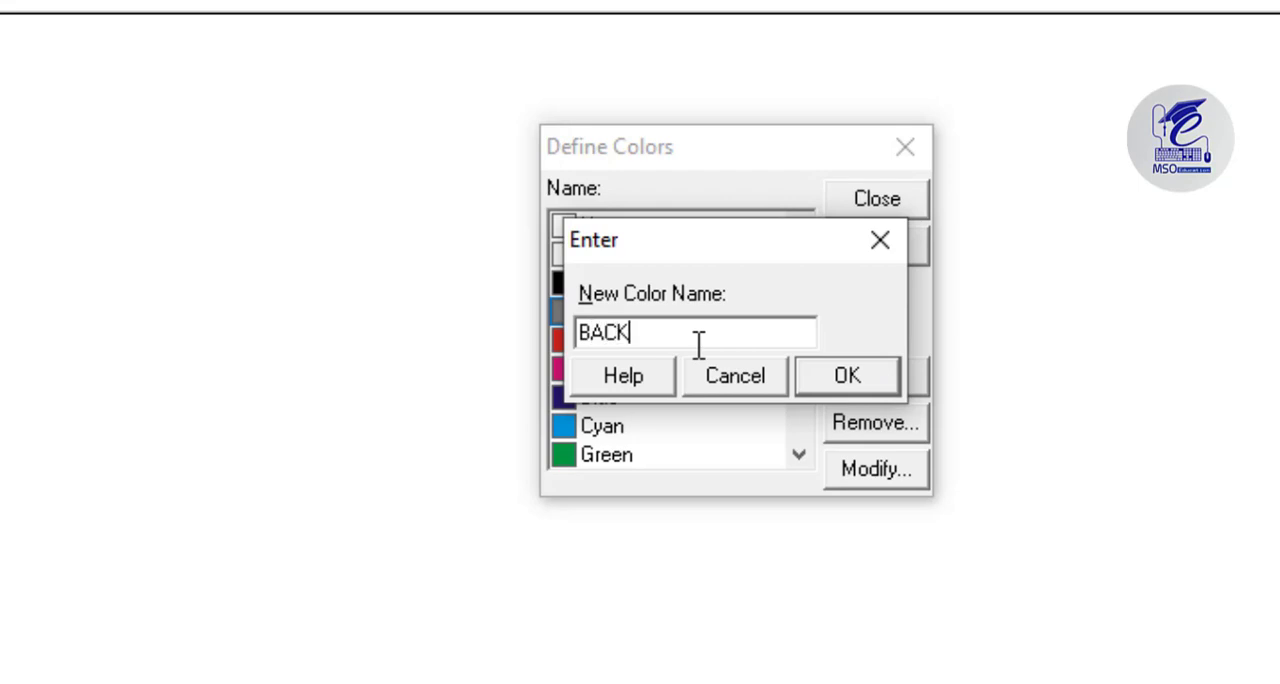
{"action": "key", "text": "Return"}
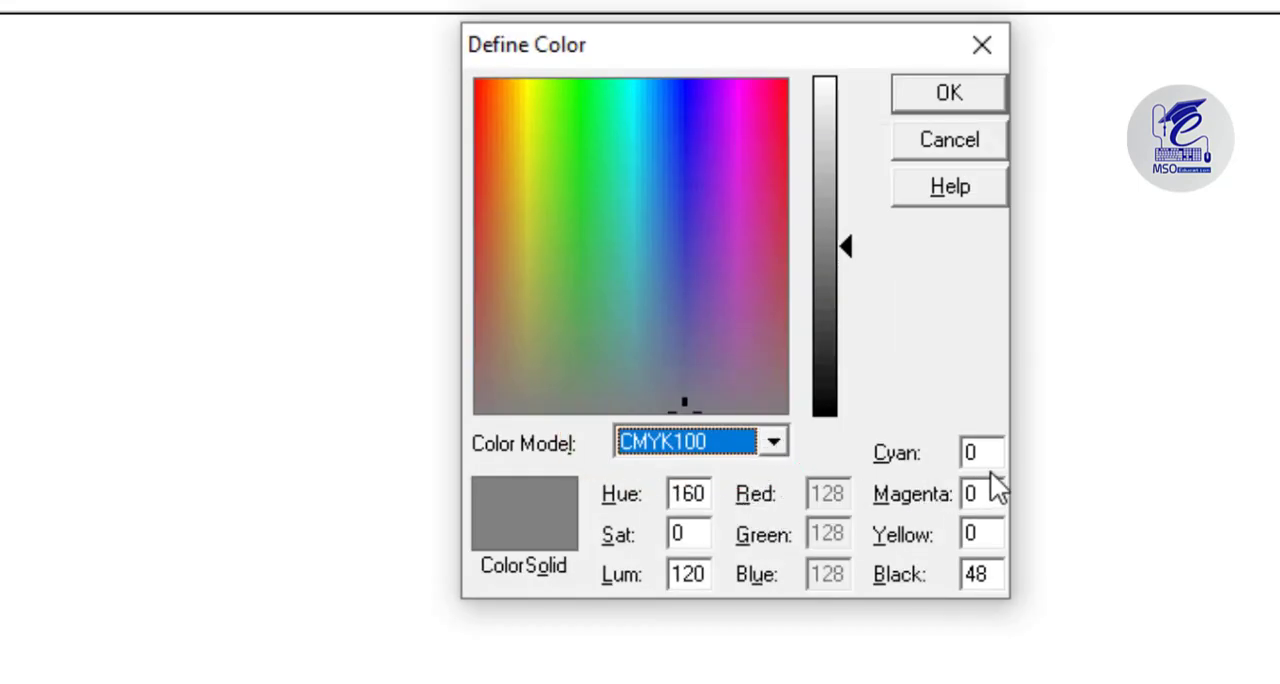
Set the BACK colour to cyan 0, magenta 65, yellow 100 and black 0.
{"action": "left_click_drag", "start_coordinate": [986, 451], "coordinate": [941, 455]}
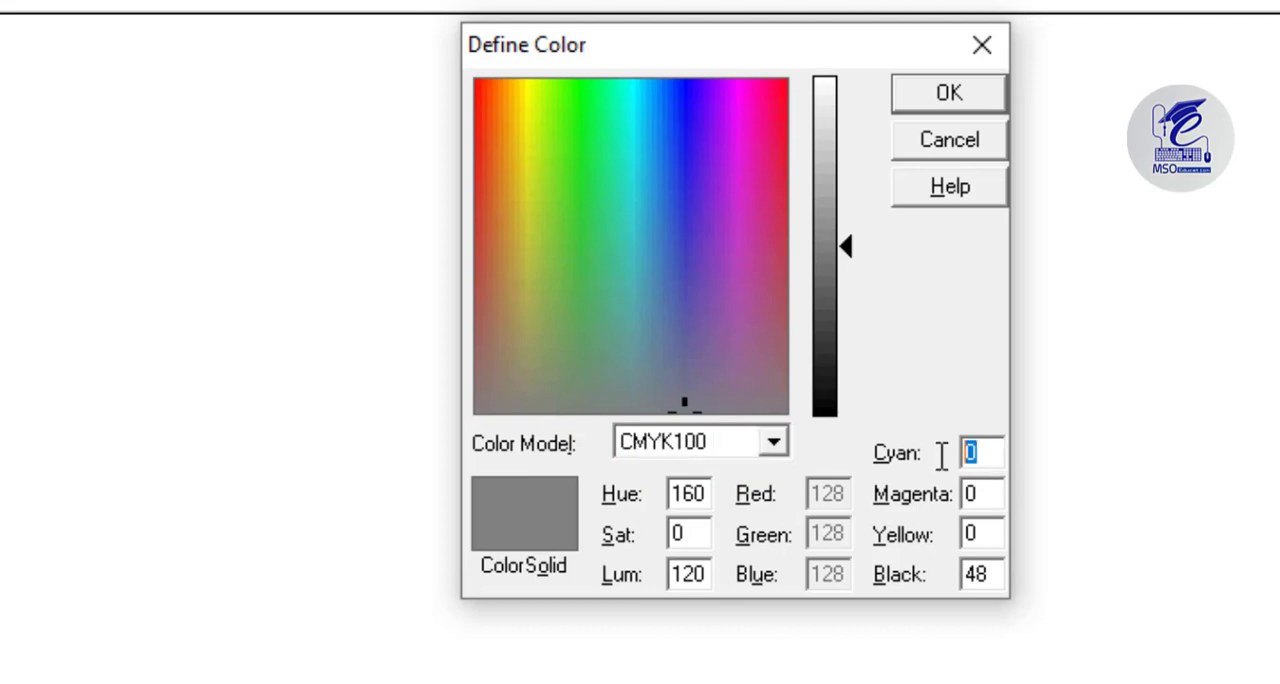
{"action": "type", "text": "0"}
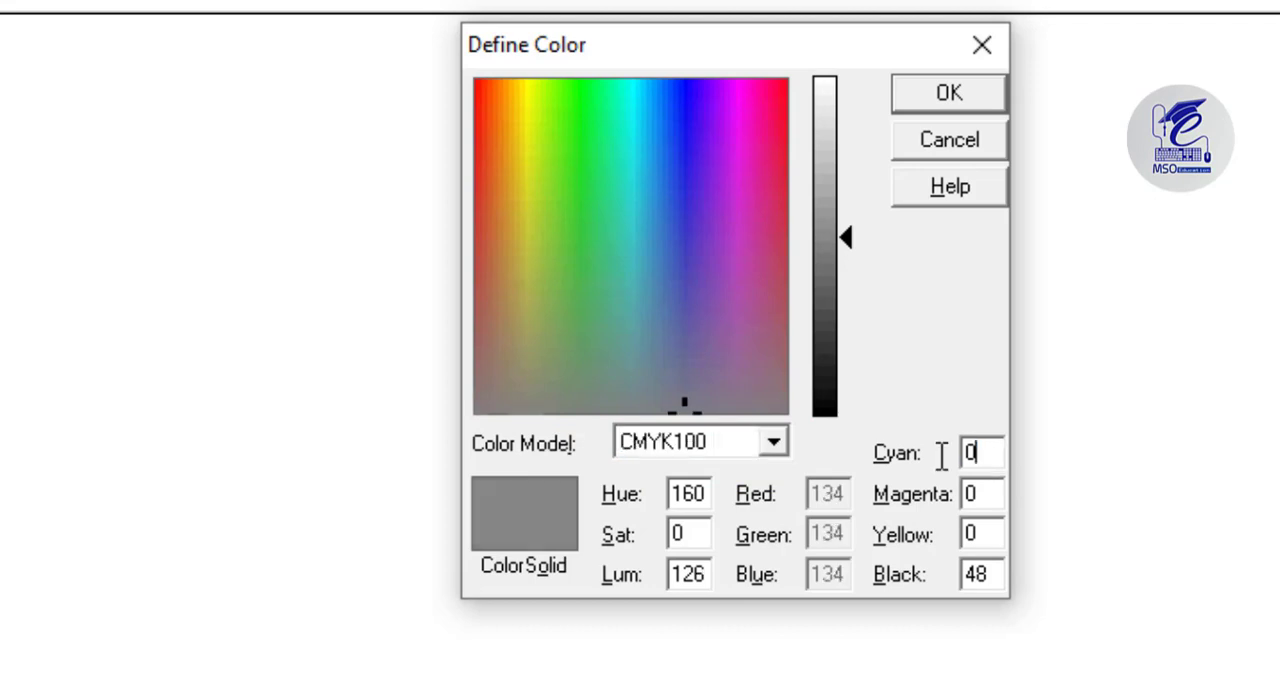
{"action": "key", "text": "Tab"}
{"action": "type", "text": "65"}
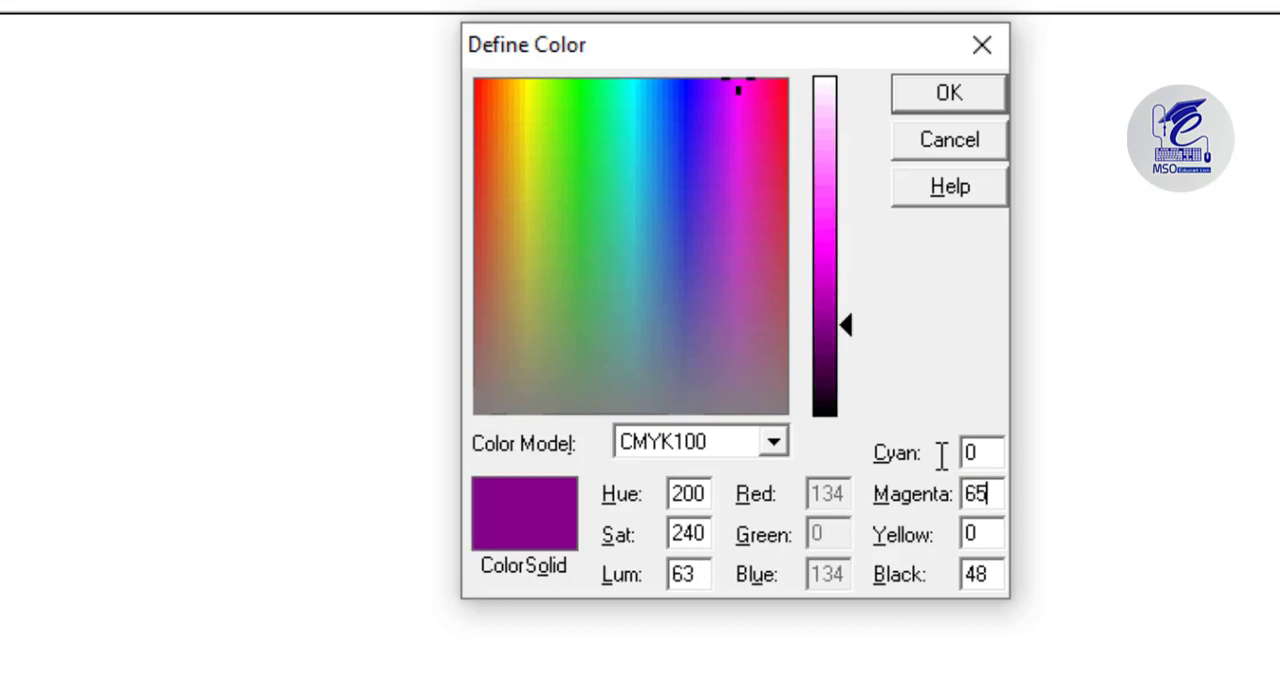
{"action": "key", "text": "Tab"}
{"action": "type", "text": "100"}
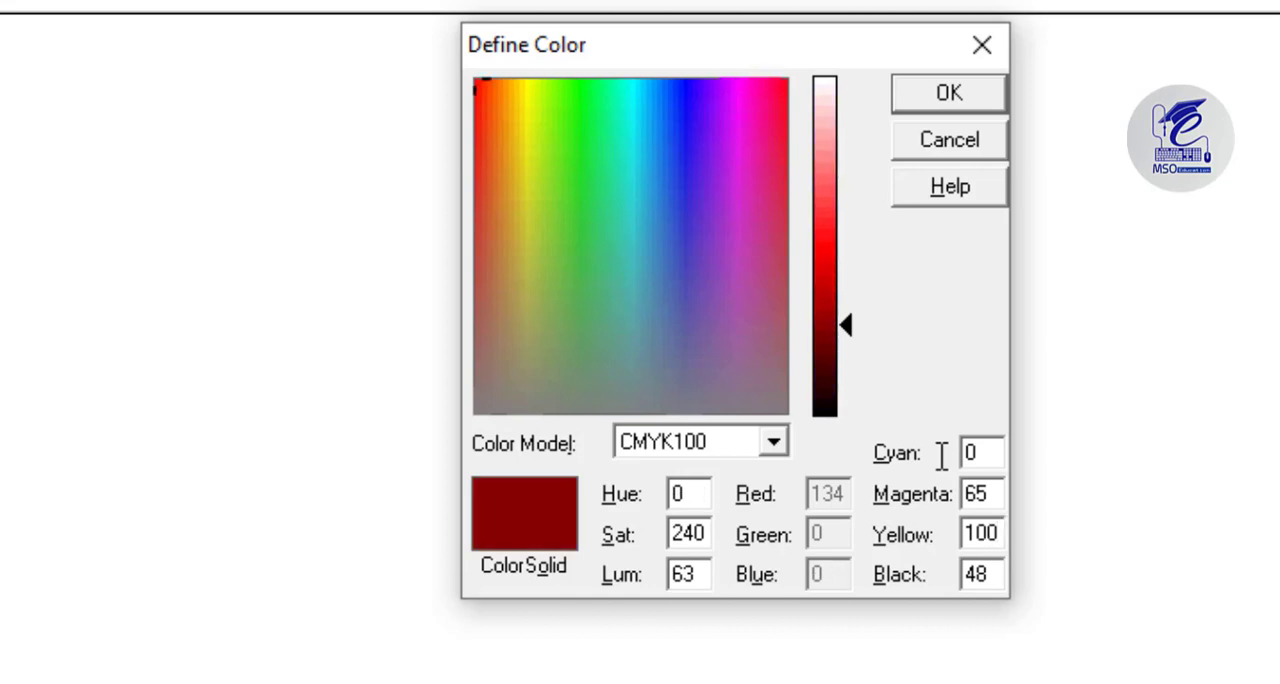
{"action": "key", "text": "Tab"}
{"action": "type", "text": "0"}
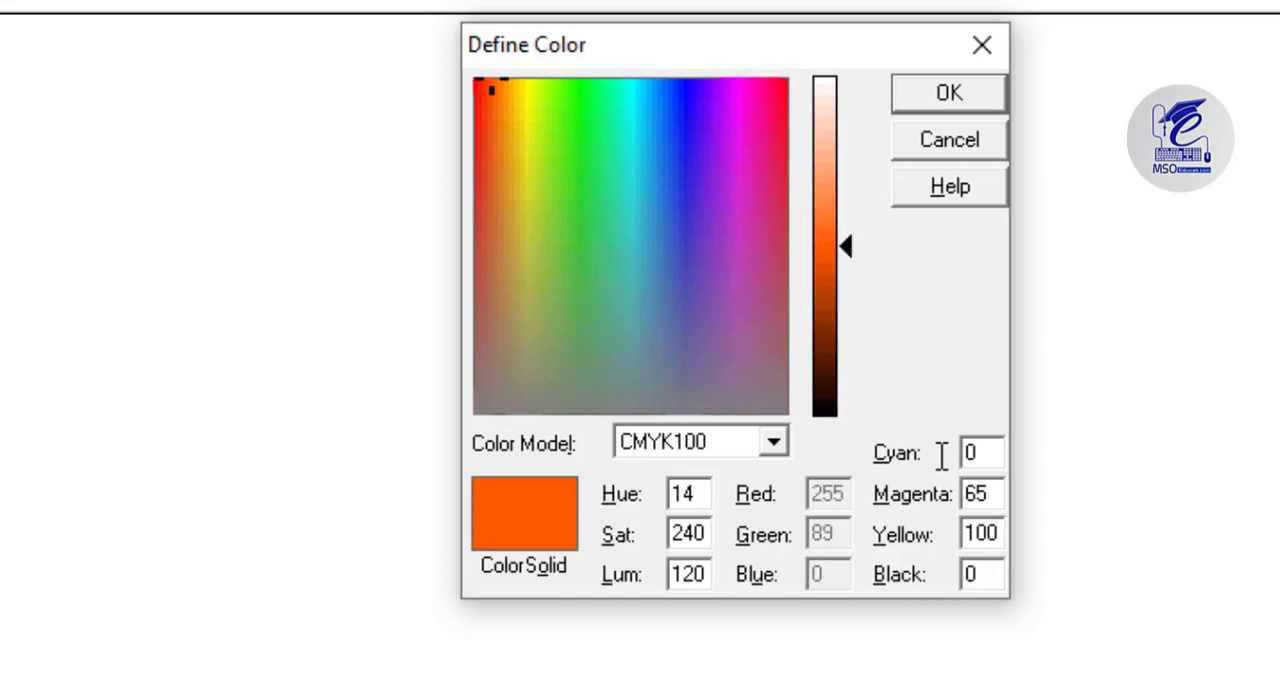
Switch the BACK colour's model to RGB and accept the colour definition.
{"action": "left_click", "coordinate": [759, 445]}
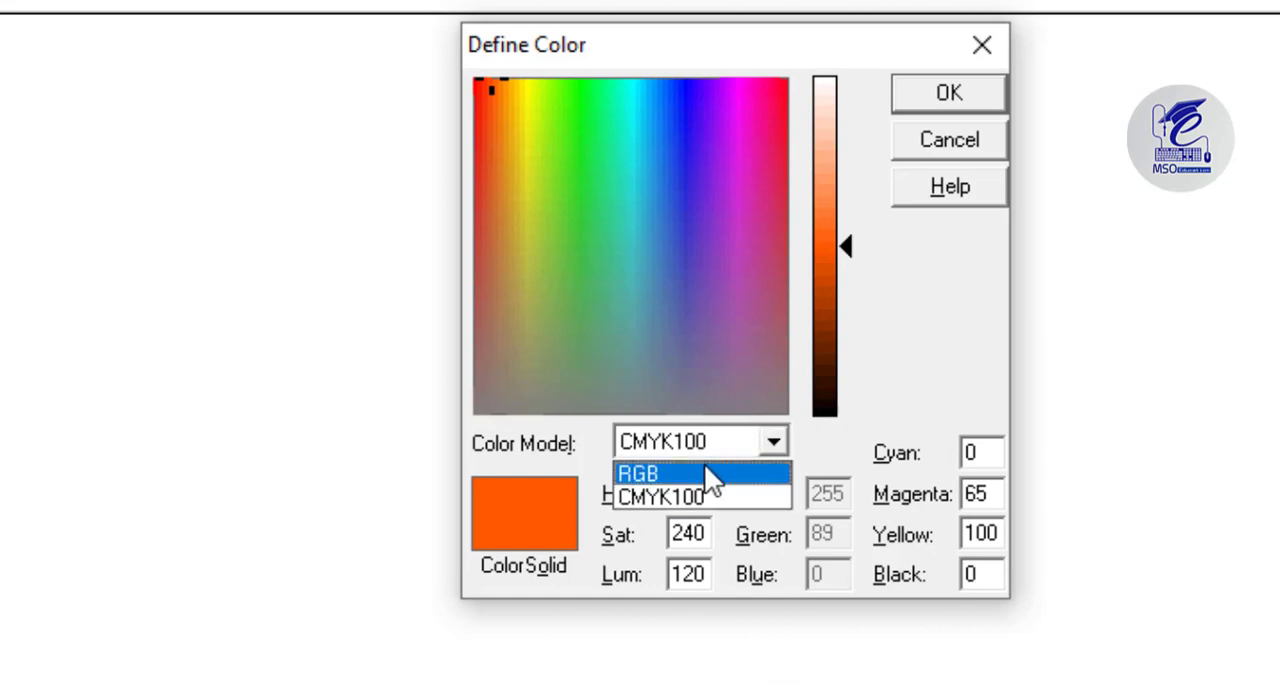
{"action": "left_click", "coordinate": [706, 472]}
{"action": "double_click", "coordinate": [824, 490]}
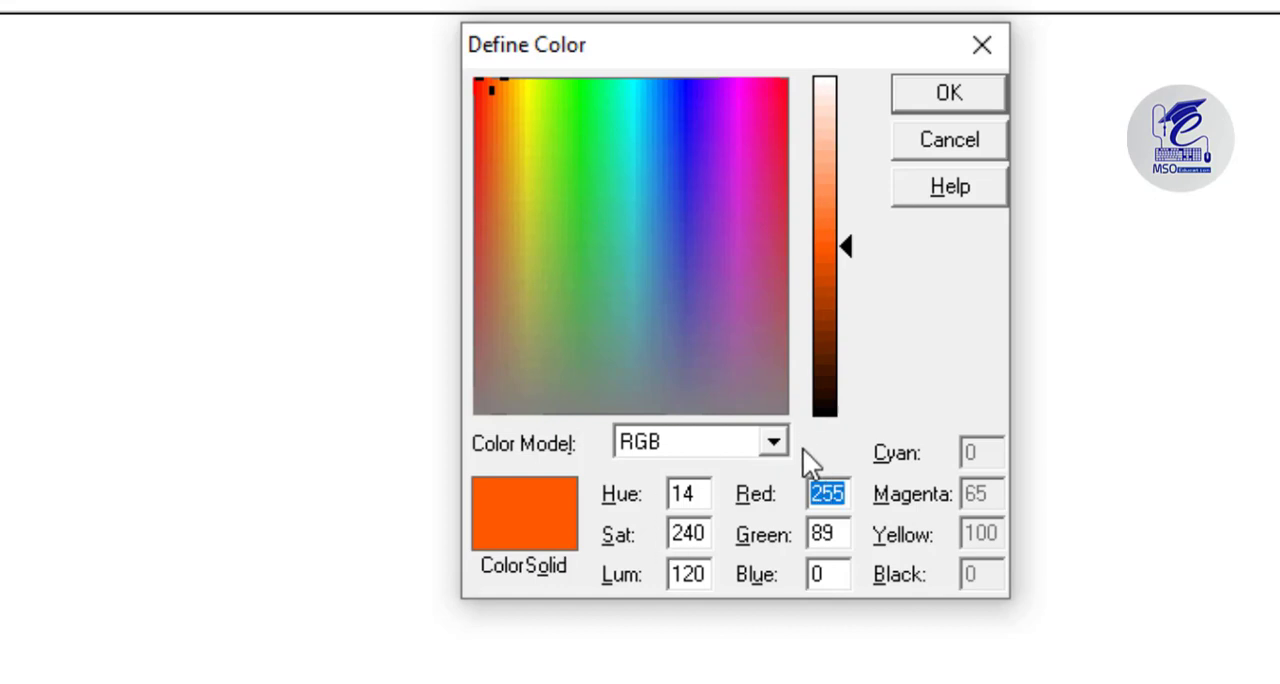
{"action": "left_click", "coordinate": [948, 93]}
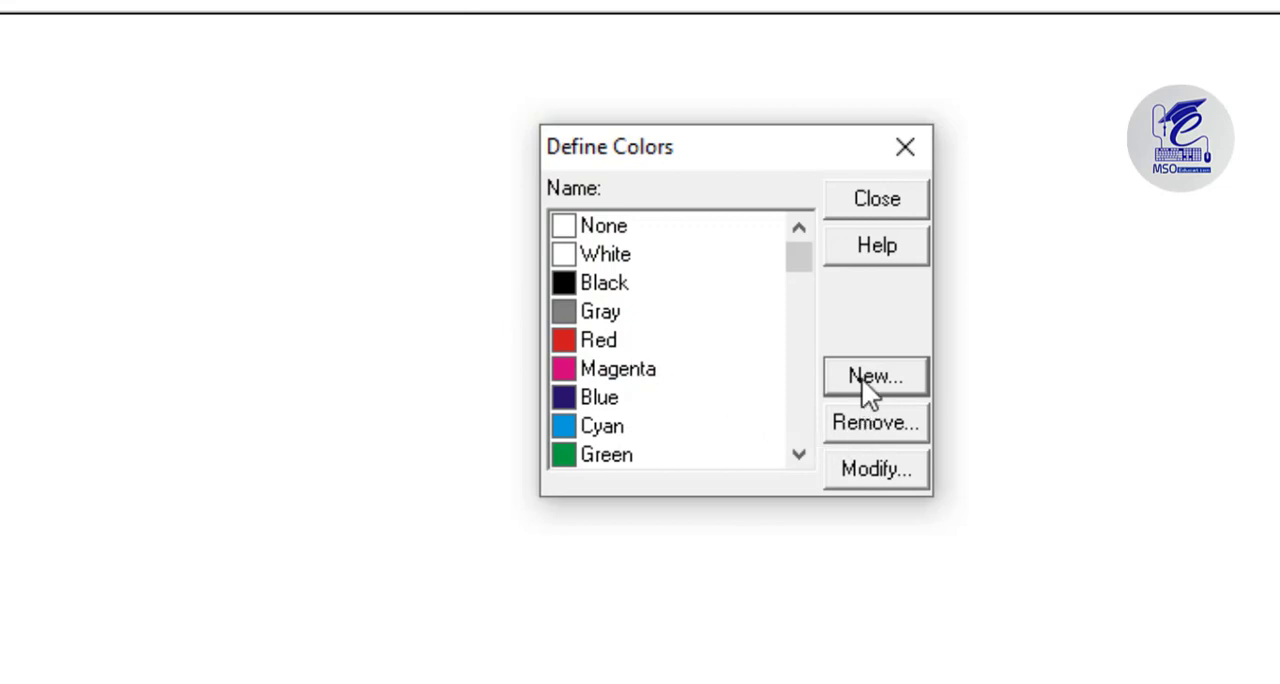
Add another new colour named DARK BLUE to the defined colours.
{"action": "left_click", "coordinate": [861, 377]}
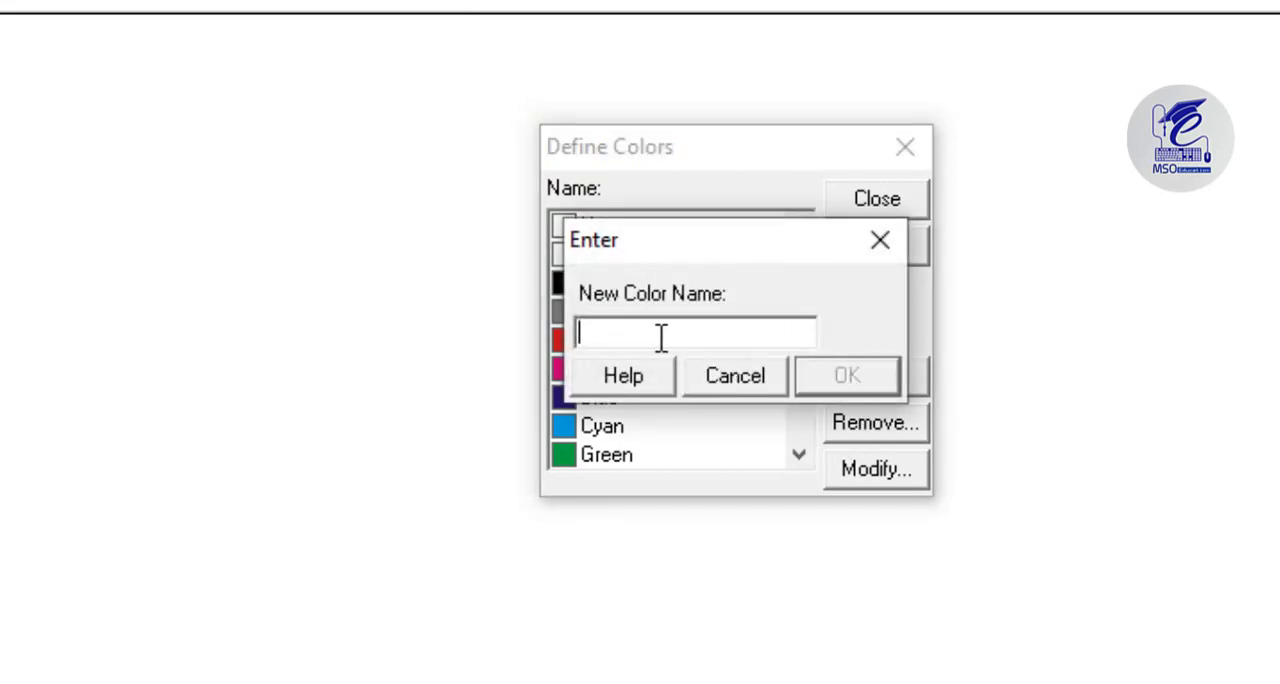
{"action": "type", "text": "b"}
{"action": "key", "text": "BackSpace"}
{"action": "type", "text": "bLU"}
{"action": "key", "text": "BackSpace"}
{"action": "key", "text": "BackSpace"}
{"action": "key", "text": "BackSpace"}
{"action": "type", "text": "DAA"}
{"action": "key", "text": "BackSpace"}
{"action": "type", "text": "RK"}
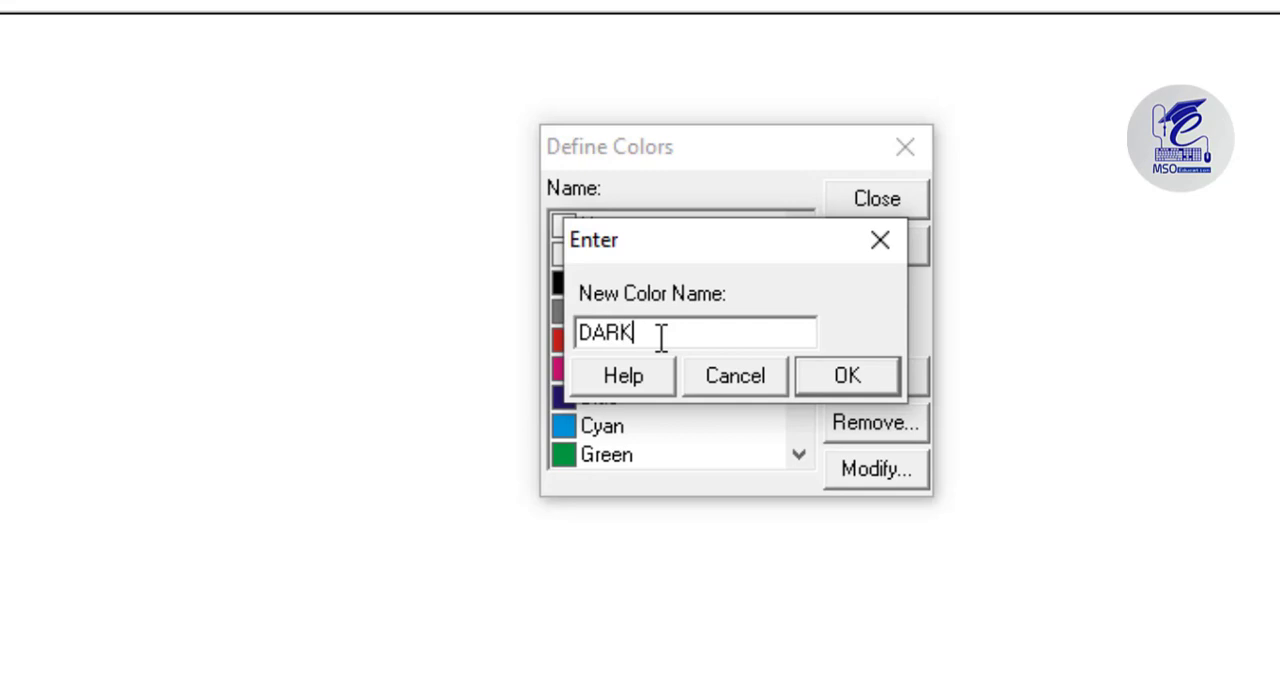
{"action": "type", "text": " BLUE"}
{"action": "key", "text": "Return"}
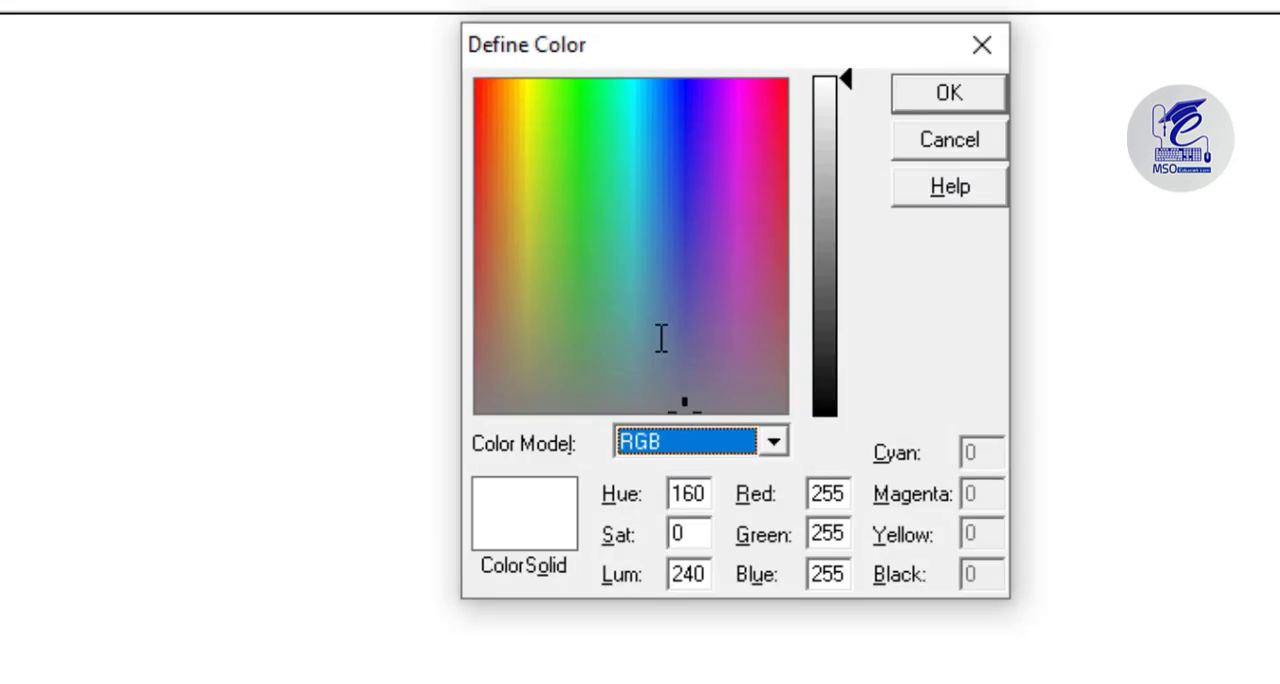
Define DARK BLUE in CMYK100 as cyan 95, magenta 82, yellow 52 and black 66, and finish defining colours.
{"action": "left_click", "coordinate": [776, 444]}
{"action": "left_click", "coordinate": [731, 495]}
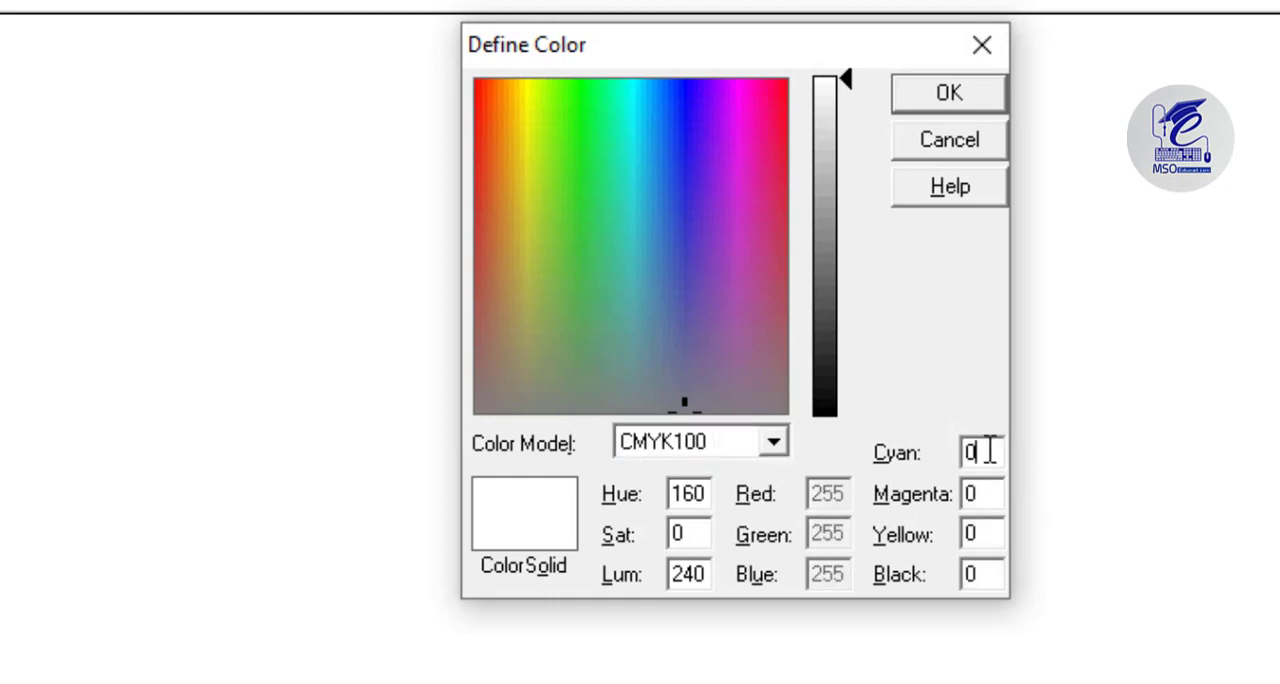
{"action": "double_click", "coordinate": [988, 452]}
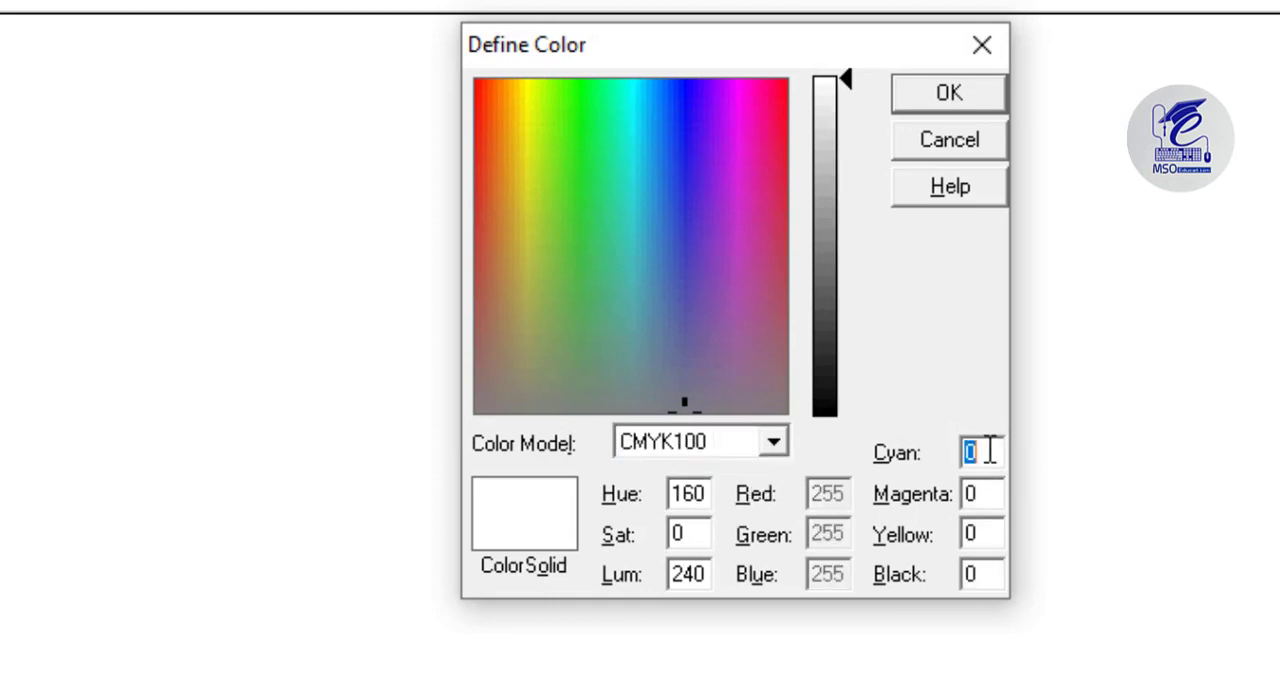
{"action": "type", "text": "95"}
{"action": "key", "text": "Tab"}
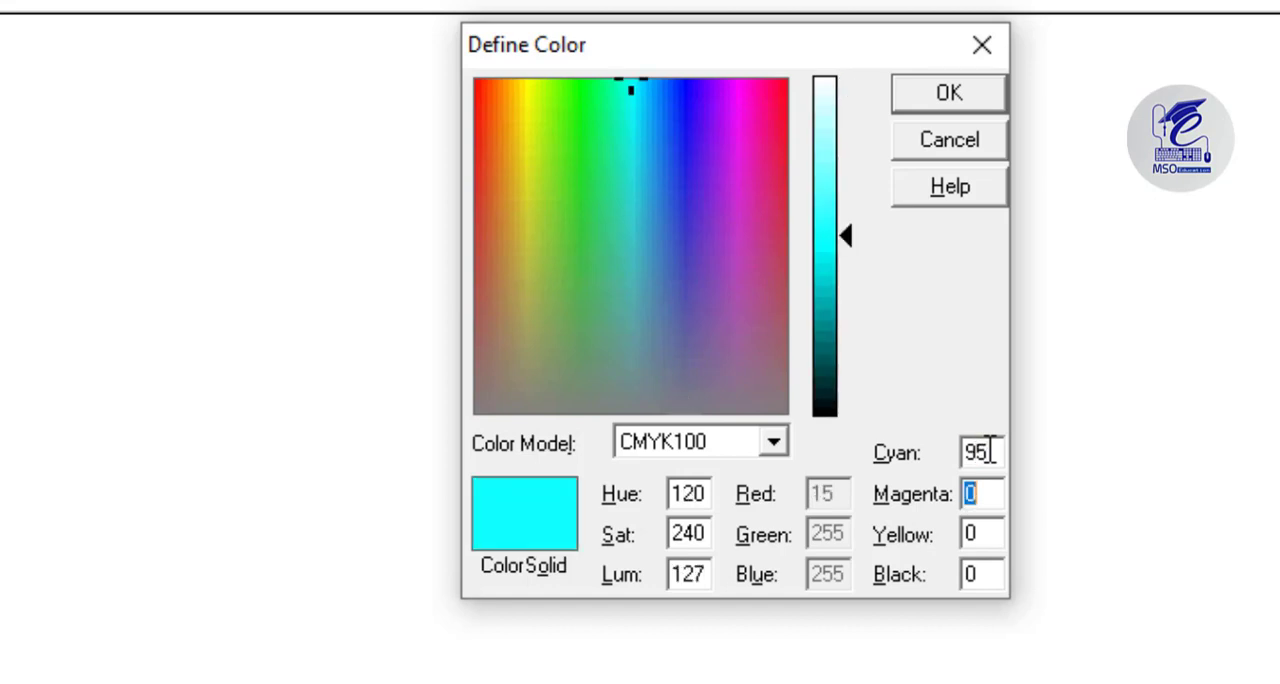
{"action": "type", "text": "82"}
{"action": "key", "text": "Tab"}
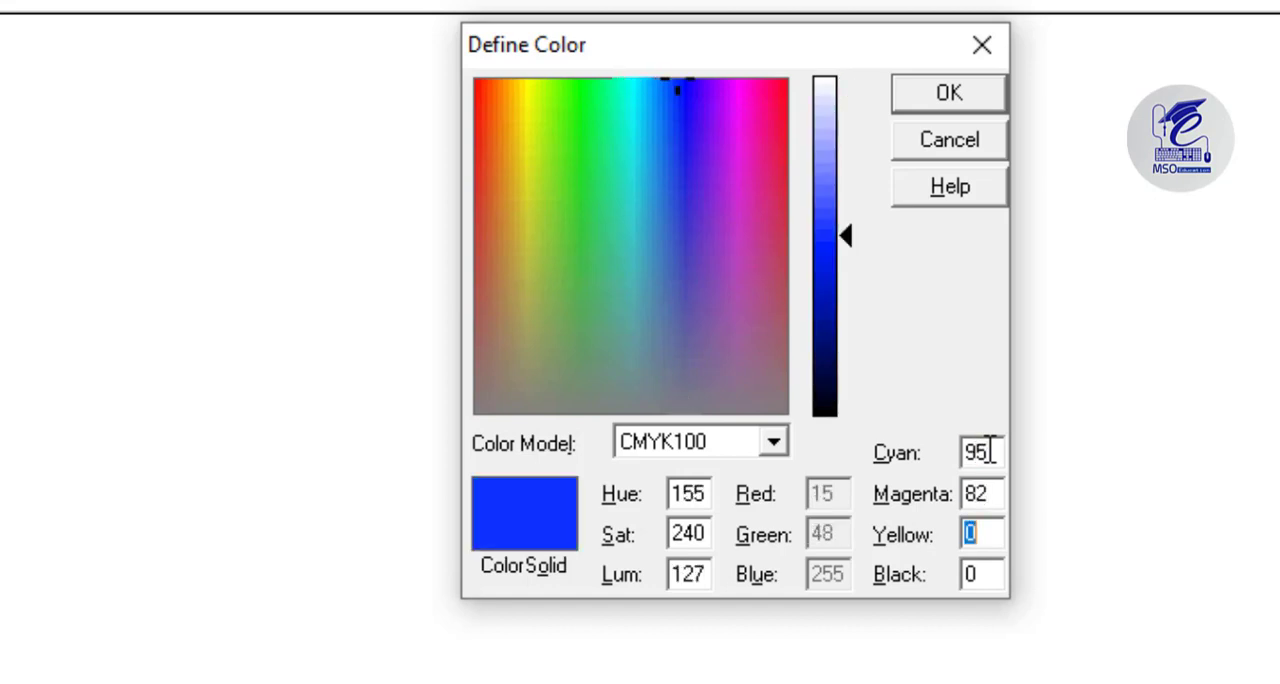
{"action": "type", "text": "52"}
{"action": "key", "text": "Tab"}
{"action": "type", "text": "66"}
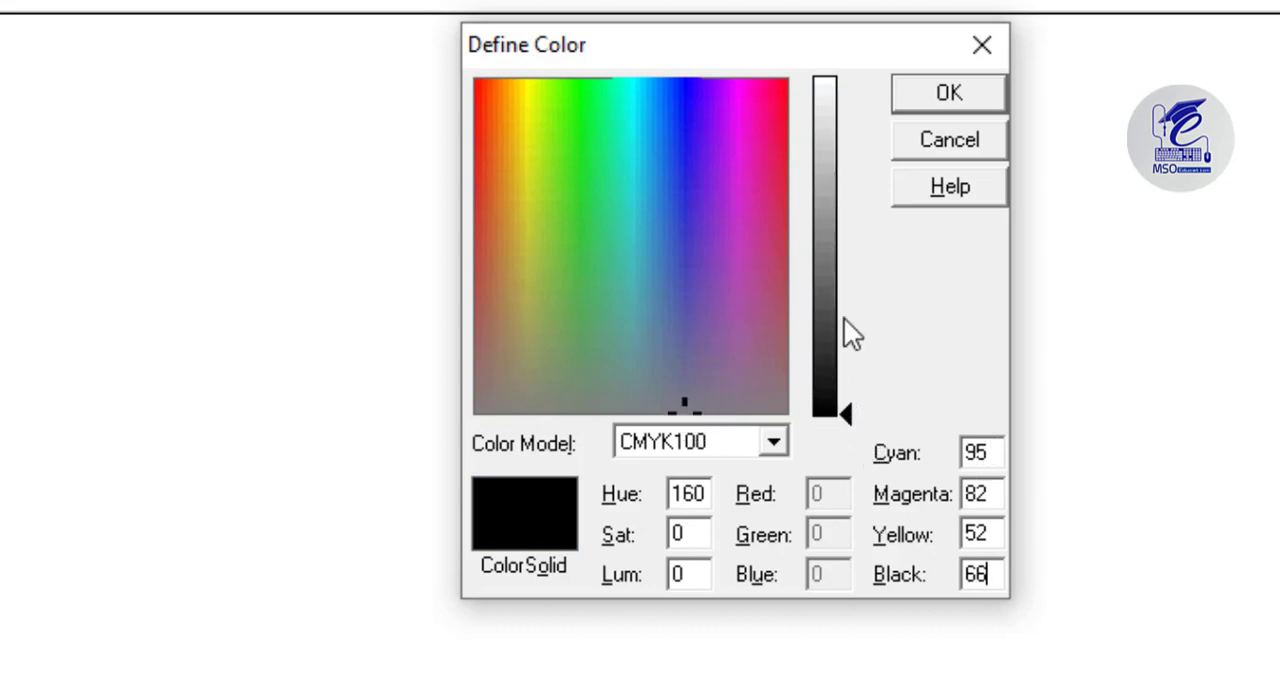
{"action": "left_click", "coordinate": [913, 102]}
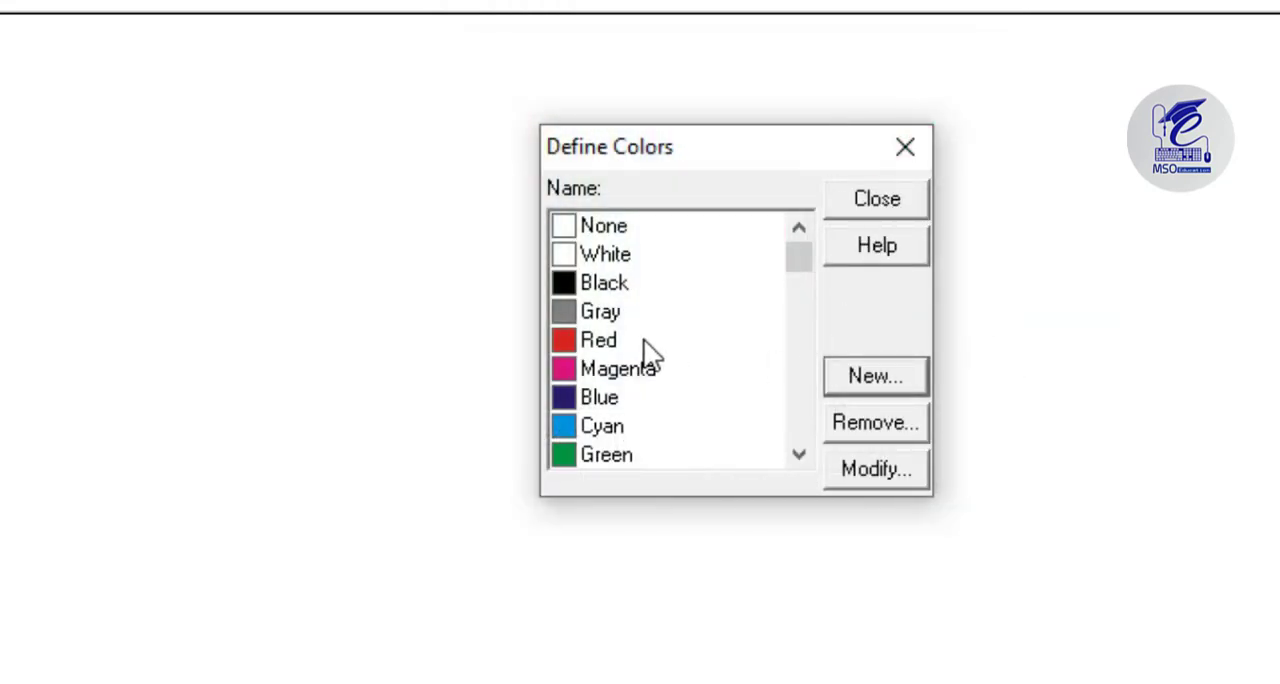
{"action": "left_click", "coordinate": [903, 210]}
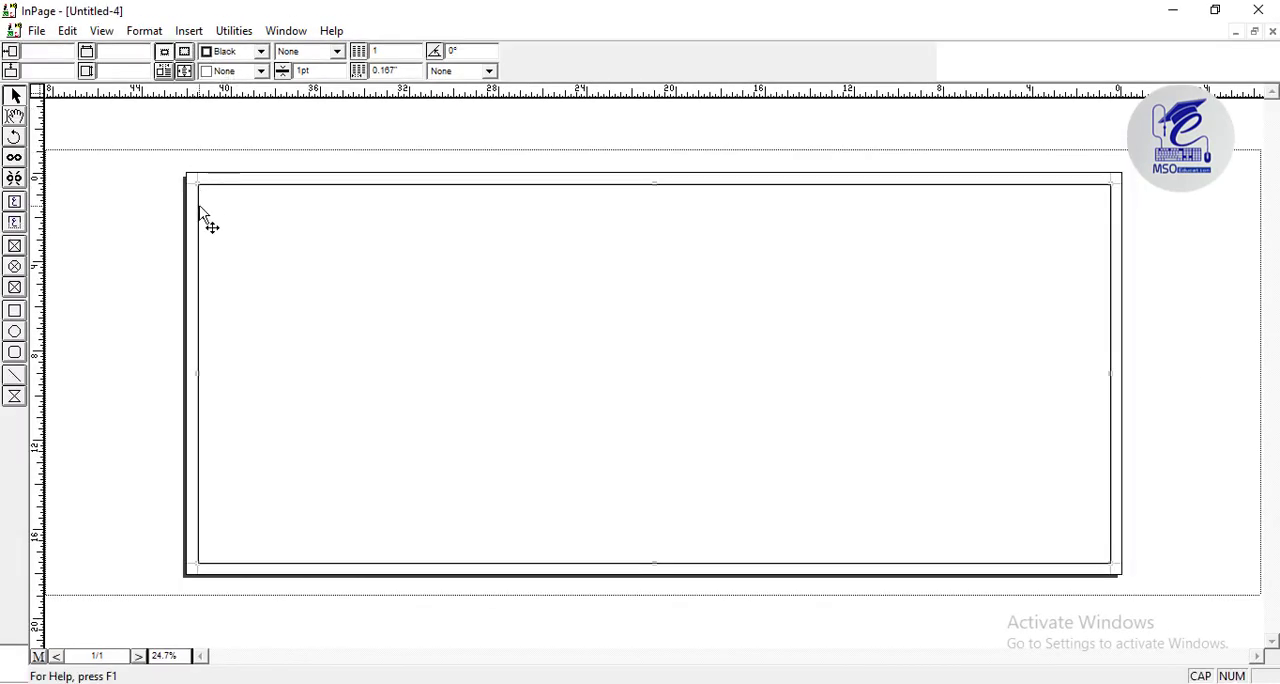
Fill the full-page rectangle with the DARK BLUE colour.
{"action": "left_click", "coordinate": [205, 218]}
{"action": "left_click", "coordinate": [261, 71]}
{"action": "left_click_drag", "start_coordinate": [263, 101], "coordinate": [264, 134]}
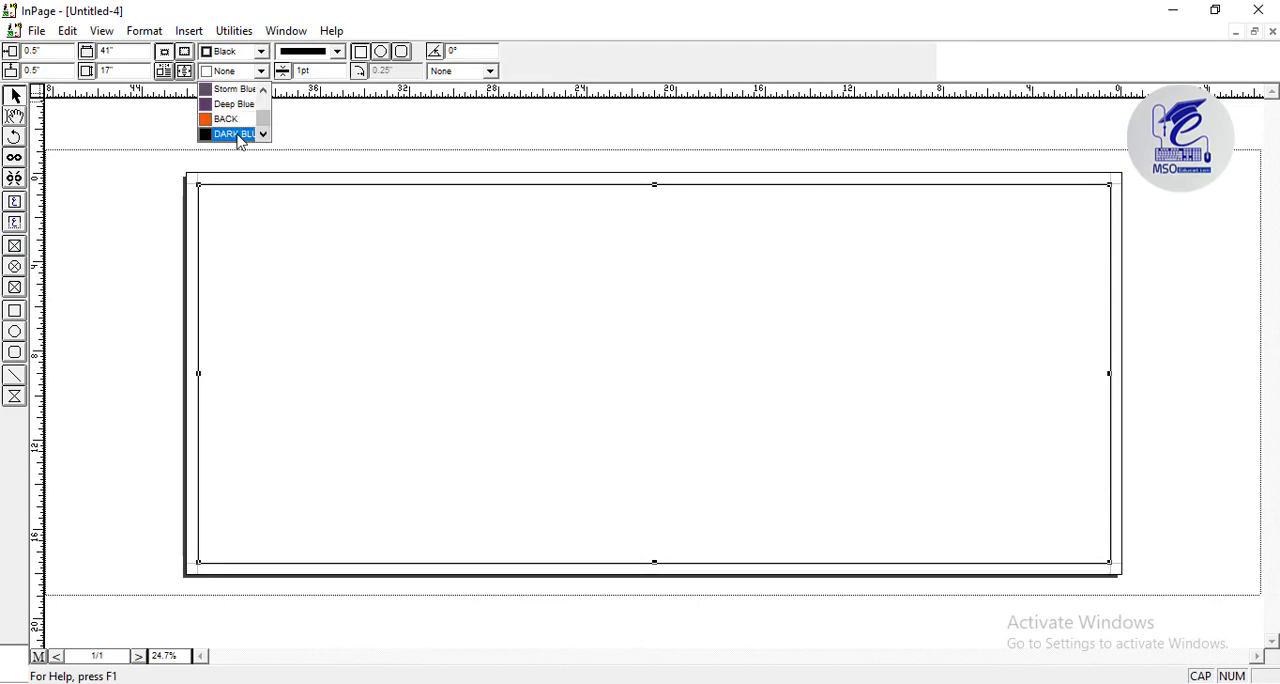
{"action": "left_click", "coordinate": [236, 134]}
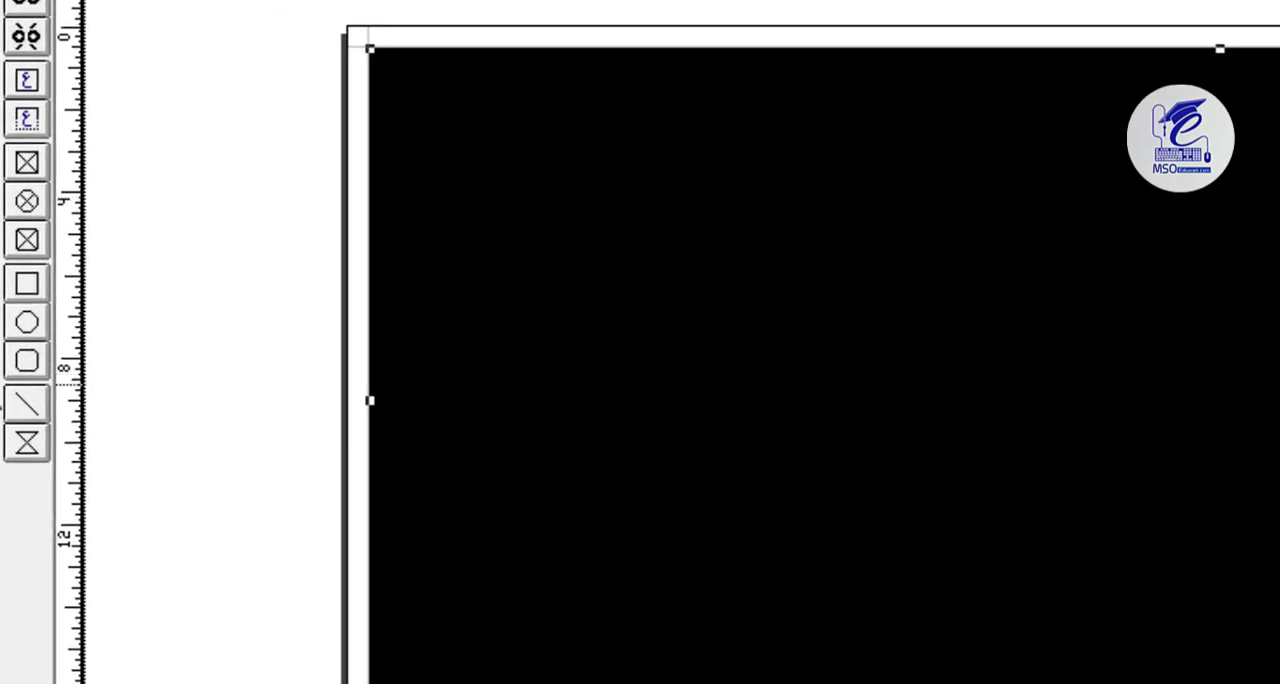
Draw a circle about 16.49 inches across over the banner's right end, extending past the page edge.
{"action": "left_click", "coordinate": [27, 322]}
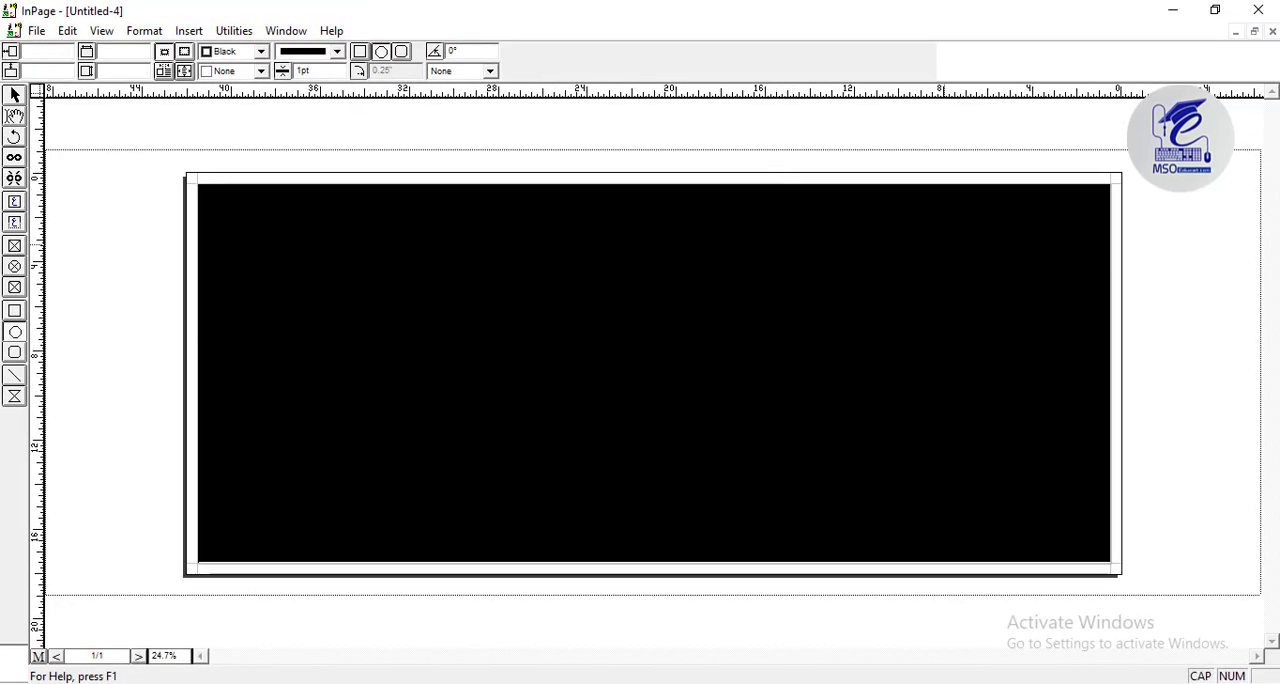
{"action": "left_click_drag", "start_coordinate": [846, 184], "coordinate": [1212, 651]}
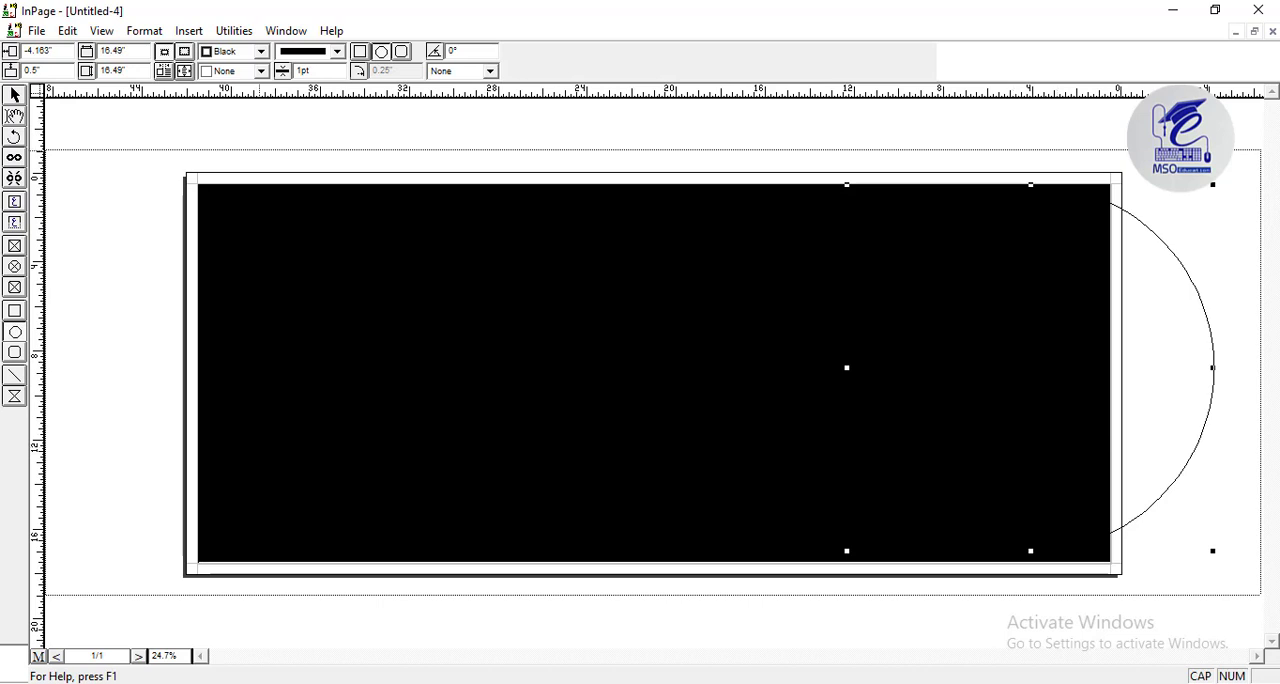
{"action": "left_click", "coordinate": [16, 97]}
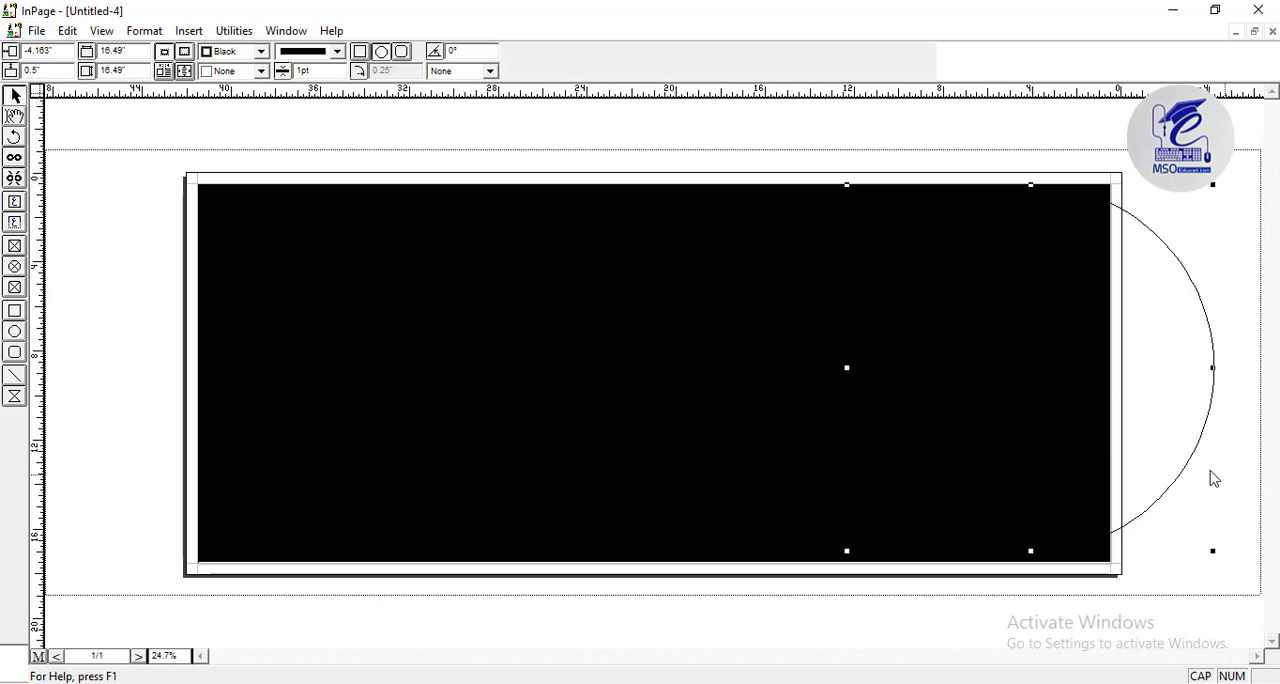
Set both the fill and the border colour of the circle to White.
{"action": "left_click", "coordinate": [228, 71]}
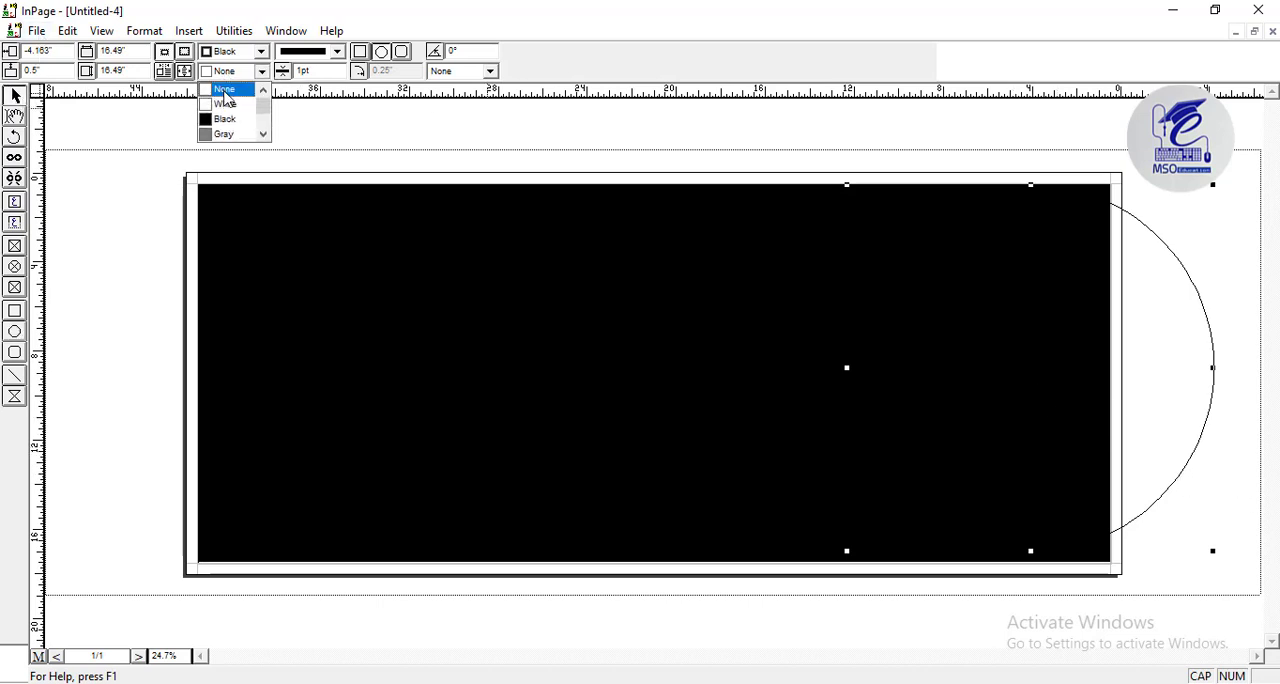
{"action": "left_click", "coordinate": [233, 112]}
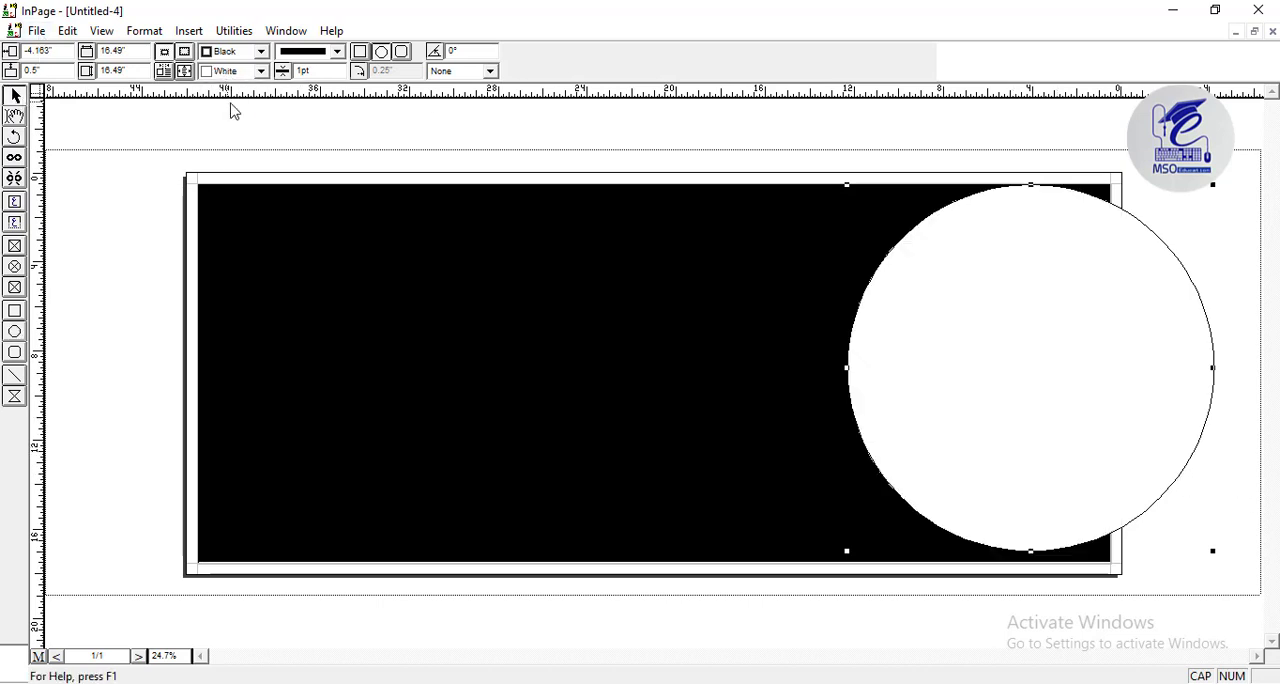
{"action": "left_click", "coordinate": [303, 52]}
{"action": "left_click", "coordinate": [252, 71]}
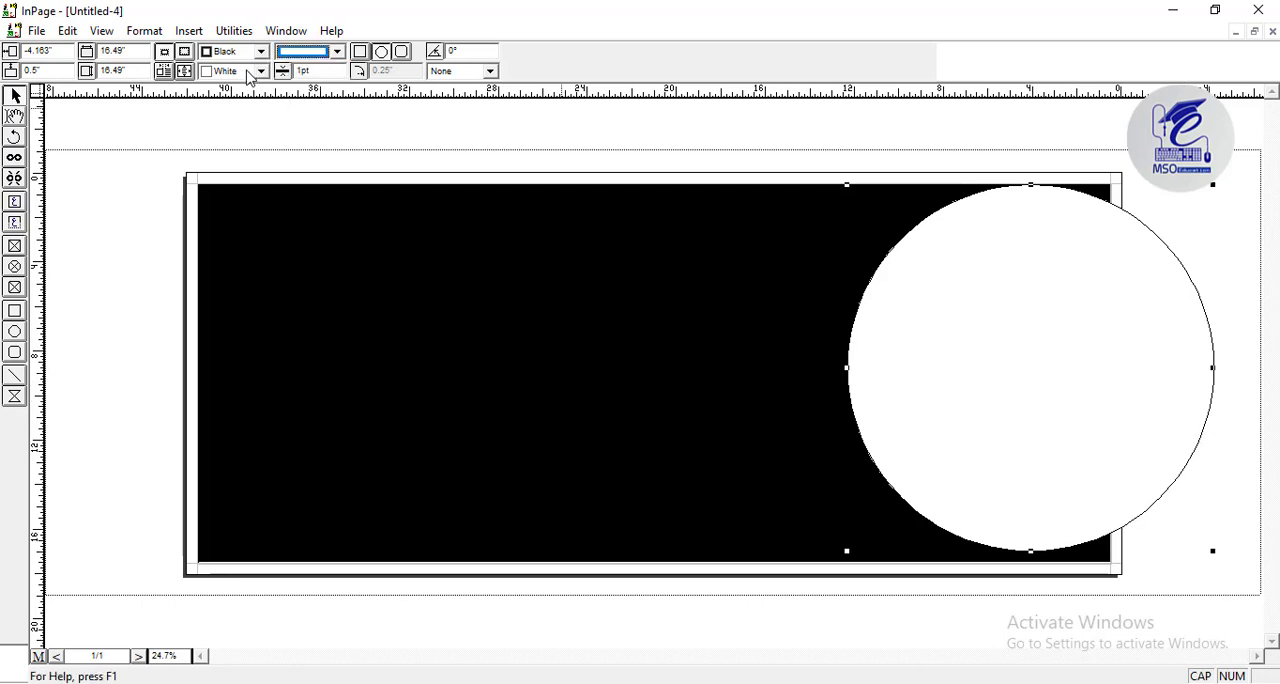
{"action": "left_click", "coordinate": [252, 71]}
{"action": "left_click", "coordinate": [262, 52]}
{"action": "left_click", "coordinate": [250, 84]}
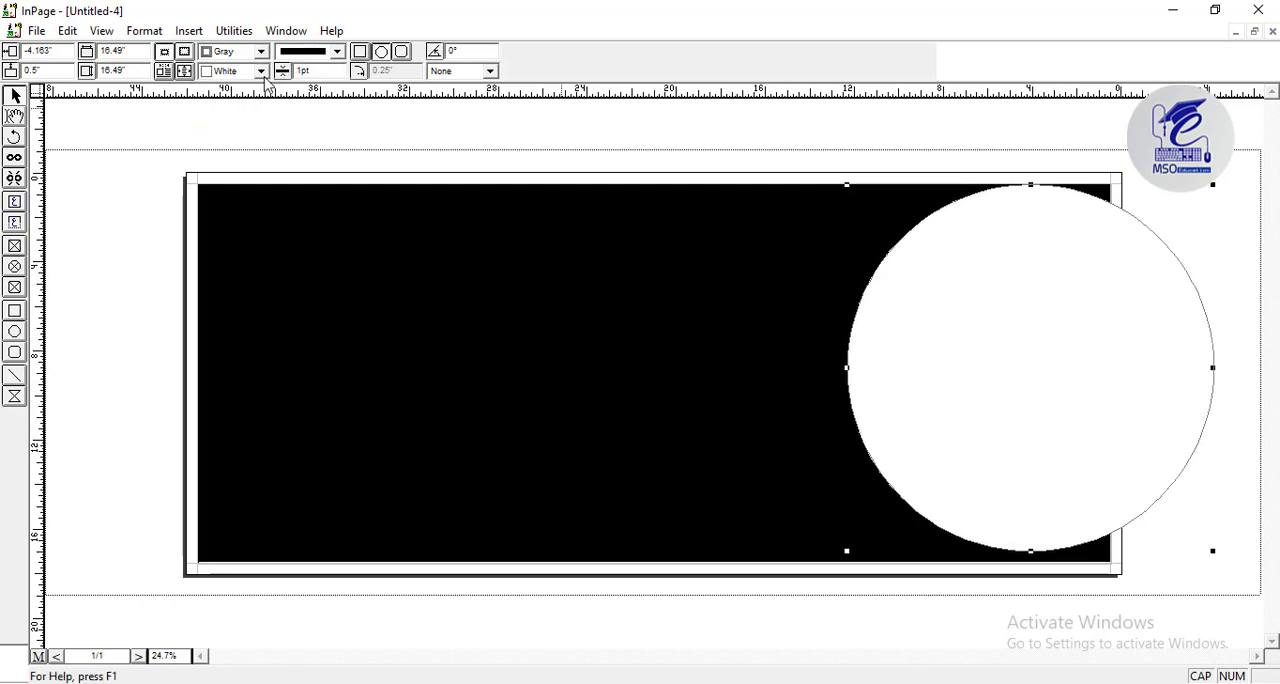
{"action": "left_click", "coordinate": [262, 52]}
{"action": "scroll", "coordinate": [267, 88], "scroll_direction": "up", "scroll_amount": 2}
{"action": "left_click", "coordinate": [228, 69]}
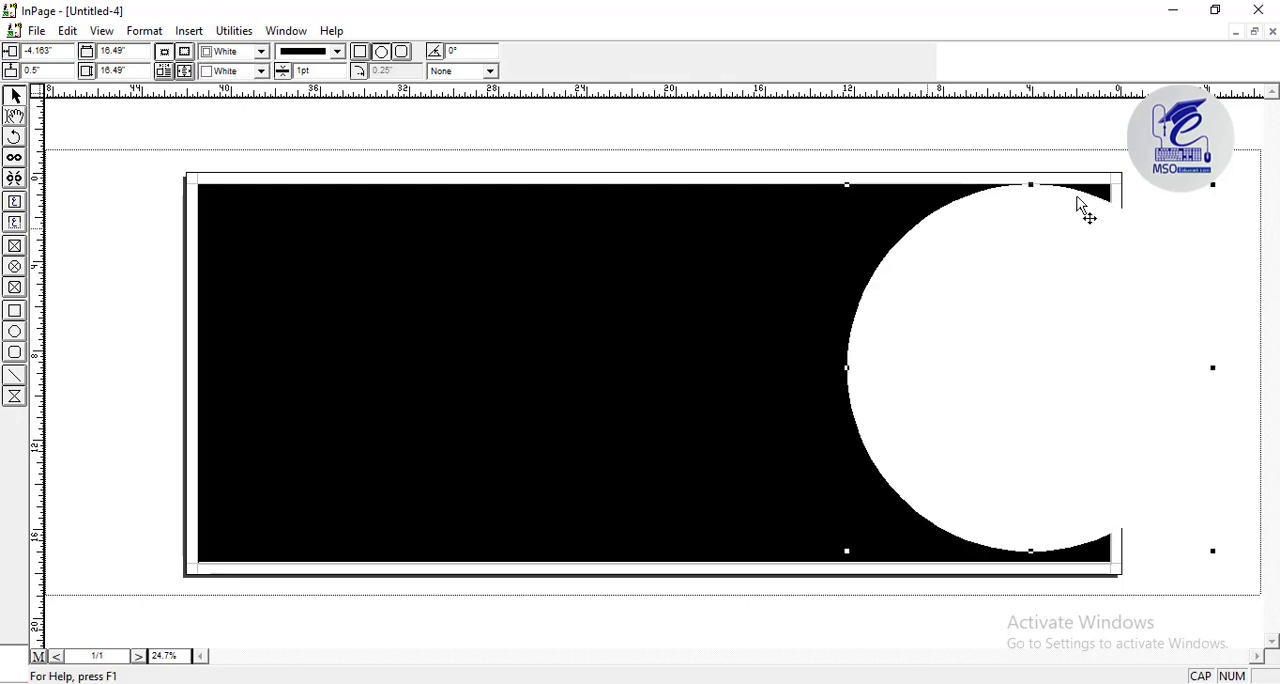
Enlarge the white circle to about 19.15 by 18.39 inches and position it touching the rectangle's bottom edge.
{"action": "left_click_drag", "start_coordinate": [1083, 258], "coordinate": [1065, 225]}
{"action": "left_click_drag", "start_coordinate": [831, 522], "coordinate": [791, 580]}
{"action": "left_click_drag", "start_coordinate": [1036, 446], "coordinate": [1044, 423]}
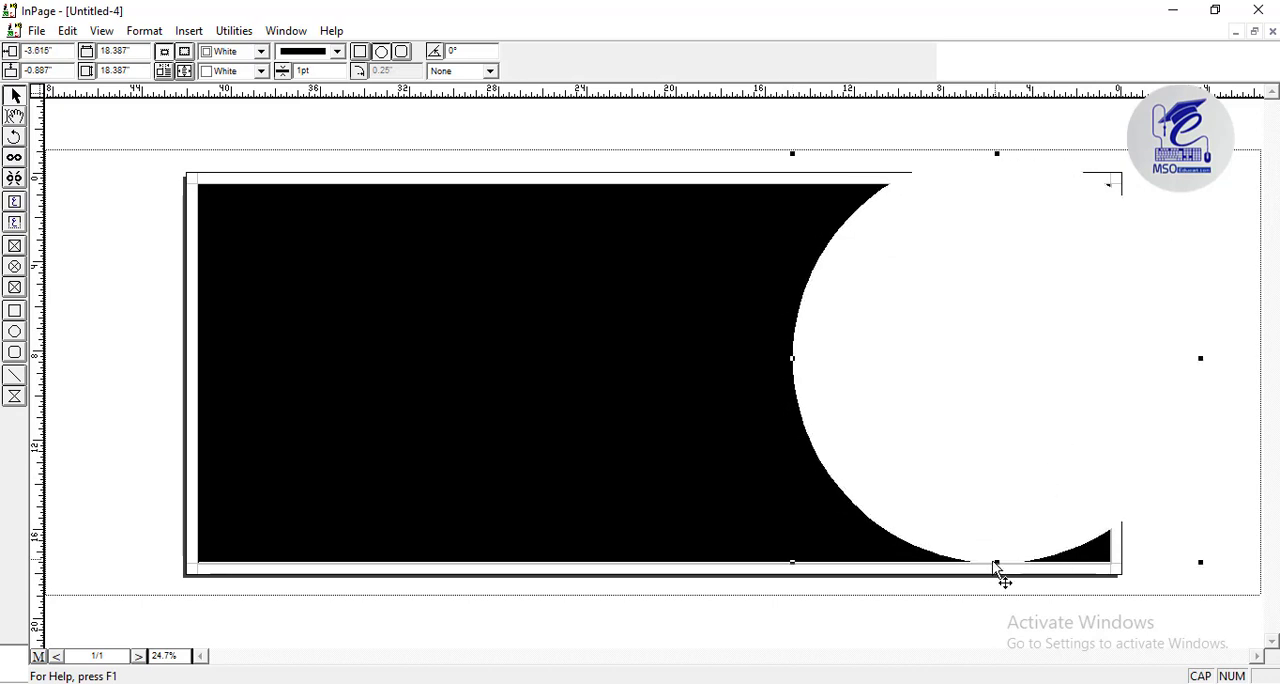
{"action": "left_click_drag", "start_coordinate": [793, 563], "coordinate": [788, 566]}
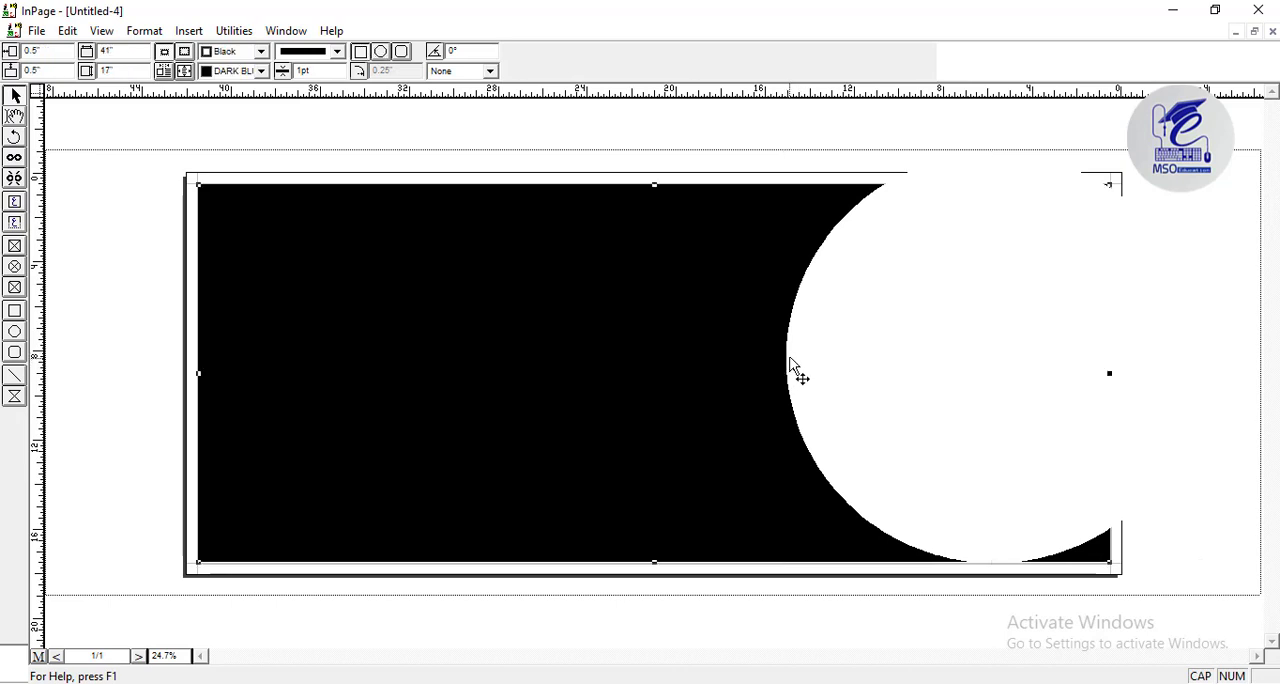
{"action": "left_click_drag", "start_coordinate": [788, 362], "coordinate": [776, 358]}
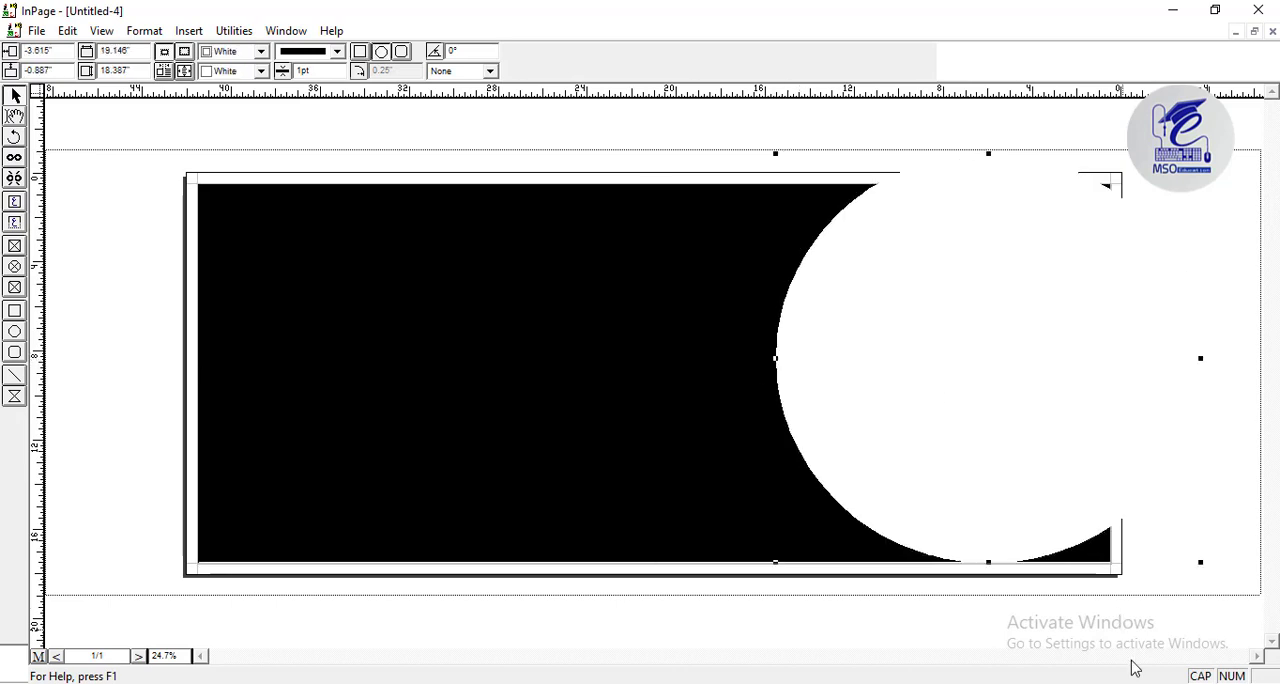
Duplicate the white circle, place the copy over the original and fill it with the BACK colour.
{"action": "key", "text": "ctrl+v"}
{"action": "left_click", "coordinate": [917, 366]}
{"action": "left_click_drag", "start_coordinate": [754, 386], "coordinate": [893, 271]}
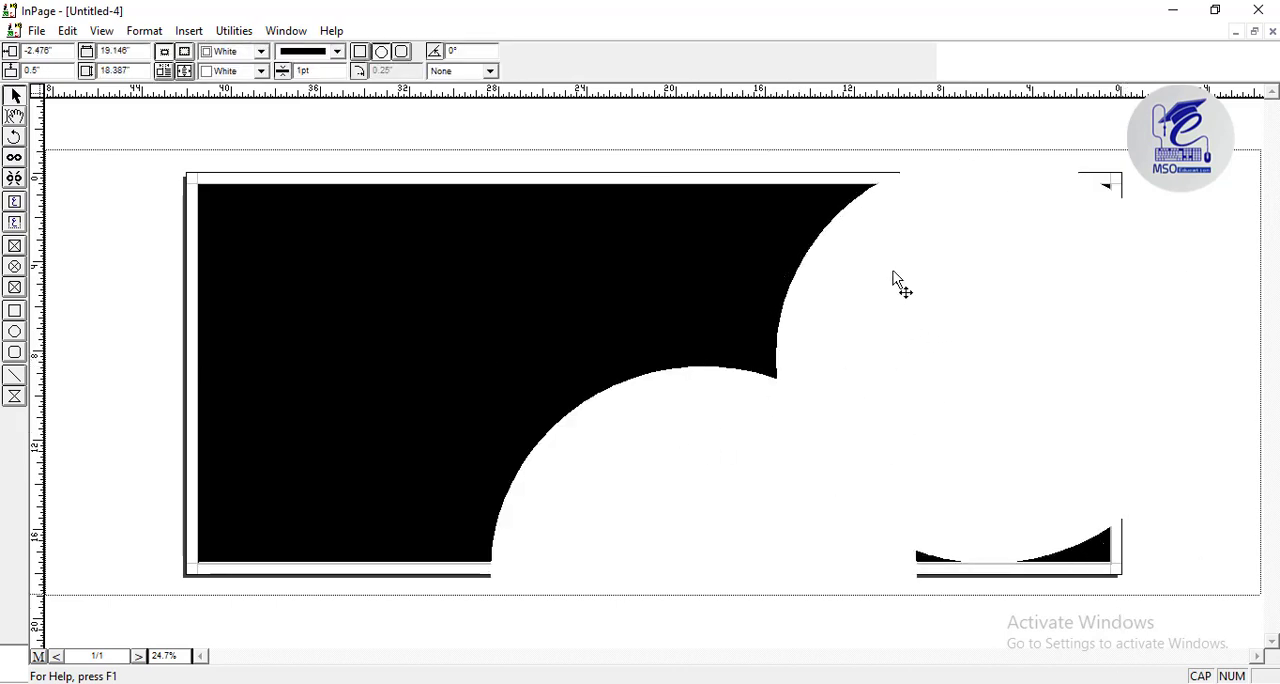
{"action": "left_click", "coordinate": [261, 71]}
{"action": "left_click_drag", "start_coordinate": [265, 105], "coordinate": [266, 144]}
{"action": "left_click", "coordinate": [232, 120]}
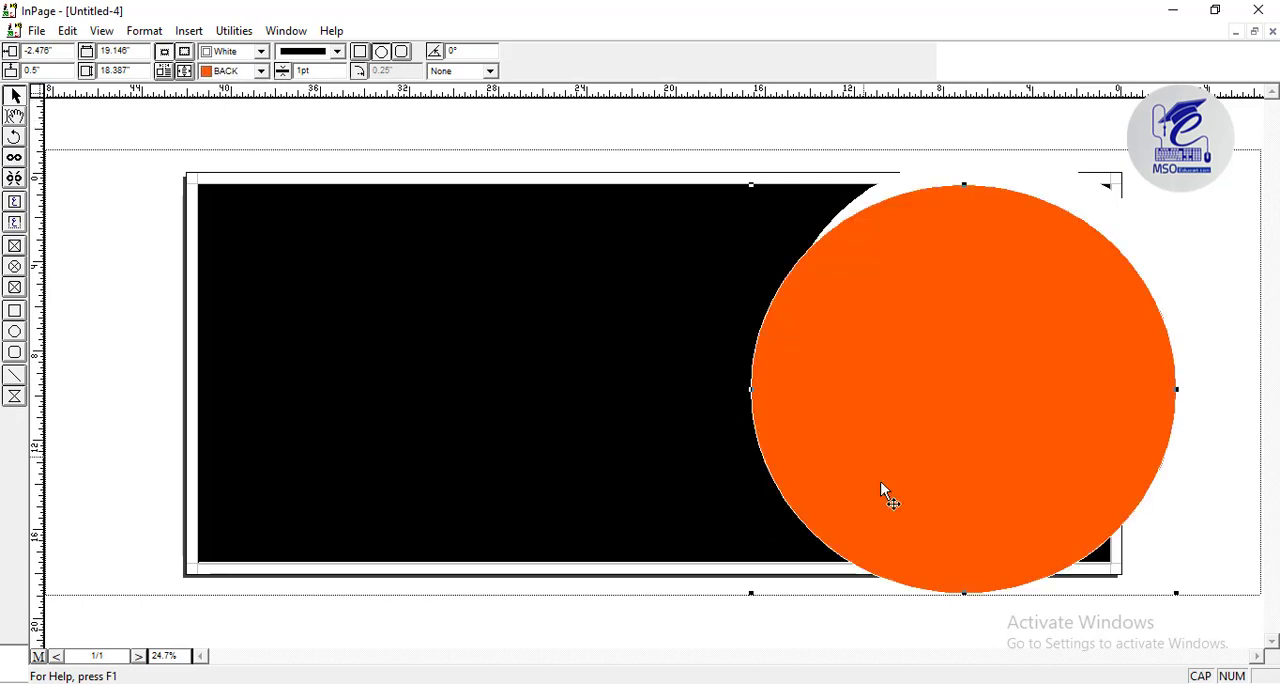
Shrink the orange circle to about 16.53 inches, align it with the white circle's left edge and set its border to BACK.
{"action": "left_click_drag", "start_coordinate": [751, 593], "coordinate": [766, 548]}
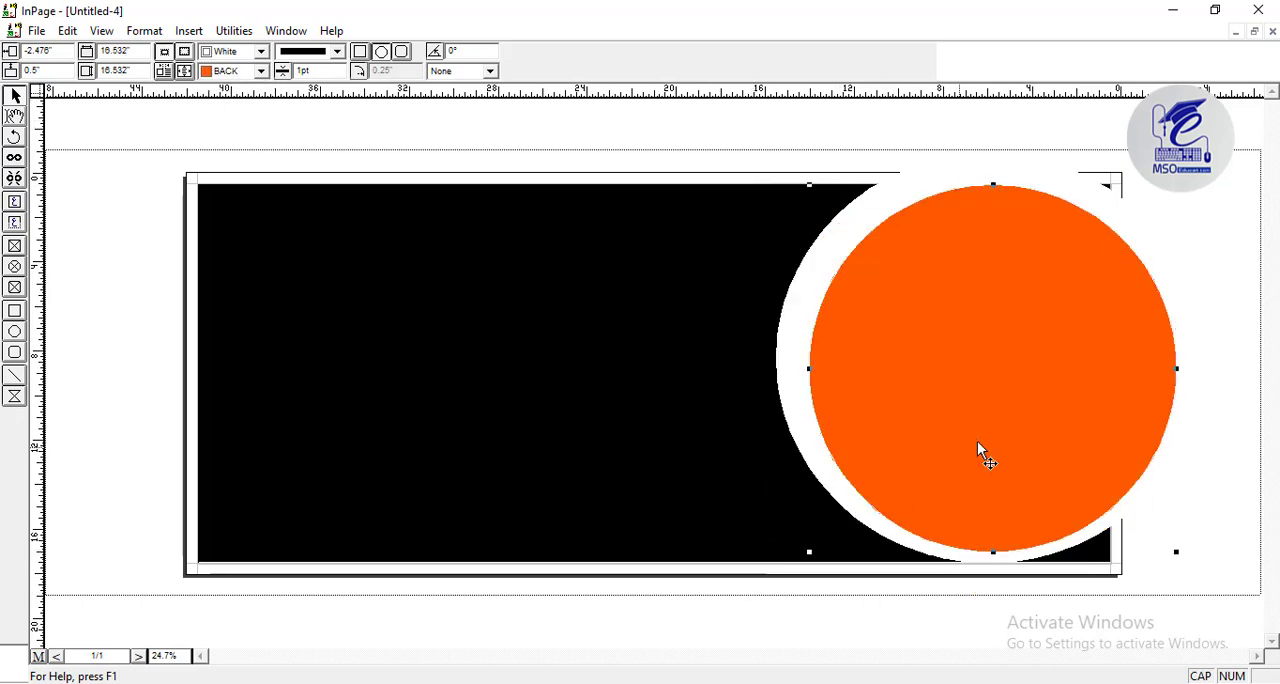
{"action": "left_click_drag", "start_coordinate": [977, 442], "coordinate": [991, 409]}
{"action": "left_click", "coordinate": [261, 51]}
{"action": "left_click_drag", "start_coordinate": [266, 86], "coordinate": [266, 124]}
{"action": "left_click", "coordinate": [232, 100]}
{"action": "left_click", "coordinate": [851, 155]}
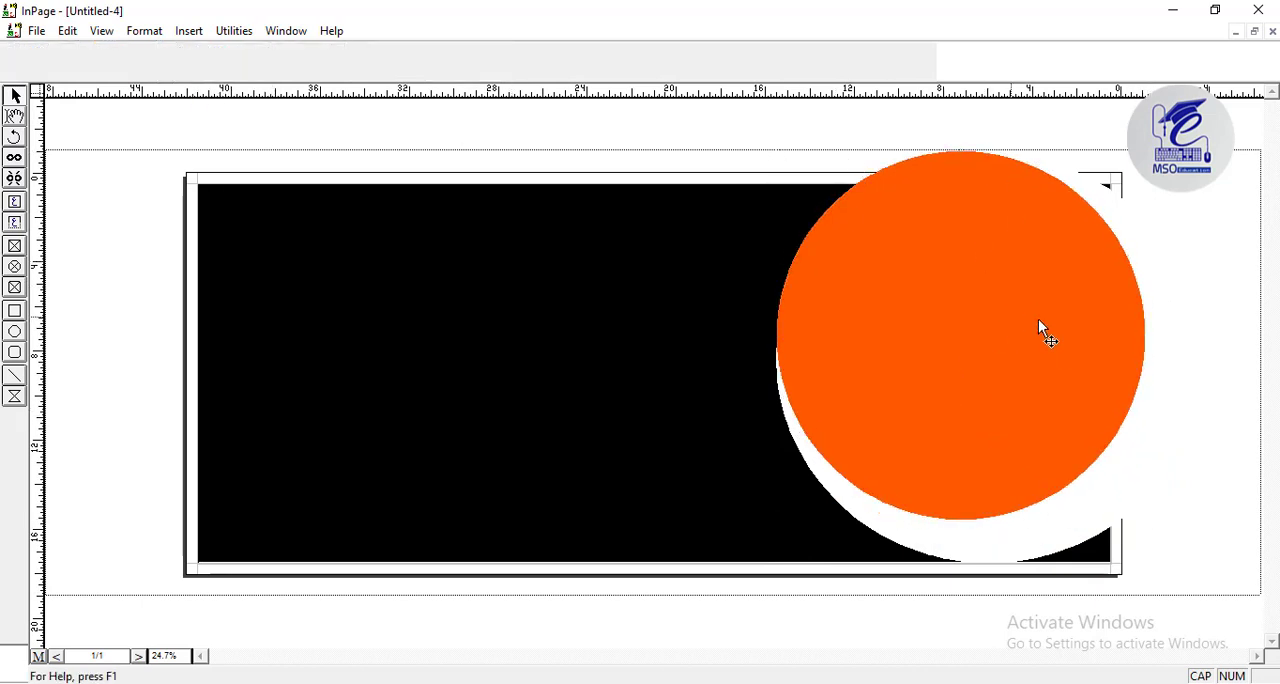
Paste a copy of the orange circle and offset it slightly to the right of the original.
{"action": "left_click", "coordinate": [980, 348]}
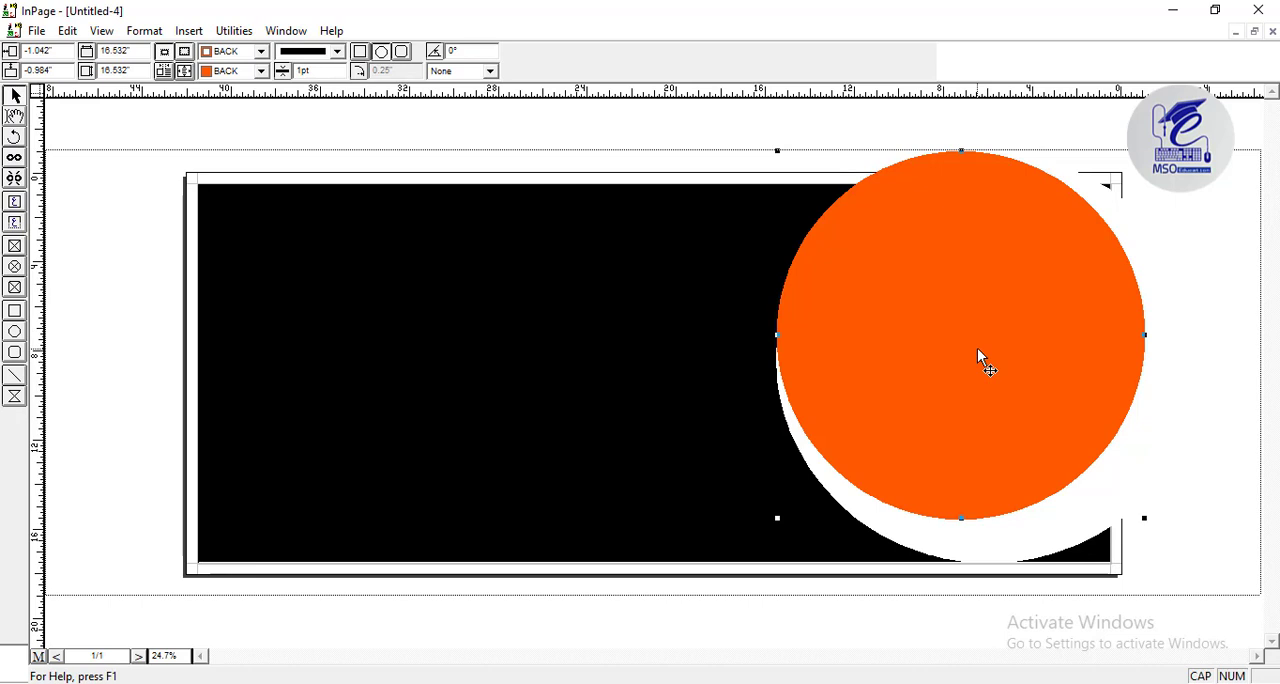
{"action": "right_click", "coordinate": [977, 348]}
{"action": "left_click", "coordinate": [1055, 430]}
{"action": "right_click", "coordinate": [1040, 338]}
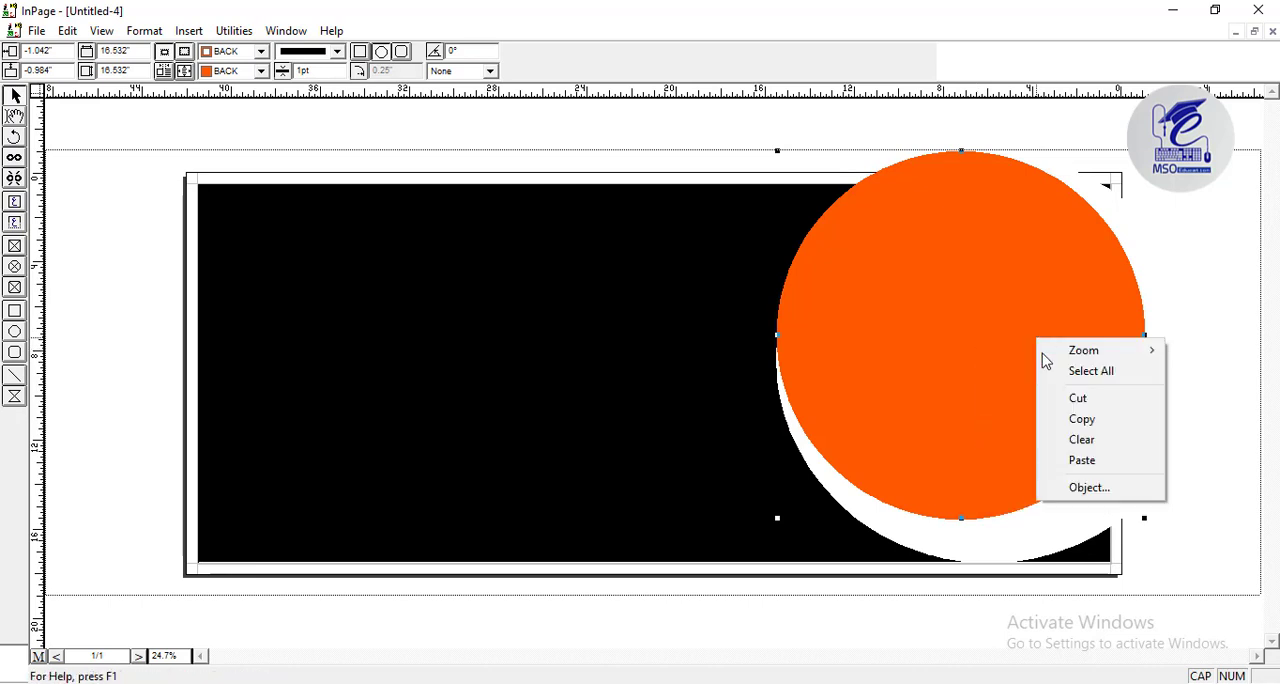
{"action": "left_click", "coordinate": [1056, 458]}
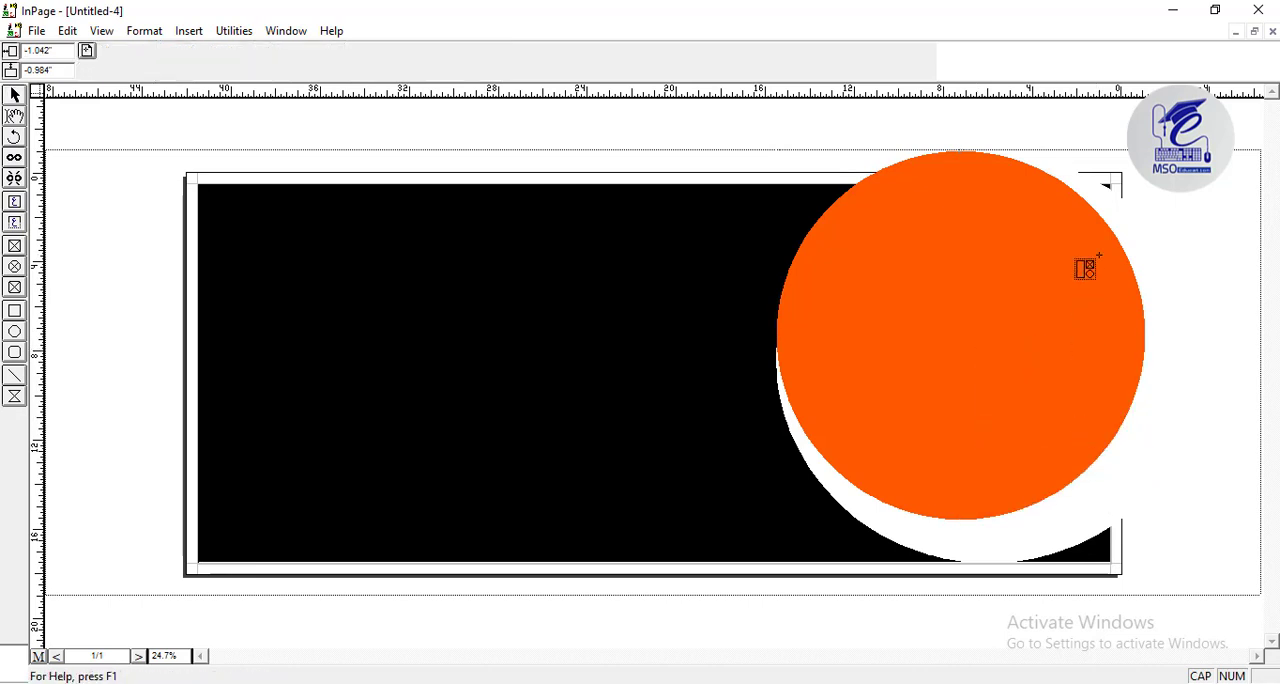
{"action": "left_click", "coordinate": [1098, 257]}
{"action": "left_click_drag", "start_coordinate": [936, 440], "coordinate": [919, 382]}
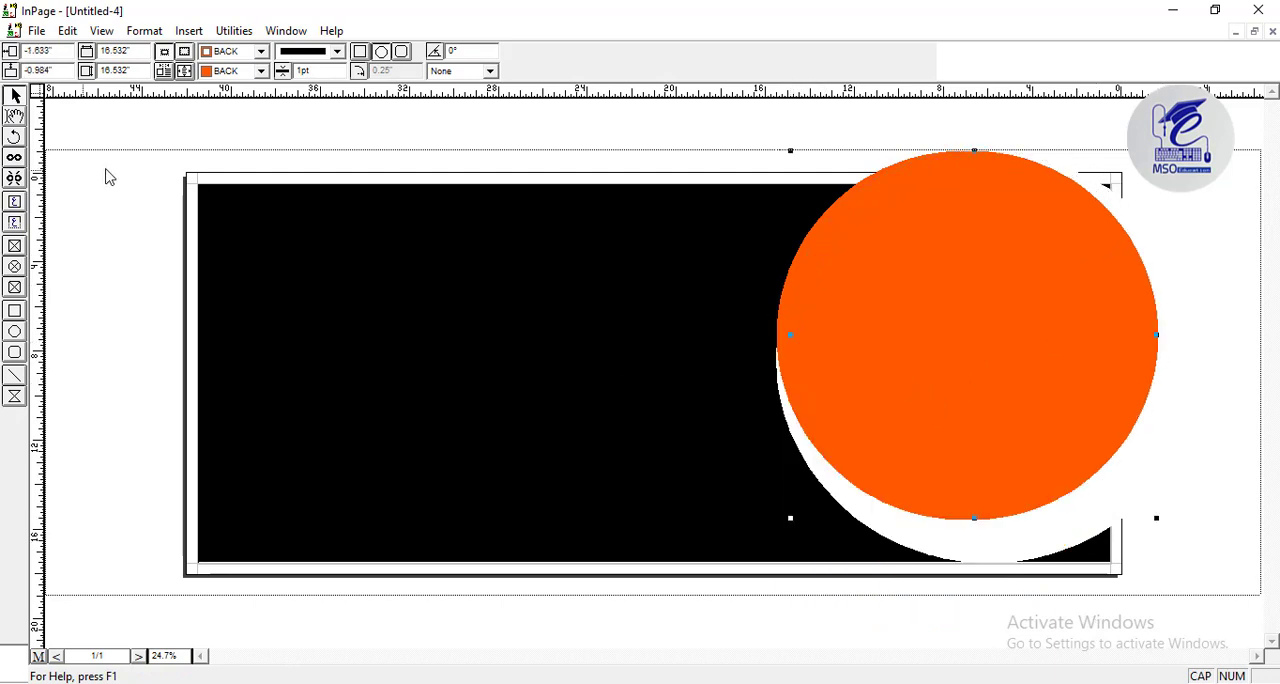
Fill the copied circle with White and nudge it slightly further right to form an orange crescent.
{"action": "left_click", "coordinate": [240, 71]}
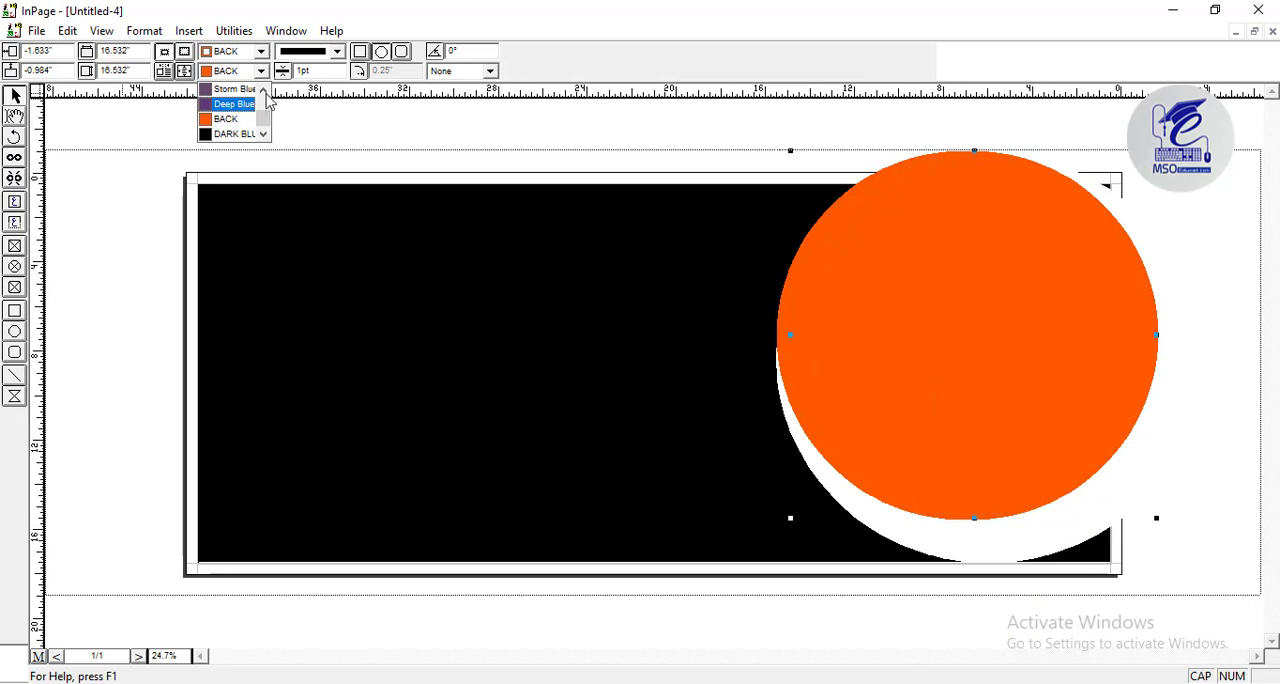
{"action": "scroll", "coordinate": [240, 104], "scroll_direction": "up", "scroll_amount": 3}
{"action": "left_click", "coordinate": [240, 104]}
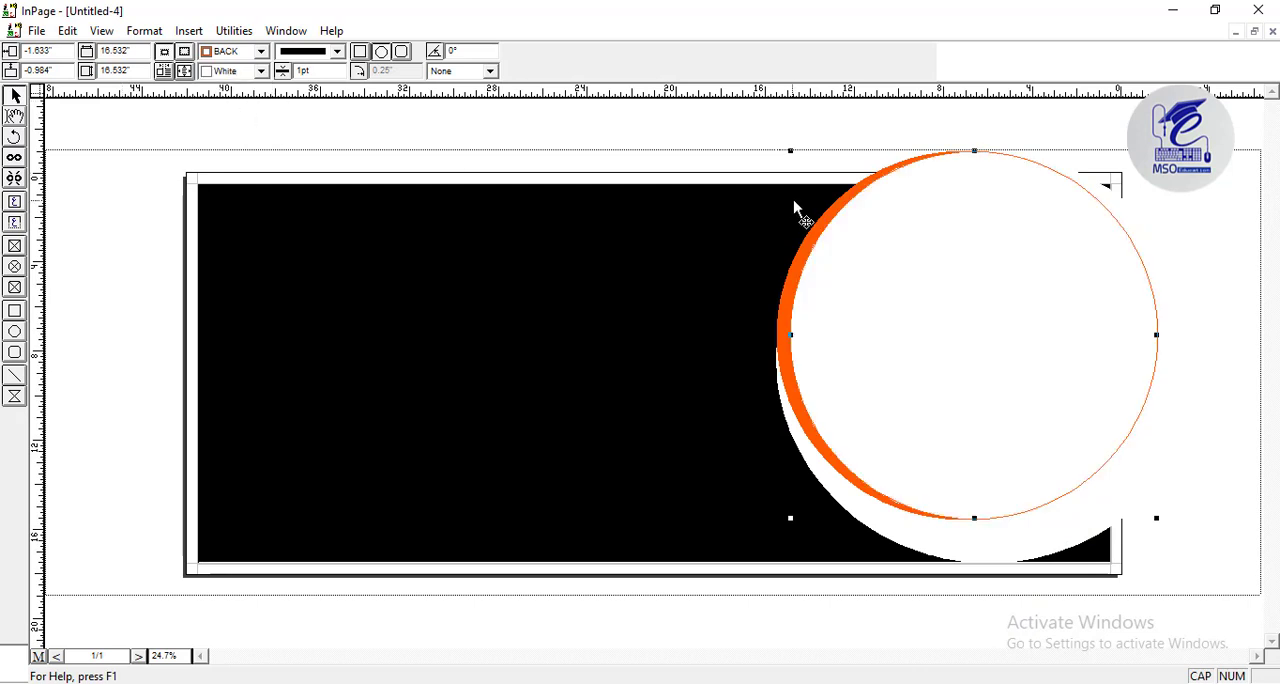
{"action": "left_click", "coordinate": [802, 132]}
{"action": "left_click", "coordinate": [947, 308]}
{"action": "key", "text": "Right"}
{"action": "key", "text": "Right"}
{"action": "key", "text": "Right"}
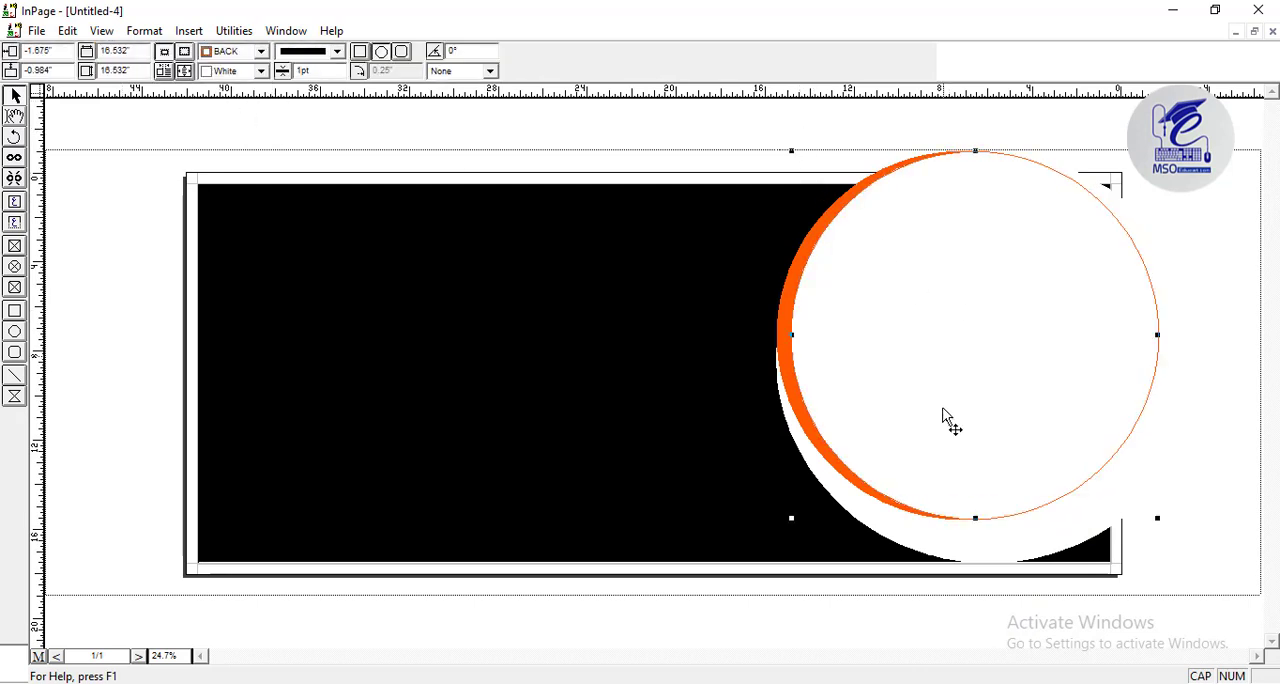
Resize the upper white circle to about 15.6 by 16.32 inches and reposition it so the orange crescent is thicker on the left.
{"action": "left_click_drag", "start_coordinate": [791, 518], "coordinate": [824, 485]}
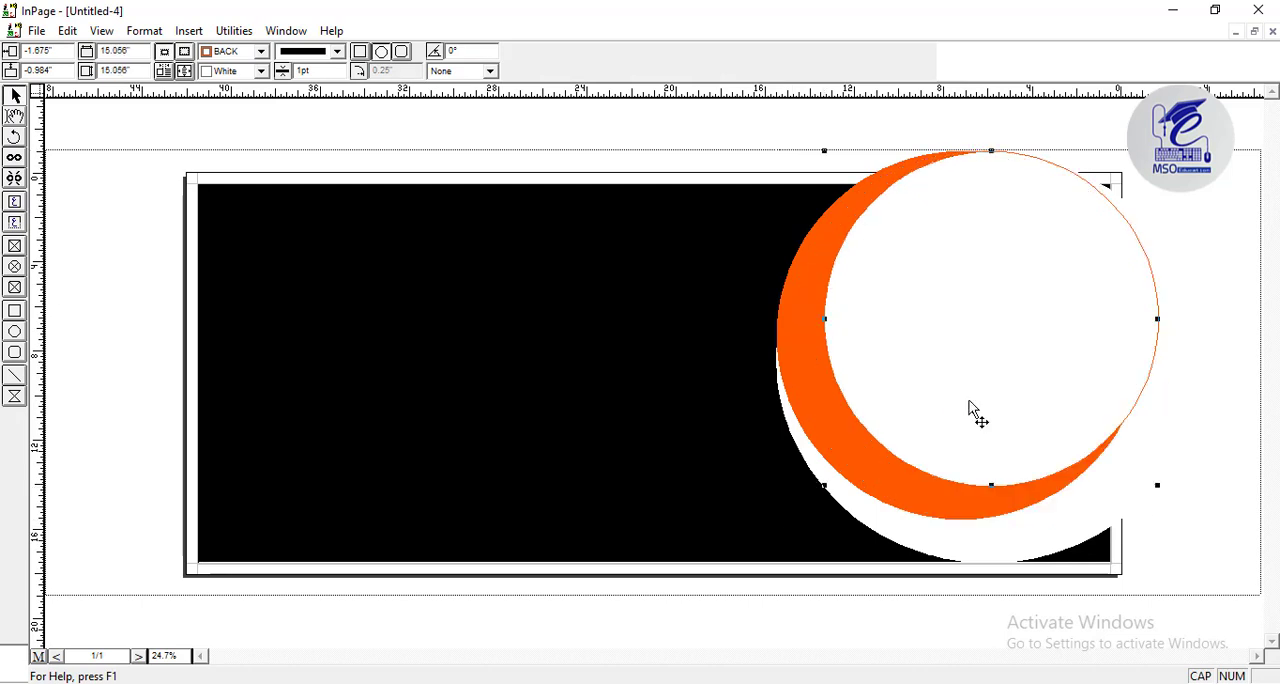
{"action": "left_click_drag", "start_coordinate": [969, 410], "coordinate": [949, 405]}
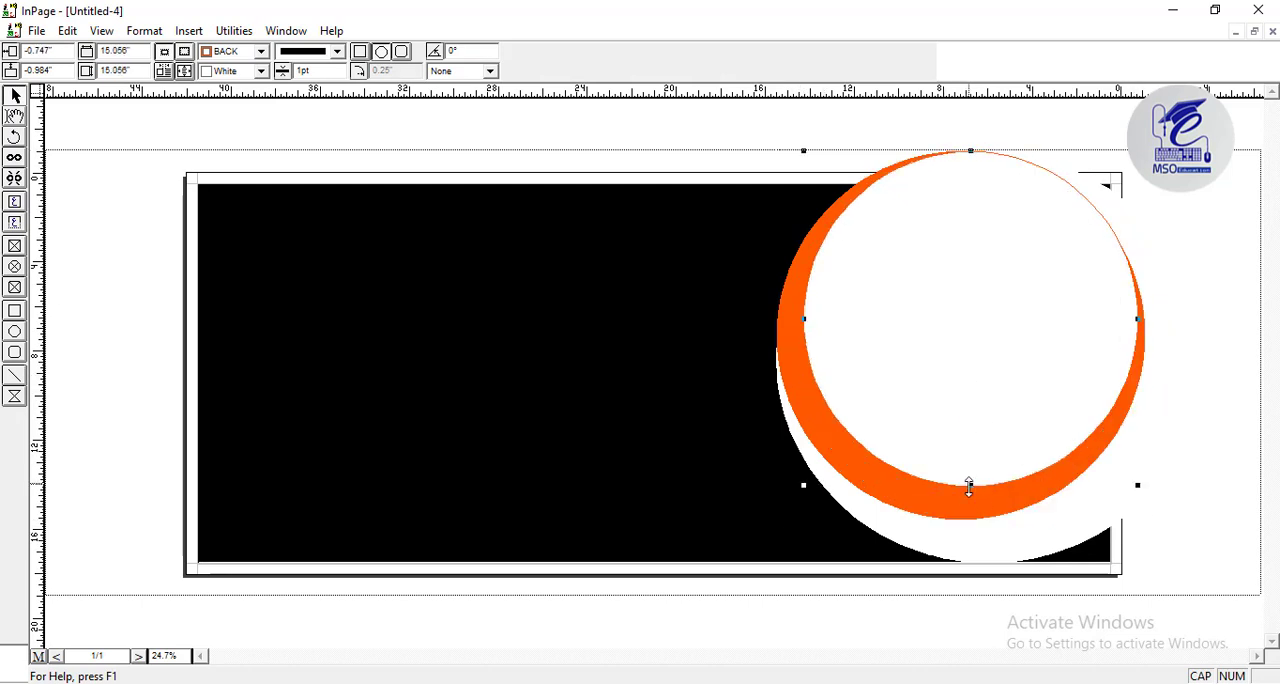
{"action": "left_click_drag", "start_coordinate": [971, 501], "coordinate": [972, 505]}
{"action": "left_click_drag", "start_coordinate": [970, 152], "coordinate": [922, 121]}
{"action": "left_click_drag", "start_coordinate": [958, 271], "coordinate": [977, 273]}
{"action": "left_click_drag", "start_coordinate": [822, 507], "coordinate": [814, 515]}
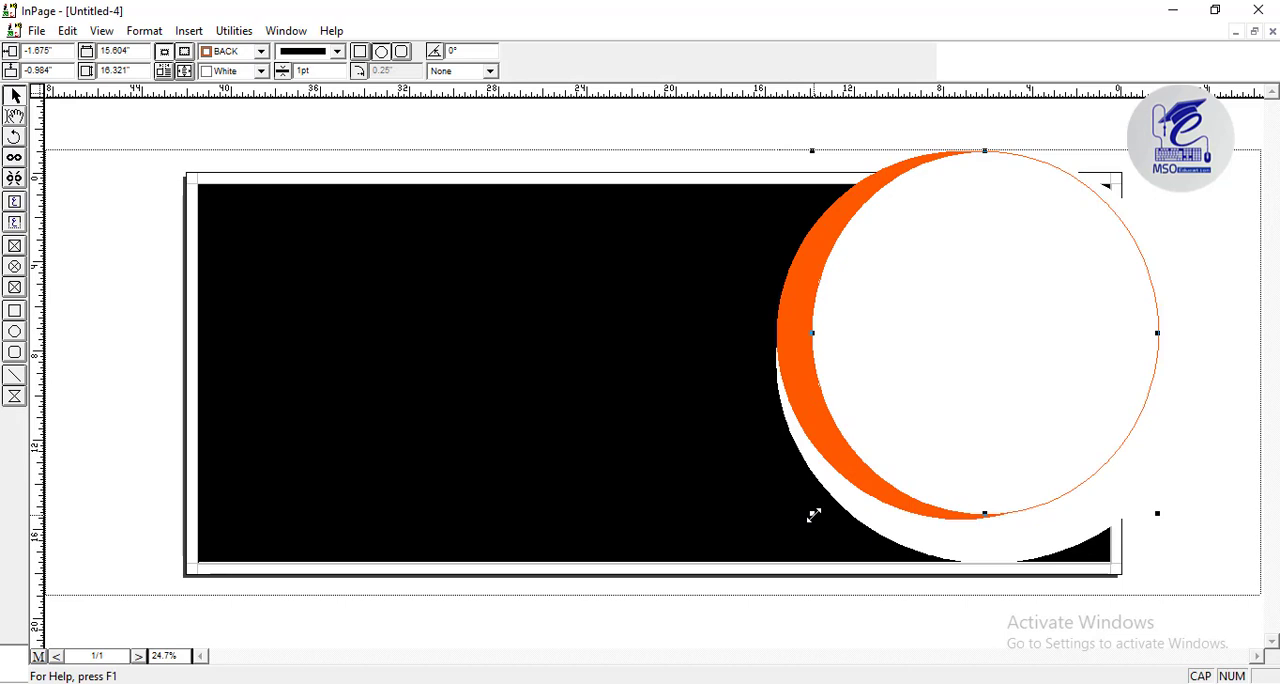
Select the orange circle together with the upper white circle and nudge both slightly to the right.
{"action": "left_click", "coordinate": [786, 368], "text": "shift"}
{"action": "key", "text": "Right"}
{"action": "key", "text": "Right"}
{"action": "key", "text": "Right"}
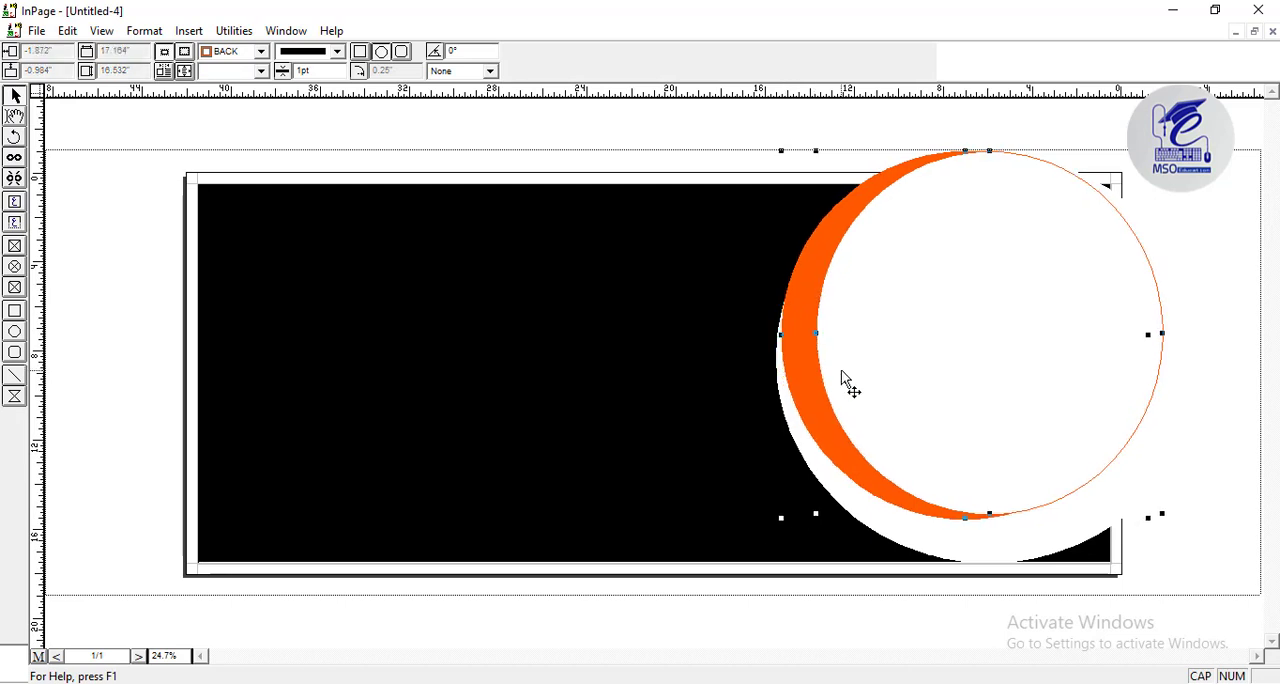
Shorten the upper white circle to about 16.03 inches high and set its border color to White.
{"action": "left_click", "coordinate": [1075, 428]}
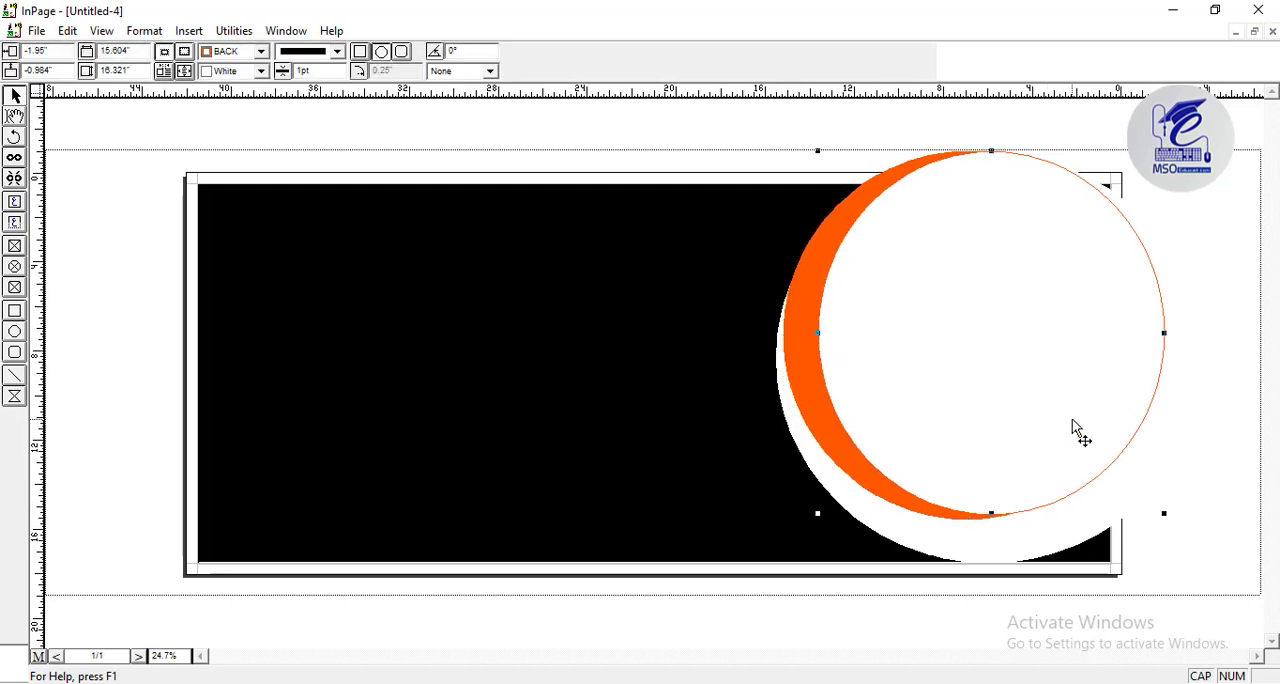
{"action": "left_click_drag", "start_coordinate": [998, 516], "coordinate": [996, 508]}
{"action": "left_click", "coordinate": [262, 51]}
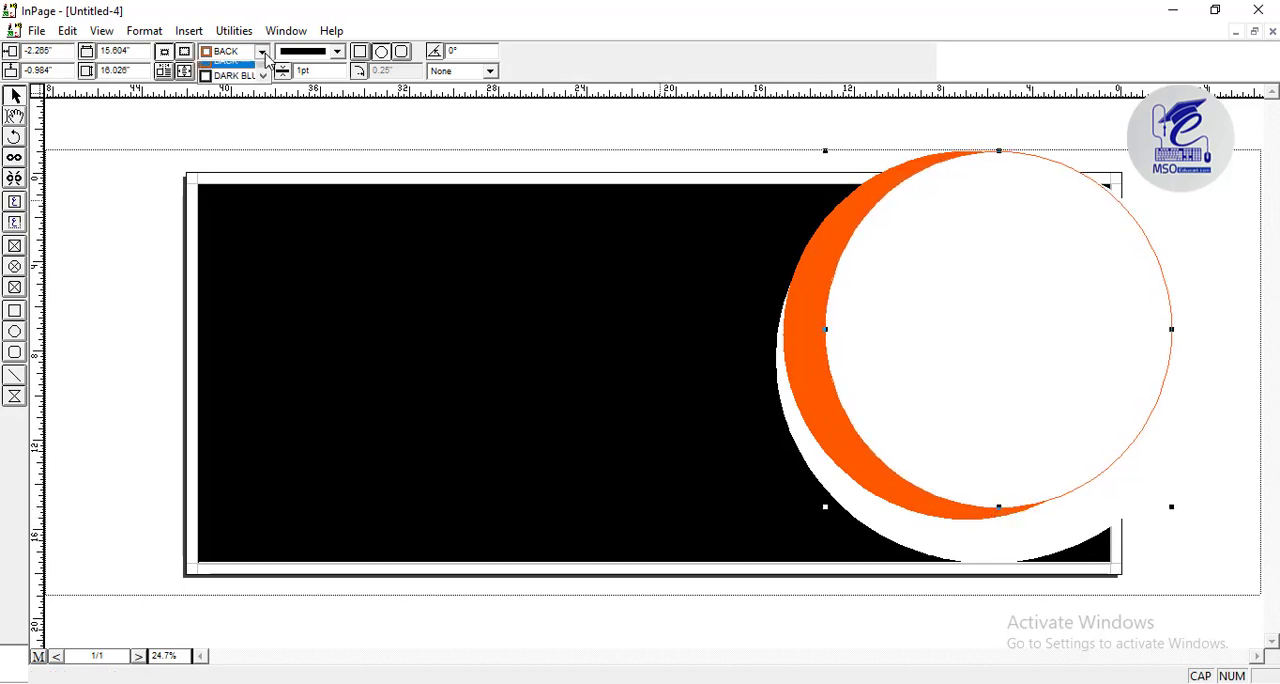
{"action": "scroll", "coordinate": [262, 90], "scroll_direction": "up", "scroll_amount": 2}
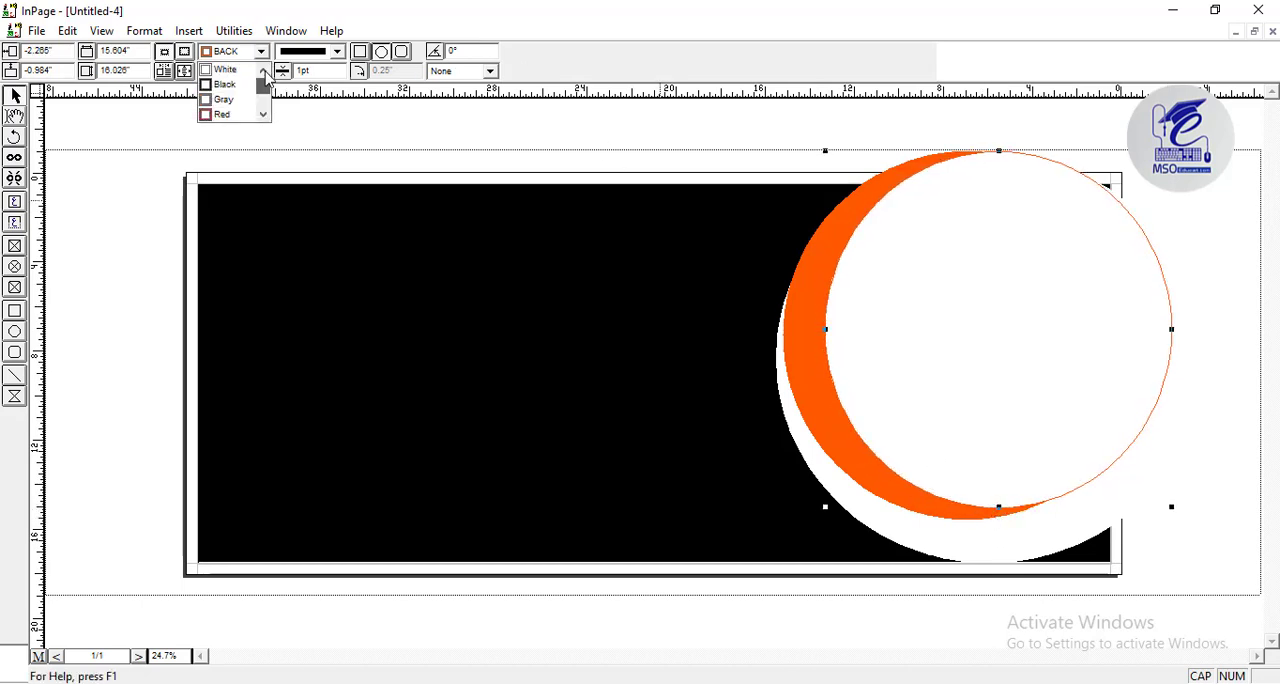
{"action": "left_click", "coordinate": [233, 78]}
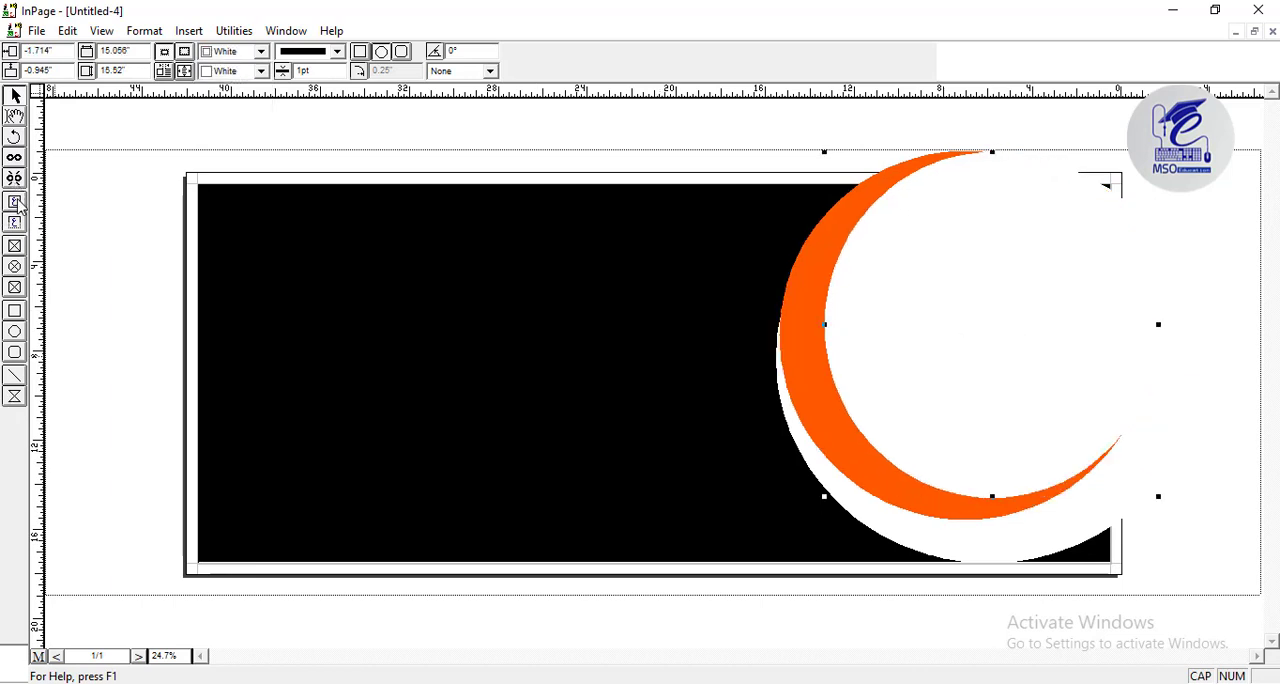
Add a text box inside the upper white circle with the centred placeholder تصویر at 72pt.
{"action": "left_click", "coordinate": [15, 202]}
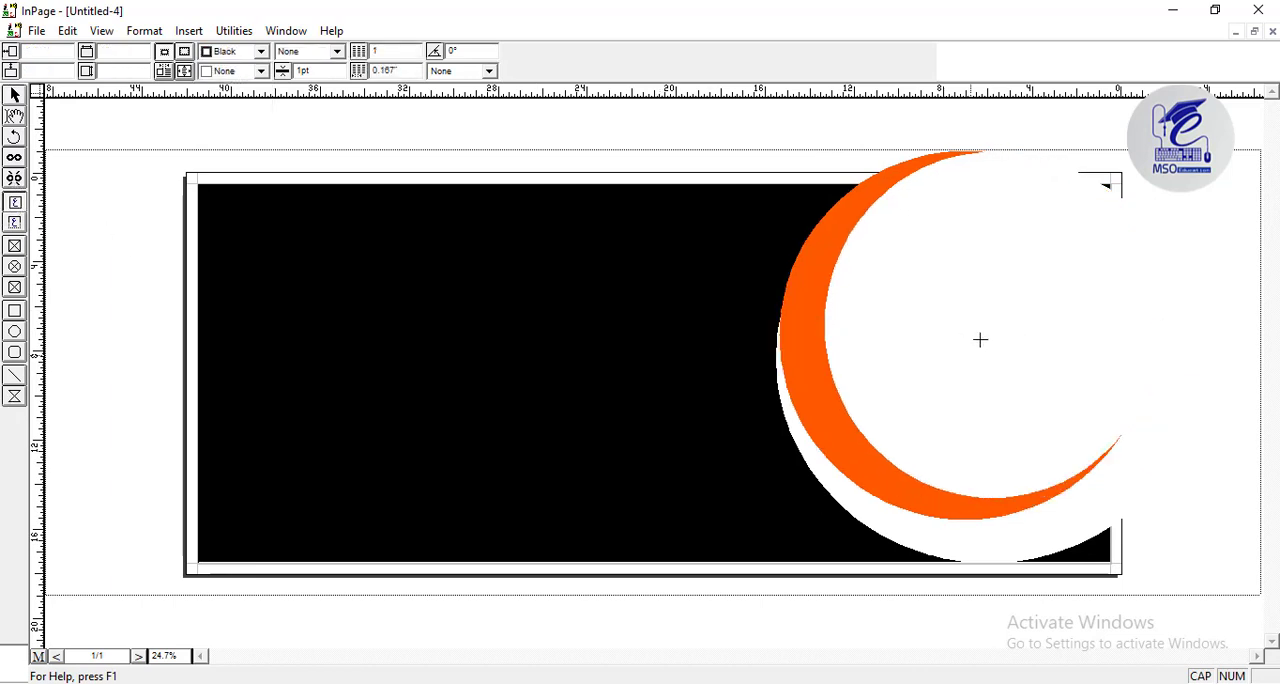
{"action": "left_click_drag", "start_coordinate": [906, 245], "coordinate": [1020, 370]}
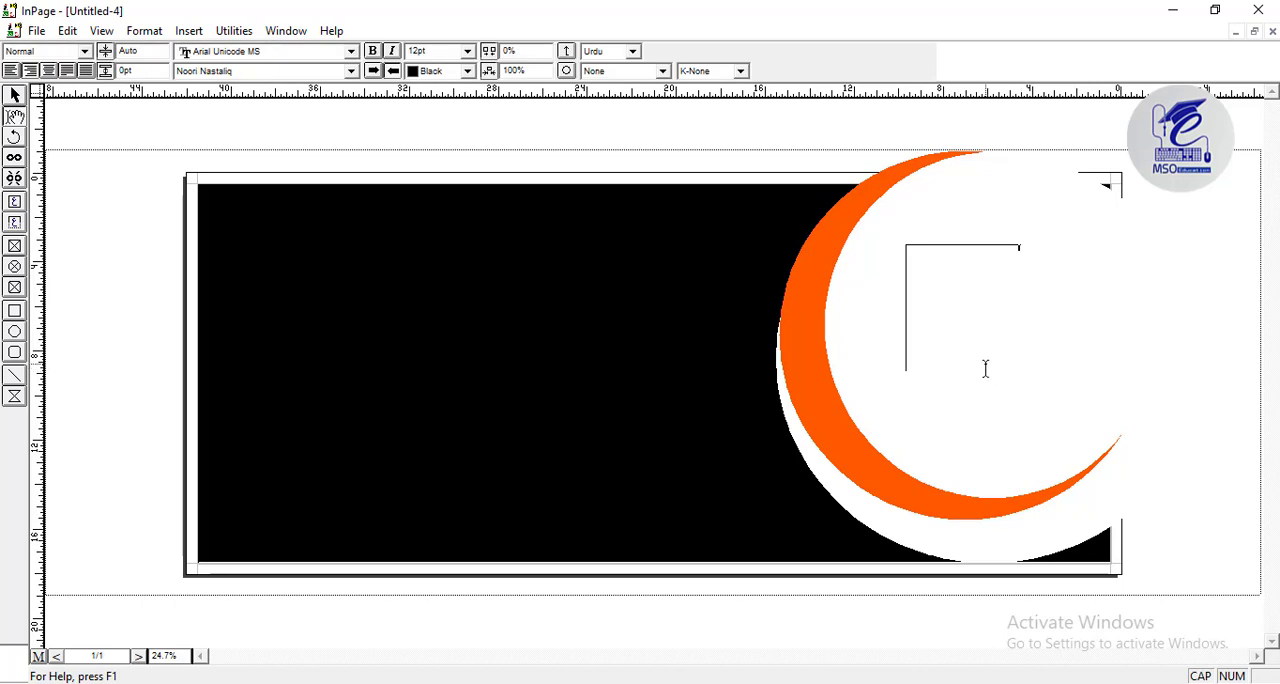
{"action": "left_click", "coordinate": [467, 51]}
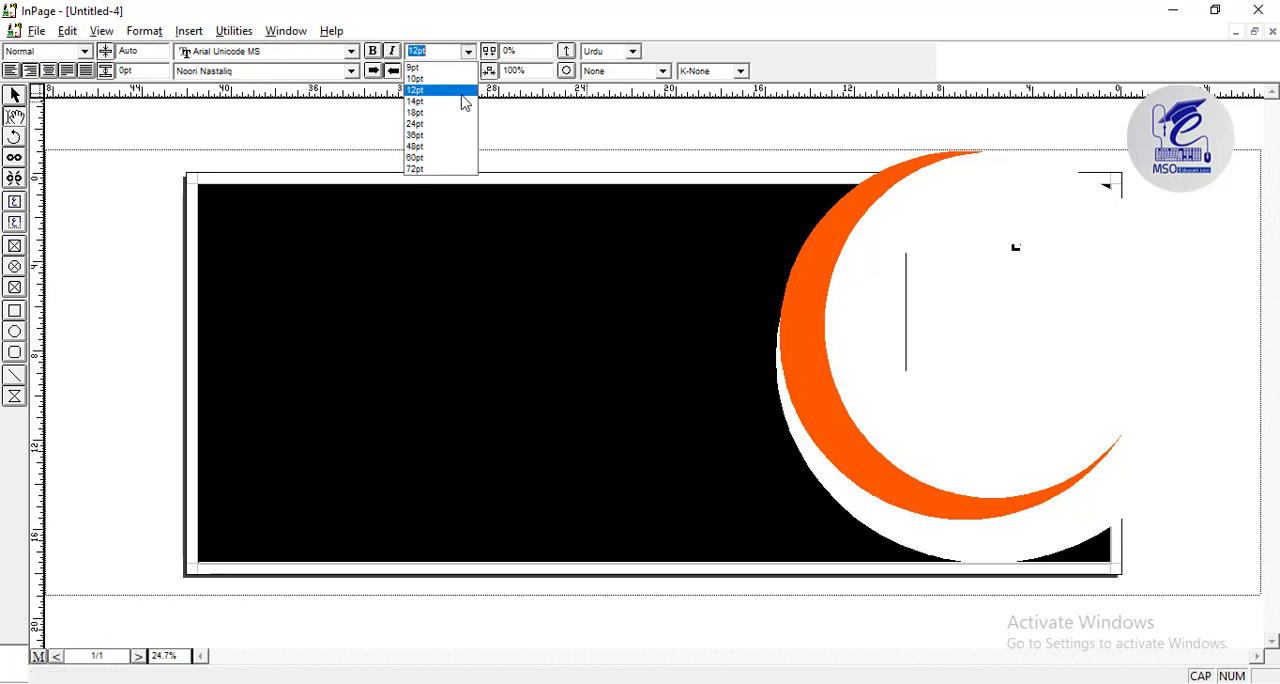
{"action": "left_click", "coordinate": [457, 149]}
{"action": "left_click", "coordinate": [468, 52]}
{"action": "left_click", "coordinate": [447, 168]}
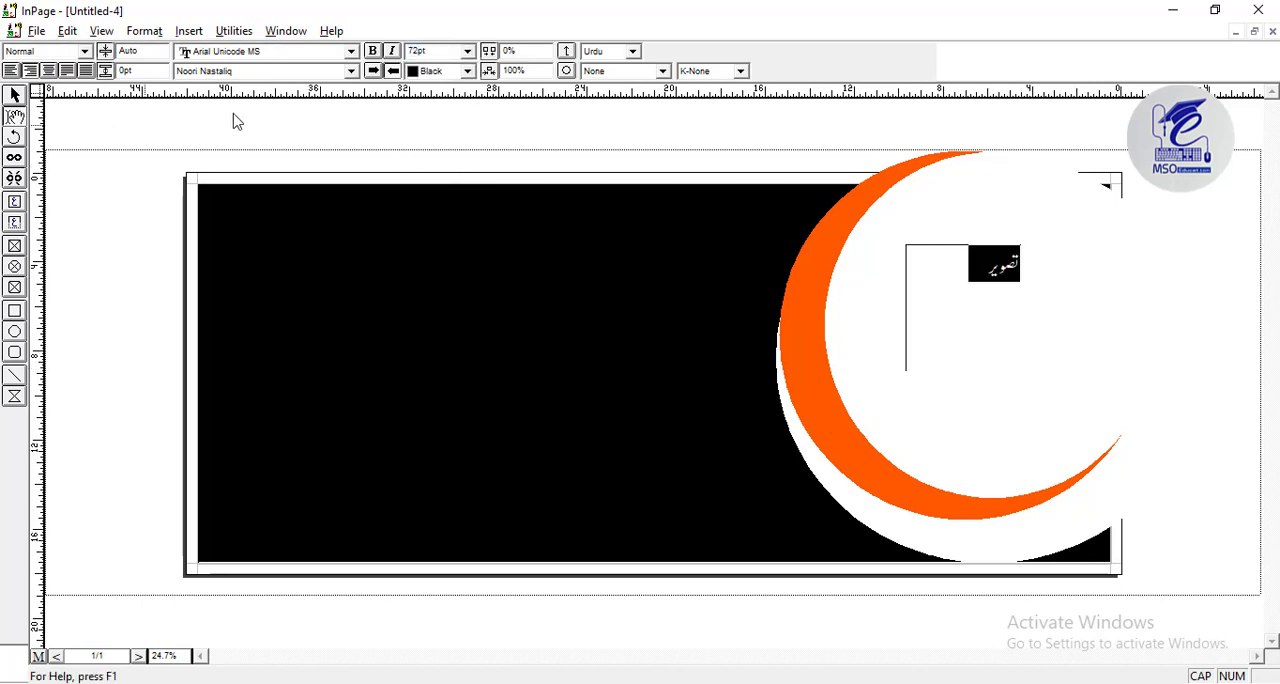
{"action": "left_click", "coordinate": [48, 71]}
{"action": "left_click", "coordinate": [14, 96]}
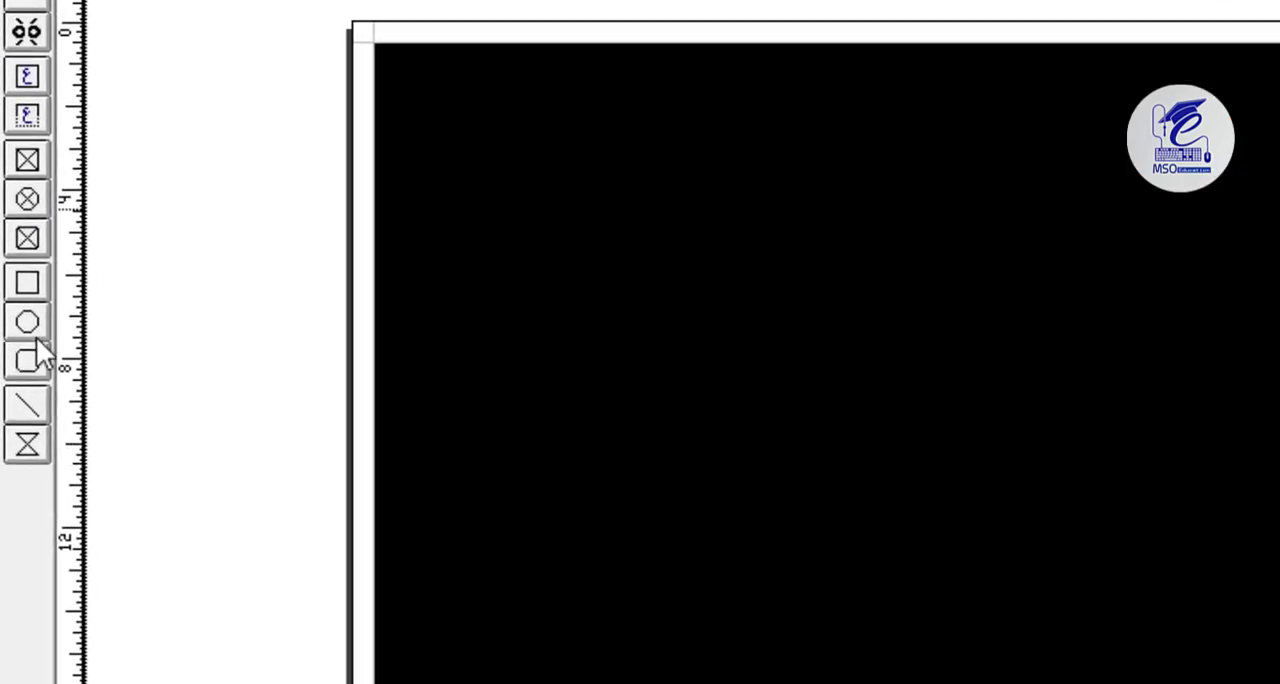
Draw a rectangle about 10.08 by 1.31 inches across the crescent's lower left and set its fill and border to the orange BACK color.
{"action": "left_click", "coordinate": [30, 285]}
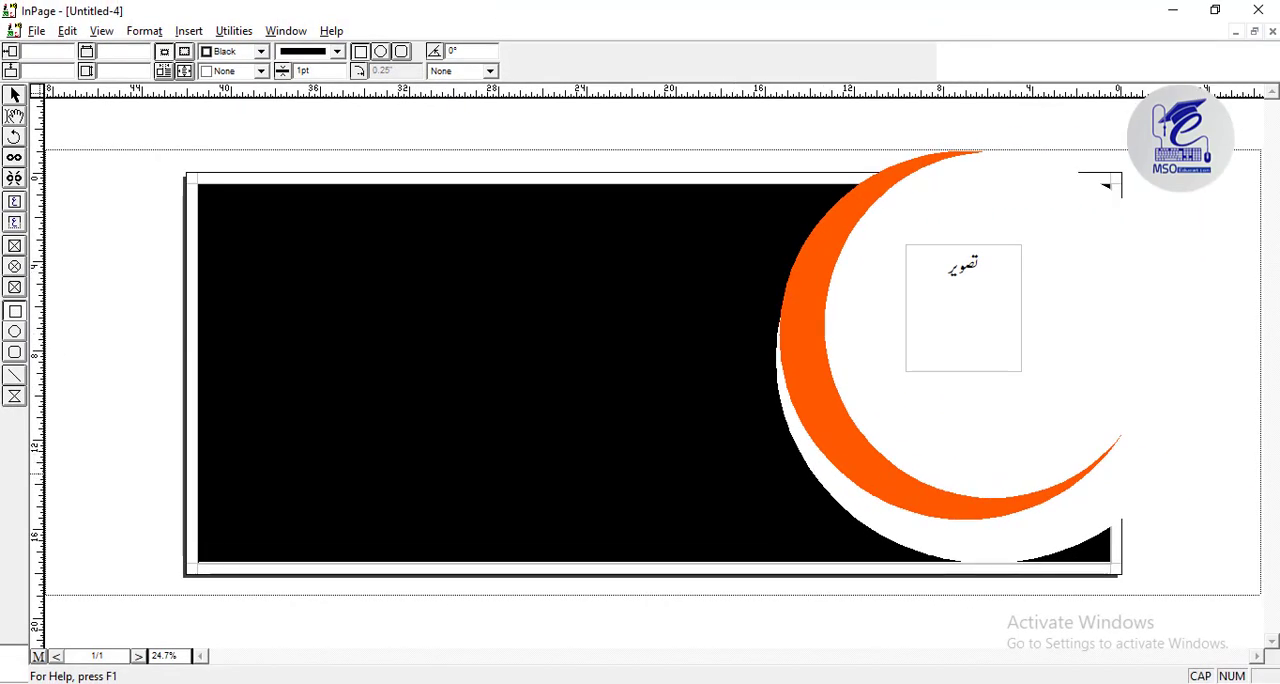
{"action": "mouse_move", "coordinate": [712, 472]}
{"action": "left_mouse_down"}
{"action": "mouse_move", "coordinate": [826, 516]}
{"action": "mouse_move", "coordinate": [902, 520]}
{"action": "mouse_move", "coordinate": [906, 504]}
{"action": "mouse_move", "coordinate": [937, 501]}
{"action": "left_mouse_up"}
{"action": "left_click", "coordinate": [214, 74]}
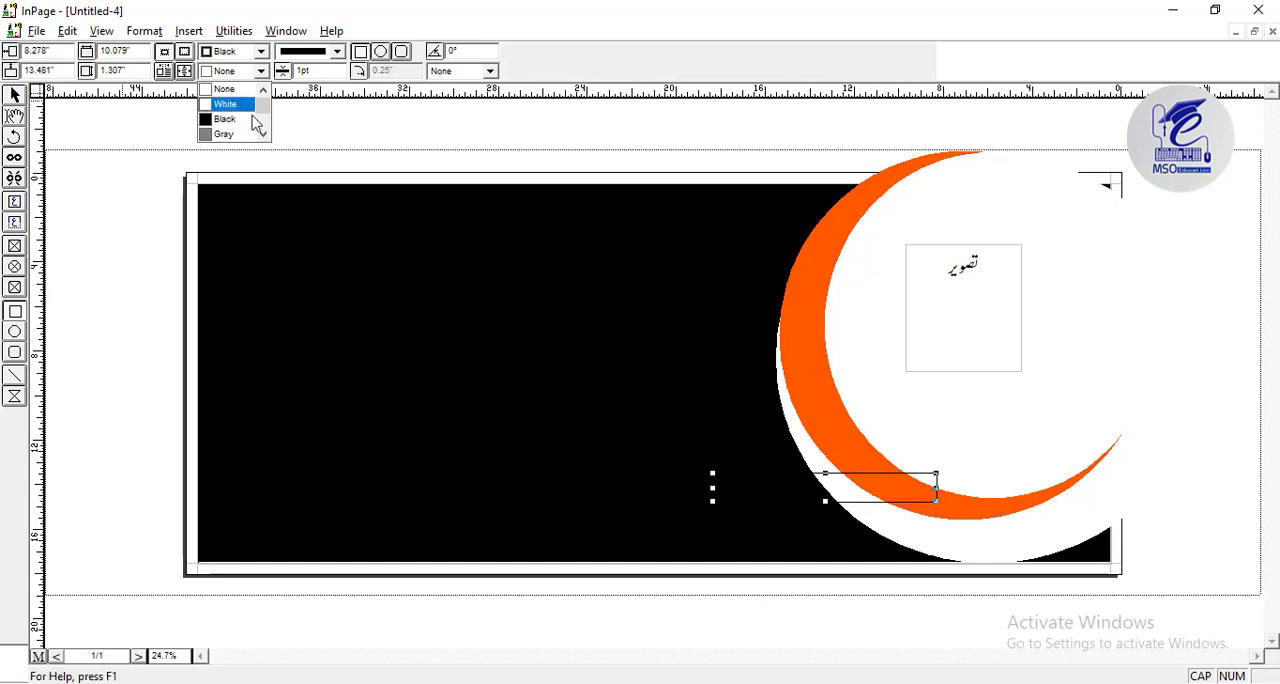
{"action": "scroll", "coordinate": [258, 122], "scroll_direction": "down", "scroll_amount": 5}
{"action": "left_click", "coordinate": [228, 119]}
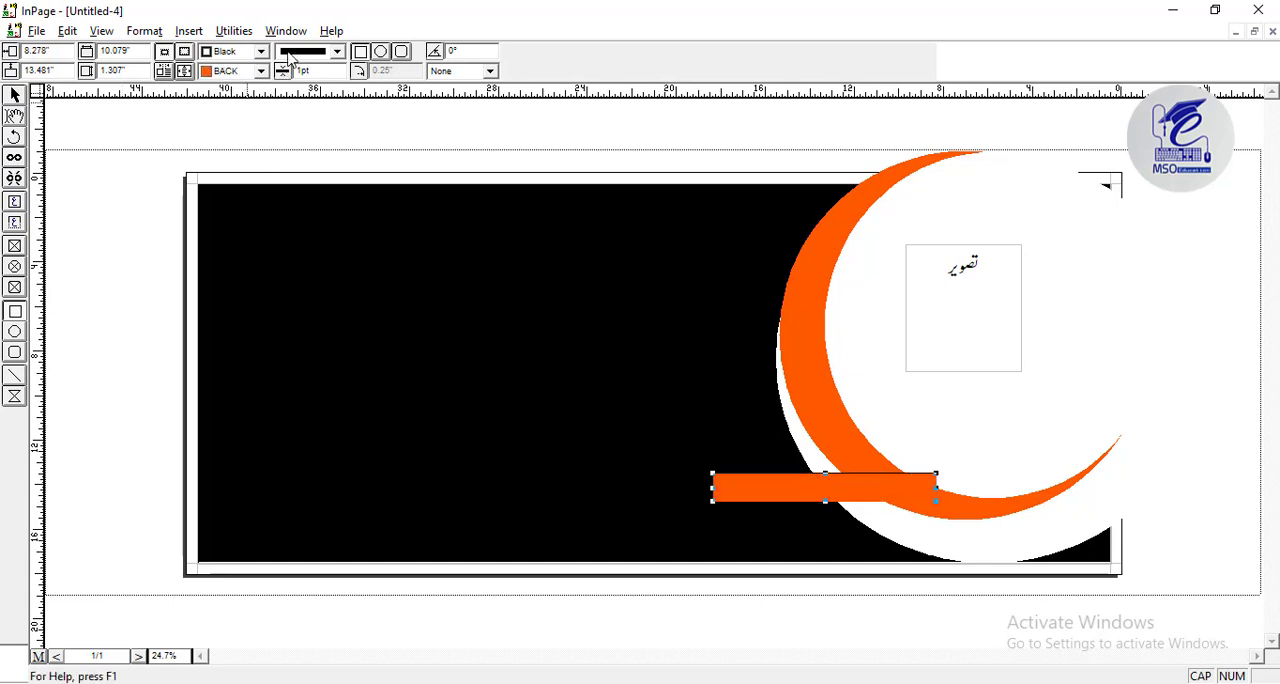
{"action": "left_click", "coordinate": [261, 51]}
{"action": "scroll", "coordinate": [262, 100], "scroll_direction": "down", "scroll_amount": 5}
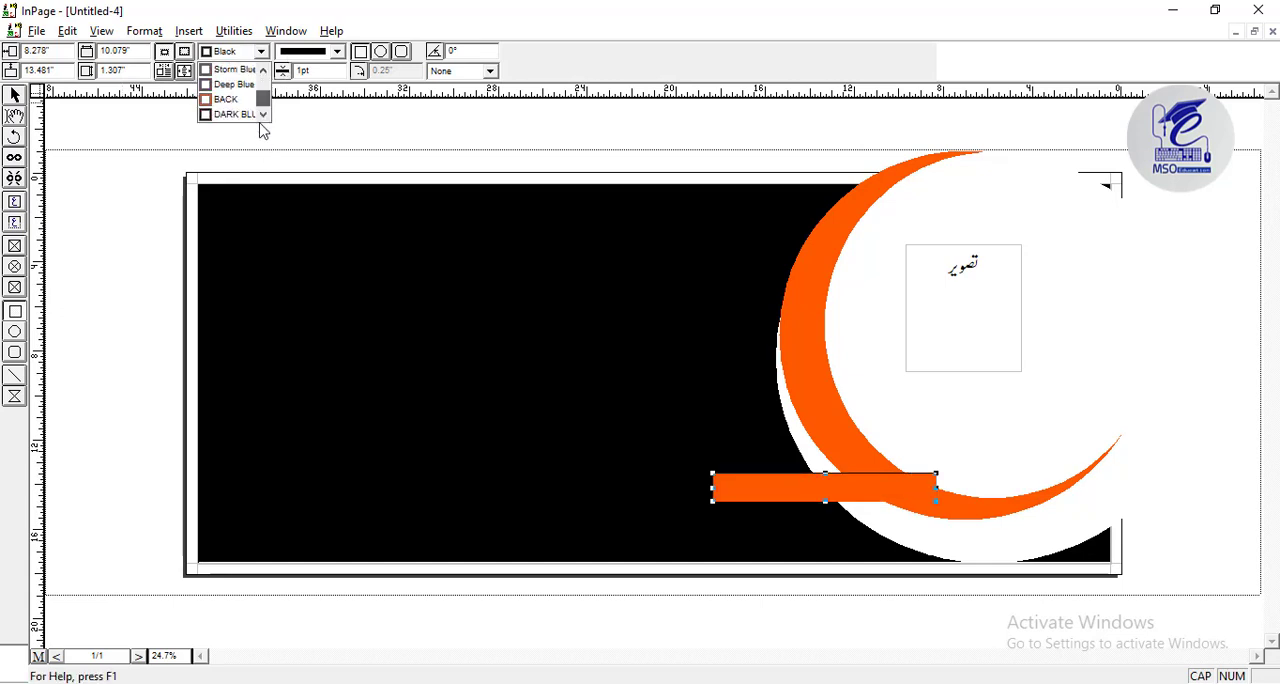
{"action": "left_click", "coordinate": [242, 106]}
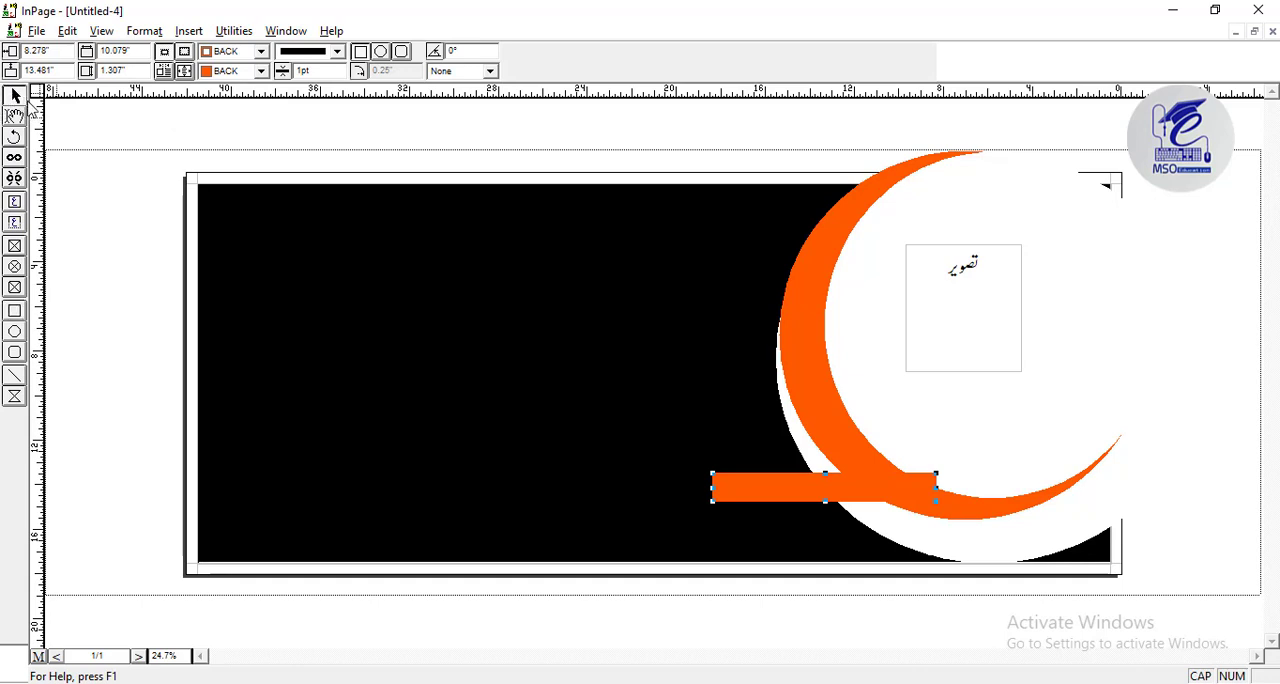
Move the orange bar left and slightly down to about 11.94 by 13.72 inches, so its right end meets the crescent.
{"action": "key", "text": "Left"}
{"action": "key", "text": "Left"}
{"action": "key", "text": "Left"}
{"action": "key", "text": "Left"}
{"action": "key", "text": "Left"}
{"action": "key", "text": "Left"}
{"action": "key", "text": "Left"}
{"action": "key", "text": "Left"}
{"action": "key", "text": "Left"}
{"action": "key", "text": "Left"}
{"action": "key", "text": "Left"}
{"action": "key", "text": "Left"}
{"action": "key", "text": "Left"}
{"action": "key", "text": "Left"}
{"action": "key", "text": "Left"}
{"action": "key", "text": "Left"}
{"action": "key", "text": "Left"}
{"action": "key", "text": "Left"}
{"action": "key", "text": "Left"}
{"action": "key", "text": "Left"}
{"action": "key", "text": "Left"}
{"action": "key", "text": "Left"}
{"action": "key", "text": "Left"}
{"action": "key", "text": "Left"}
{"action": "key", "text": "Left"}
{"action": "key", "text": "Left"}
{"action": "key", "text": "Left"}
{"action": "key", "text": "Left"}
{"action": "key", "text": "Left"}
{"action": "key", "text": "Left"}
{"action": "key", "text": "Left"}
{"action": "key", "text": "Down"}
{"action": "key", "text": "Down"}
{"action": "key", "text": "Down"}
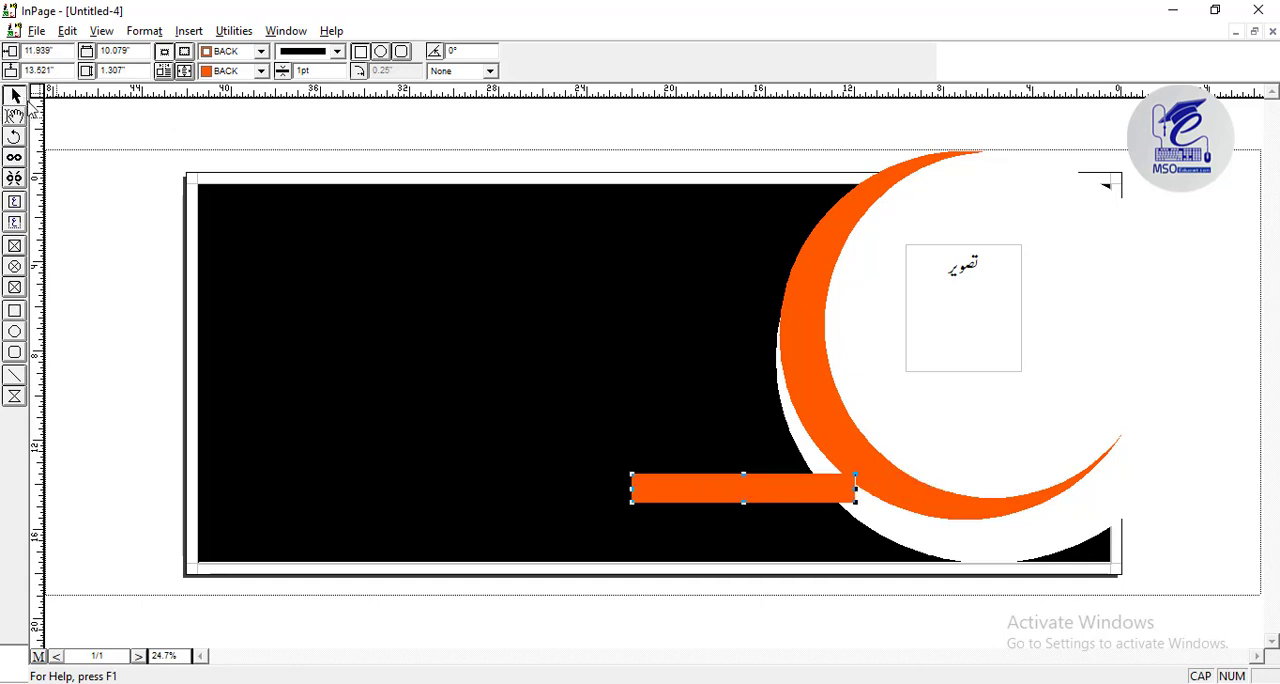
{"action": "left_click", "coordinate": [828, 408]}
{"action": "left_click", "coordinate": [826, 488]}
{"action": "left_click", "coordinate": [260, 71]}
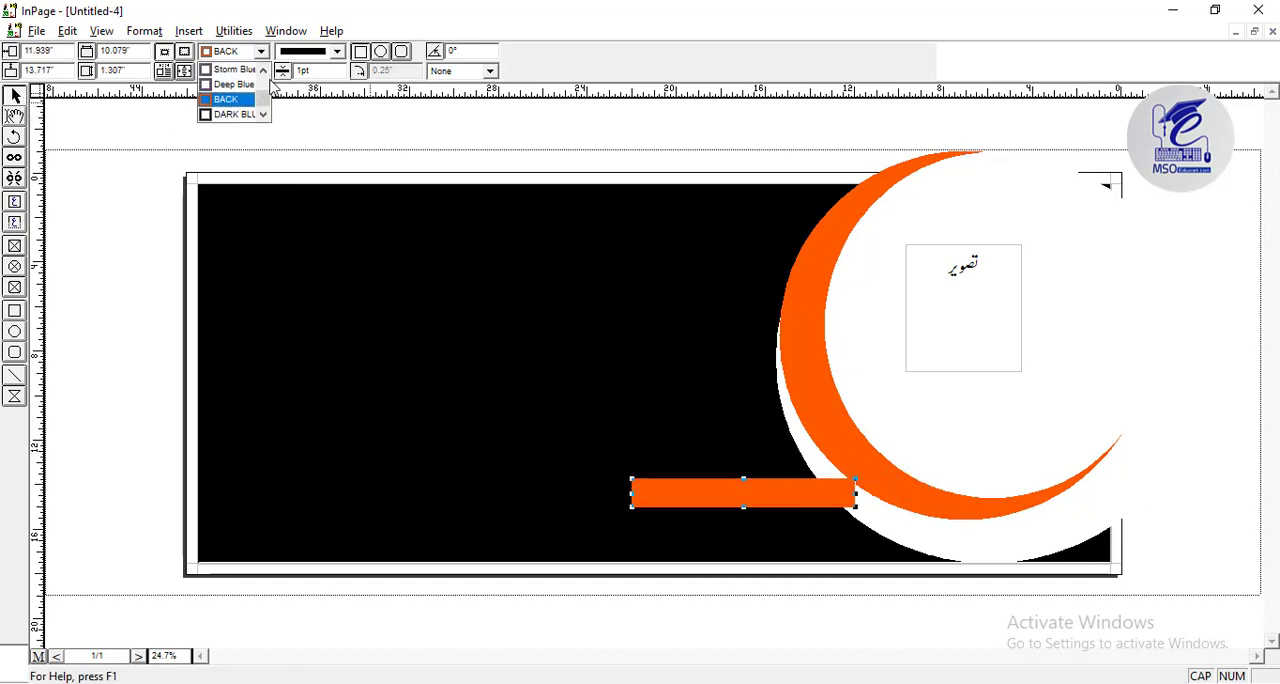
{"action": "left_click", "coordinate": [580, 340]}
{"action": "left_click", "coordinate": [833, 497]}
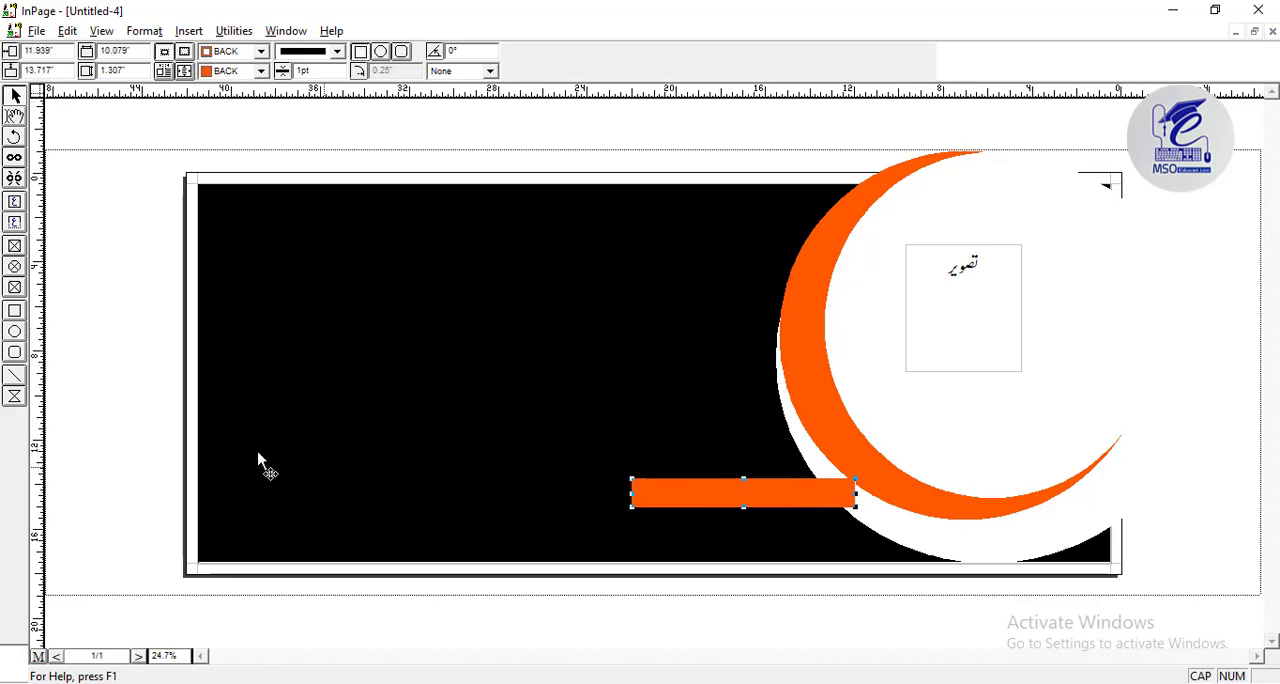
Add a text box over the orange bar and enter the slogan placeholder آپ کا سلوگون یہاں لکھیں at 48pt.
{"action": "left_click", "coordinate": [14, 201]}
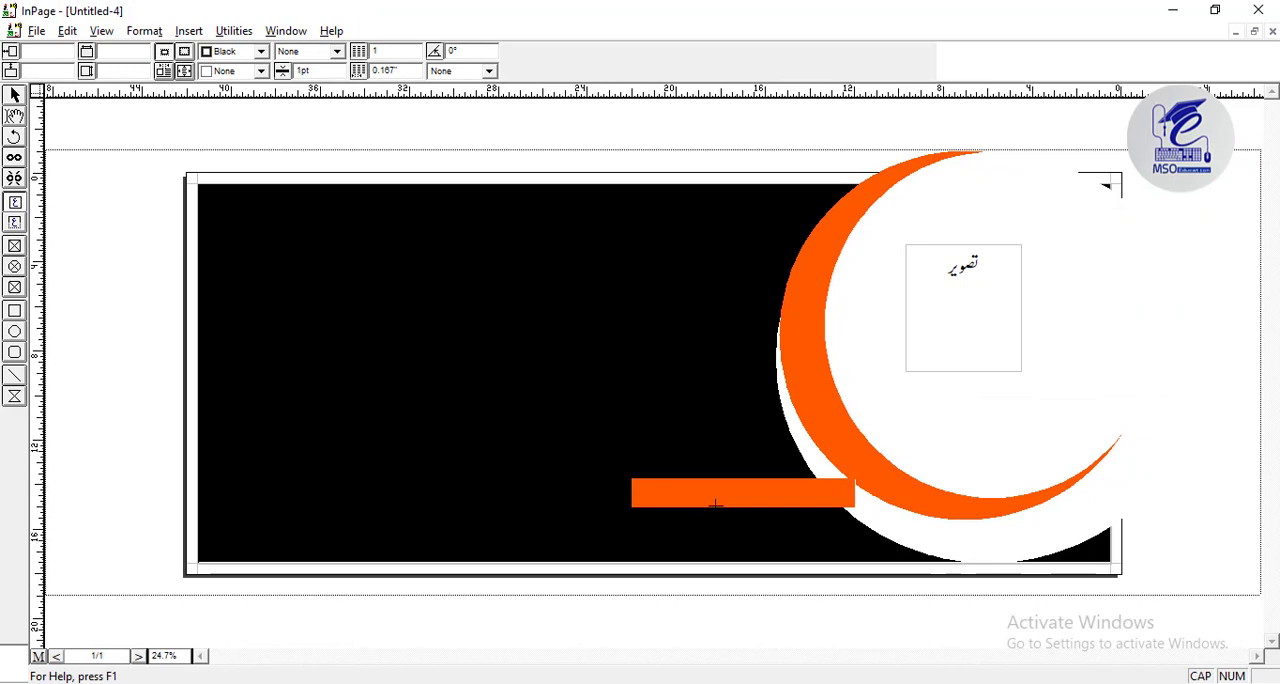
{"action": "left_click", "coordinate": [716, 505]}
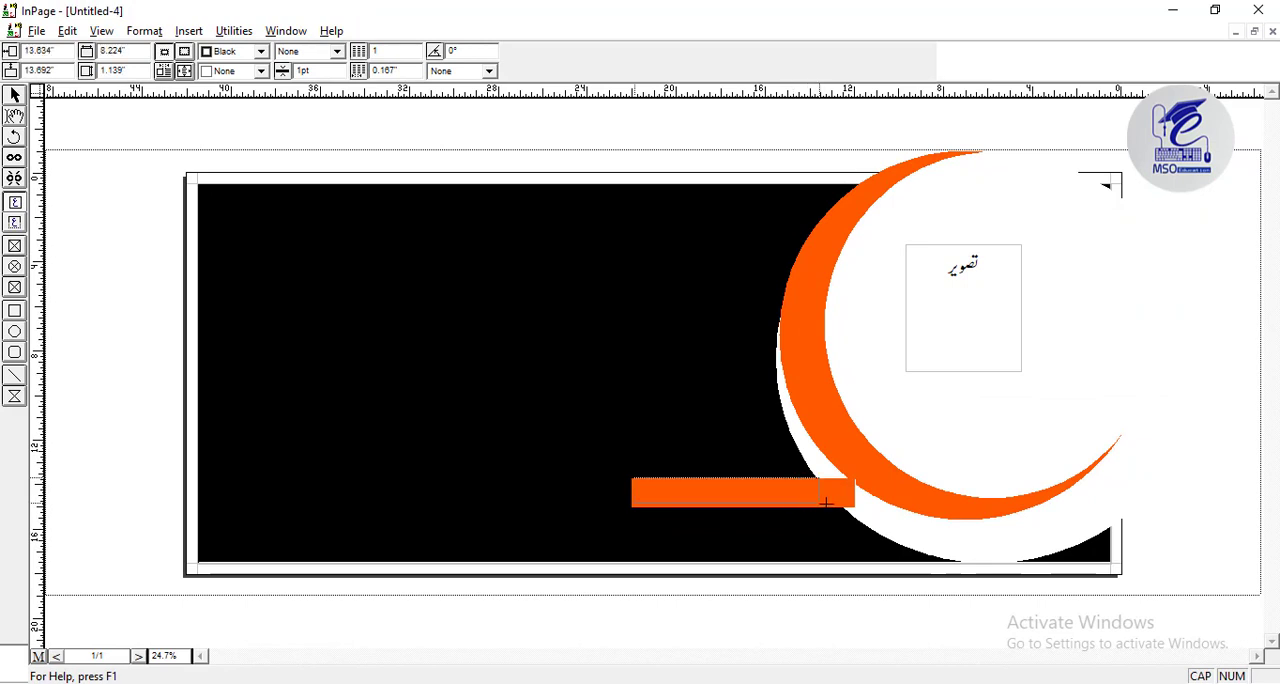
{"action": "left_click", "coordinate": [846, 504]}
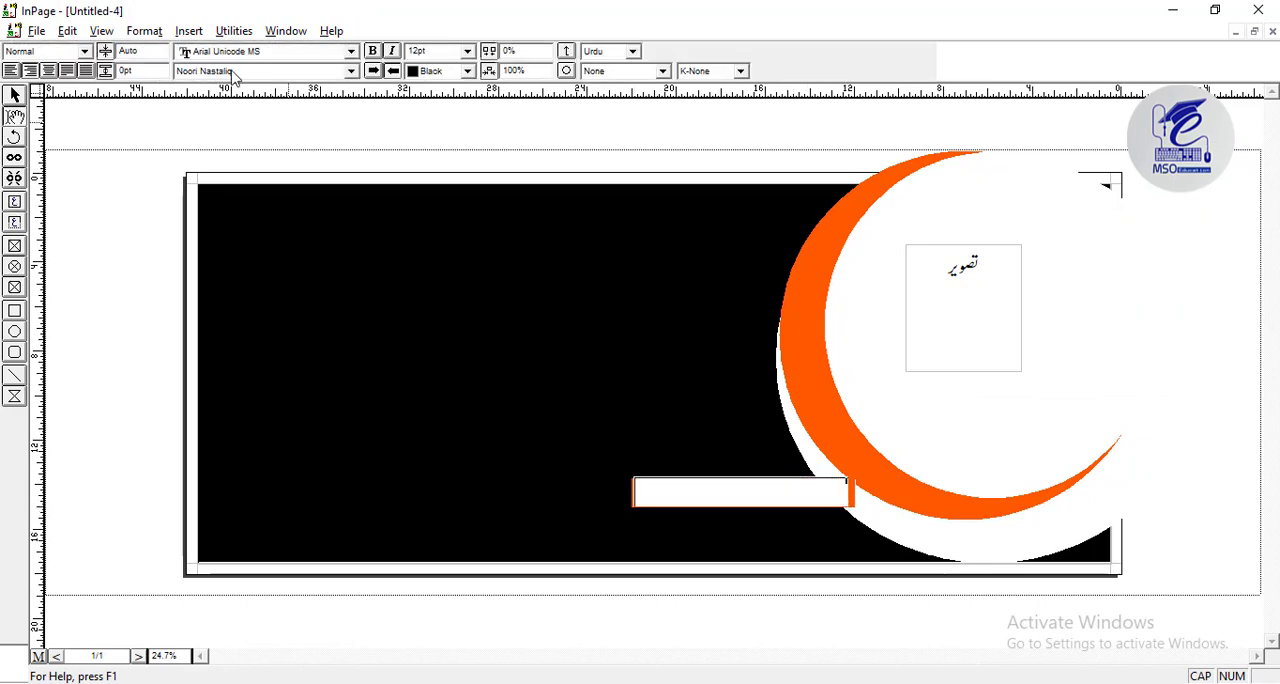
{"action": "left_click", "coordinate": [445, 51]}
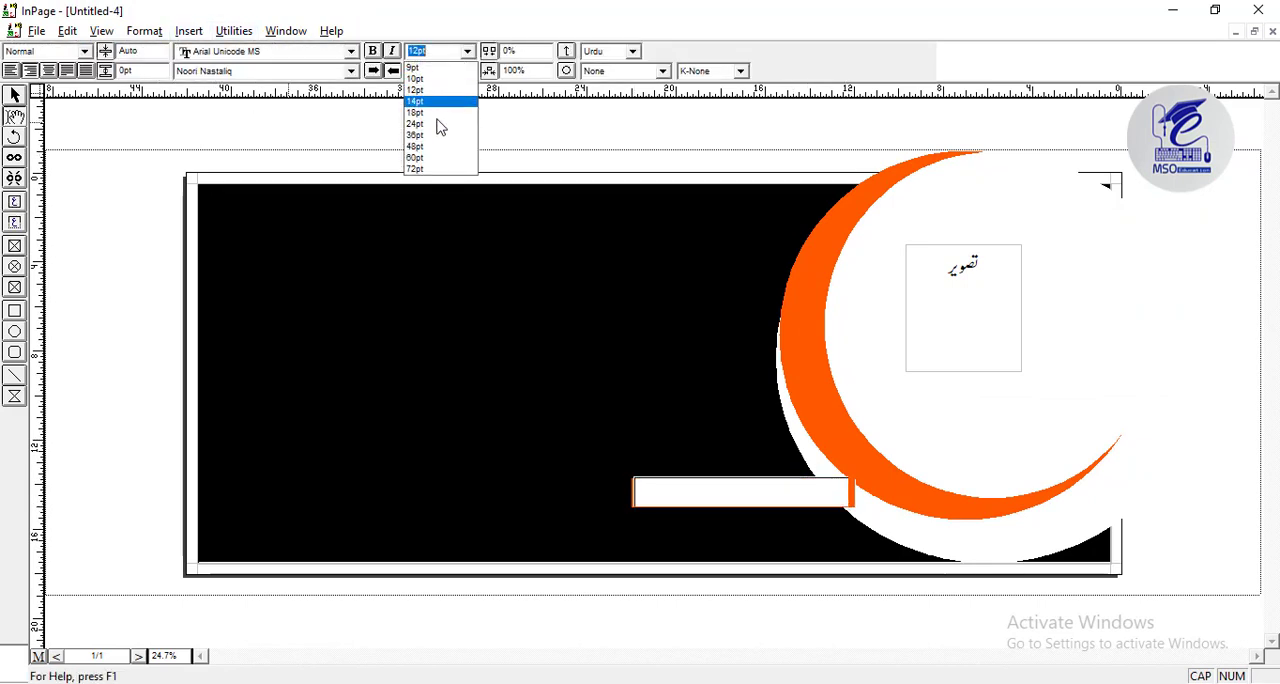
{"action": "left_click", "coordinate": [437, 144]}
{"action": "left_click", "coordinate": [445, 51]}
{"action": "left_click", "coordinate": [449, 157]}
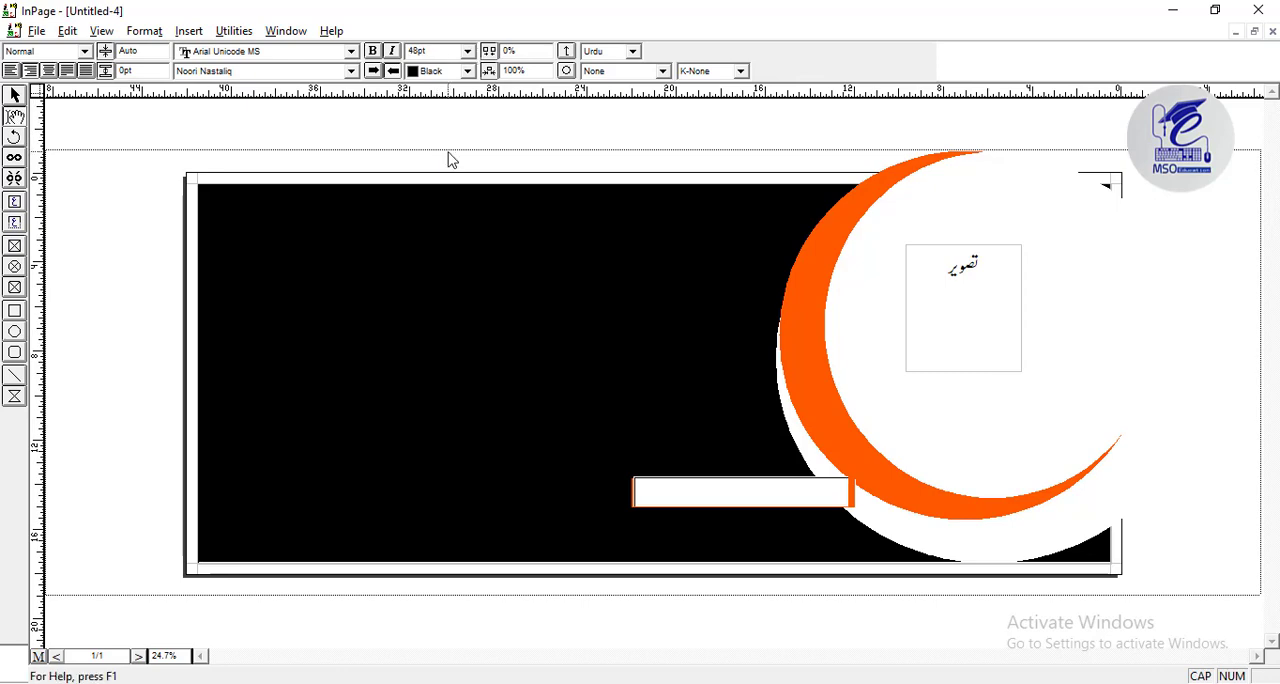
{"action": "type", "text": "آپ"}
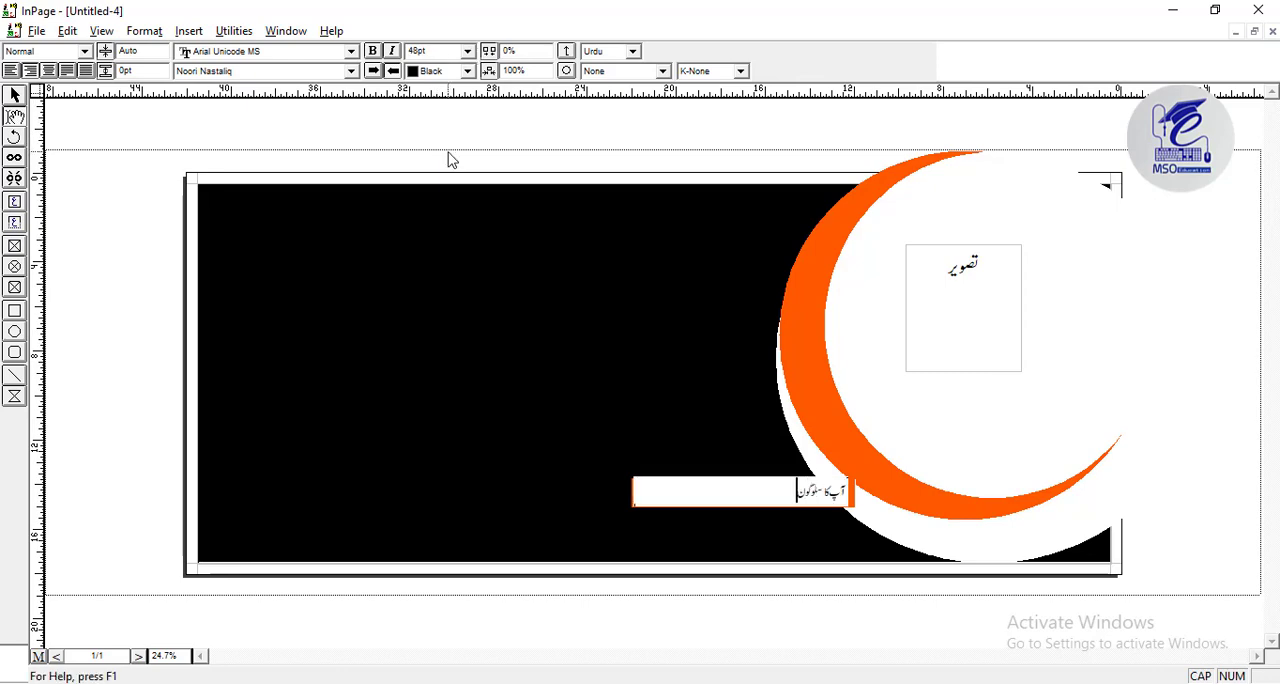
{"action": "type", "text": " کا سلوگون یہاں لکھیں"}
Color all of the slogan text White and centre it in the orange bar.
{"action": "key", "text": "ctrl+a"}
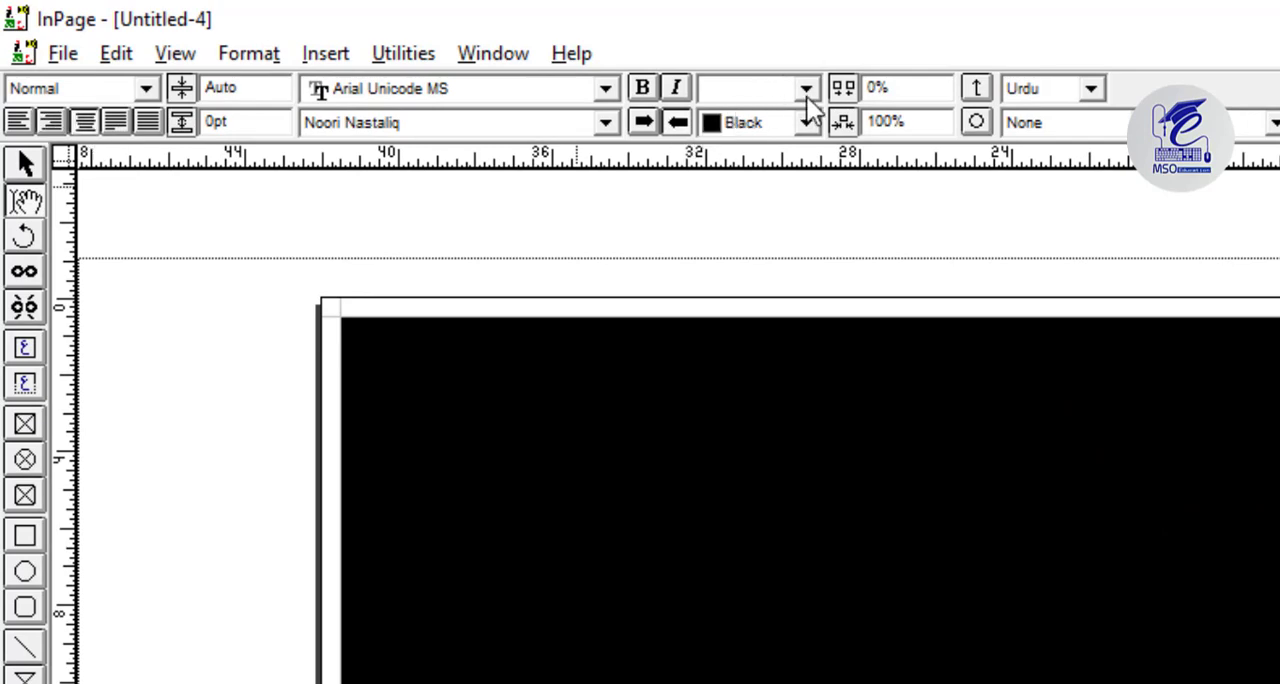
{"action": "left_click", "coordinate": [806, 124]}
{"action": "left_click_drag", "start_coordinate": [811, 173], "coordinate": [811, 127]}
{"action": "left_click", "coordinate": [745, 154]}
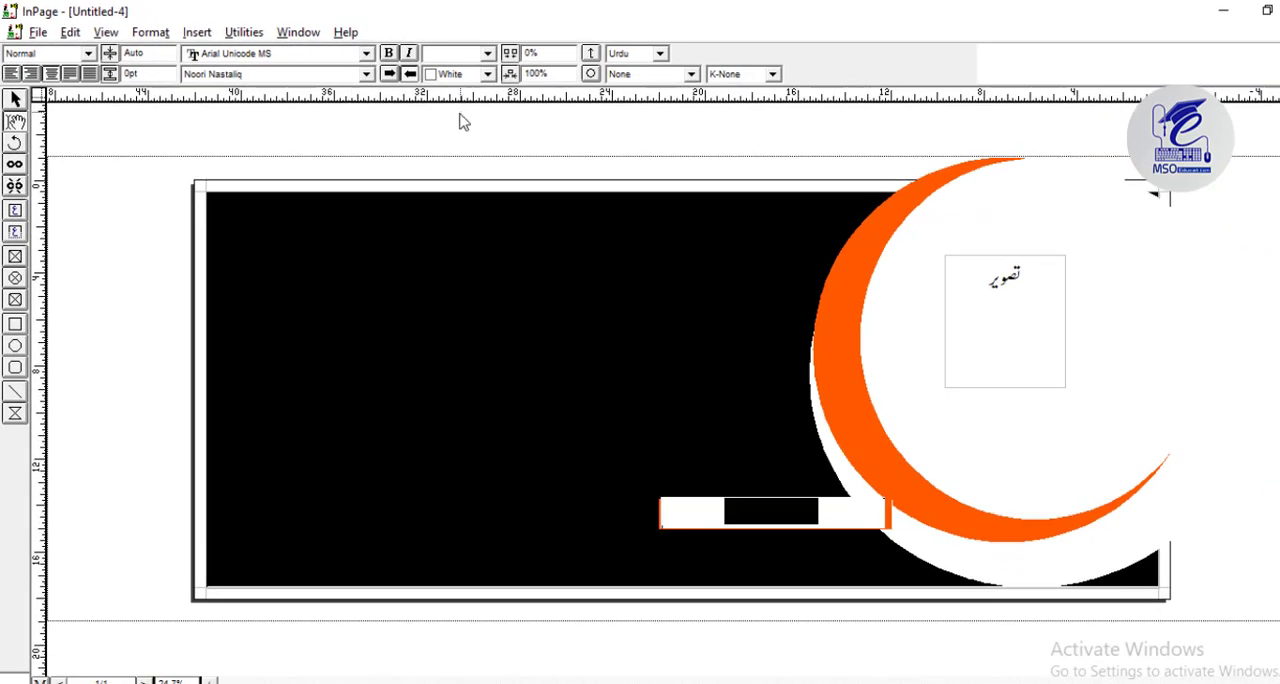
{"action": "left_click", "coordinate": [15, 100]}
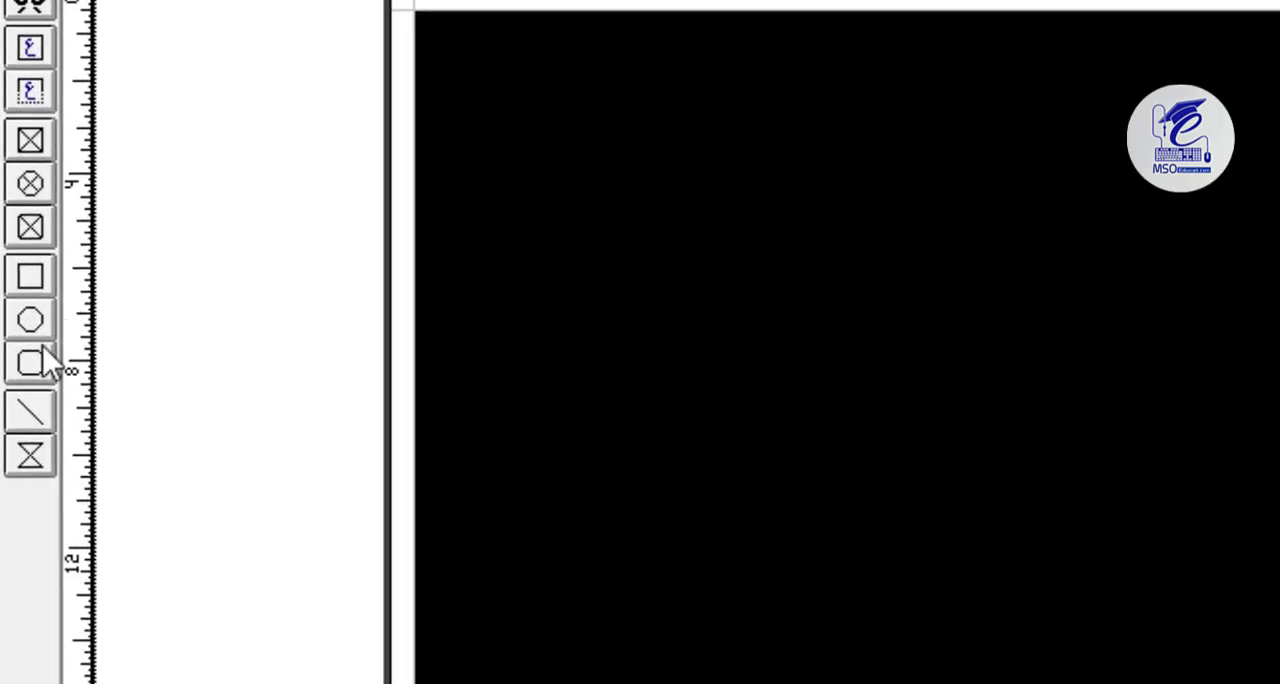
Draw a rectangle about 16.53 inches wide with White fill and border over the page's upper right edge, extending it upward over the crescent's tip.
{"action": "left_click", "coordinate": [31, 277]}
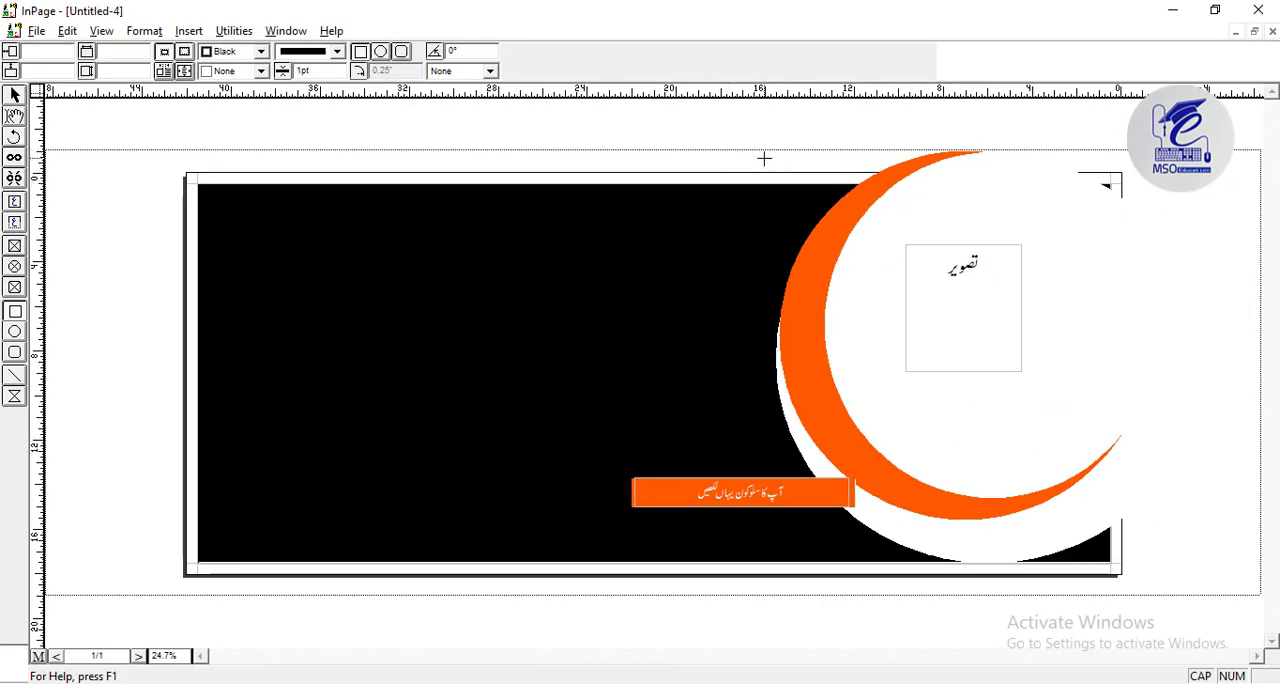
{"action": "left_click_drag", "start_coordinate": [764, 158], "coordinate": [1130, 187]}
{"action": "left_click", "coordinate": [244, 71]}
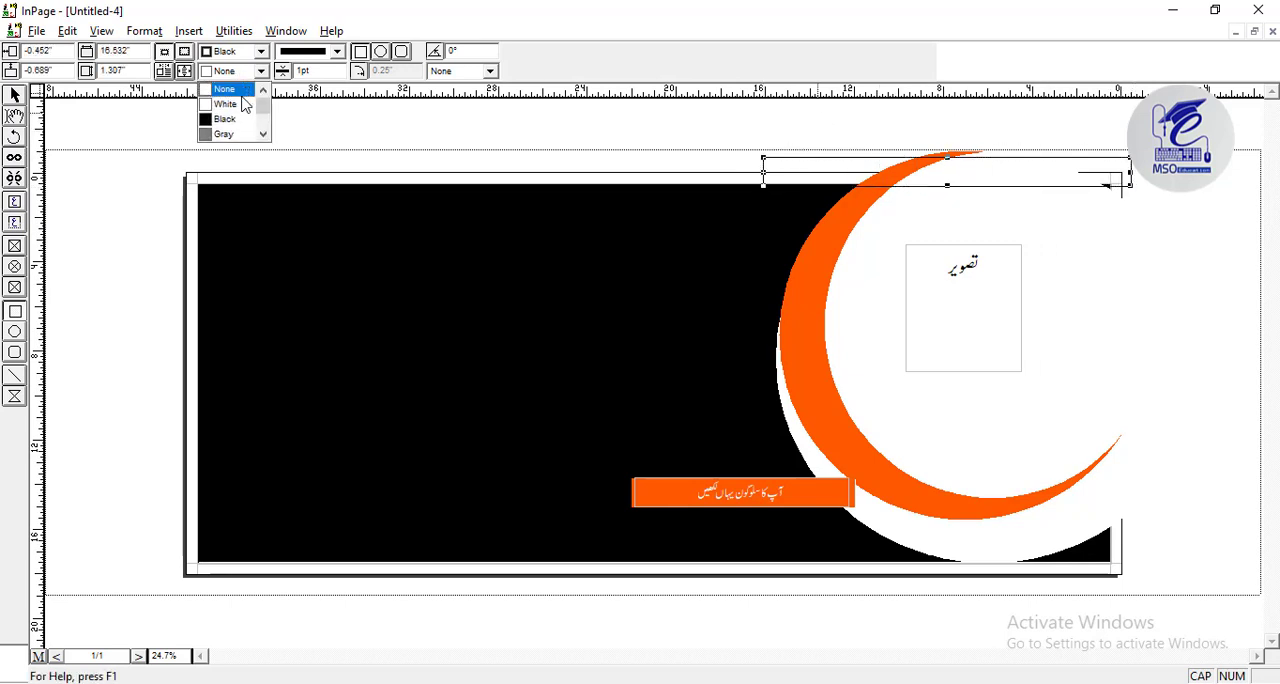
{"action": "left_click", "coordinate": [245, 104]}
{"action": "left_click", "coordinate": [261, 51]}
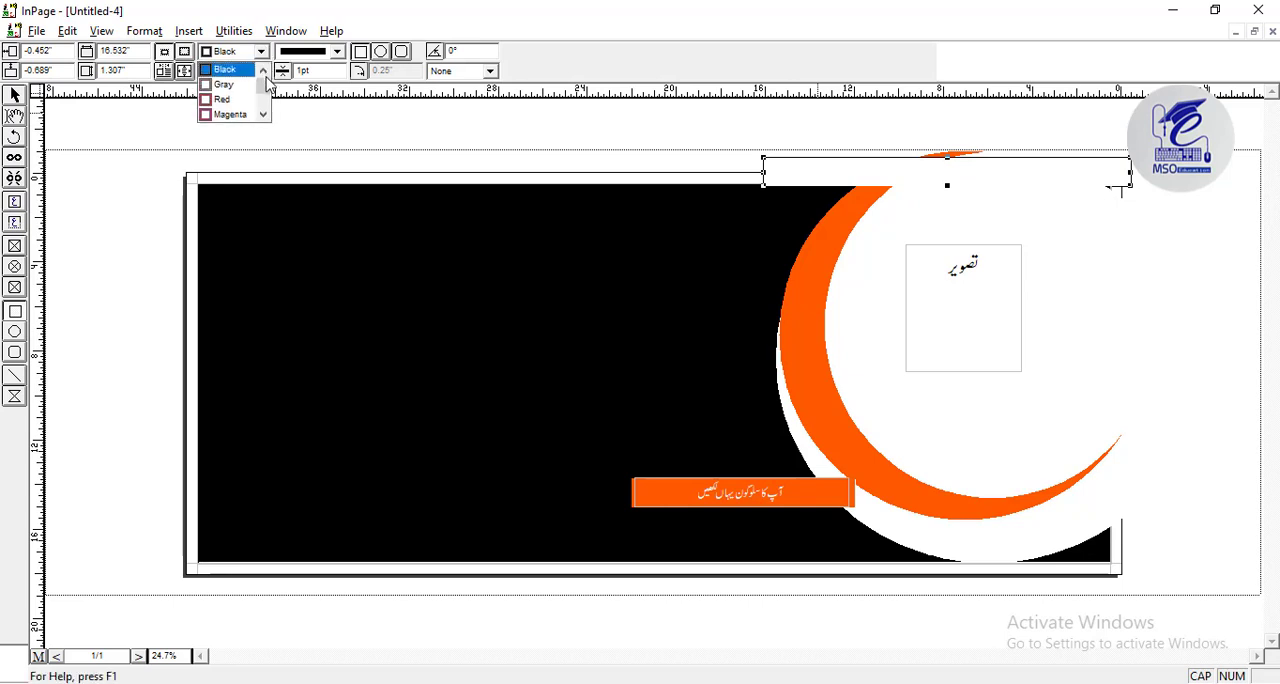
{"action": "left_click", "coordinate": [266, 72]}
{"action": "left_click", "coordinate": [230, 69]}
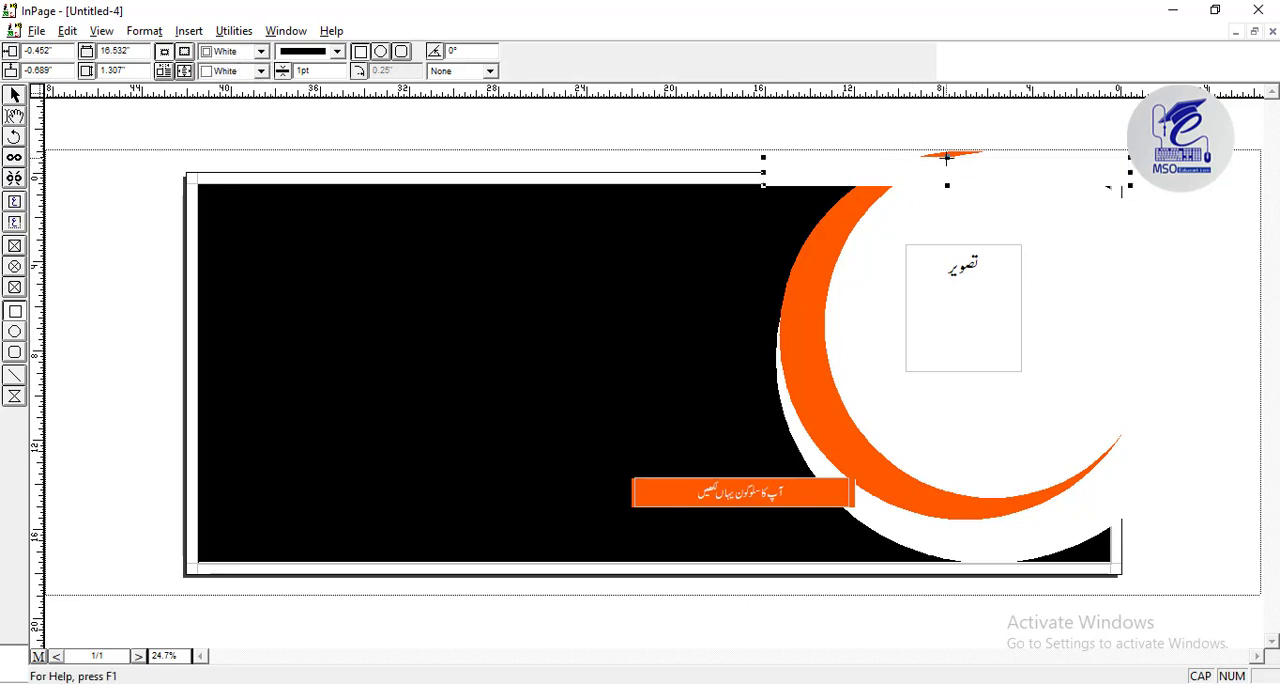
{"action": "left_click_drag", "start_coordinate": [947, 152], "coordinate": [947, 150]}
Draw a rectangle about 2.81 by 18.27 inches along the page's right edge and set its fill and border to White.
{"action": "mouse_move", "coordinate": [1112, 562]}
{"action": "left_mouse_down"}
{"action": "mouse_move", "coordinate": [1166, 338]}
{"action": "mouse_move", "coordinate": [1172, 155]}
{"action": "left_mouse_up"}
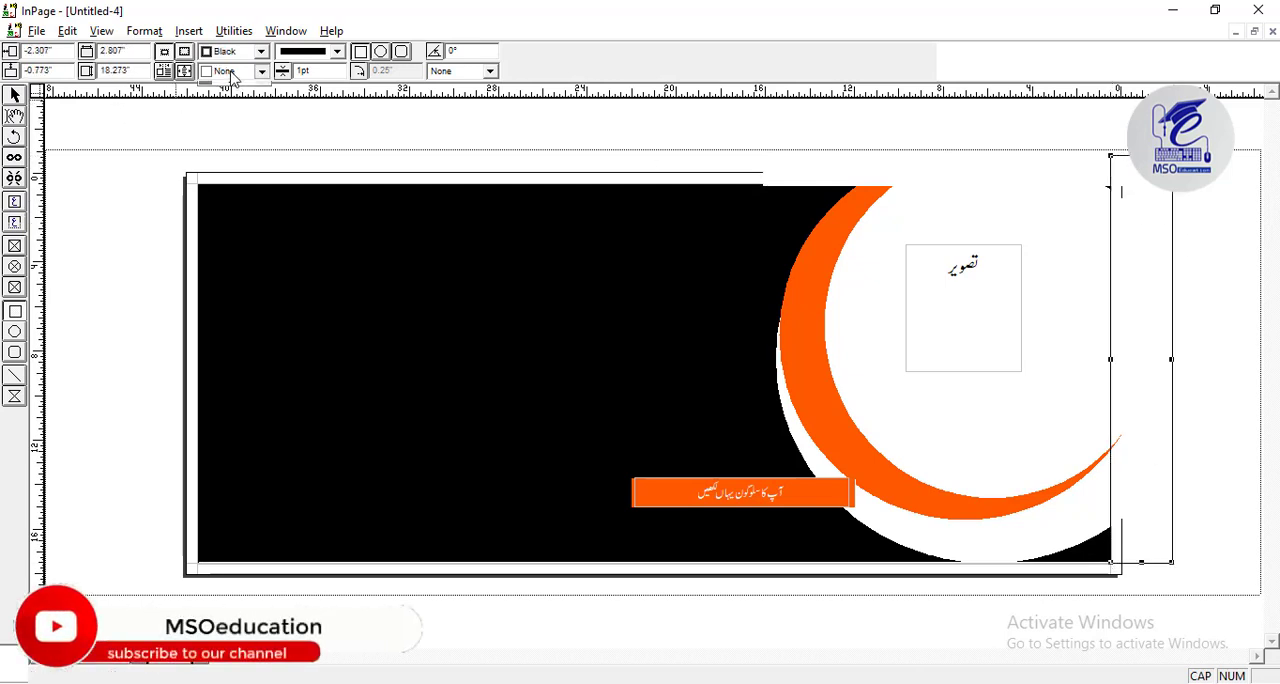
{"action": "left_click", "coordinate": [260, 71]}
{"action": "left_click", "coordinate": [243, 105]}
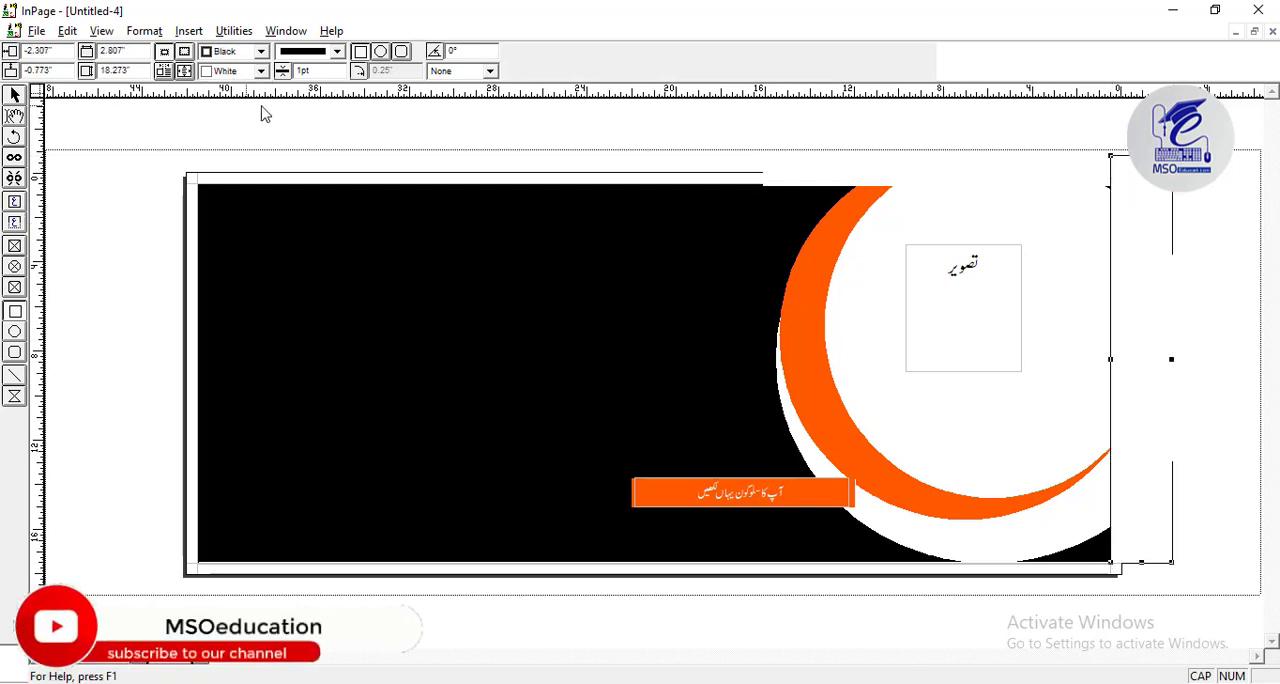
{"action": "left_click", "coordinate": [337, 71]}
{"action": "left_click", "coordinate": [296, 71]}
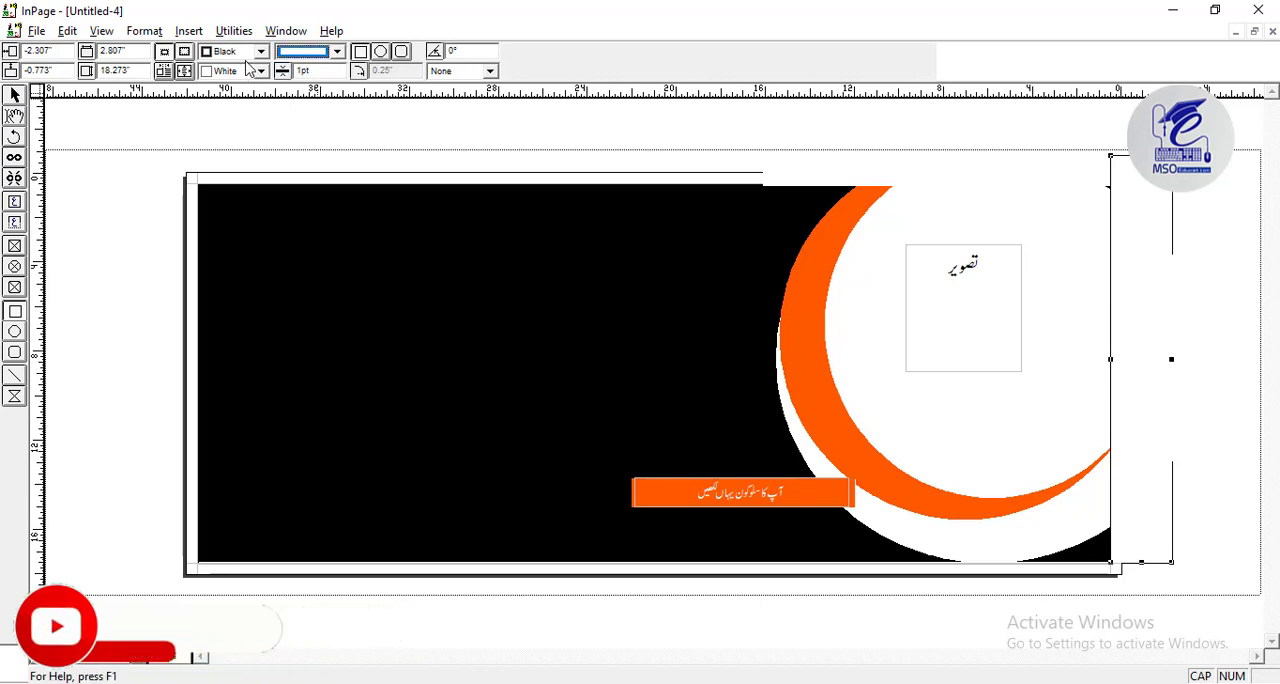
{"action": "left_click", "coordinate": [261, 52]}
{"action": "left_click", "coordinate": [264, 71]}
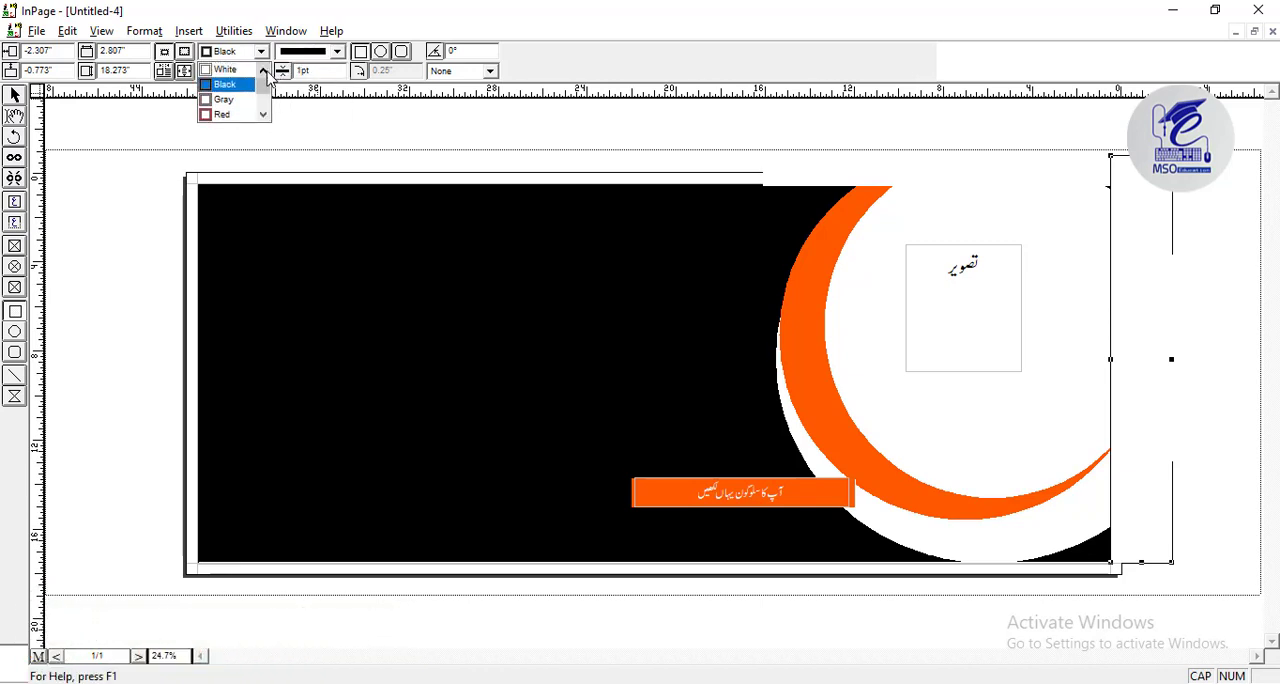
{"action": "left_click", "coordinate": [238, 70]}
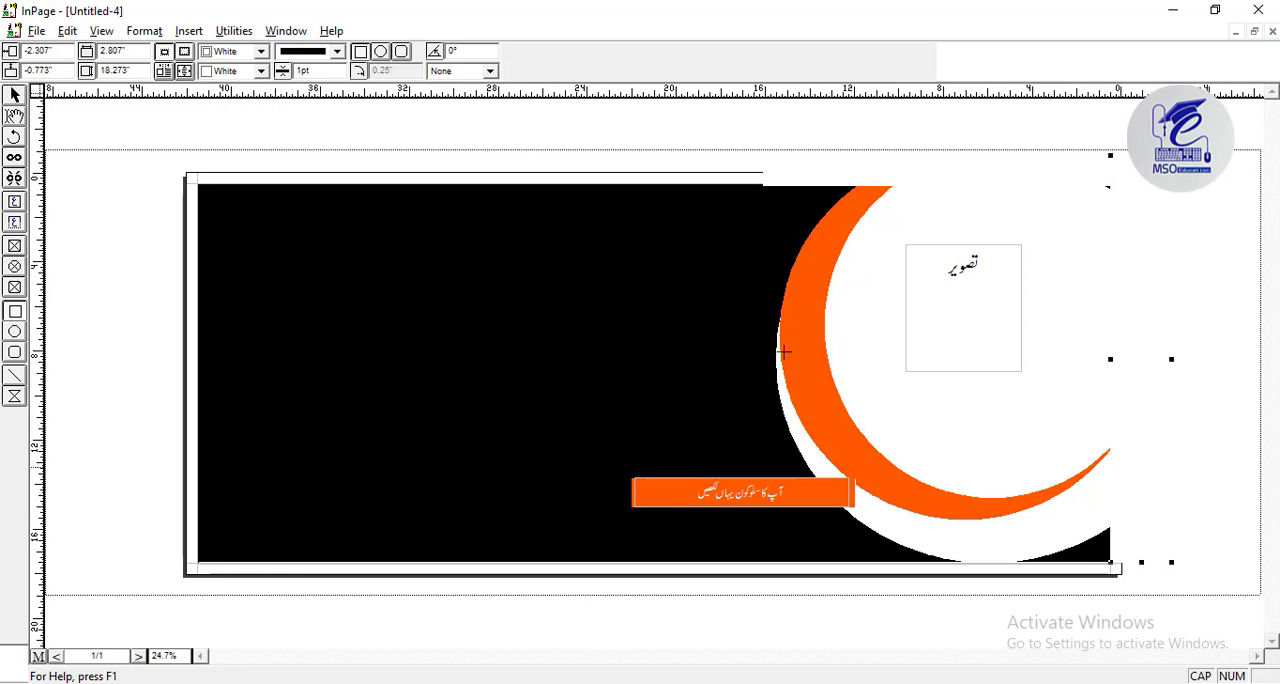
Draw a polygon over the page's upper left corner and stretch its corners outward to about 11.13 by 8.65 inches.
{"action": "left_click", "coordinate": [117, 296]}
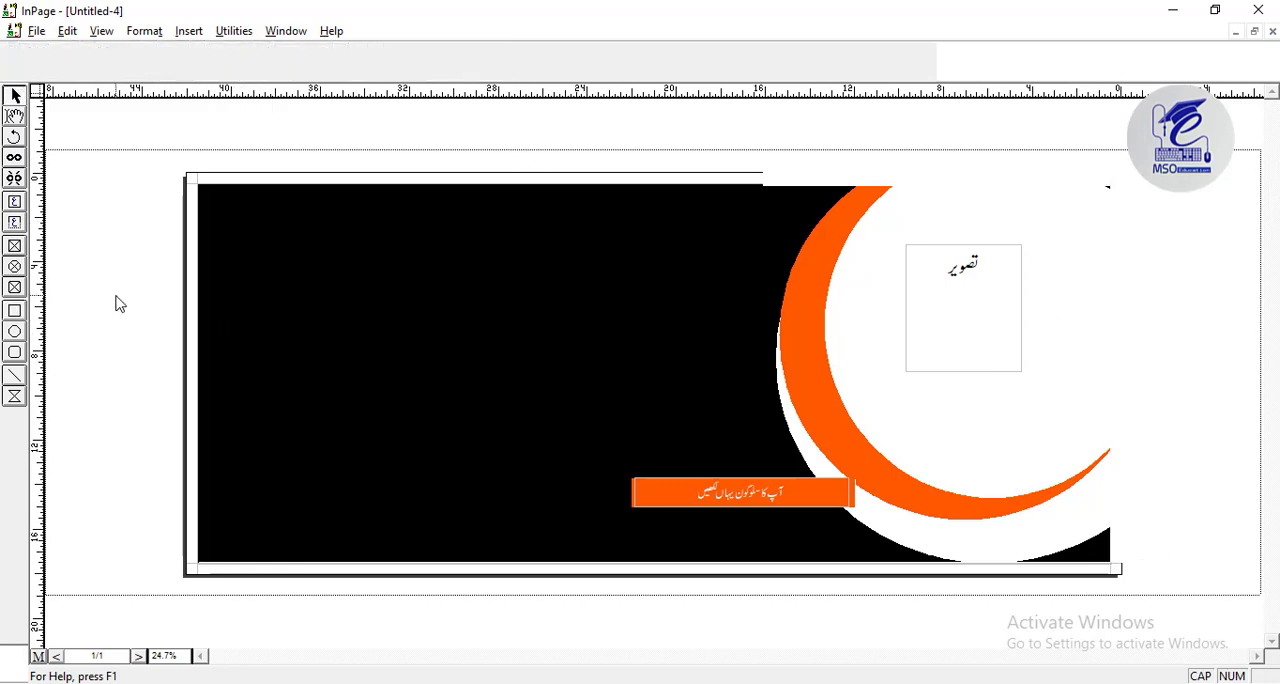
{"action": "left_click", "coordinate": [215, 320]}
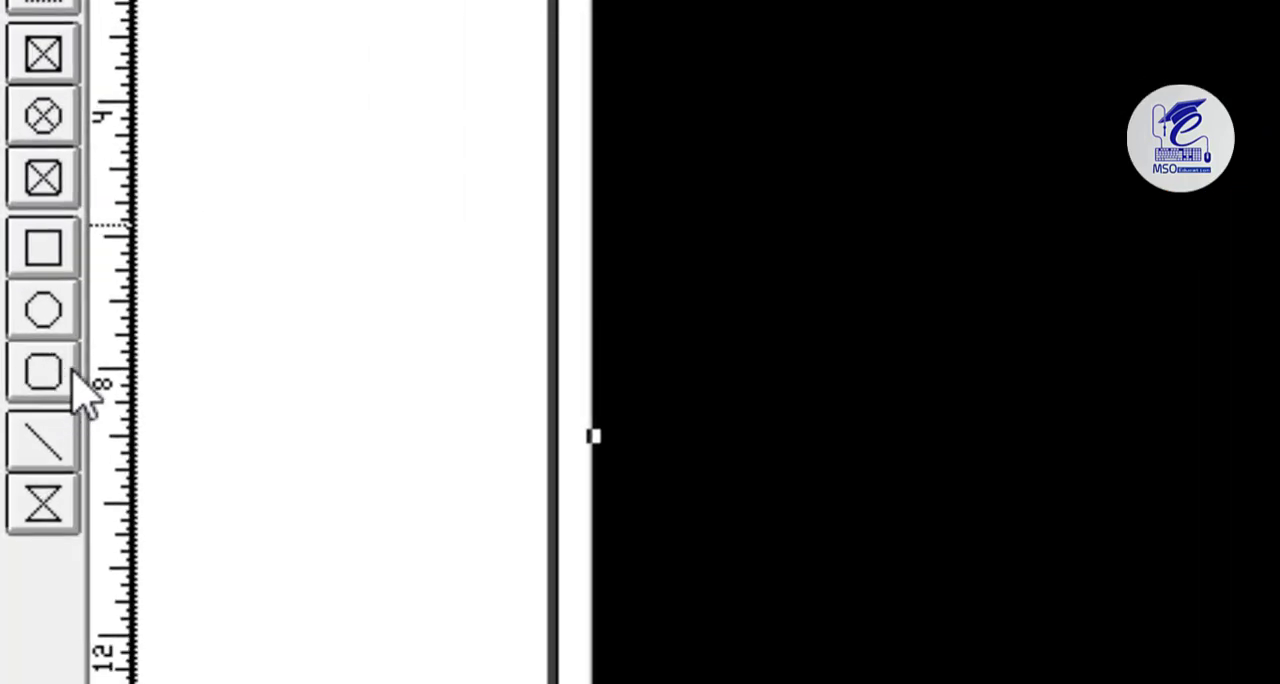
{"action": "left_click", "coordinate": [38, 499]}
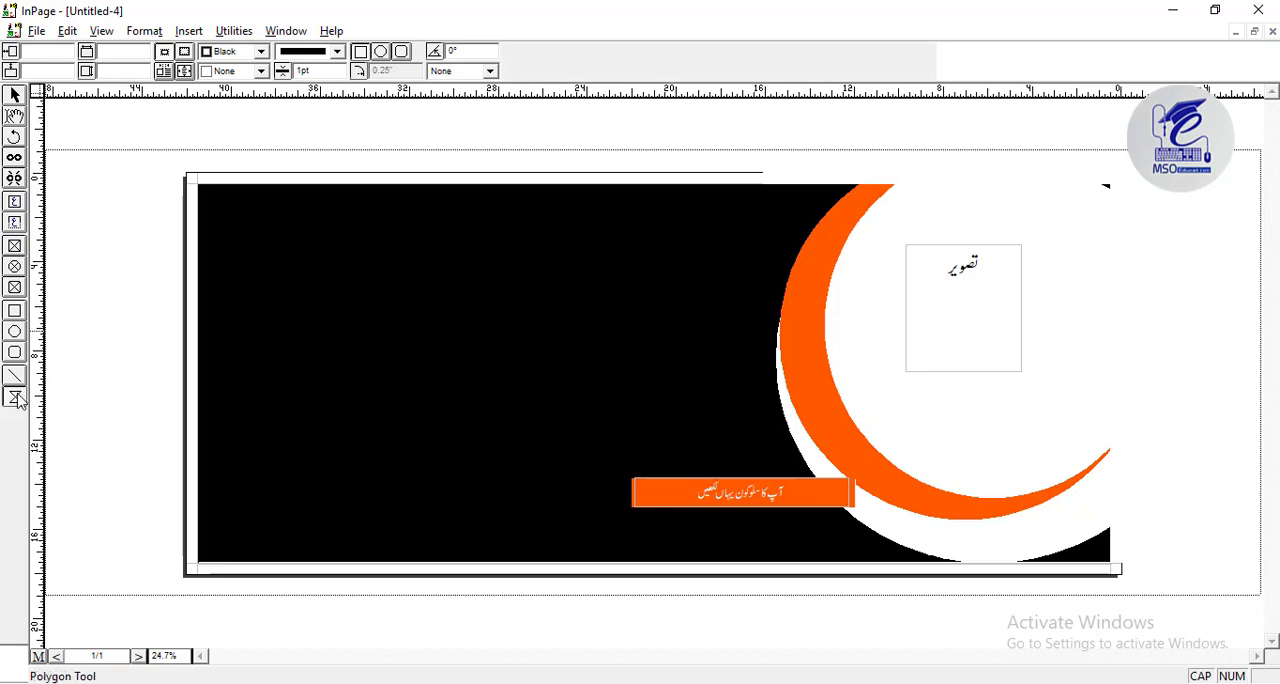
{"action": "left_click_drag", "start_coordinate": [137, 161], "coordinate": [293, 292]}
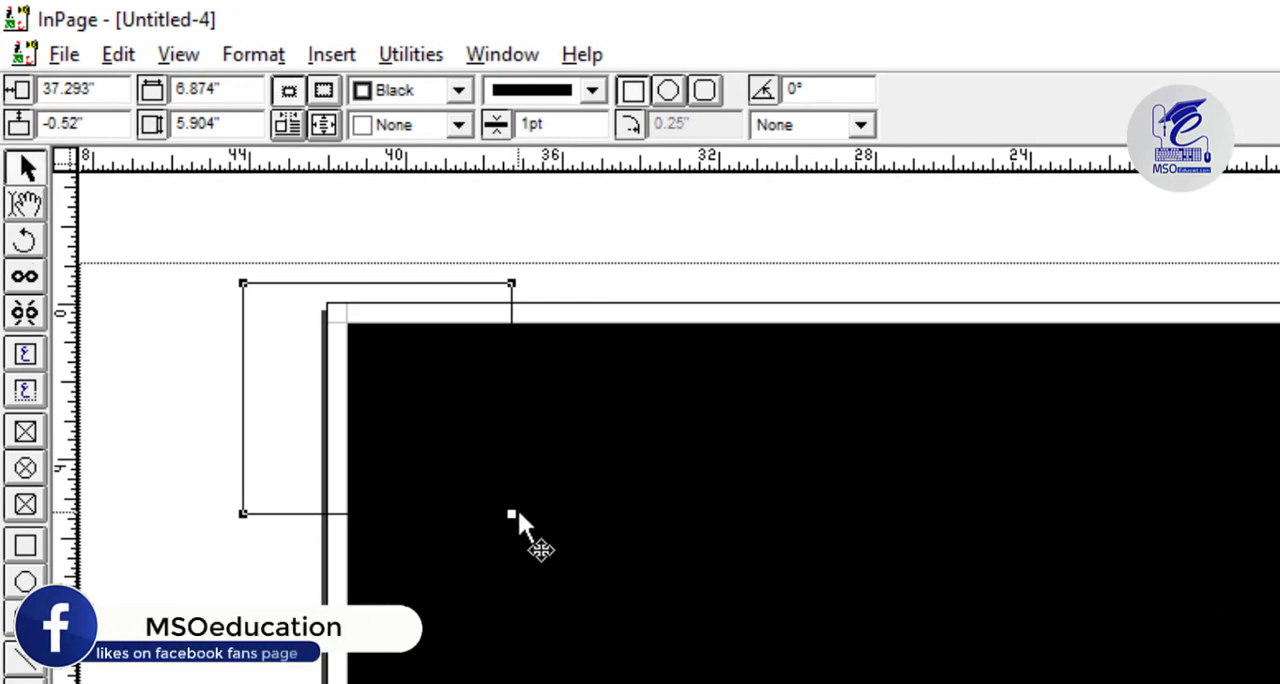
{"action": "left_click_drag", "start_coordinate": [512, 514], "coordinate": [443, 406]}
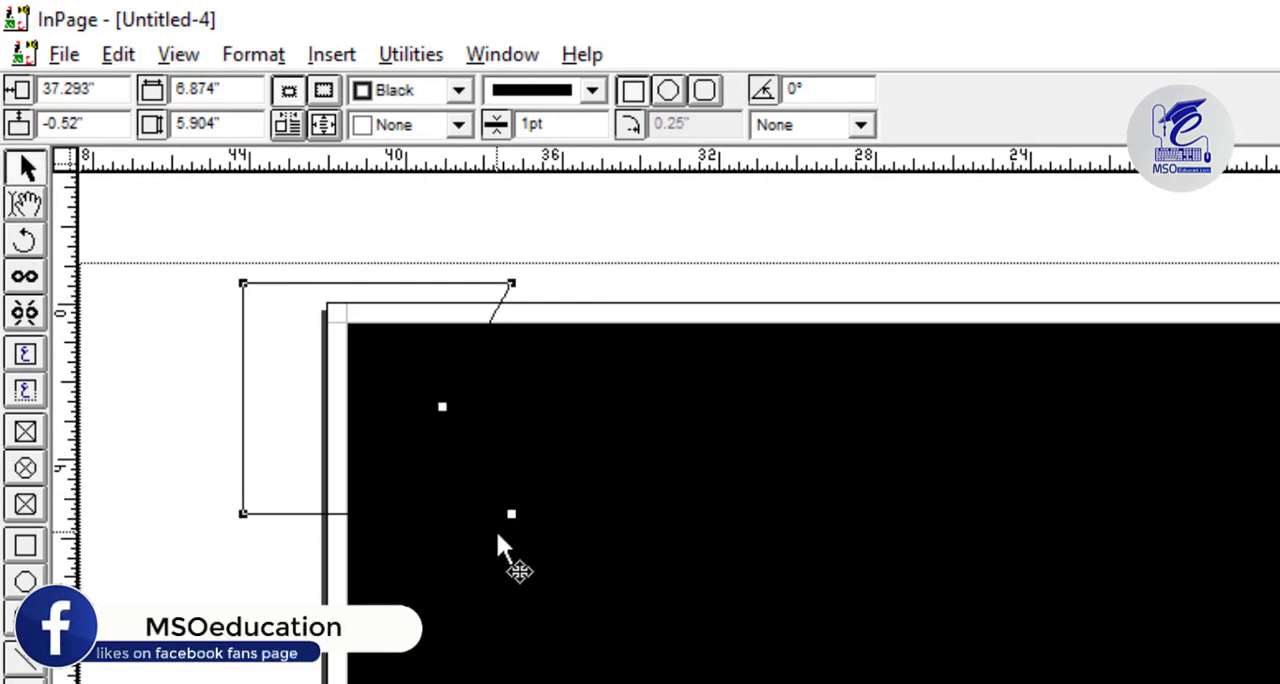
{"action": "left_click_drag", "start_coordinate": [509, 514], "coordinate": [242, 514]}
{"action": "mouse_move", "coordinate": [418, 452]}
{"action": "left_mouse_down"}
{"action": "mouse_move", "coordinate": [386, 438]}
{"action": "mouse_move", "coordinate": [399, 464]}
{"action": "left_mouse_up"}
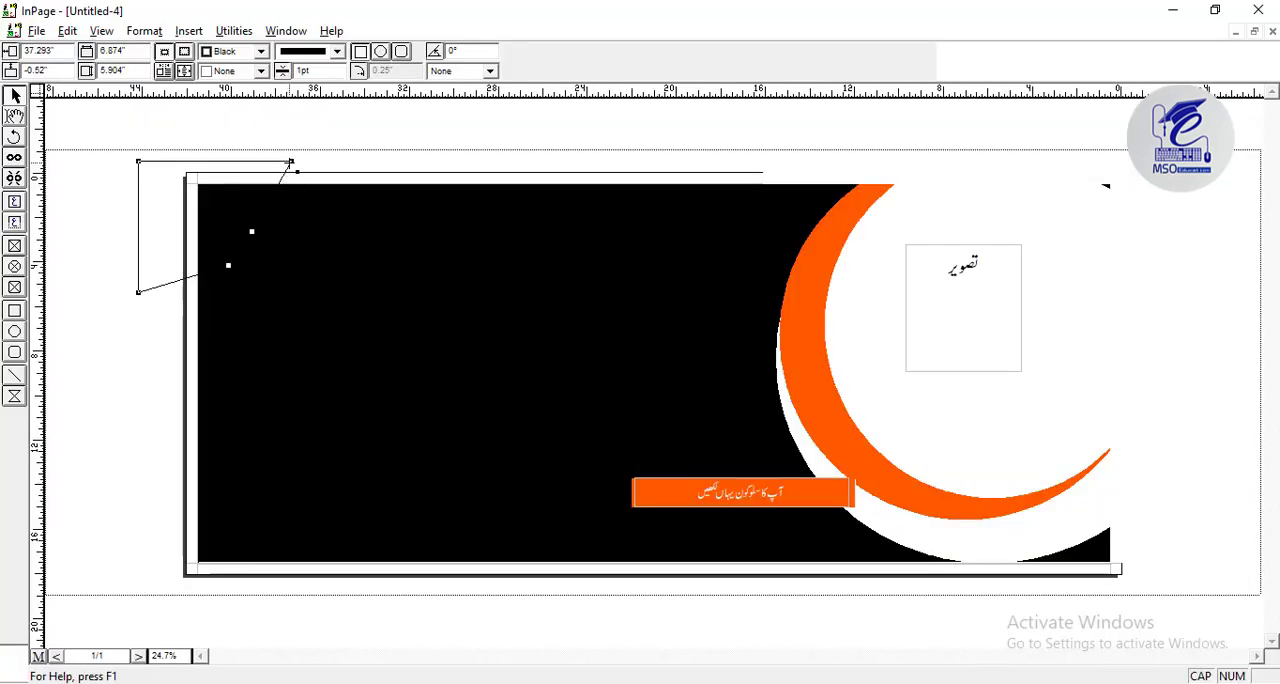
{"action": "left_click_drag", "start_coordinate": [291, 162], "coordinate": [375, 163]}
{"action": "left_click_drag", "start_coordinate": [138, 292], "coordinate": [128, 353]}
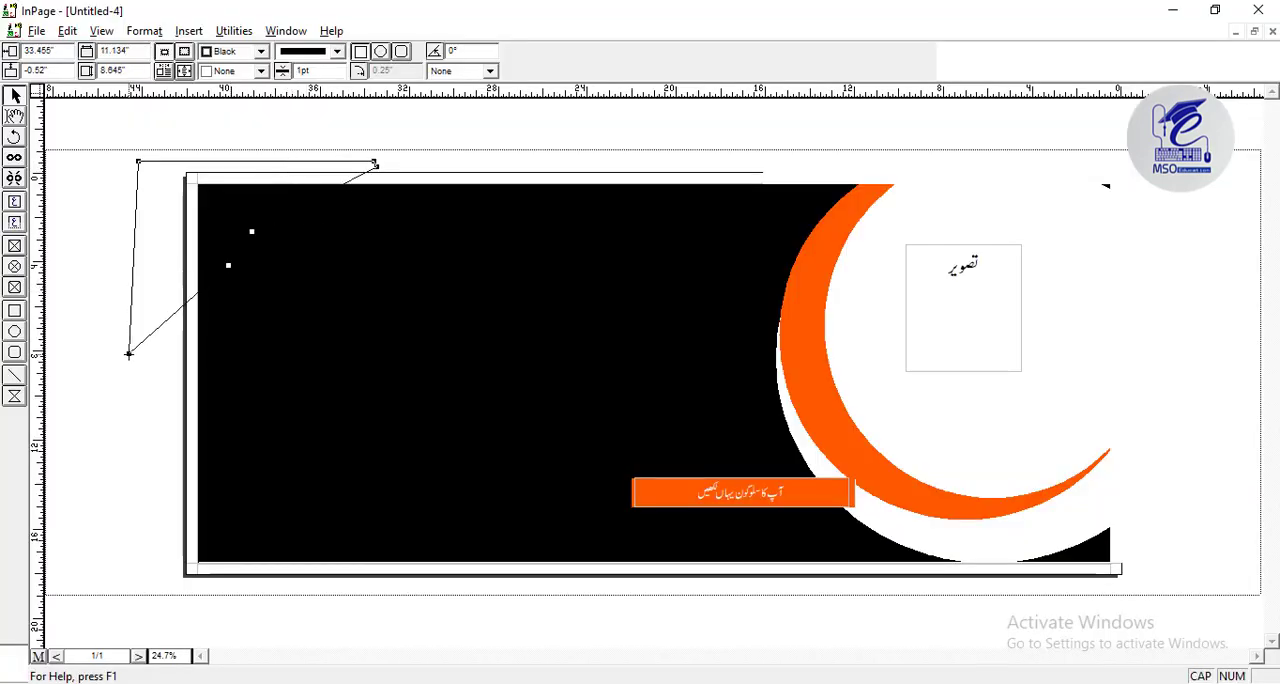
Fill the corner polygon with White and adjust its points so the inner edge curves inward, extending it to about 10.16 inches high.
{"action": "left_click", "coordinate": [260, 70]}
{"action": "left_click", "coordinate": [225, 102]}
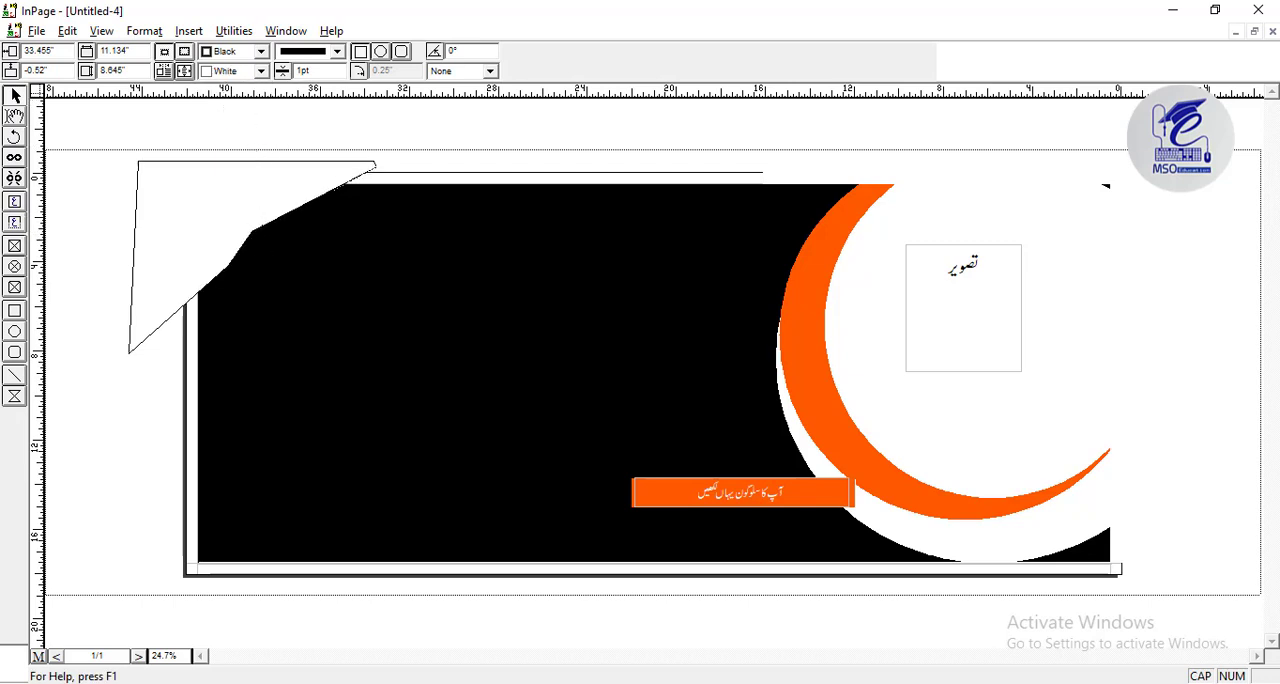
{"action": "left_click_drag", "start_coordinate": [252, 231], "coordinate": [221, 262]}
{"action": "left_click_drag", "start_coordinate": [128, 353], "coordinate": [139, 387]}
{"action": "left_click_drag", "start_coordinate": [242, 245], "coordinate": [242, 244]}
{"action": "left_click_drag", "start_coordinate": [307, 206], "coordinate": [238, 236]}
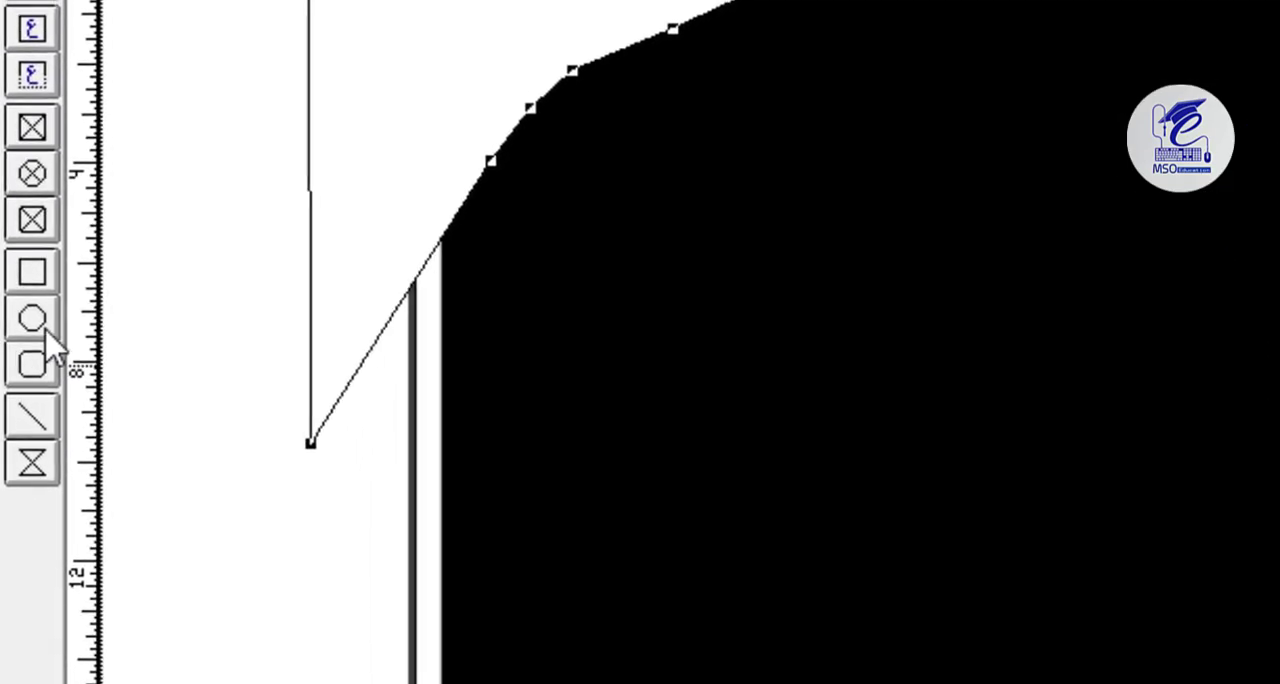
Draw a circle about 4.98 inches in diameter beside the corner polygon's curved edge and fill it with White.
{"action": "left_click", "coordinate": [42, 326]}
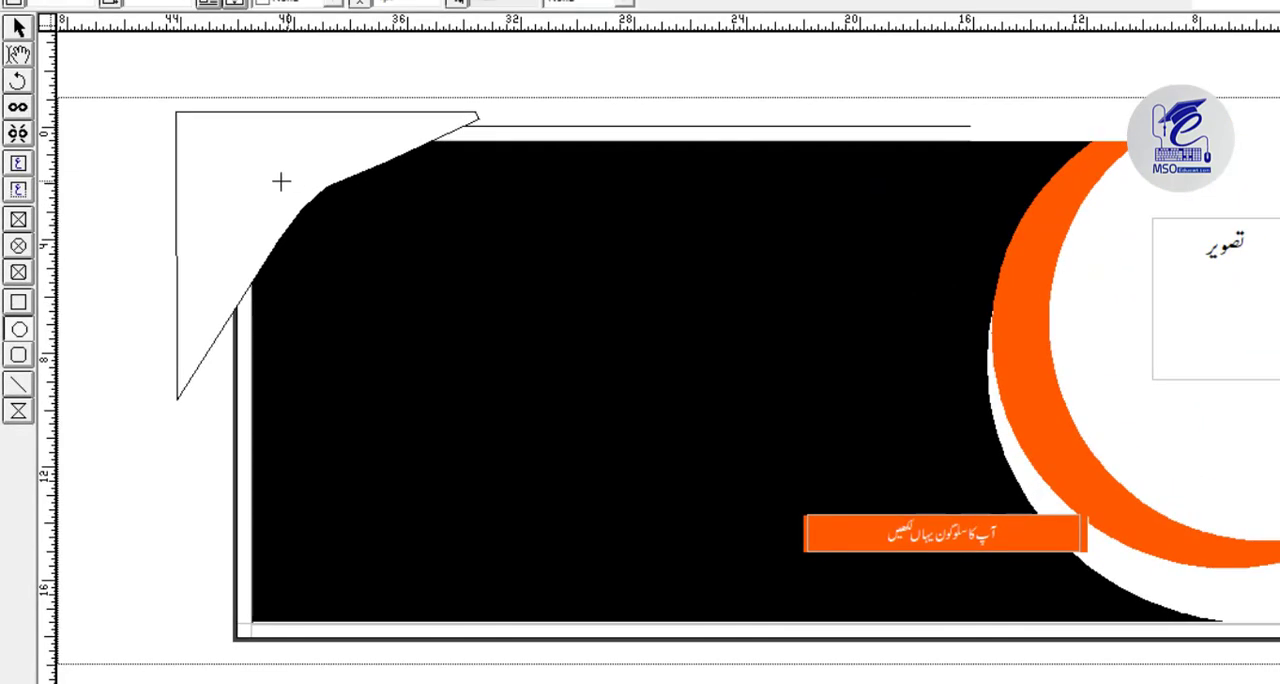
{"action": "left_click_drag", "start_coordinate": [277, 173], "coordinate": [418, 314]}
{"action": "left_click", "coordinate": [285, 2]}
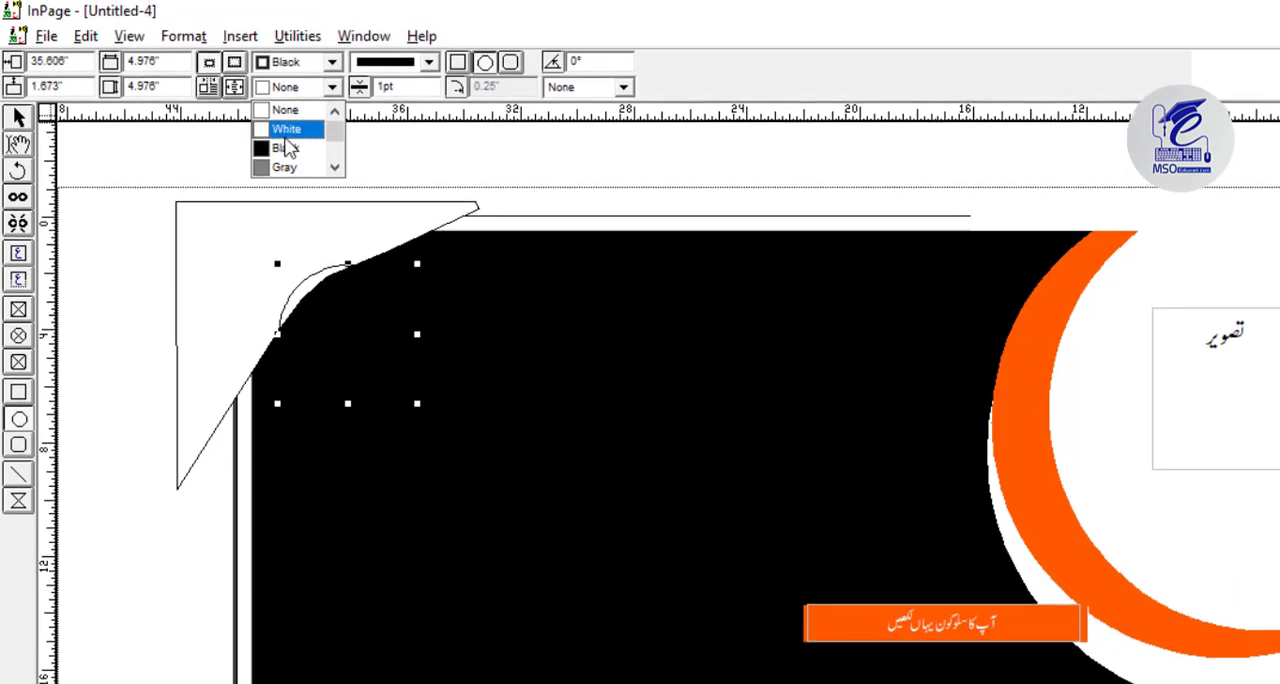
{"action": "left_click", "coordinate": [286, 129]}
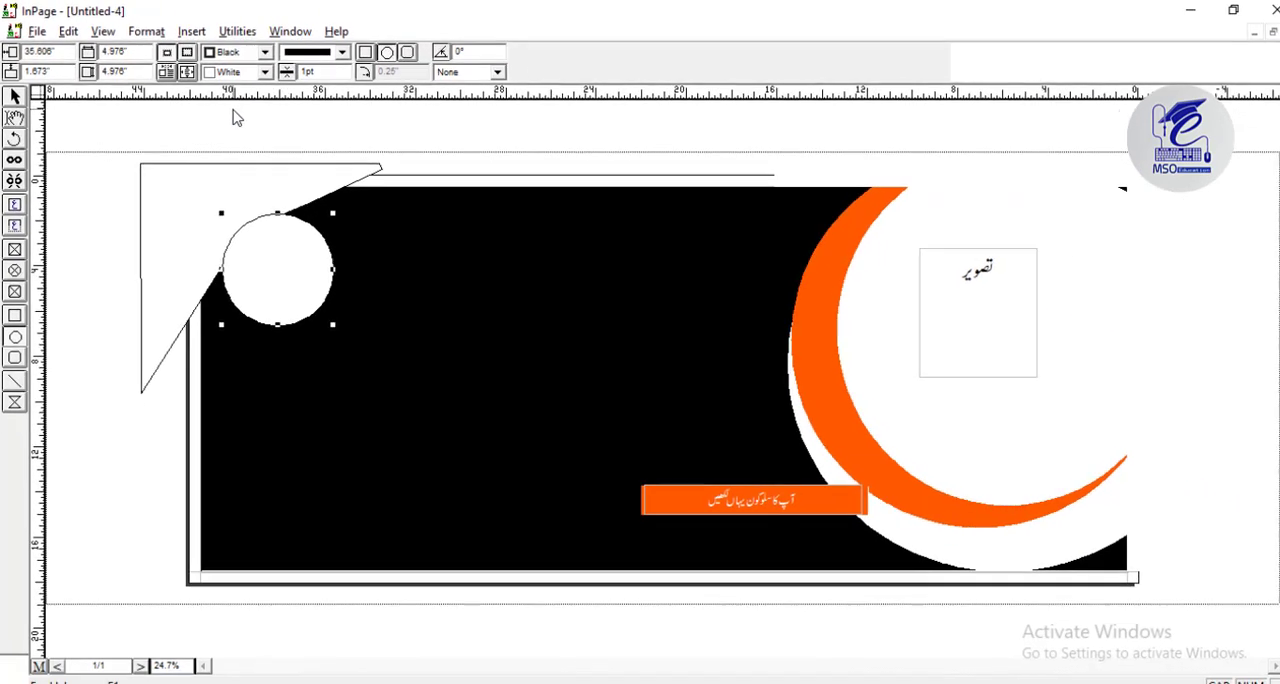
Set the circle's border color to DARK BLUE and its thickness to 15pt.
{"action": "left_click", "coordinate": [325, 67]}
{"action": "left_click_drag", "start_coordinate": [262, 85], "coordinate": [262, 122]}
{"action": "left_click", "coordinate": [240, 115]}
{"action": "double_click", "coordinate": [328, 72]}
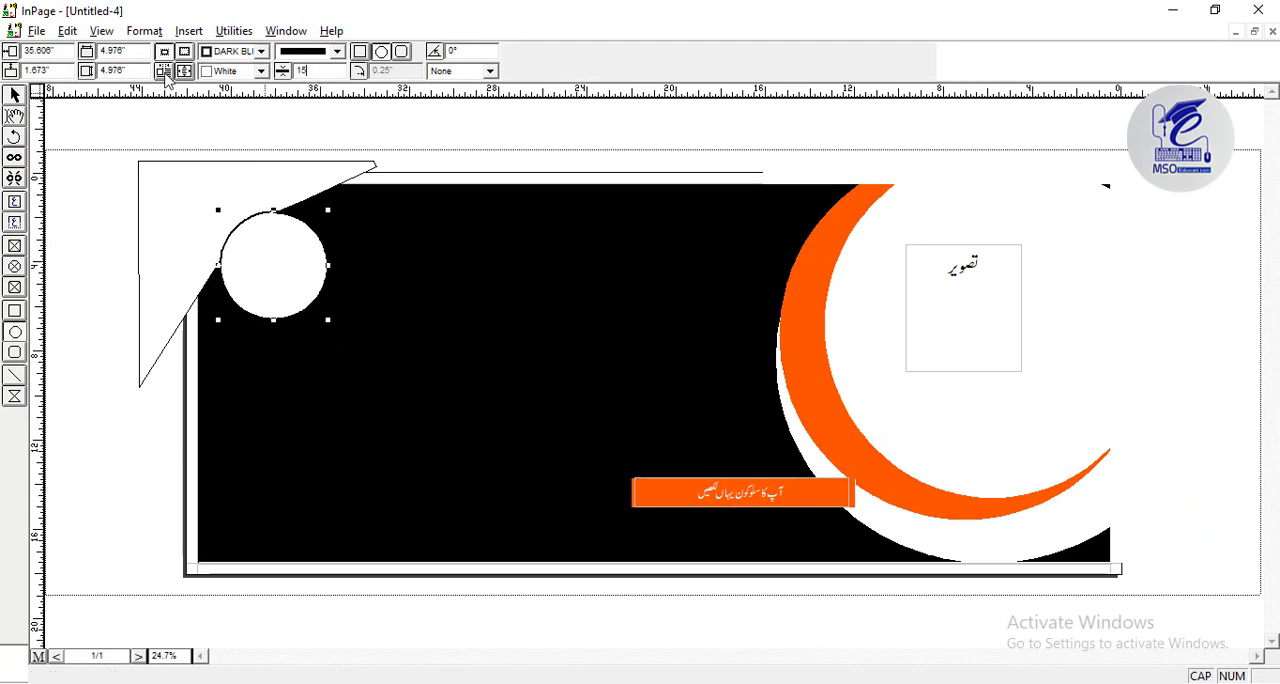
{"action": "key", "text": "Return"}
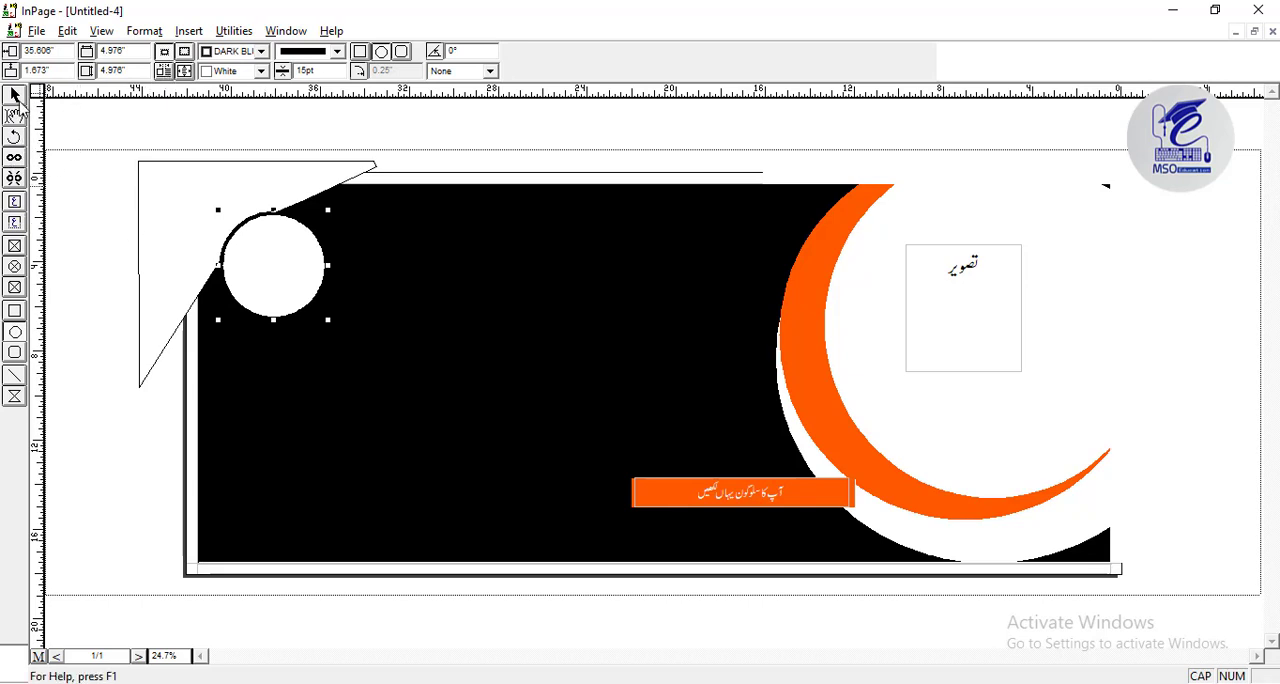
Set the corner polygon's border to White and move it slightly inward toward the circle.
{"action": "left_click", "coordinate": [180, 248]}
{"action": "left_click", "coordinate": [180, 211]}
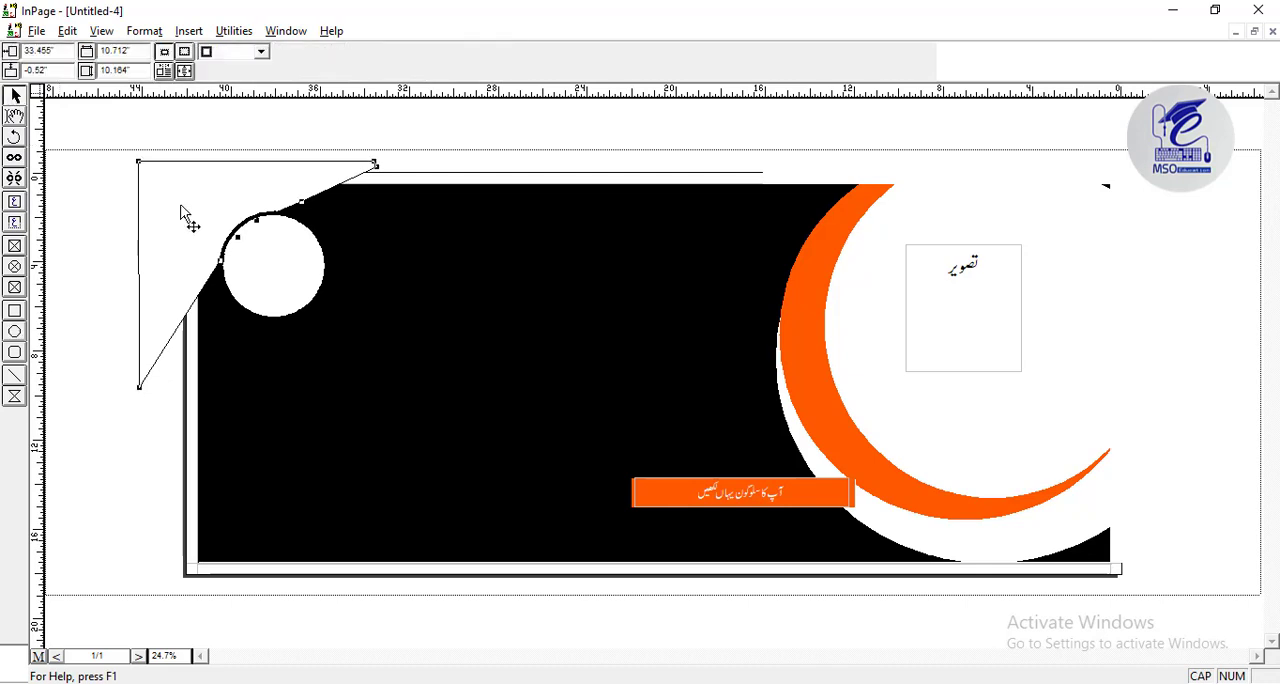
{"action": "left_click", "coordinate": [260, 71]}
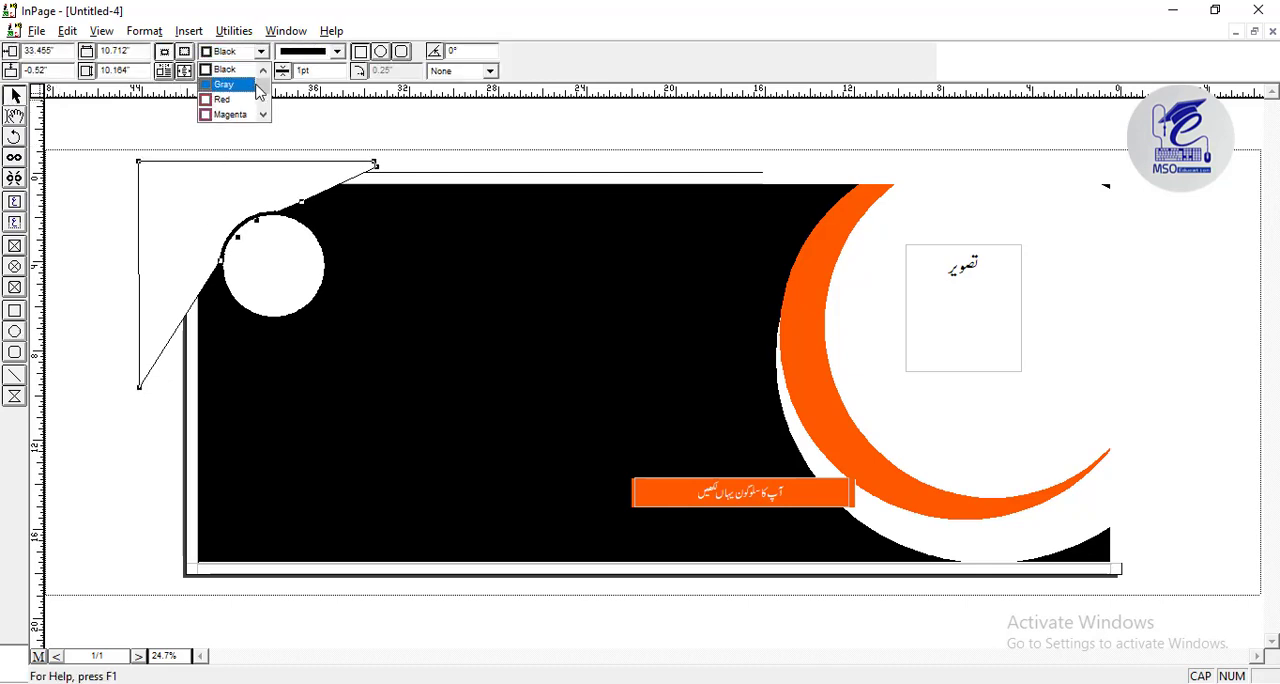
{"action": "mouse_move", "coordinate": [266, 88]}
{"action": "left_mouse_down"}
{"action": "mouse_move", "coordinate": [265, 123]}
{"action": "mouse_move", "coordinate": [262, 72]}
{"action": "left_mouse_up"}
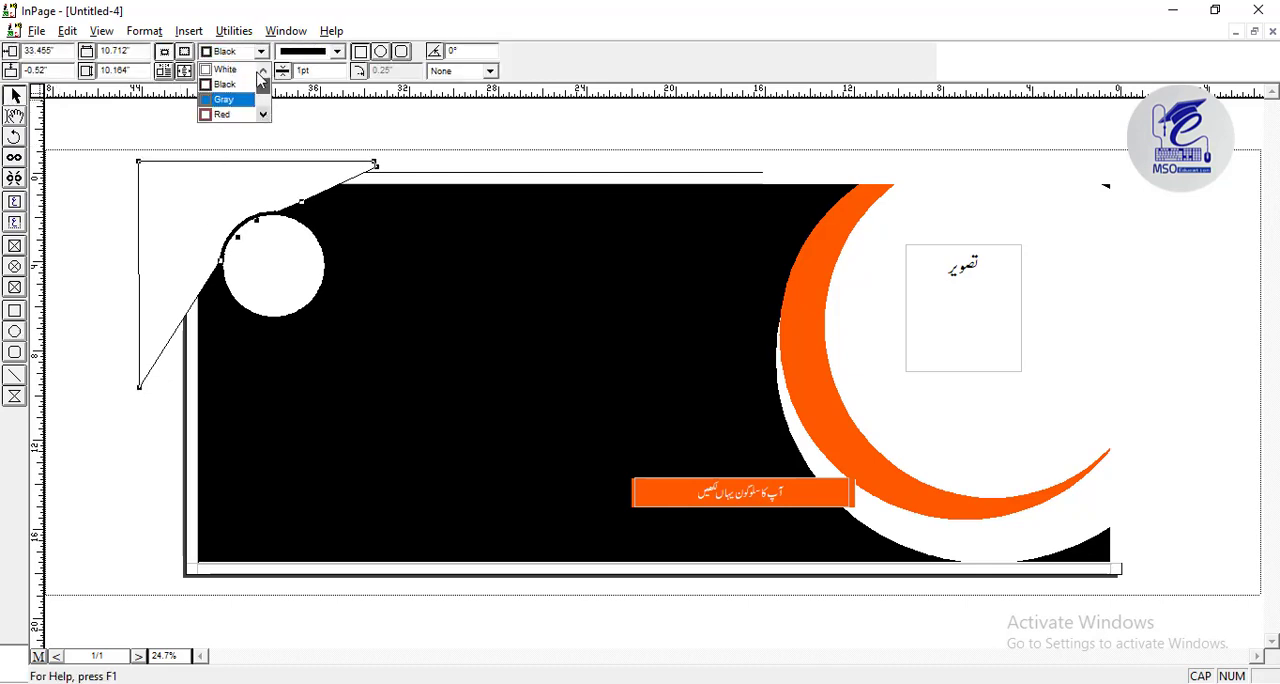
{"action": "left_click", "coordinate": [248, 69]}
{"action": "left_click_drag", "start_coordinate": [172, 195], "coordinate": [186, 204]}
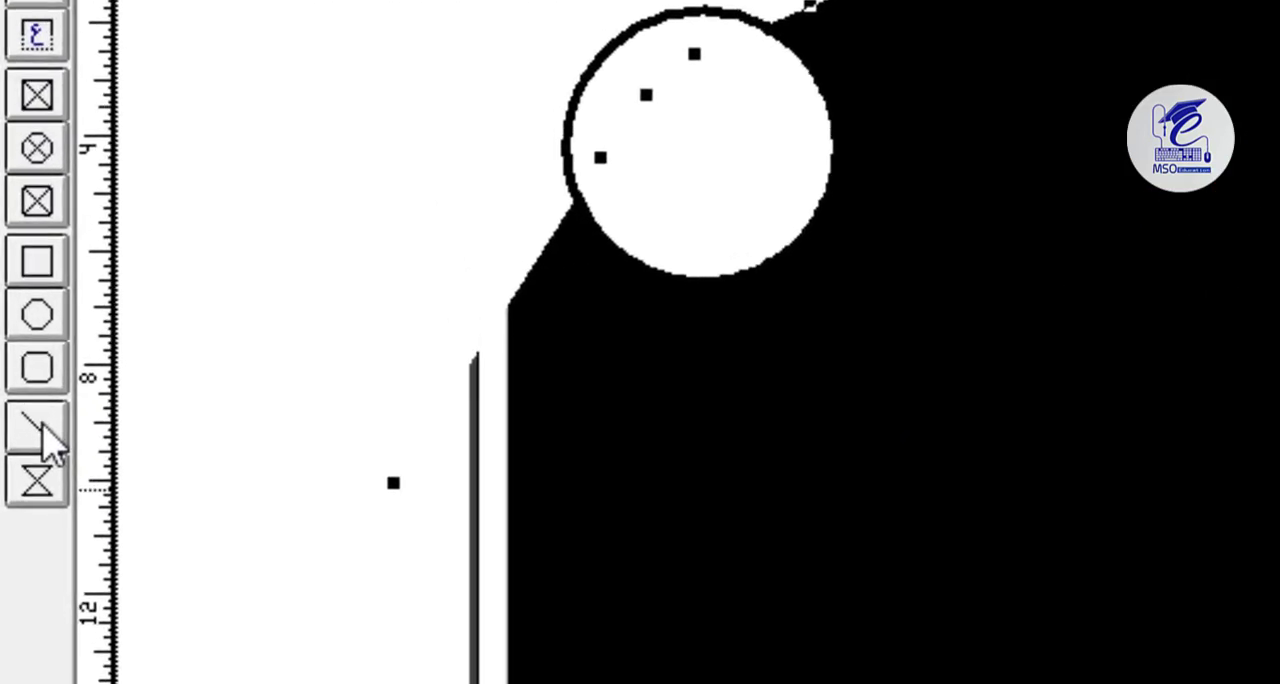
Draw a vertical line about 5.65 inches long in the lower left part of the background, colored White and 10pt thick.
{"action": "left_click", "coordinate": [19, 376]}
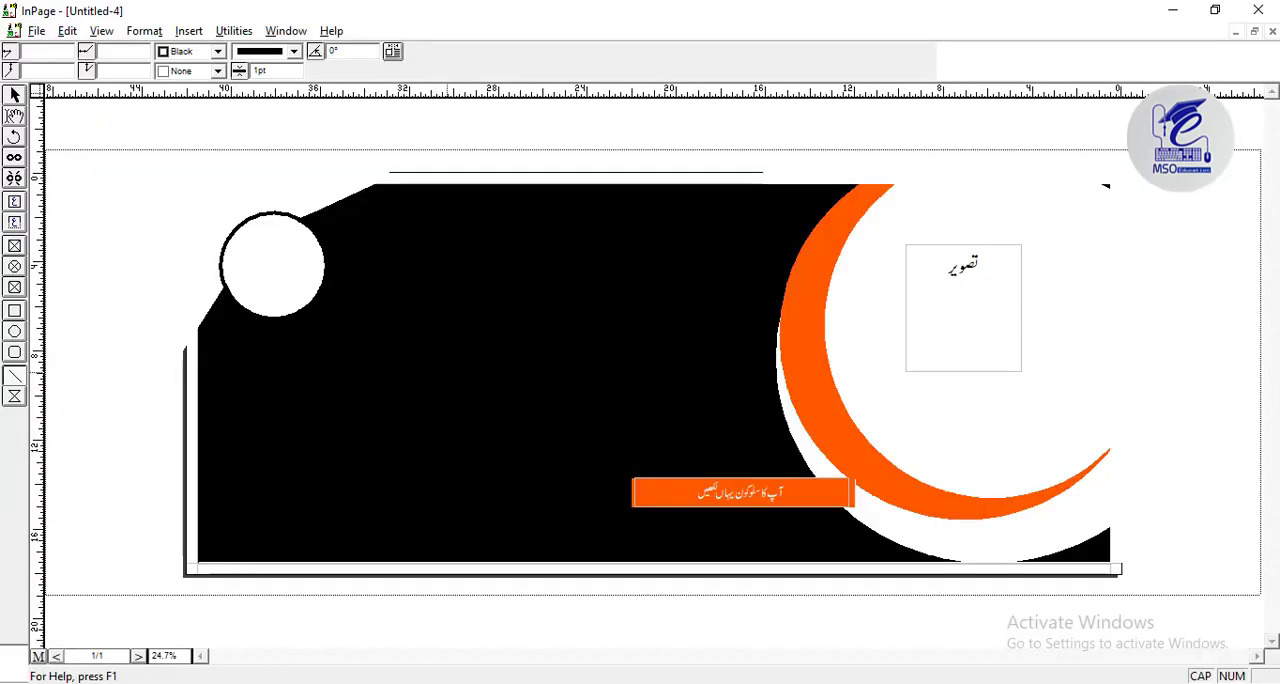
{"action": "left_click_drag", "start_coordinate": [446, 495], "coordinate": [446, 497]}
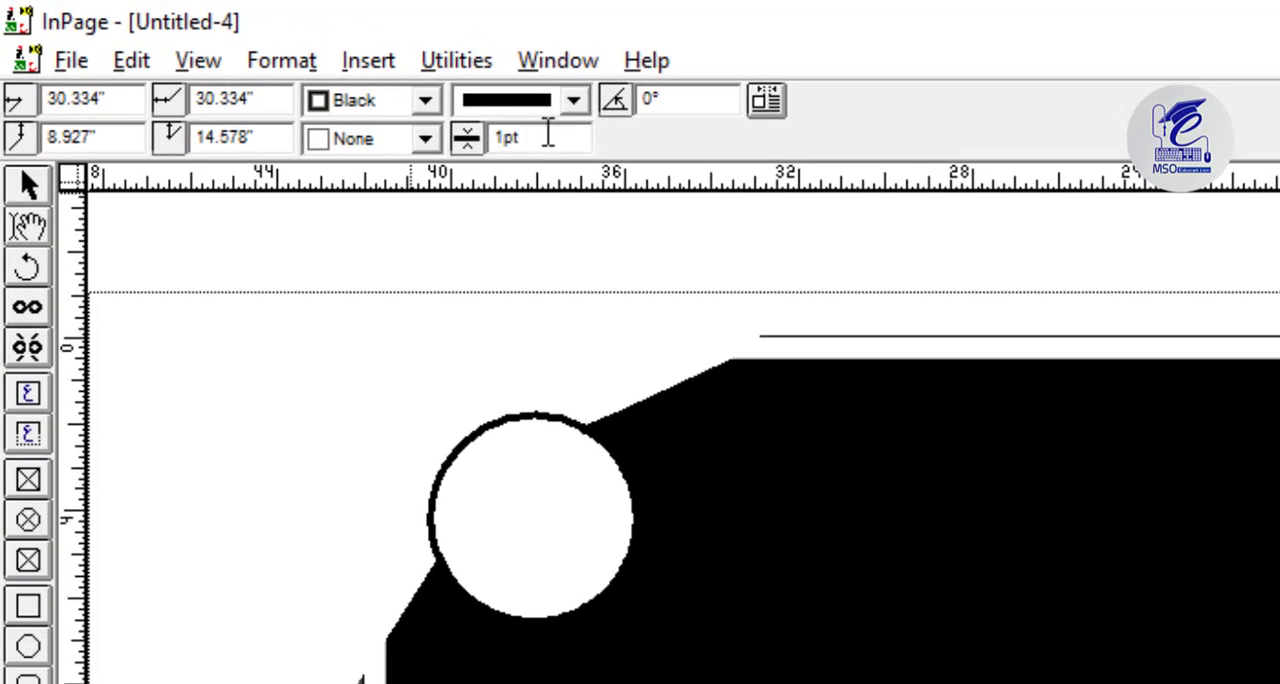
{"action": "double_click", "coordinate": [278, 70]}
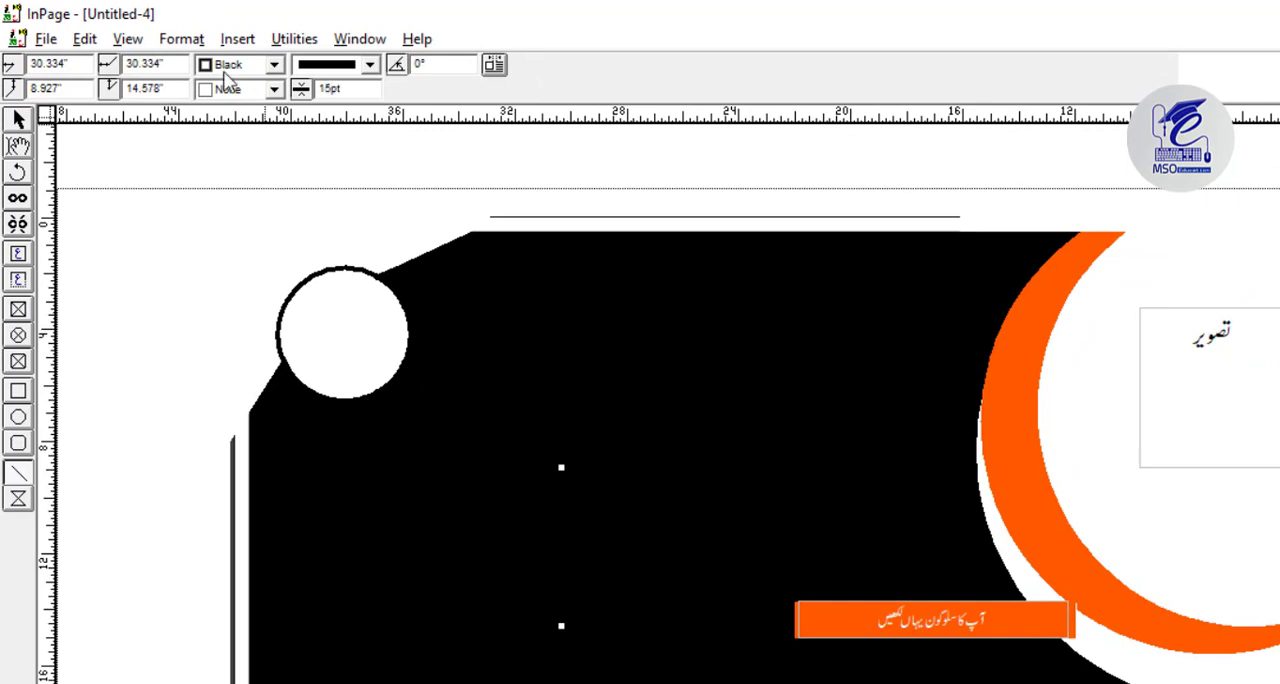
{"action": "left_click", "coordinate": [274, 64]}
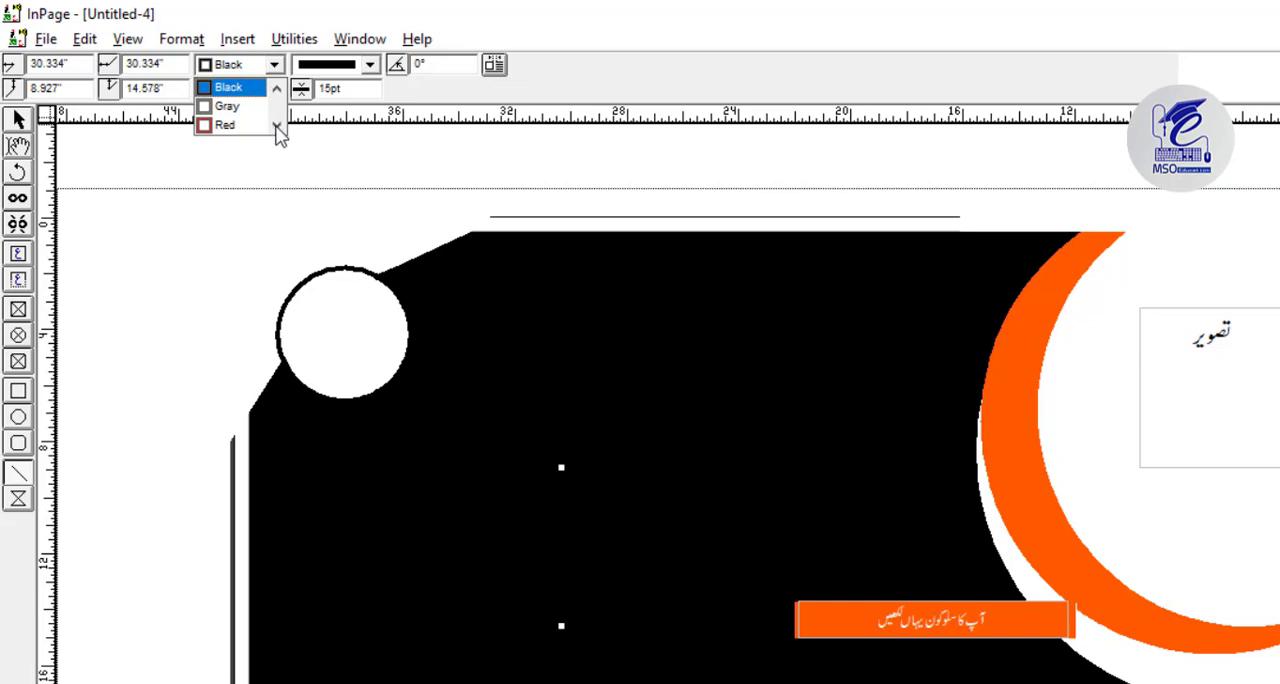
{"action": "left_click", "coordinate": [277, 88]}
{"action": "left_click", "coordinate": [263, 89]}
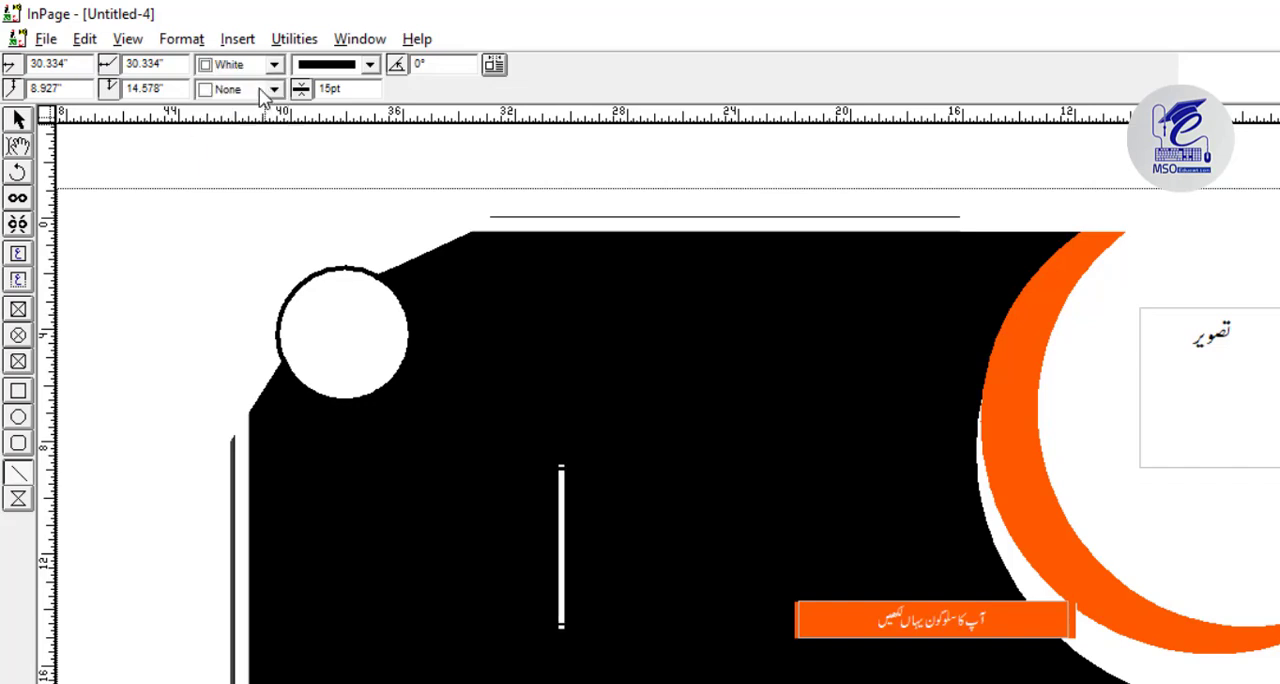
{"action": "double_click", "coordinate": [330, 88]}
{"action": "key", "text": "Return"}
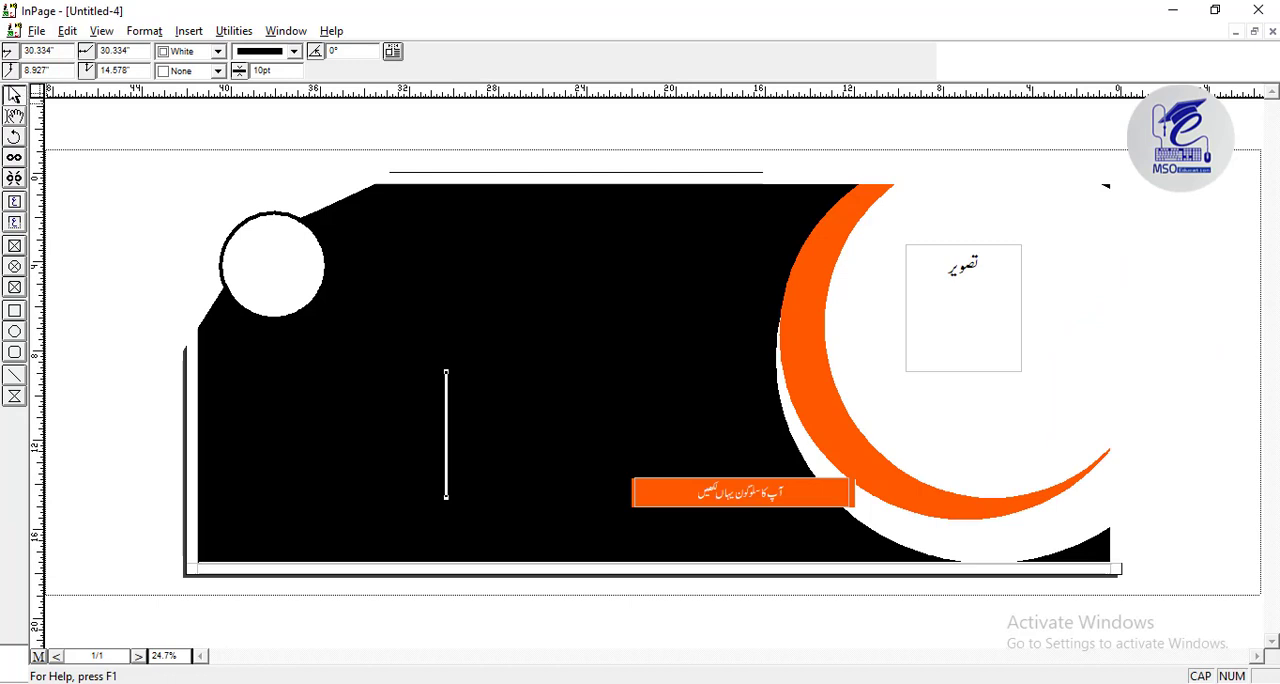
Paste a copy of the vertical white line and rotate it 90 degrees to make it horizontal.
{"action": "right_click", "coordinate": [447, 426]}
{"action": "left_click", "coordinate": [491, 510]}
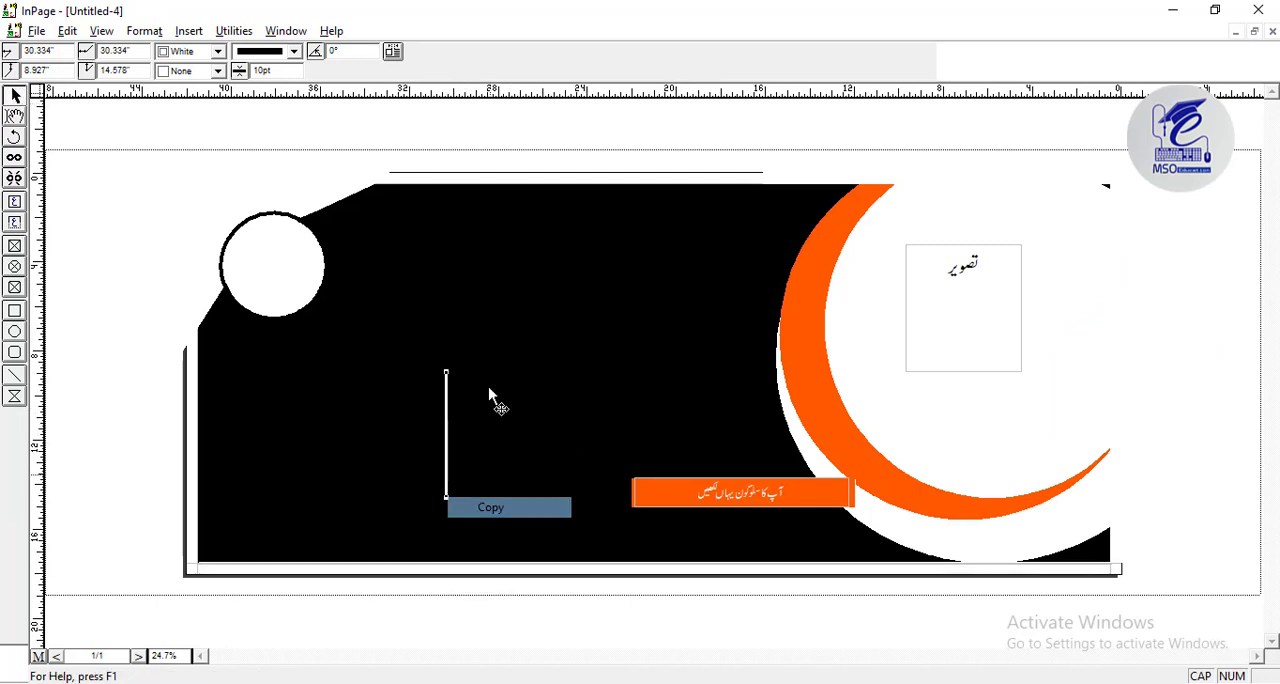
{"action": "right_click", "coordinate": [488, 348]}
{"action": "left_click", "coordinate": [525, 474]}
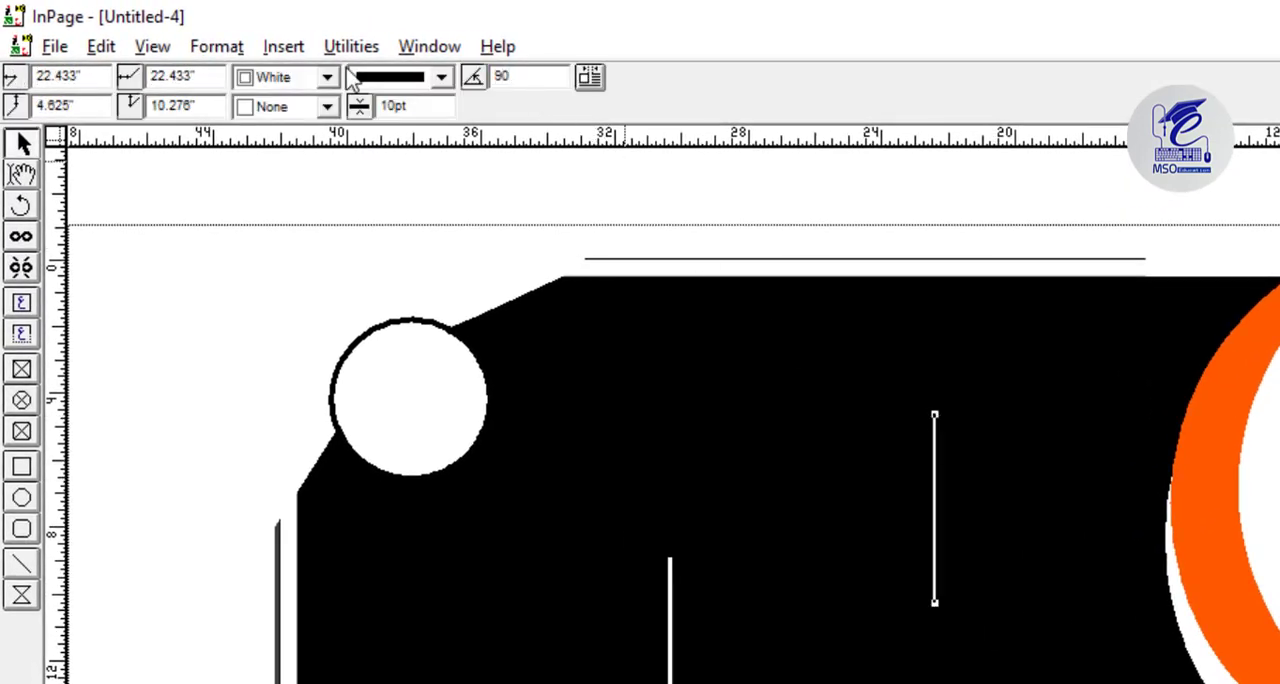
{"action": "key", "text": "Return"}
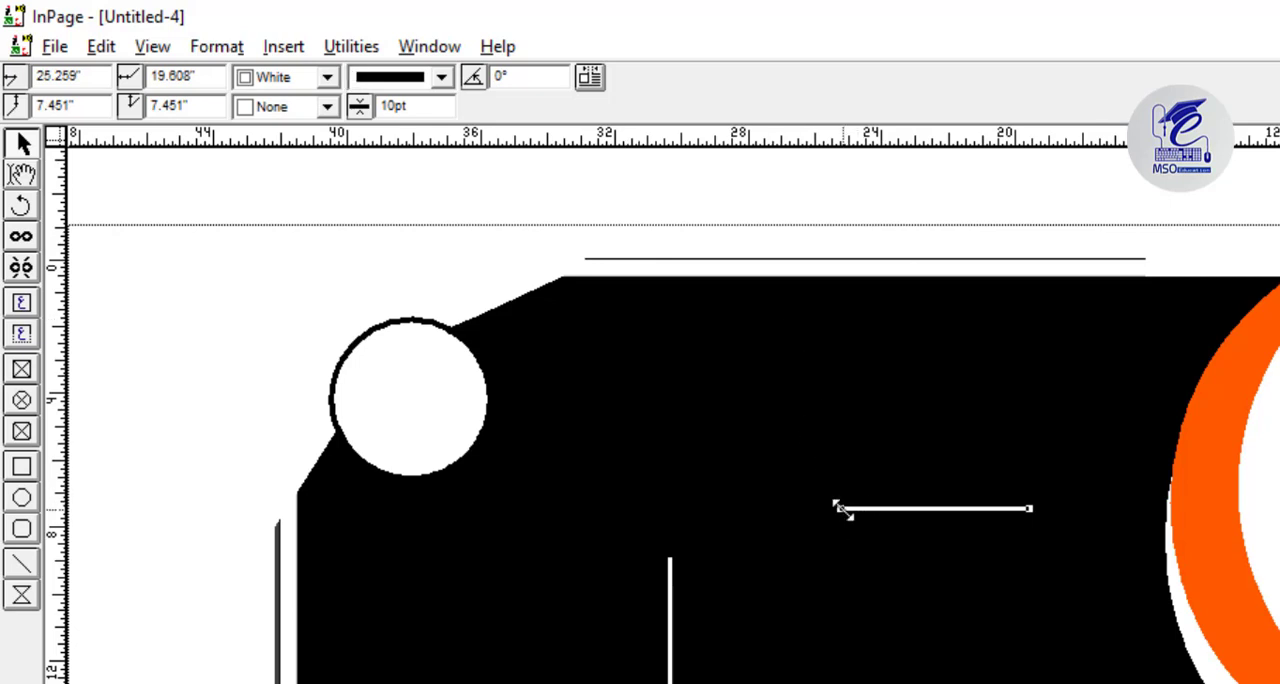
Add a second horizontal copy of the white line and nudge it level with the first at a vertical position of 7.453 inches.
{"action": "left_click_drag", "start_coordinate": [840, 508], "coordinate": [792, 572]}
{"action": "key", "text": "ctrl+z"}
{"action": "left_click", "coordinate": [22, 145]}
{"action": "left_click", "coordinate": [19, 152]}
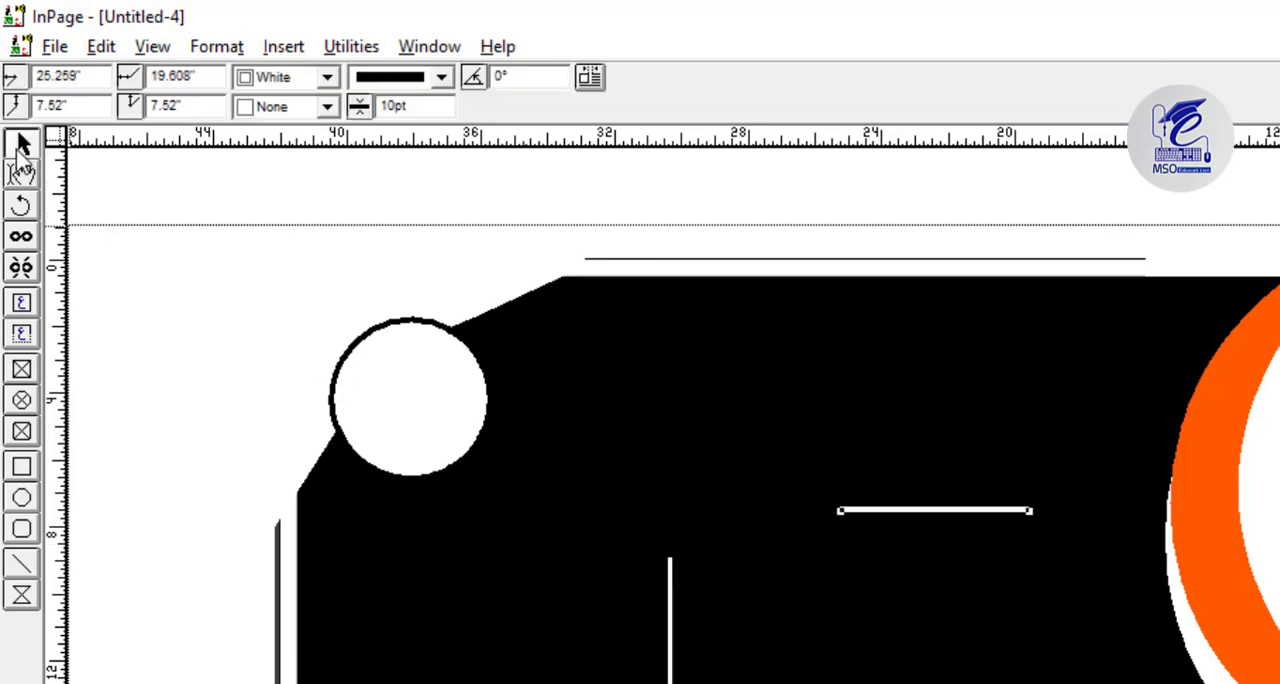
{"action": "key", "text": "Left"}
{"action": "key", "text": "Left"}
{"action": "key", "text": "Left"}
{"action": "key", "text": "Left"}
{"action": "key", "text": "Left"}
{"action": "key", "text": "Left"}
{"action": "key", "text": "Left"}
{"action": "key", "text": "Left"}
{"action": "key", "text": "Left"}
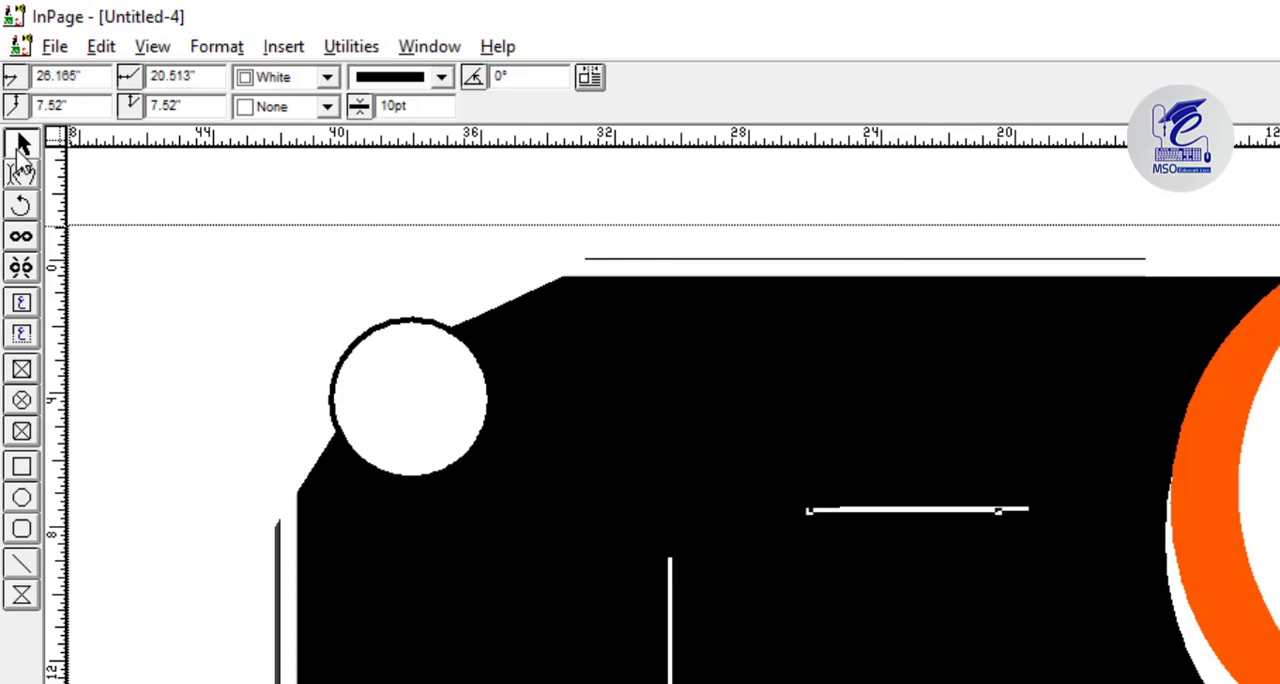
{"action": "key", "text": "Up"}
{"action": "key", "text": "ctrl+4"}
{"action": "key", "text": "Up"}
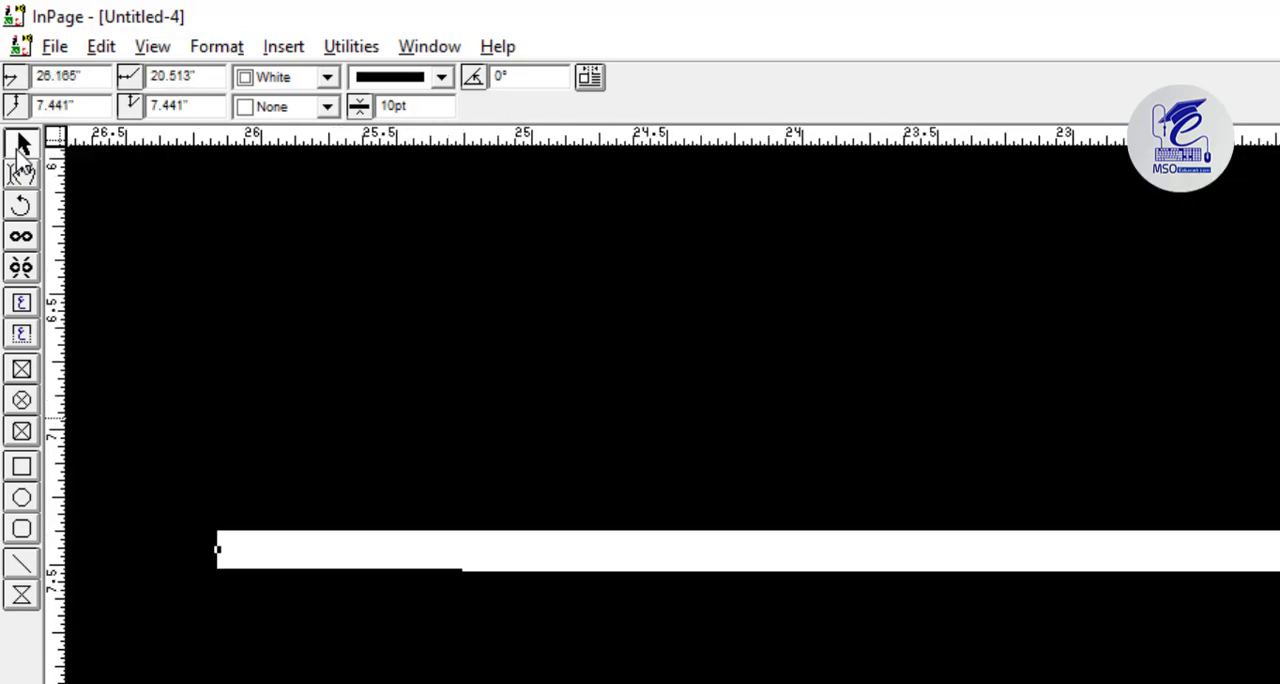
{"action": "key", "text": "Down"}
{"action": "key", "text": "Down"}
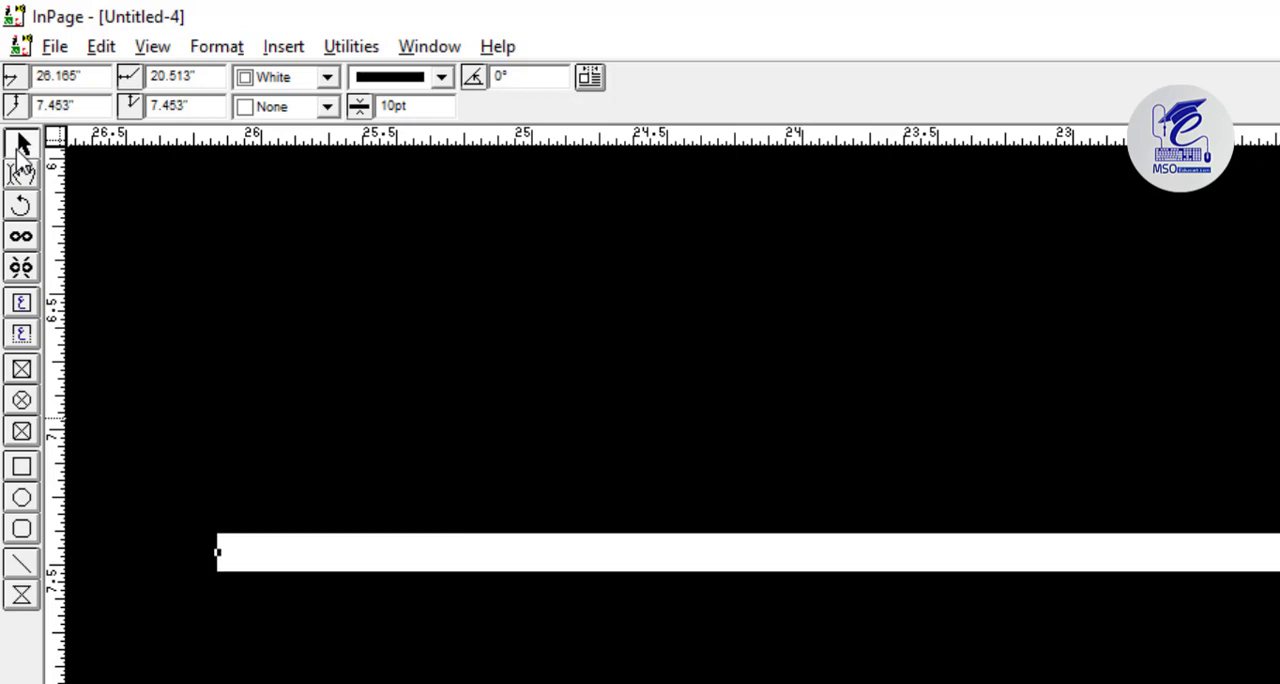
Move the second horizontal line left above the vertical line, leaving a gap between the two horizontal lines.
{"action": "key", "text": "ctrl+1"}
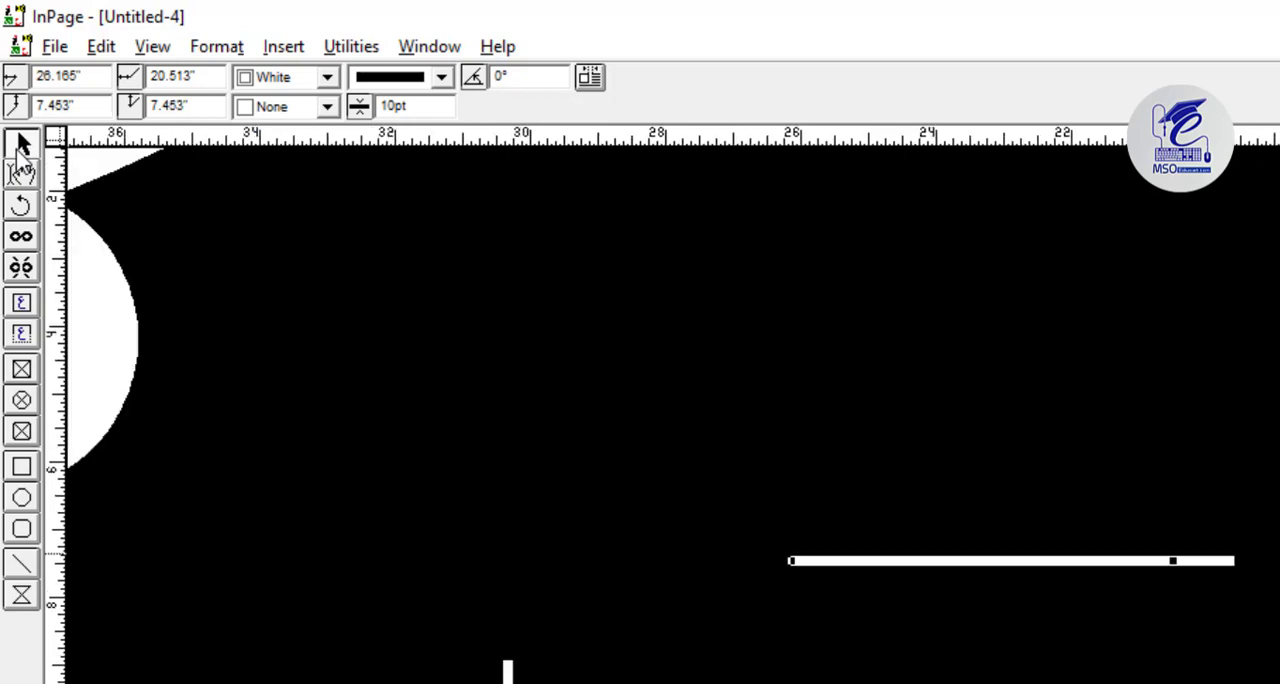
{"action": "key", "text": "Left"}
{"action": "key", "text": "Left"}
{"action": "key", "text": "Left"}
{"action": "key", "text": "Left"}
{"action": "key", "text": "Left"}
{"action": "key", "text": "Left"}
{"action": "key", "text": "Left"}
{"action": "key", "text": "Left"}
{"action": "key", "text": "Left"}
{"action": "key", "text": "Left"}
{"action": "key", "text": "Left"}
{"action": "key", "text": "Left"}
{"action": "key", "text": "Left"}
{"action": "key", "text": "Left"}
{"action": "key", "text": "Left"}
{"action": "key", "text": "Left"}
{"action": "key", "text": "Left"}
{"action": "key", "text": "Left"}
{"action": "key", "text": "Left"}
{"action": "key", "text": "Left"}
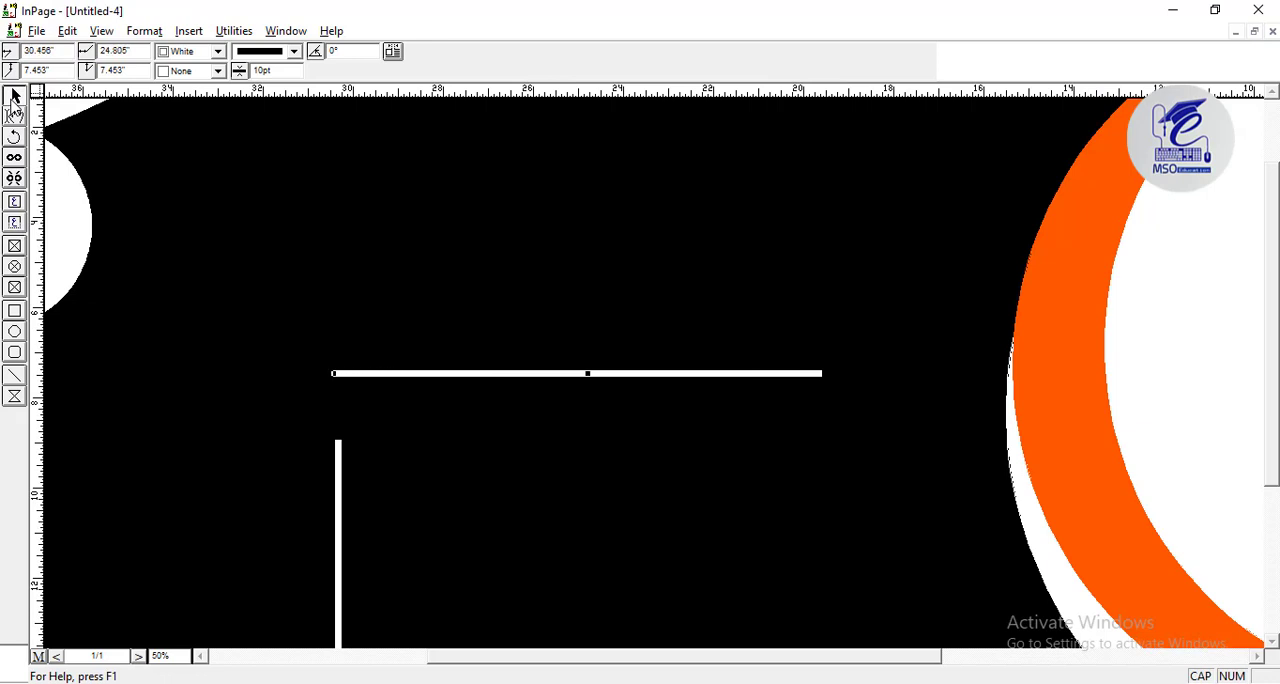
{"action": "key", "text": "Left"}
{"action": "key", "text": "Left"}
{"action": "key", "text": "Left"}
{"action": "key", "text": "Left"}
{"action": "key", "text": "Left"}
{"action": "key", "text": "Left"}
{"action": "key", "text": "Left"}
{"action": "key", "text": "Left"}
{"action": "key", "text": "Left"}
{"action": "key", "text": "Left"}
{"action": "key", "text": "Left"}
{"action": "key", "text": "Left"}
{"action": "key", "text": "Left"}
{"action": "key", "text": "Left"}
{"action": "key", "text": "Left"}
{"action": "key", "text": "Left"}
{"action": "key", "text": "Left"}
{"action": "key", "text": "Left"}
{"action": "key", "text": "Left"}
{"action": "key", "text": "Left"}
{"action": "left_click", "coordinate": [12, 100]}
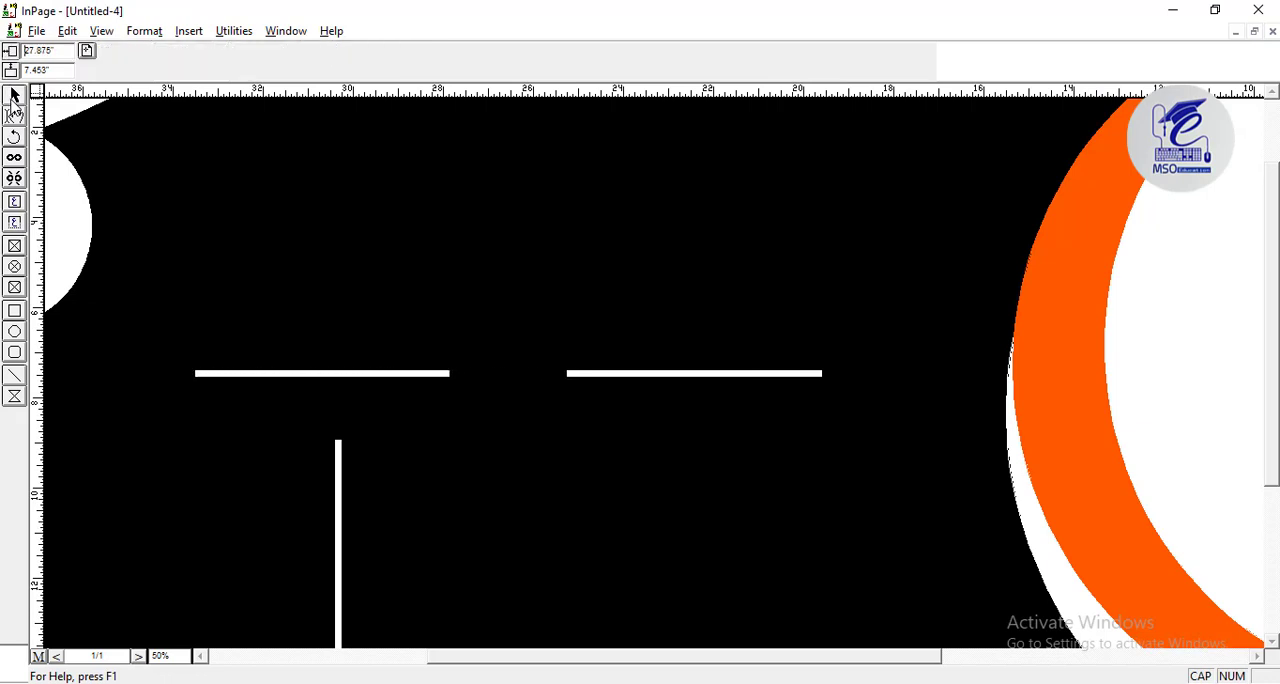
Paste another copy of the horizontal line into the gap between the two white lines, color it BACK and nudge it into place.
{"action": "key", "text": "ctrl+v"}
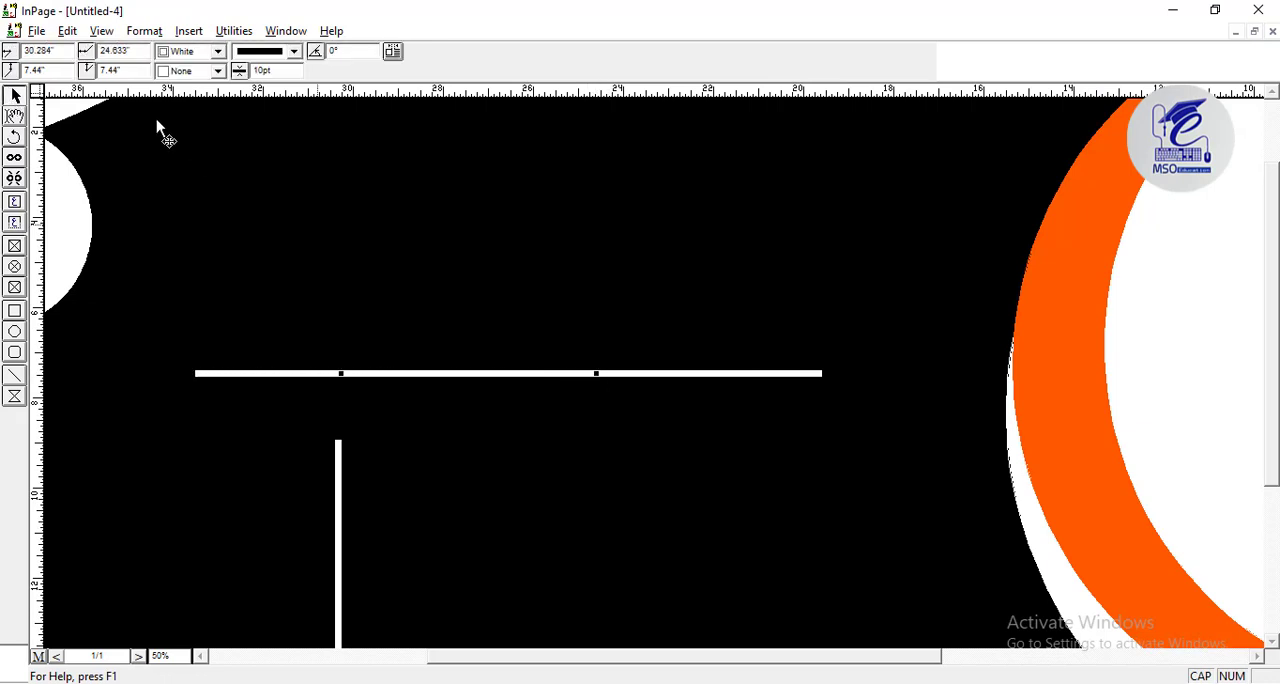
{"action": "left_click", "coordinate": [217, 51]}
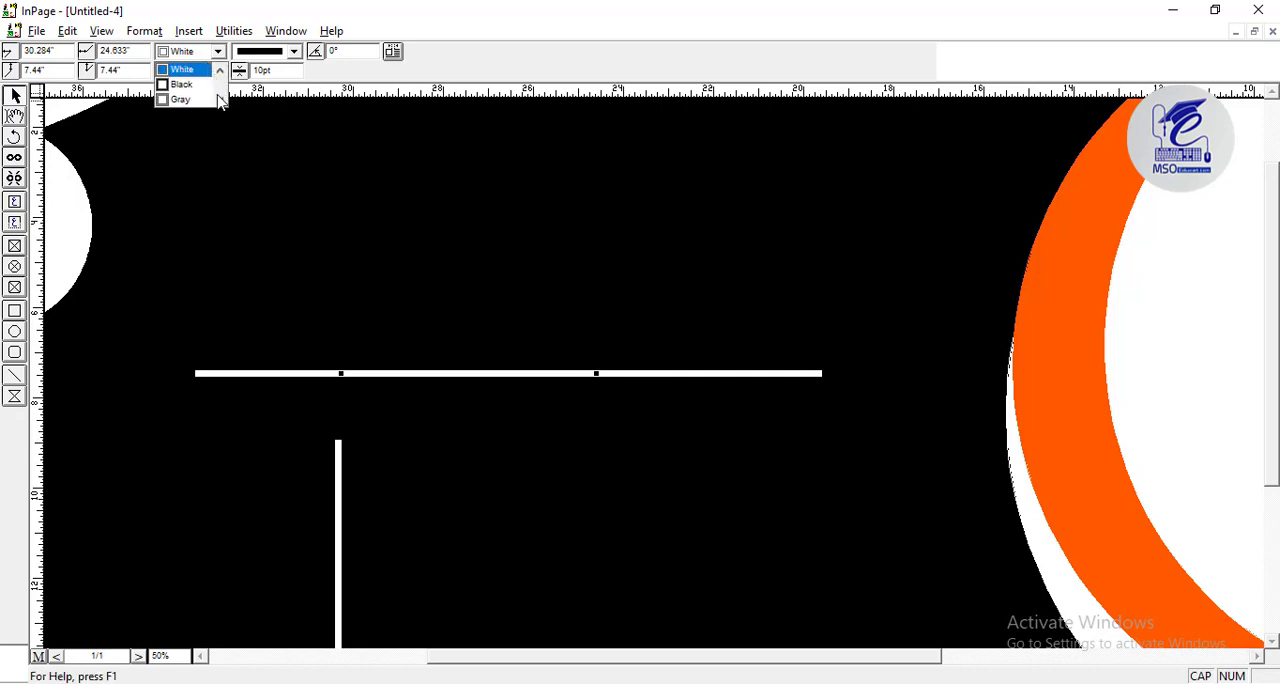
{"action": "left_click", "coordinate": [222, 101]}
{"action": "left_click", "coordinate": [223, 100]}
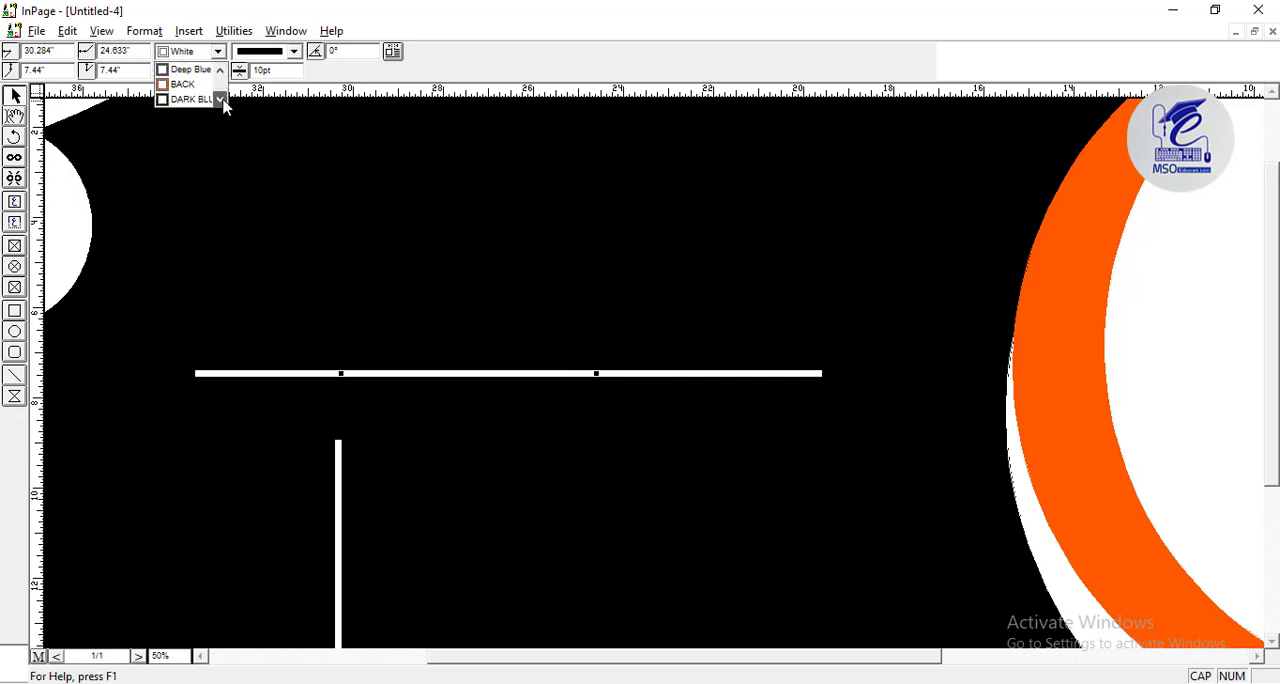
{"action": "left_click", "coordinate": [207, 87]}
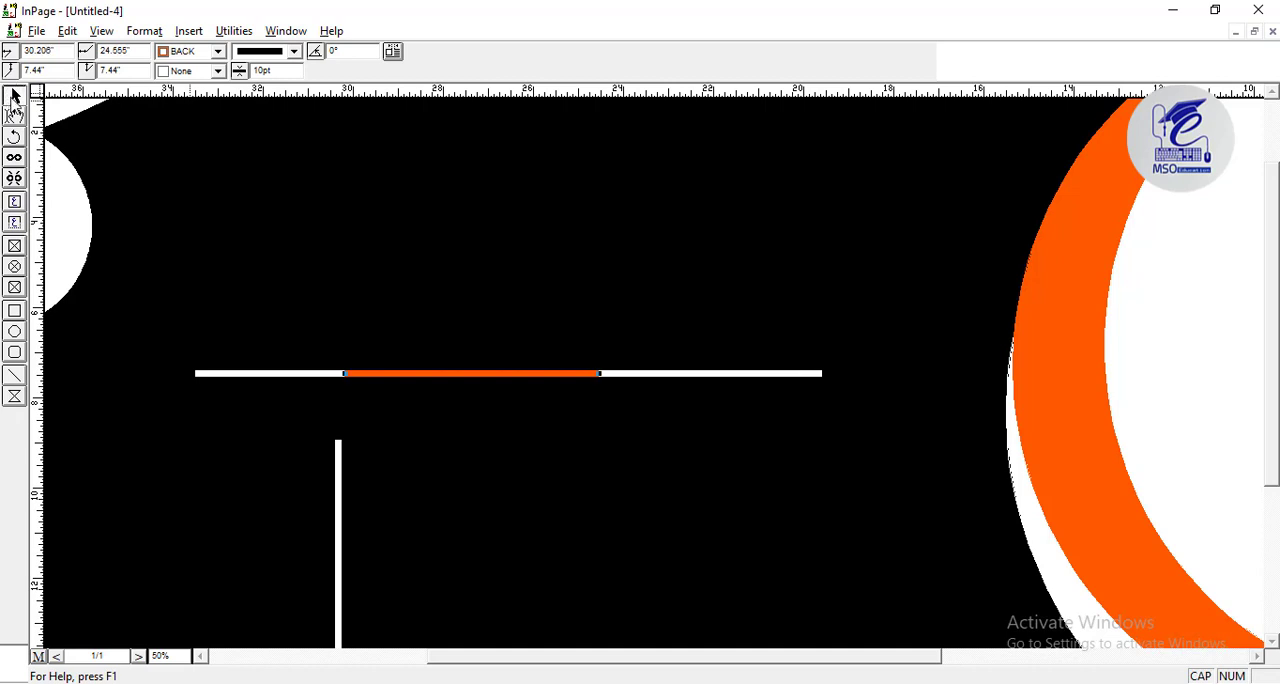
{"action": "key", "text": "Right"}
{"action": "key", "text": "ctrl+0"}
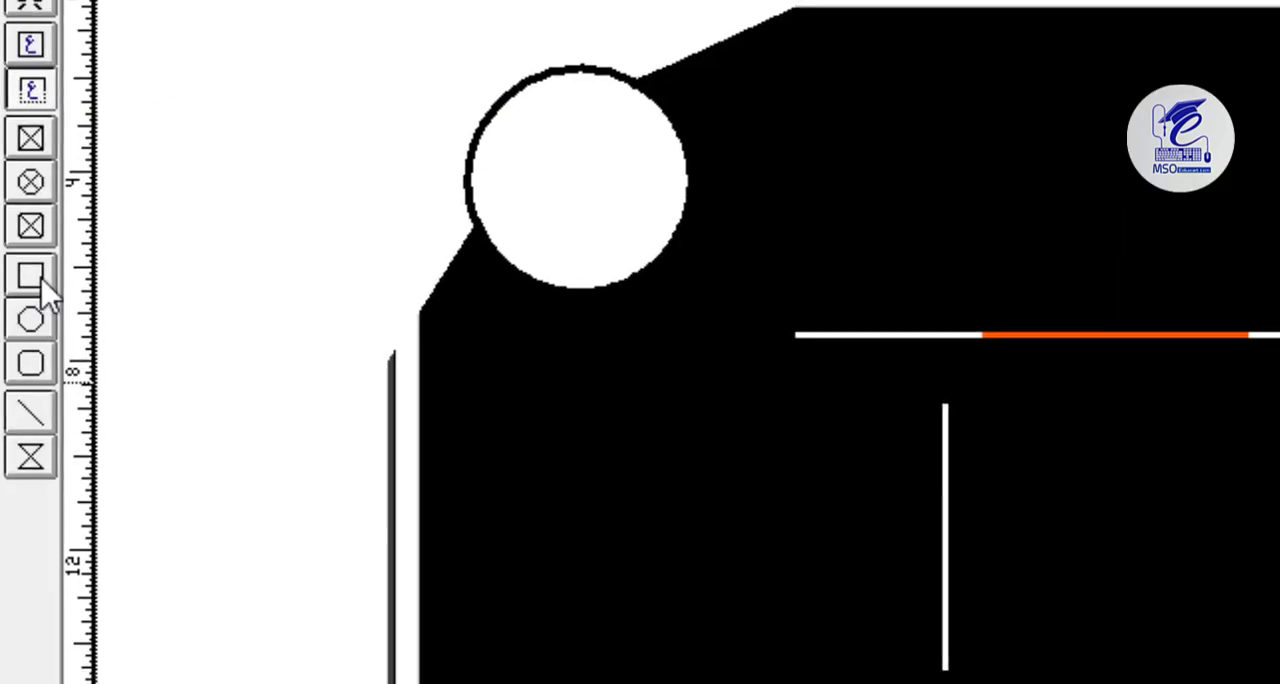
Draw a square about 0.464 inches wide just right of the vertical line's upper end, with fill and border colored BACK.
{"action": "left_click", "coordinate": [40, 279]}
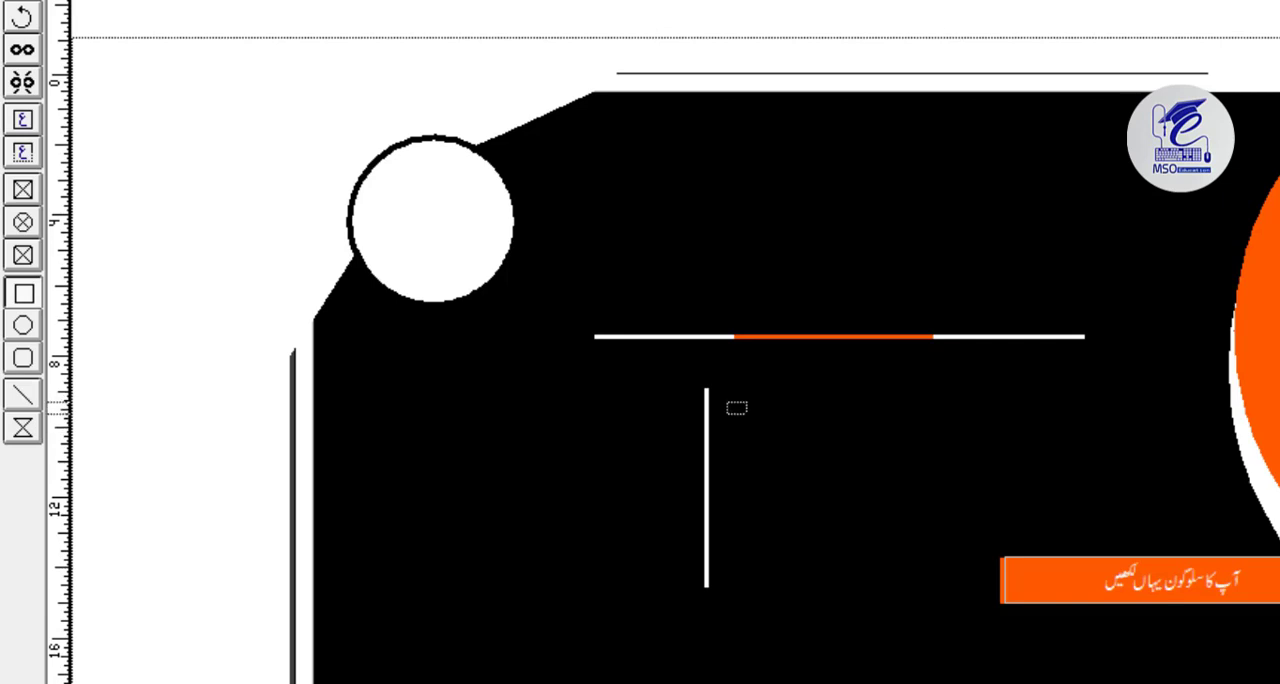
{"action": "left_click_drag", "start_coordinate": [740, 414], "coordinate": [744, 418]}
{"action": "left_click", "coordinate": [314, 97]}
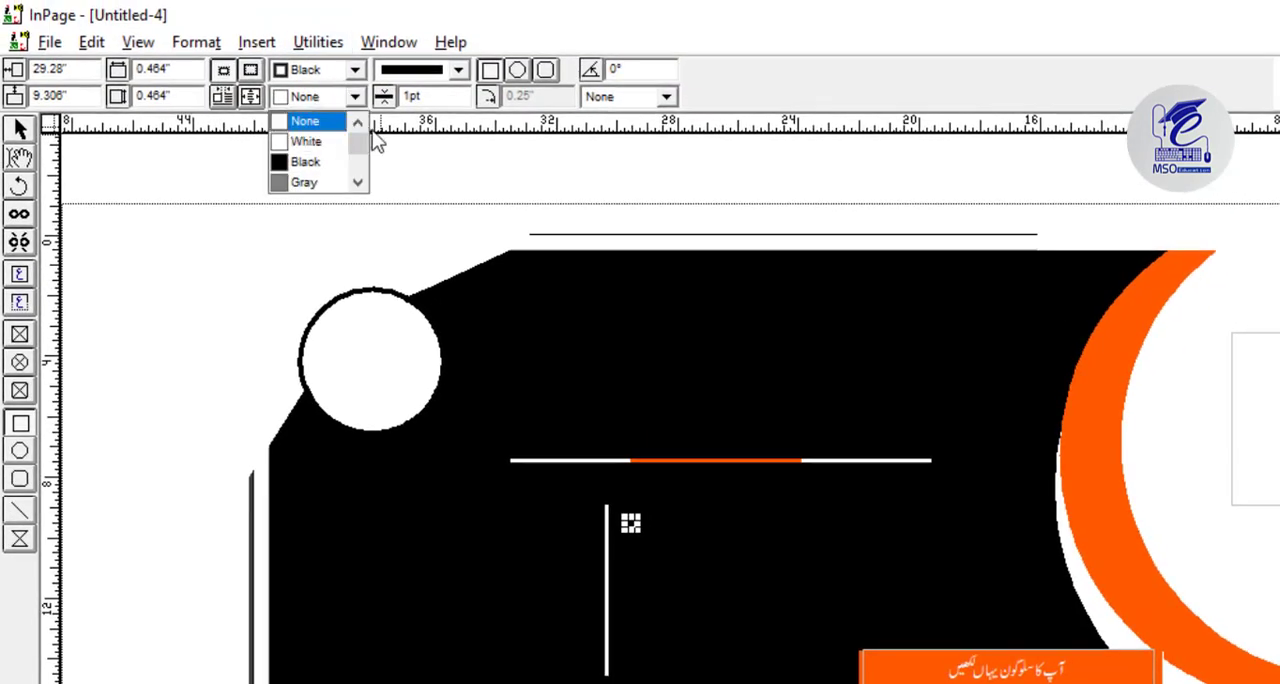
{"action": "scroll", "coordinate": [330, 150], "scroll_direction": "down", "scroll_amount": 5}
{"action": "left_click", "coordinate": [318, 161]}
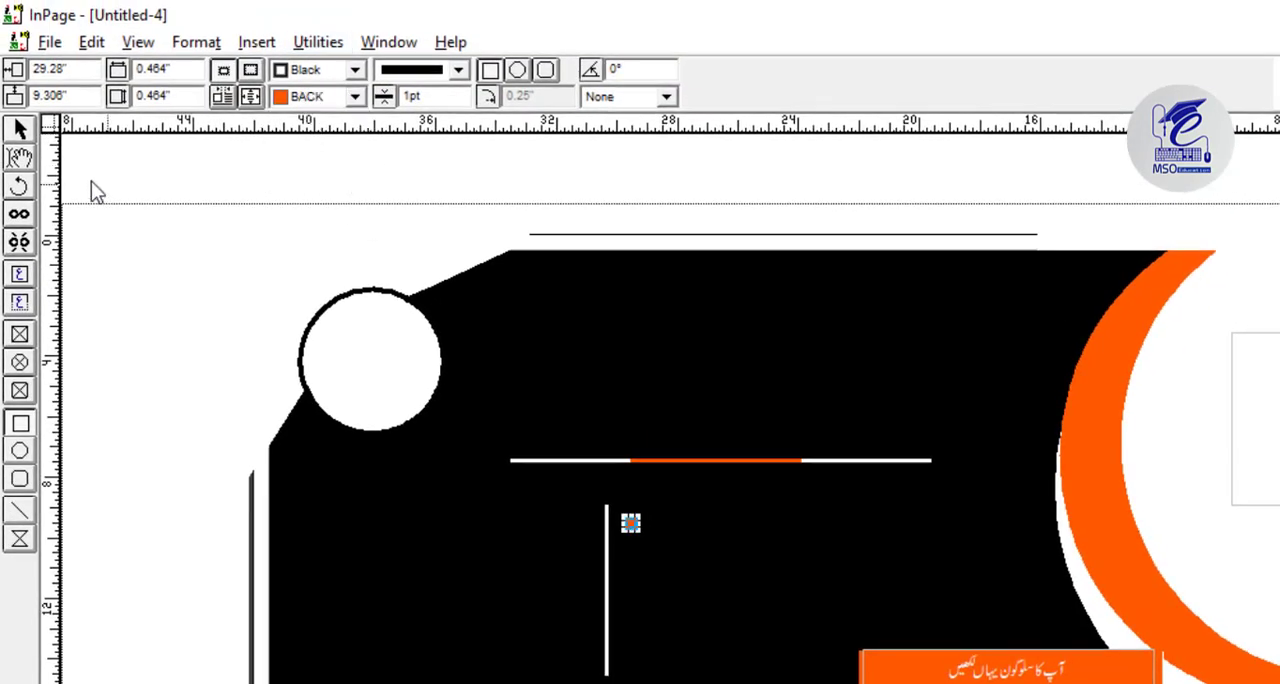
{"action": "left_click", "coordinate": [355, 96]}
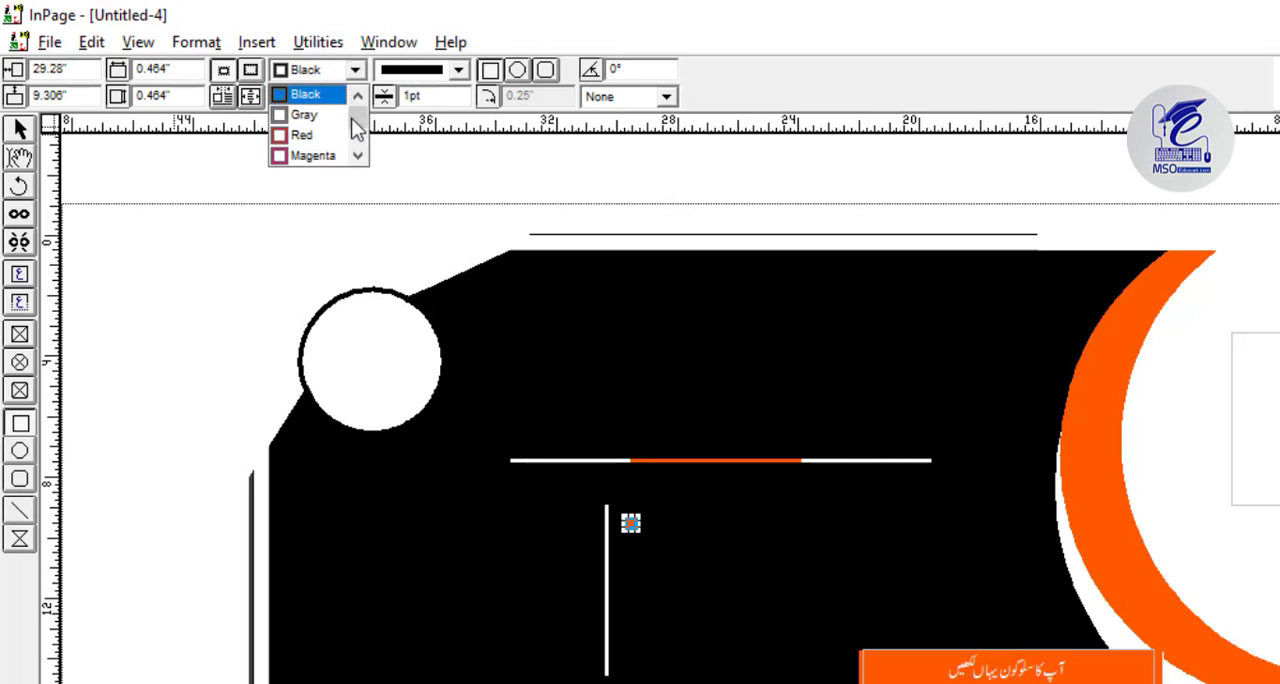
{"action": "scroll", "coordinate": [354, 121], "scroll_direction": "down", "scroll_amount": 5}
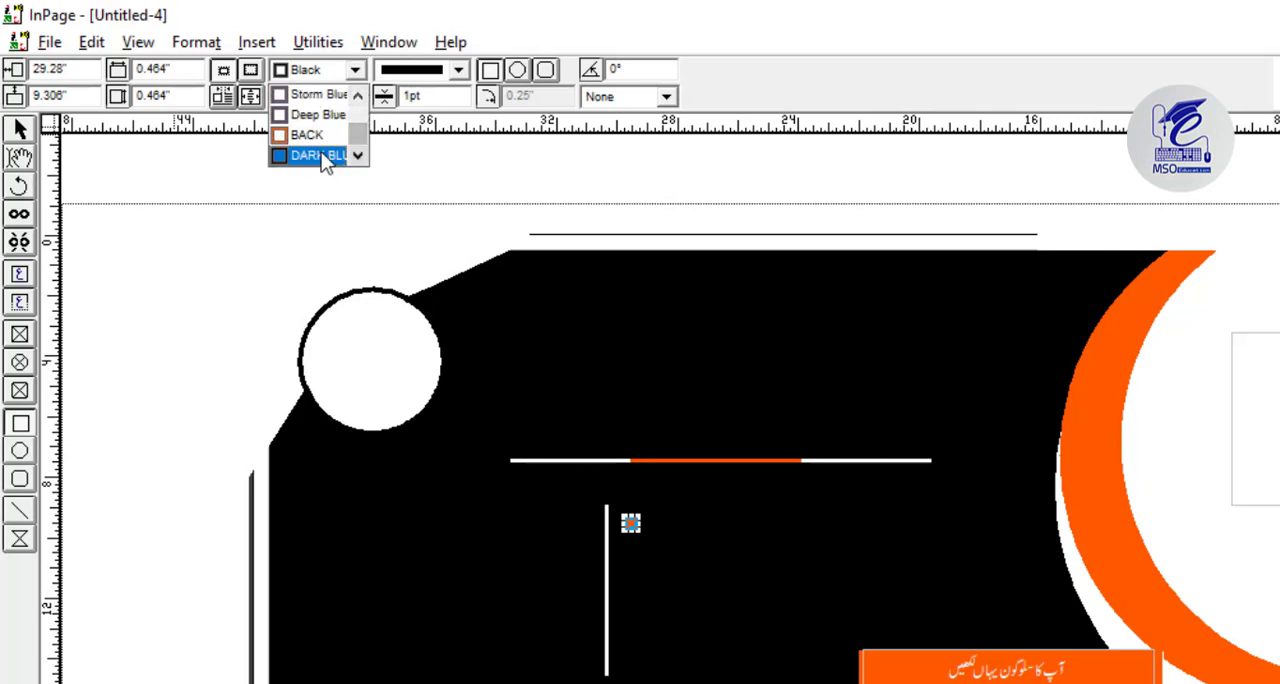
{"action": "left_click", "coordinate": [330, 134]}
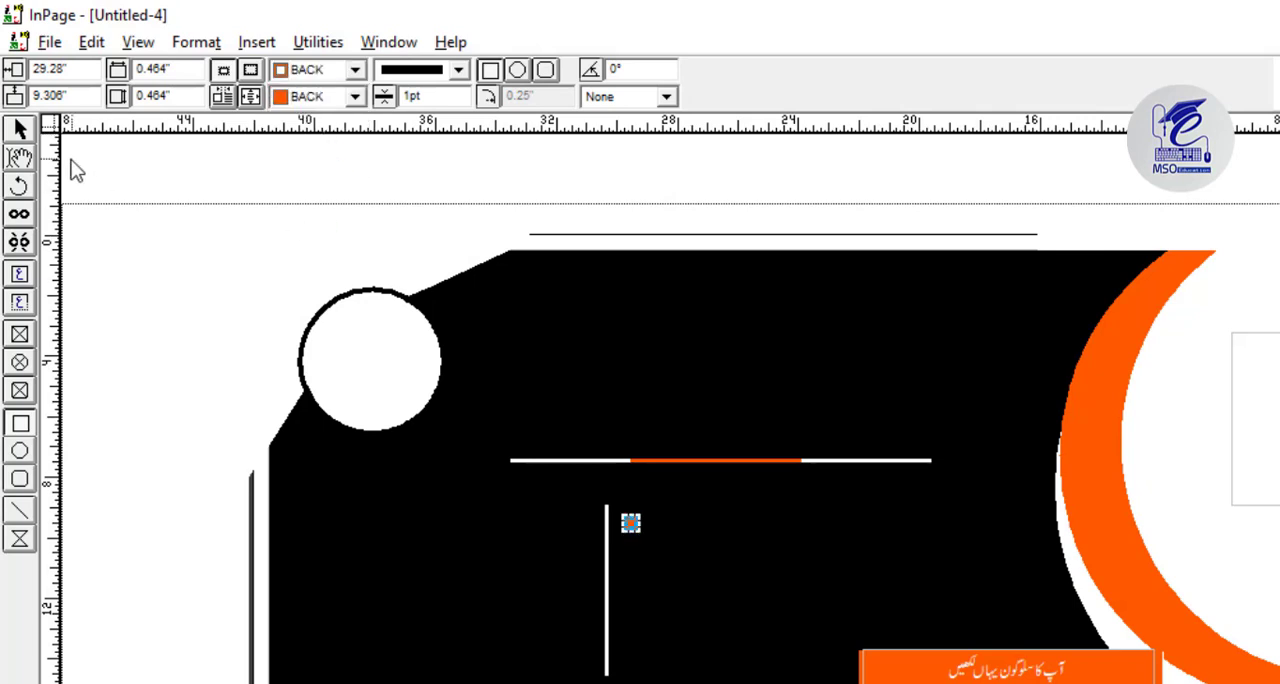
{"action": "left_click", "coordinate": [137, 200]}
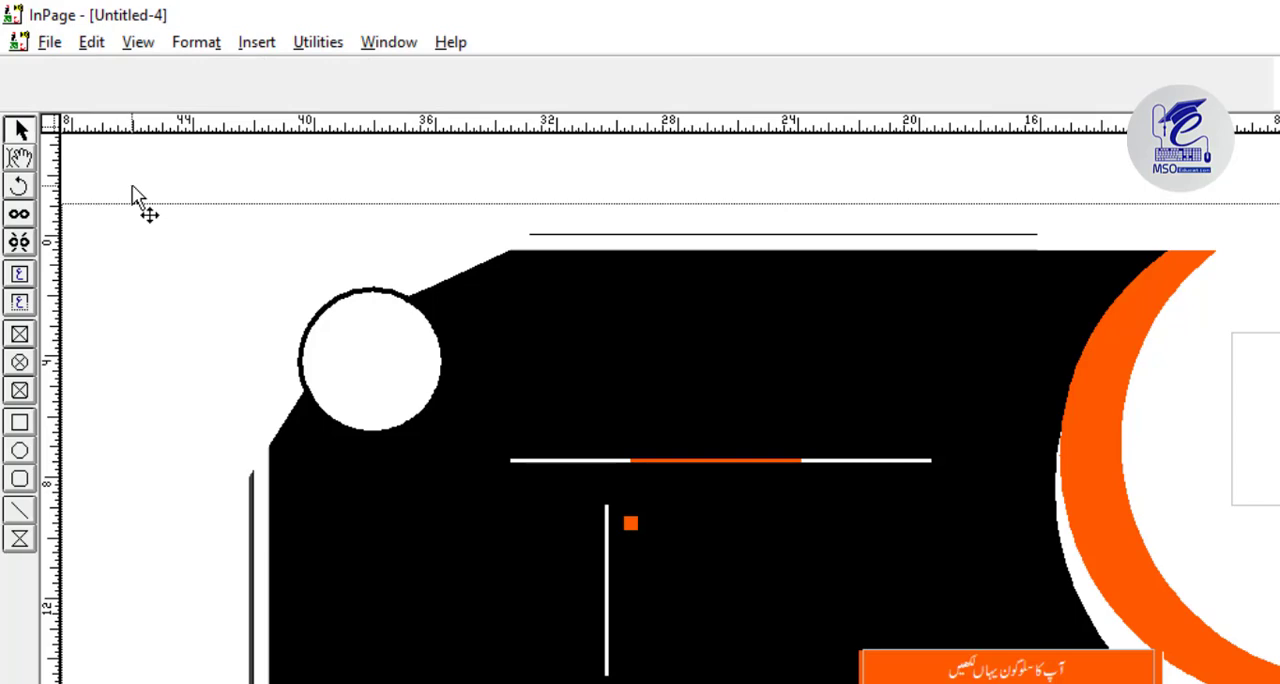
Paste a copy of the orange square below the original and nudge it to 29.277 inches horizontally and 9.936 inches vertically.
{"action": "left_click", "coordinate": [630, 523]}
{"action": "left_click_drag", "start_coordinate": [628, 525], "coordinate": [631, 542]}
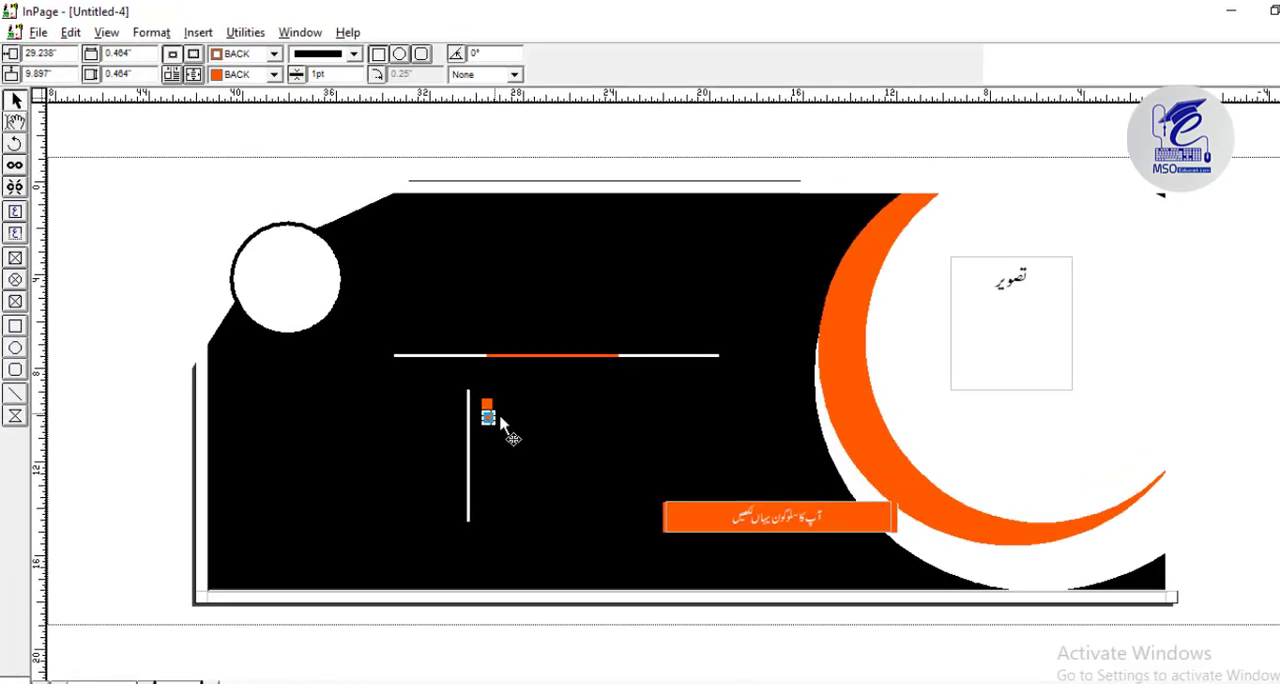
{"action": "key", "text": "ctrl+1"}
{"action": "key", "text": "Left"}
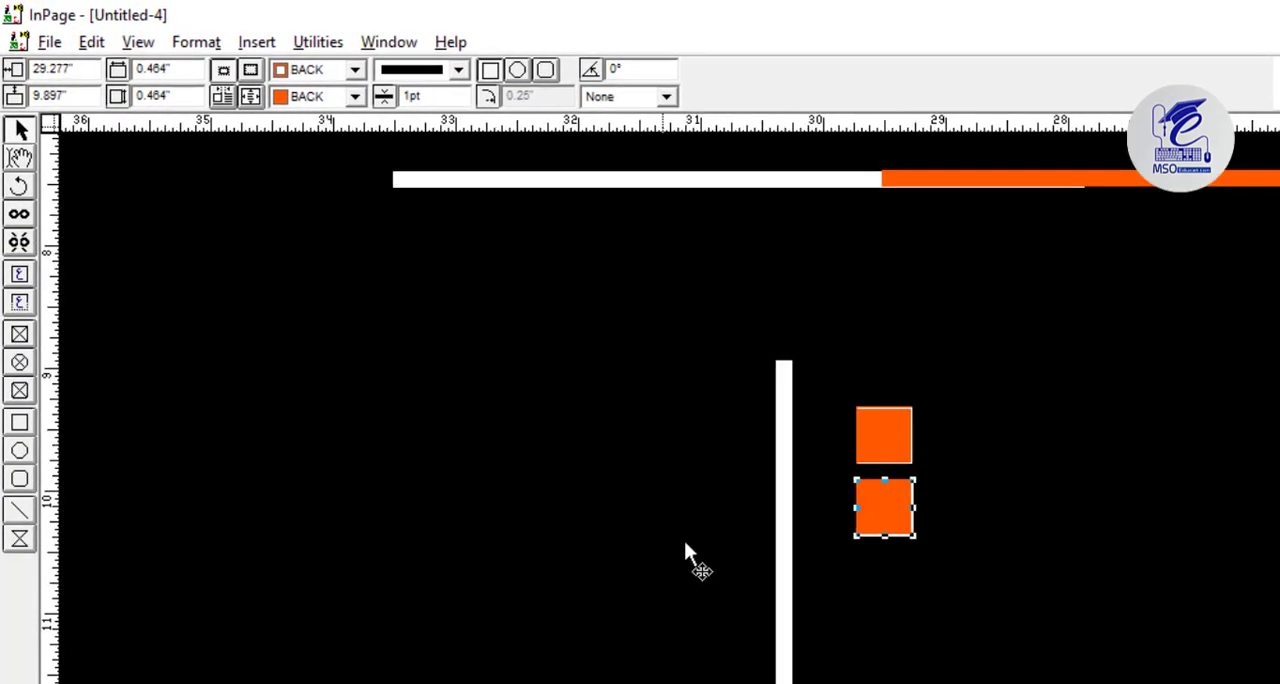
{"action": "left_click", "coordinate": [905, 440], "text": "shift"}
{"action": "left_click", "coordinate": [915, 510]}
{"action": "key", "text": "Down"}
{"action": "key", "text": "Down"}
{"action": "key", "text": "Down"}
{"action": "key", "text": "Down"}
{"action": "key", "text": "Down"}
{"action": "key", "text": "Down"}
{"action": "key", "text": "Down"}
{"action": "key", "text": "Down"}
{"action": "key", "text": "Down"}
{"action": "key", "text": "Down"}
{"action": "key", "text": "Down"}
{"action": "key", "text": "Down"}
{"action": "key", "text": "Down"}
{"action": "key", "text": "Down"}
{"action": "key", "text": "Down"}
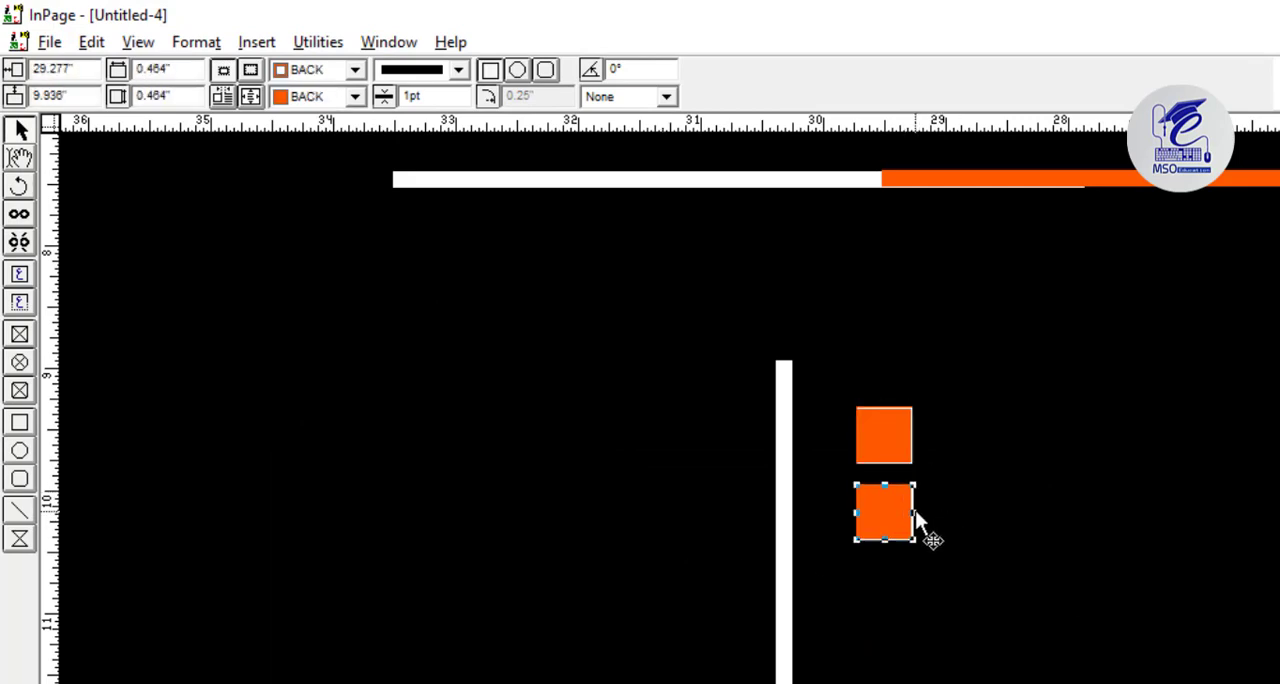
Lower the second square to a vertical position of 10.487 inches and add a third square copy below it.
{"action": "key", "text": "ctrl+v"}
{"action": "left_click", "coordinate": [1058, 529]}
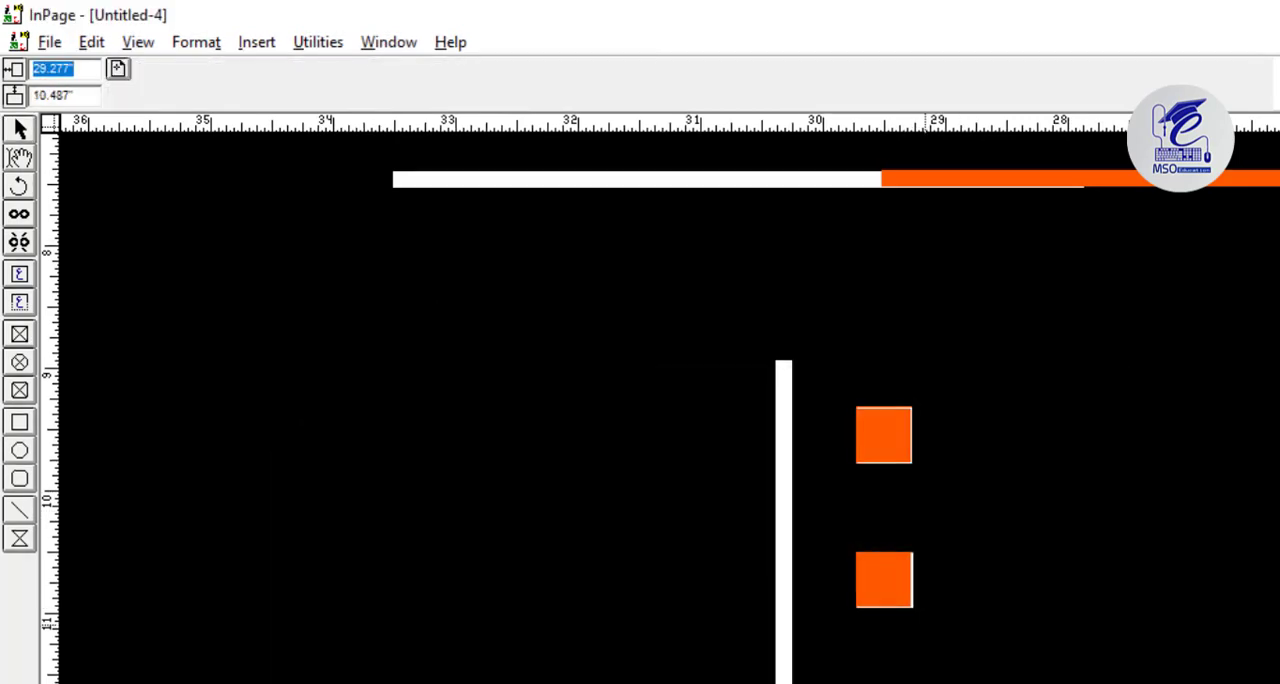
{"action": "left_click", "coordinate": [922, 653]}
{"action": "key", "text": "Left"}
{"action": "key", "text": "Down"}
{"action": "key", "text": "Down"}
{"action": "key", "text": "Down"}
{"action": "key", "text": "Down"}
{"action": "key", "text": "Down"}
{"action": "key", "text": "Down"}
{"action": "key", "text": "Down"}
{"action": "key", "text": "Down"}
{"action": "key", "text": "Down"}
{"action": "key", "text": "Down"}
{"action": "key", "text": "Down"}
{"action": "key", "text": "Down"}
{"action": "key", "text": "Down"}
{"action": "key", "text": "Down"}
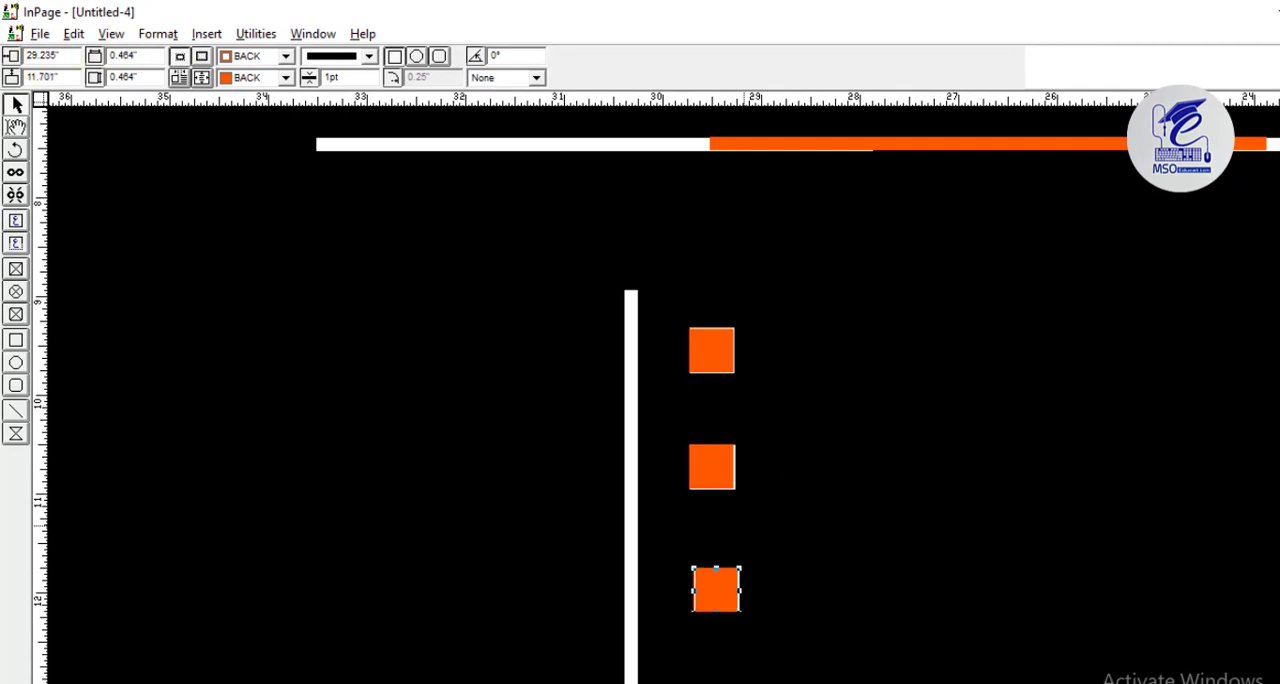
Place a vertical guide along the squares' left edges, shift the third square to it, and lower the second square to 10.566 inches.
{"action": "left_click_drag", "start_coordinate": [38, 552], "coordinate": [698, 606]}
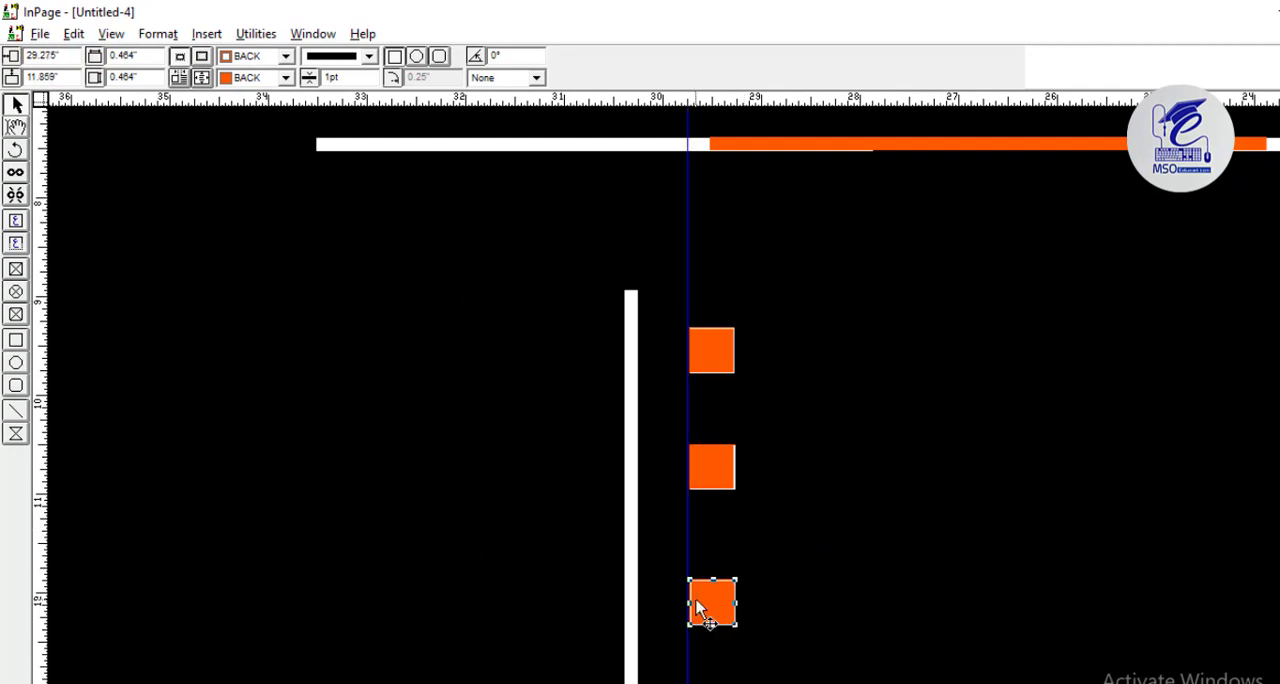
{"action": "left_click", "coordinate": [717, 457]}
{"action": "key", "text": "Down"}
{"action": "key", "text": "Down"}
{"action": "key", "text": "ctrl+5"}
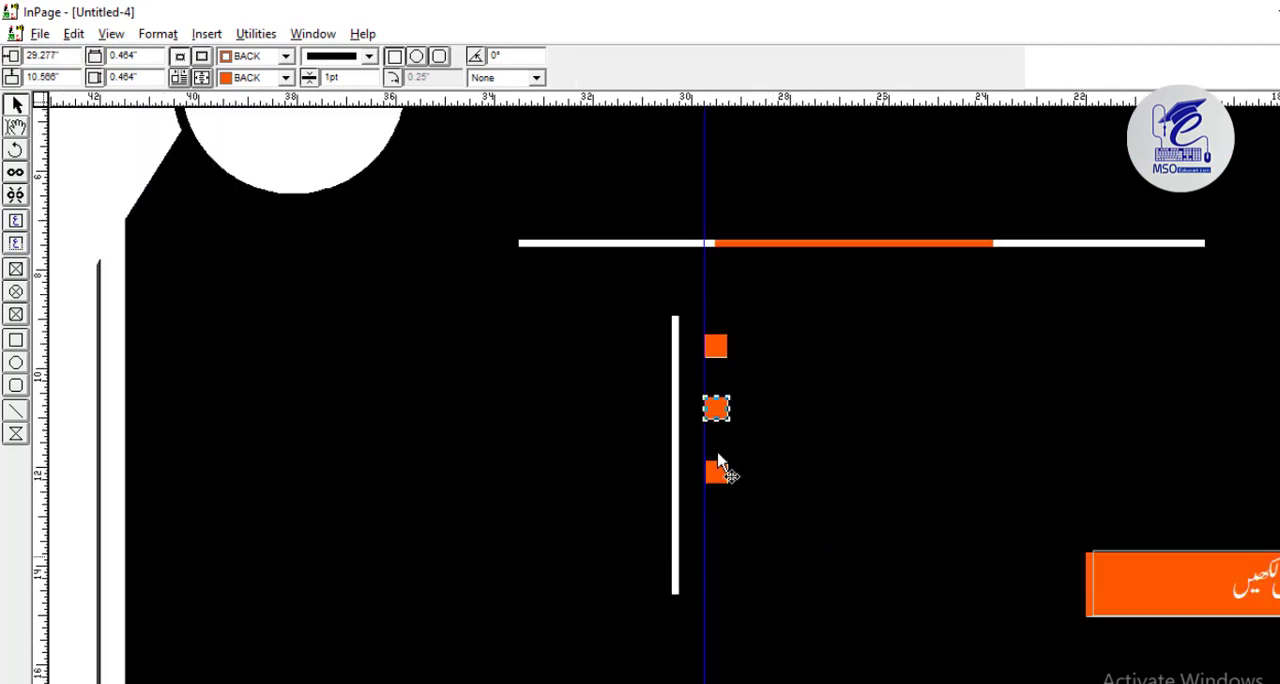
Fine-tune the third orange square's horizontal position so its left edge sits against the vertical guide.
{"action": "left_click", "coordinate": [718, 456]}
{"action": "left_click", "coordinate": [718, 472]}
{"action": "key", "text": "ctrl+2"}
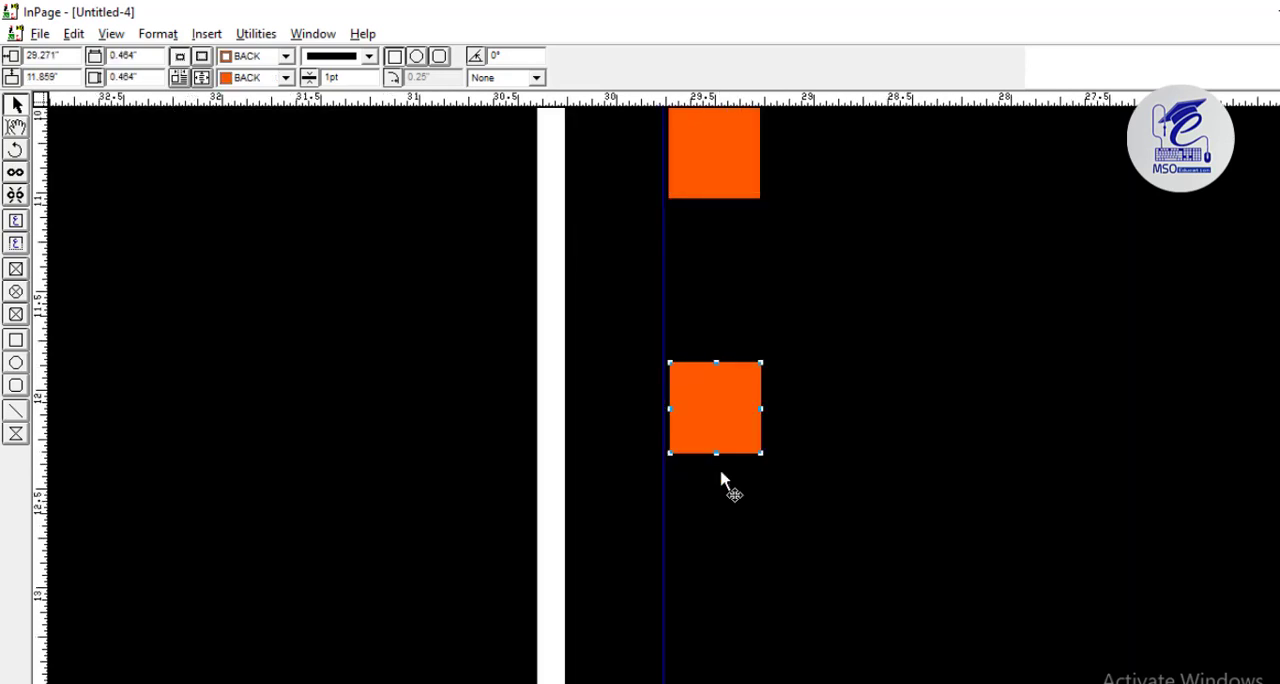
{"action": "key", "text": "Left"}
{"action": "key", "text": "Left"}
Paste a fourth orange square below the third at a vertical position of 12.969 inches and align it with the guide.
{"action": "key", "text": "Left"}
{"action": "key", "text": "ctrl+v"}
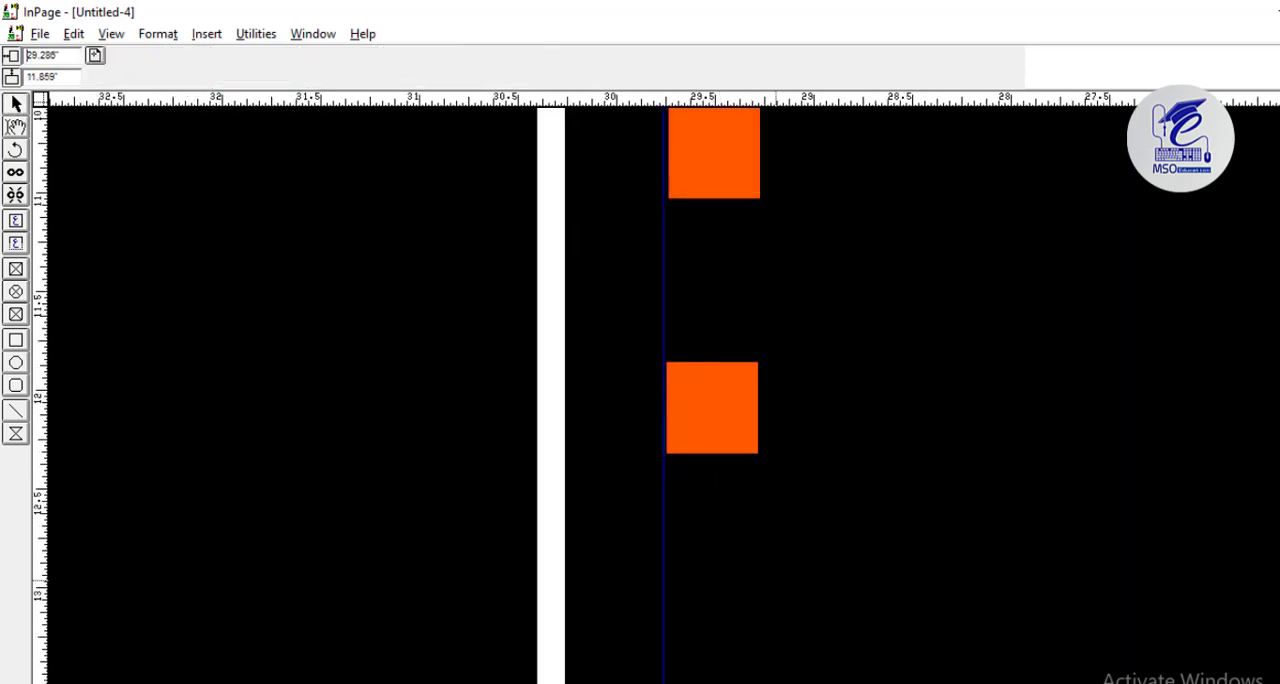
{"action": "left_click", "coordinate": [775, 580]}
{"action": "key", "text": "Left"}
{"action": "key", "text": "Left"}
{"action": "key", "text": "Left"}
{"action": "key", "text": "Right"}
{"action": "key", "text": "Right"}
{"action": "key", "text": "Right"}
{"action": "key", "text": "Right"}
{"action": "key", "text": "Right"}
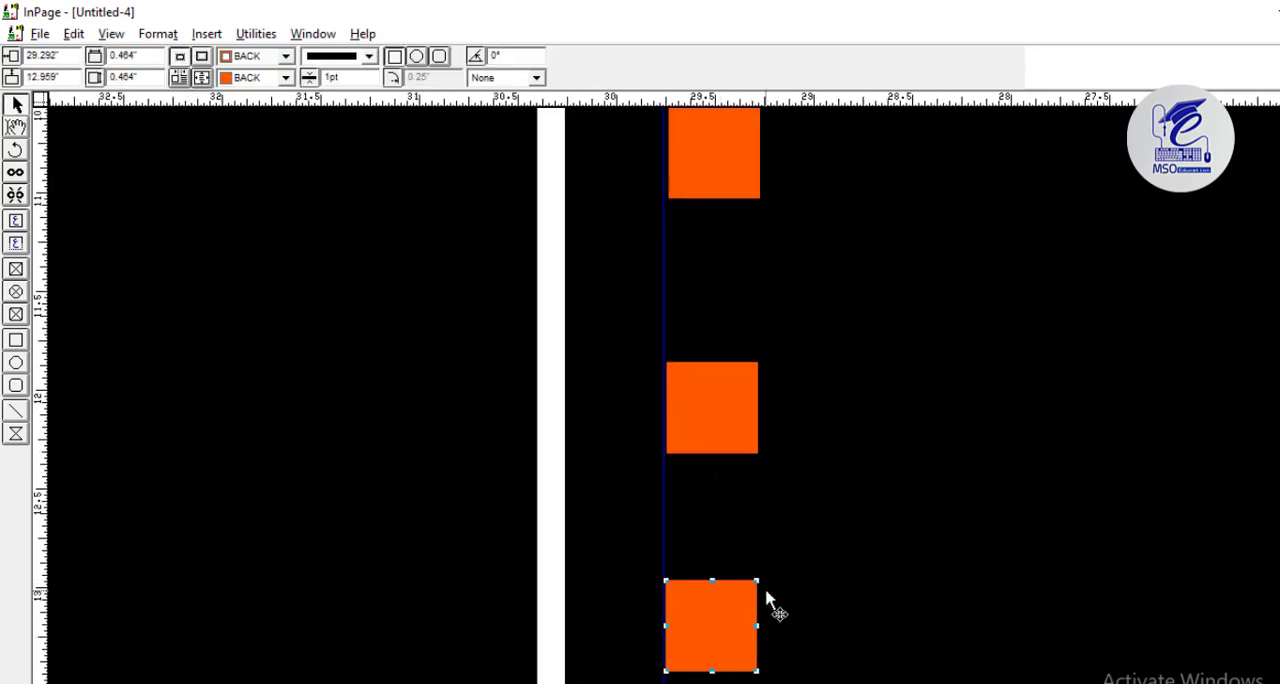
Move the fourth orange square further down to match the spacing of the squares above it.
{"action": "key", "text": "ctrl+5"}
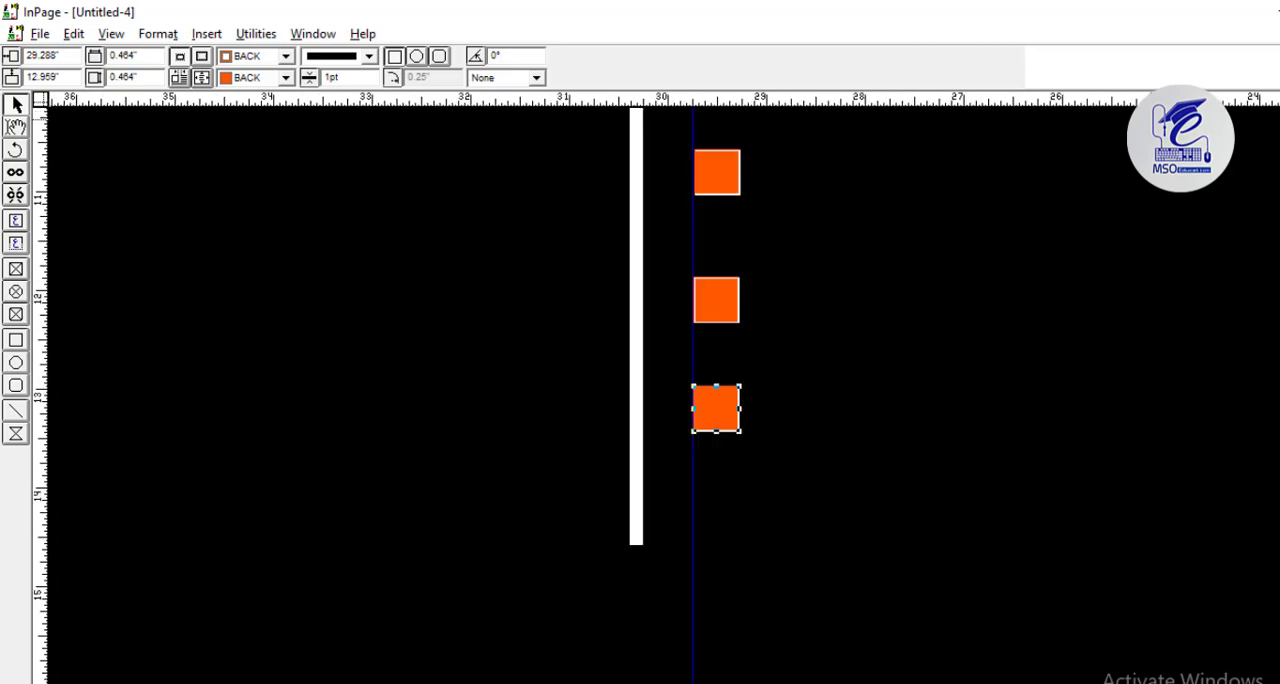
{"action": "scroll", "coordinate": [660, 390], "scroll_direction": "up", "scroll_amount": 3}
{"action": "key", "text": "Down"}
{"action": "key", "text": "Down"}
{"action": "key", "text": "Down"}
{"action": "key", "text": "Down"}
{"action": "key", "text": "Down"}
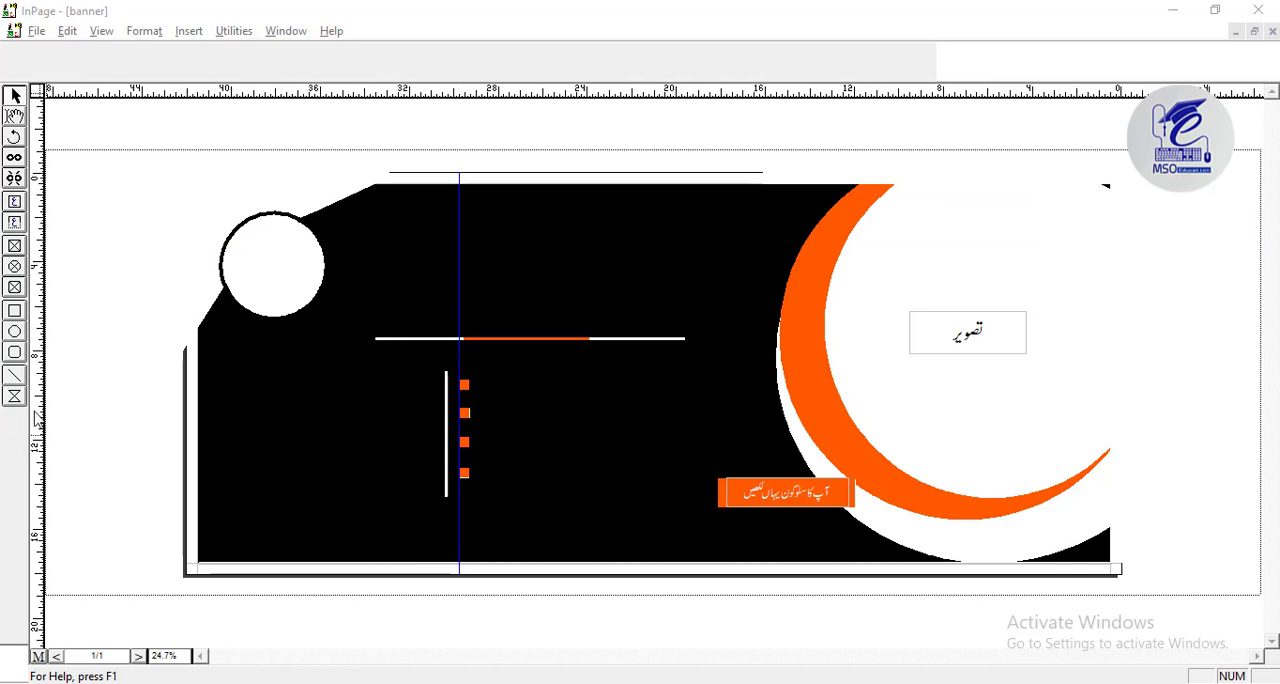
Move all four orange squares together to the left side of the vertical white line, at a horizontal position of 31.088 inches.
{"action": "left_click_drag", "start_coordinate": [503, 622], "coordinate": [455, 379]}
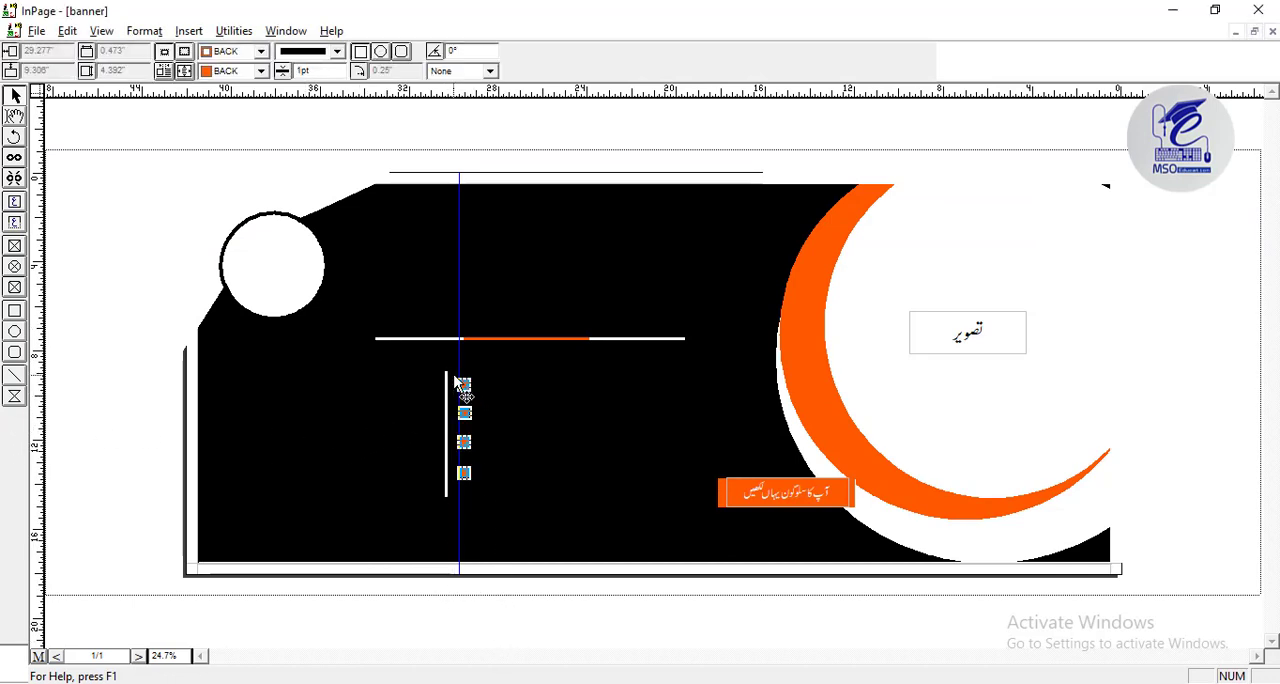
{"action": "key", "text": "Left"}
{"action": "key", "text": "Left"}
{"action": "key", "text": "Left"}
{"action": "key", "text": "Left"}
{"action": "key", "text": "Left"}
{"action": "key", "text": "Left"}
{"action": "key", "text": "Left"}
{"action": "key", "text": "Left"}
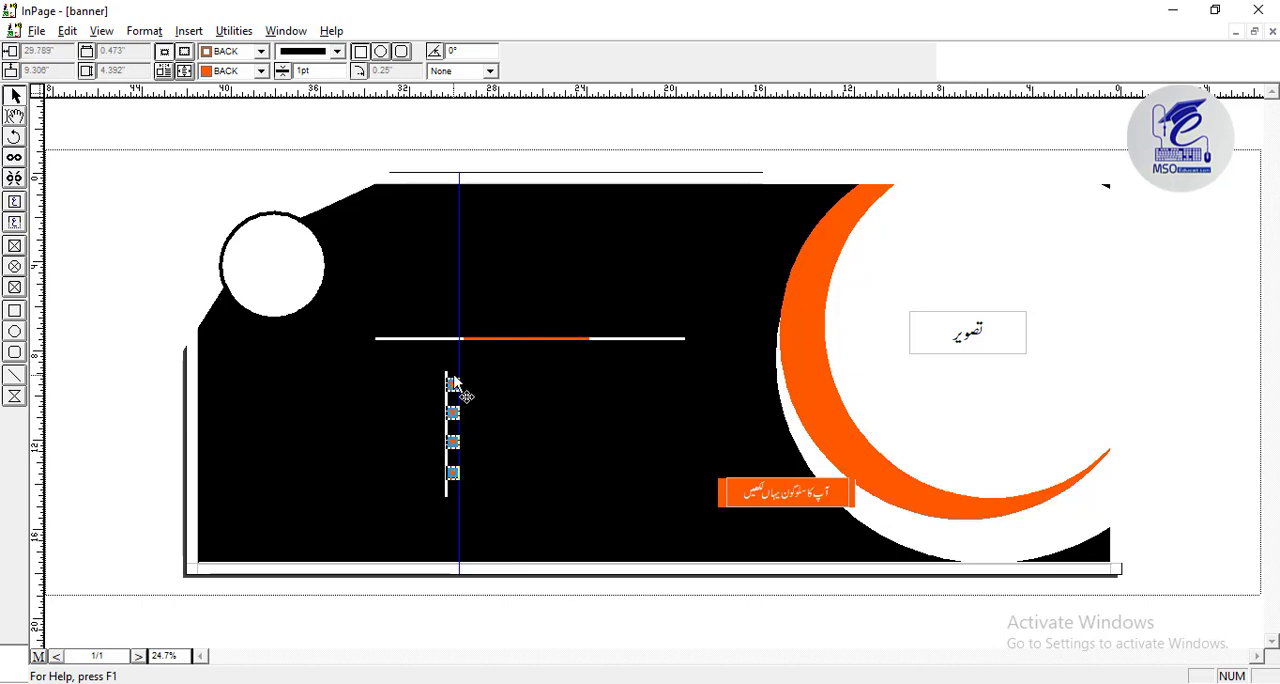
{"action": "key", "text": "Left"}
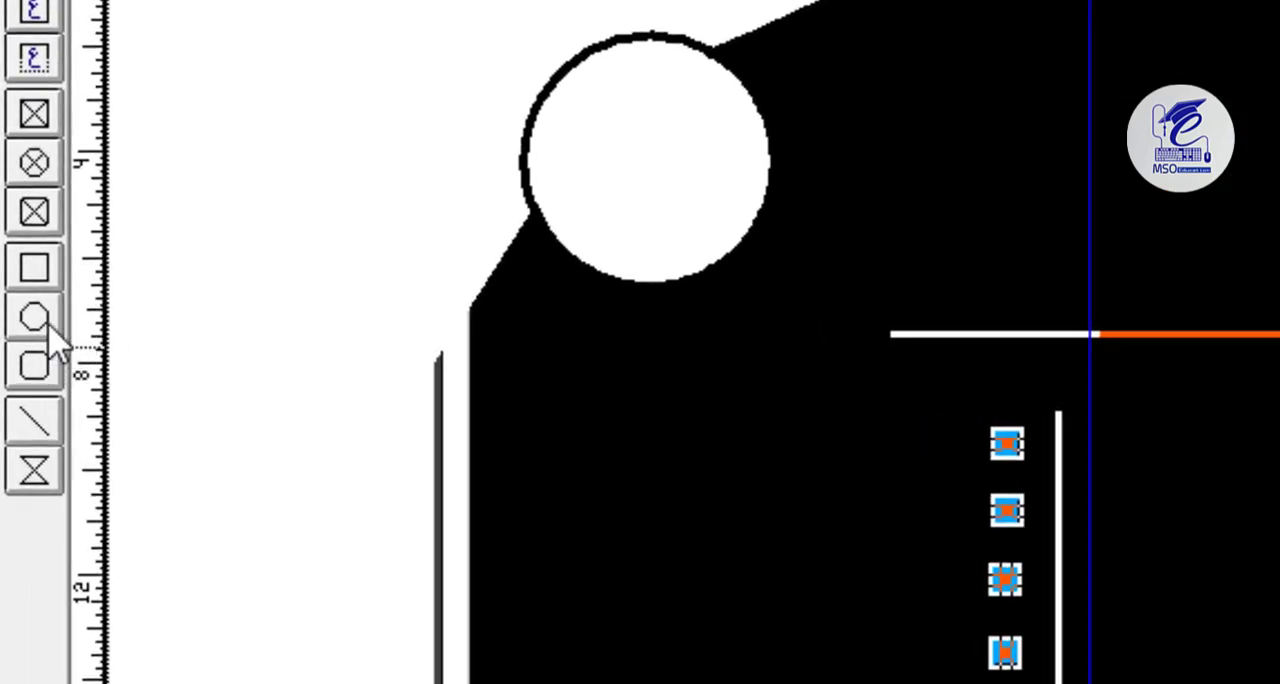
Draw a circle about 0.633 inches wide below the right end of the horizontal line and fill it with BACK.
{"action": "left_click", "coordinate": [47, 322]}
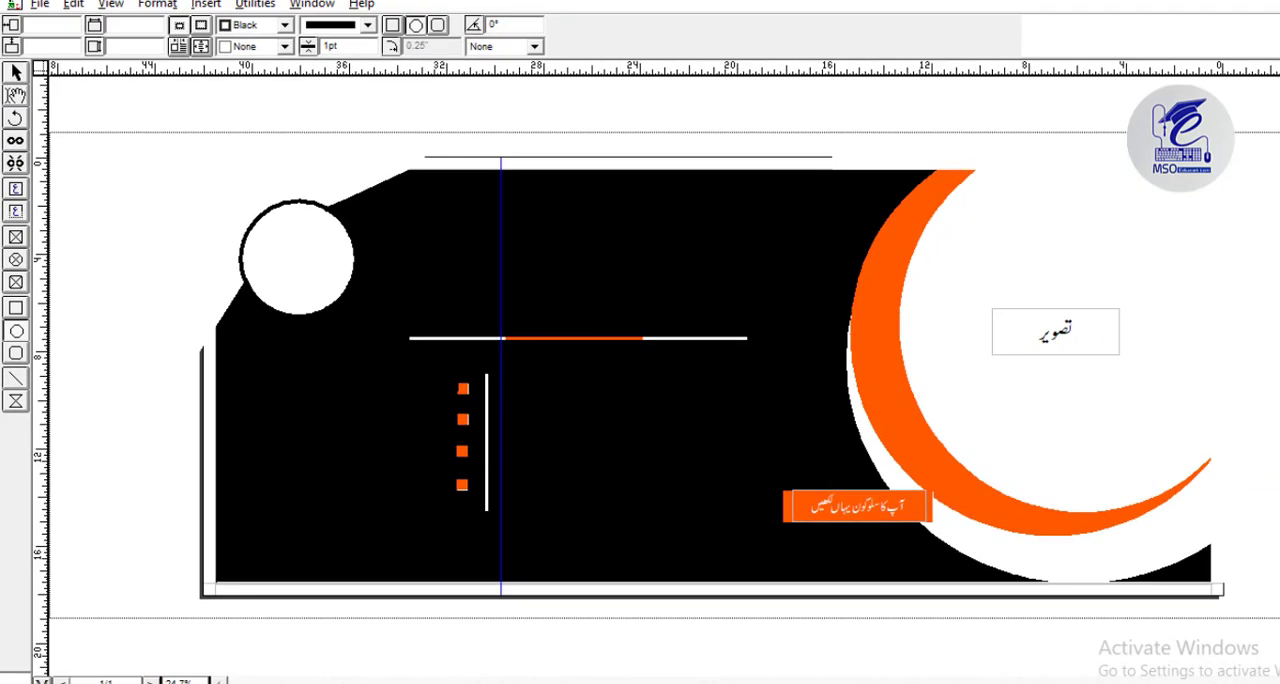
{"action": "mouse_move", "coordinate": [455, 380]}
{"action": "left_mouse_down"}
{"action": "mouse_move", "coordinate": [471, 397]}
{"action": "mouse_move", "coordinate": [752, 388]}
{"action": "left_mouse_up"}
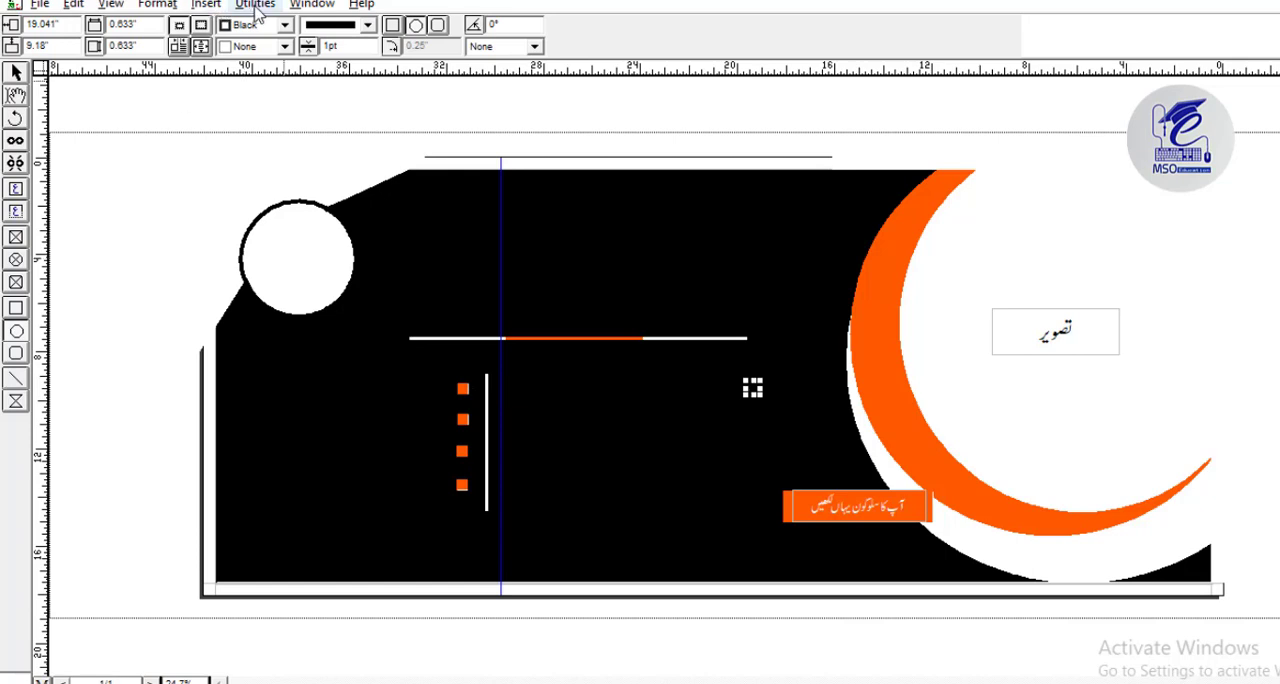
{"action": "left_click", "coordinate": [246, 47]}
{"action": "left_click", "coordinate": [247, 48]}
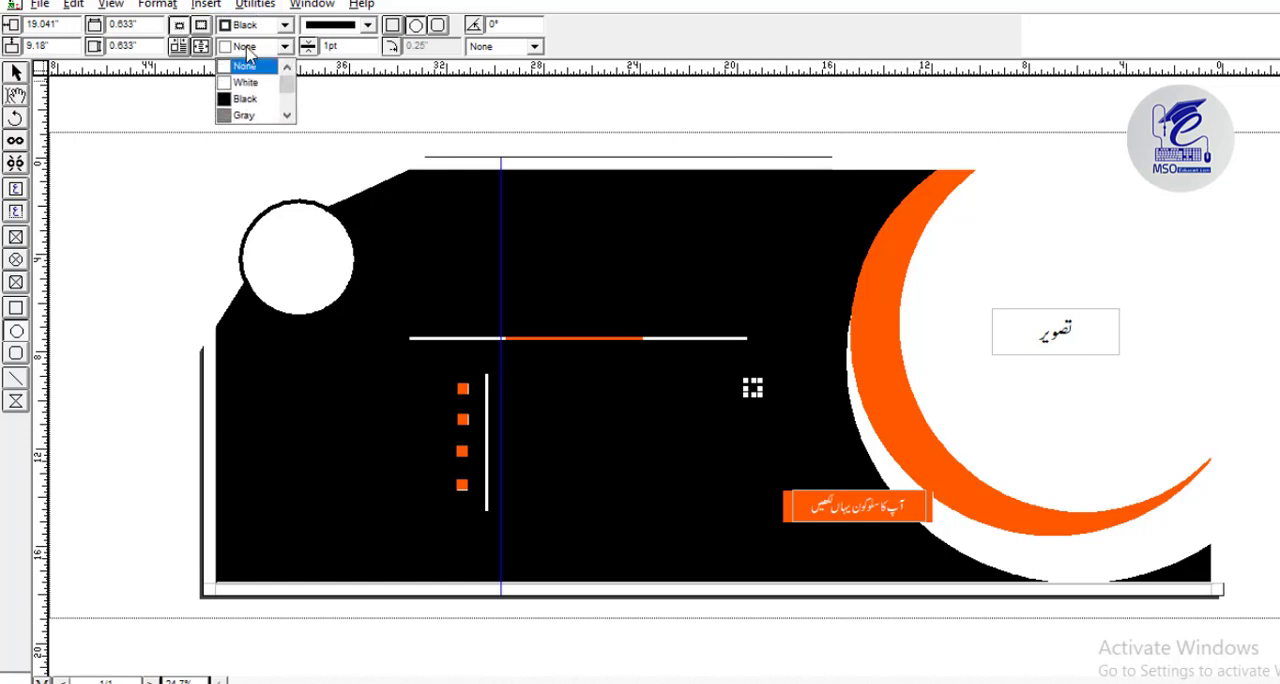
{"action": "left_click_drag", "start_coordinate": [288, 84], "coordinate": [291, 117]}
{"action": "left_click", "coordinate": [257, 102]}
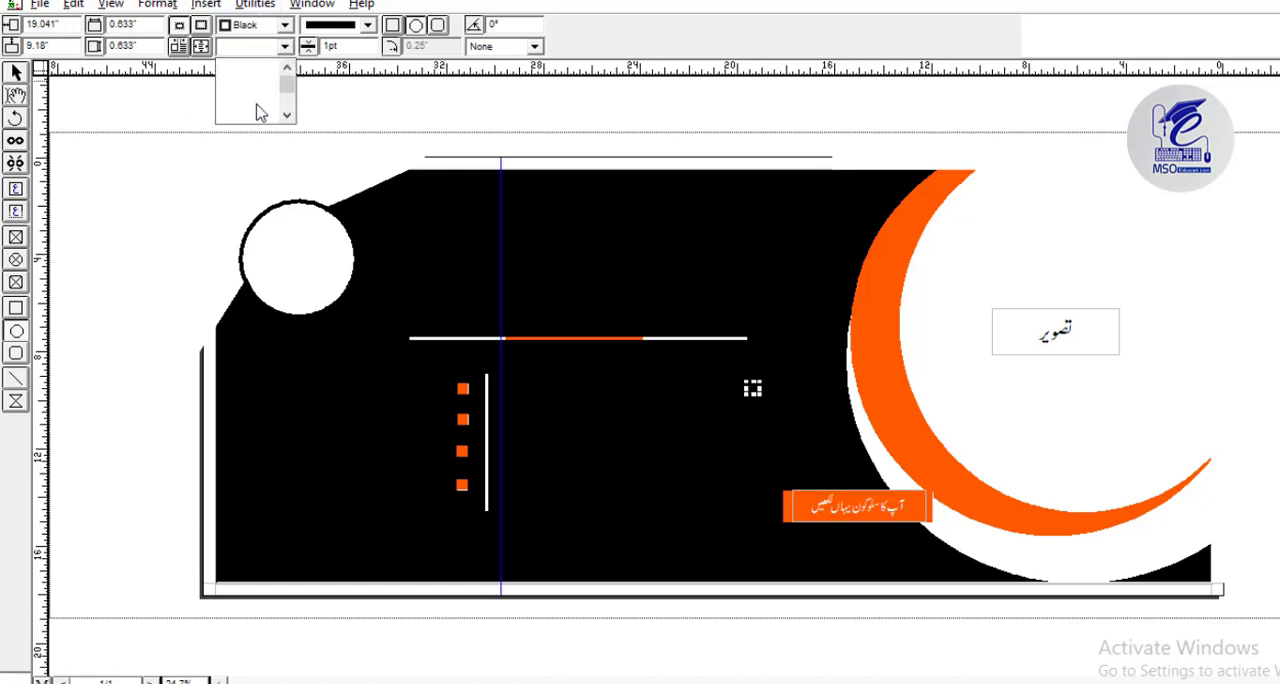
Set the small circle's border color to BACK and select the finished circle.
{"action": "left_click", "coordinate": [250, 46]}
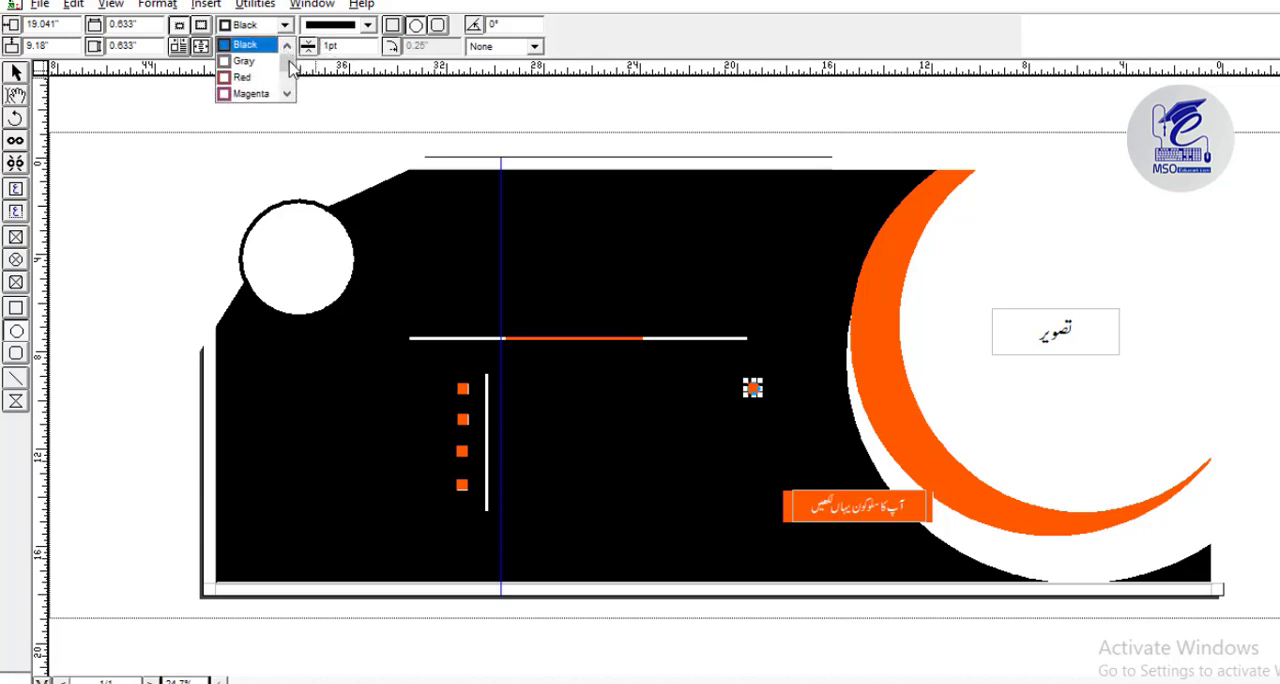
{"action": "left_click_drag", "start_coordinate": [288, 58], "coordinate": [288, 100]}
{"action": "left_click", "coordinate": [250, 77]}
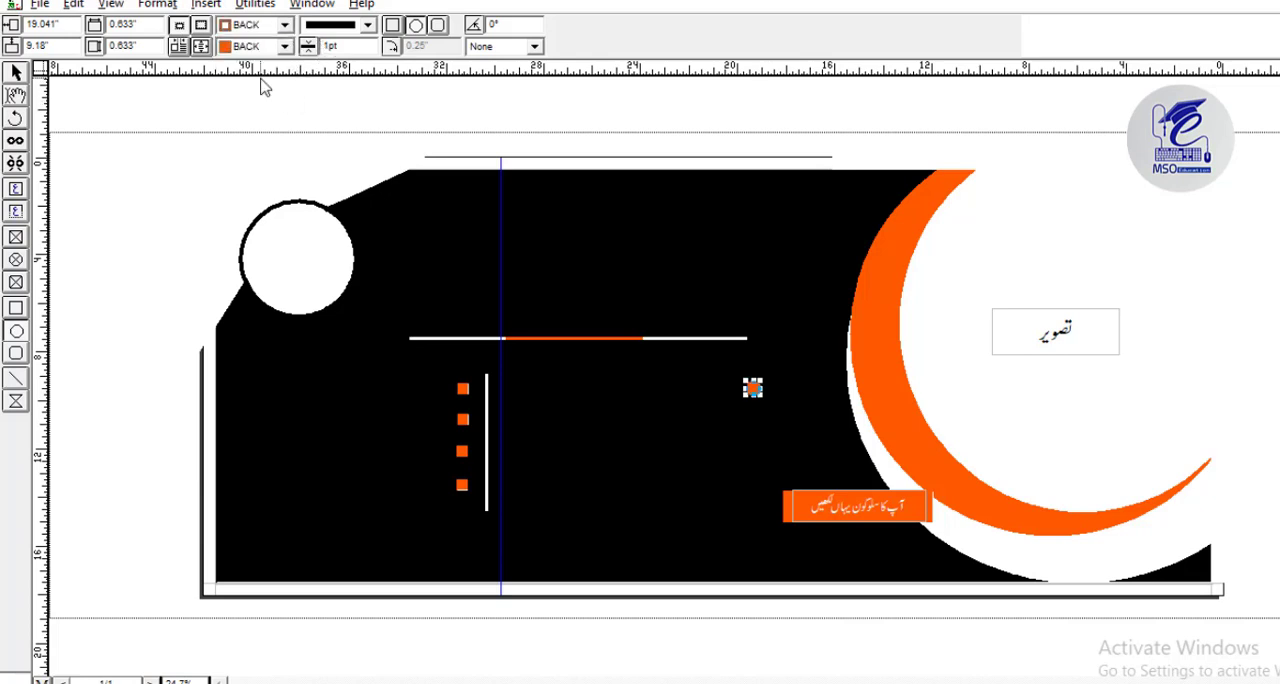
{"action": "left_click", "coordinate": [17, 74]}
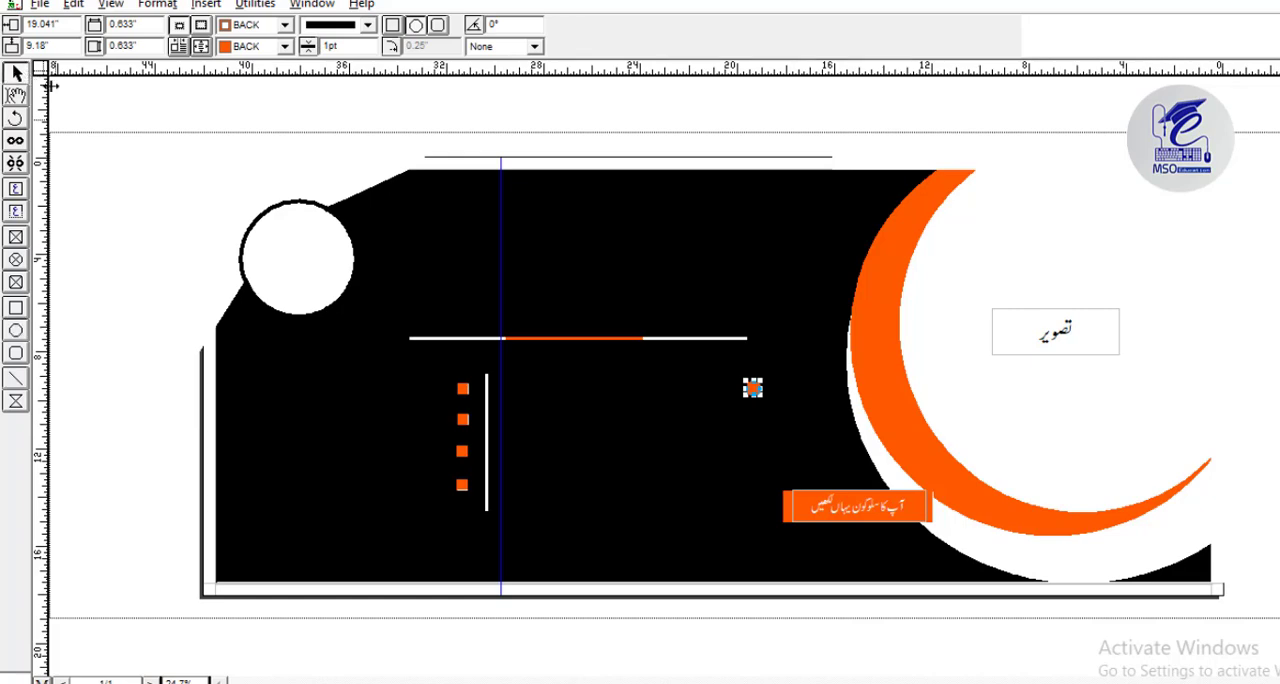
{"action": "left_click", "coordinate": [262, 149]}
{"action": "left_click", "coordinate": [757, 390]}
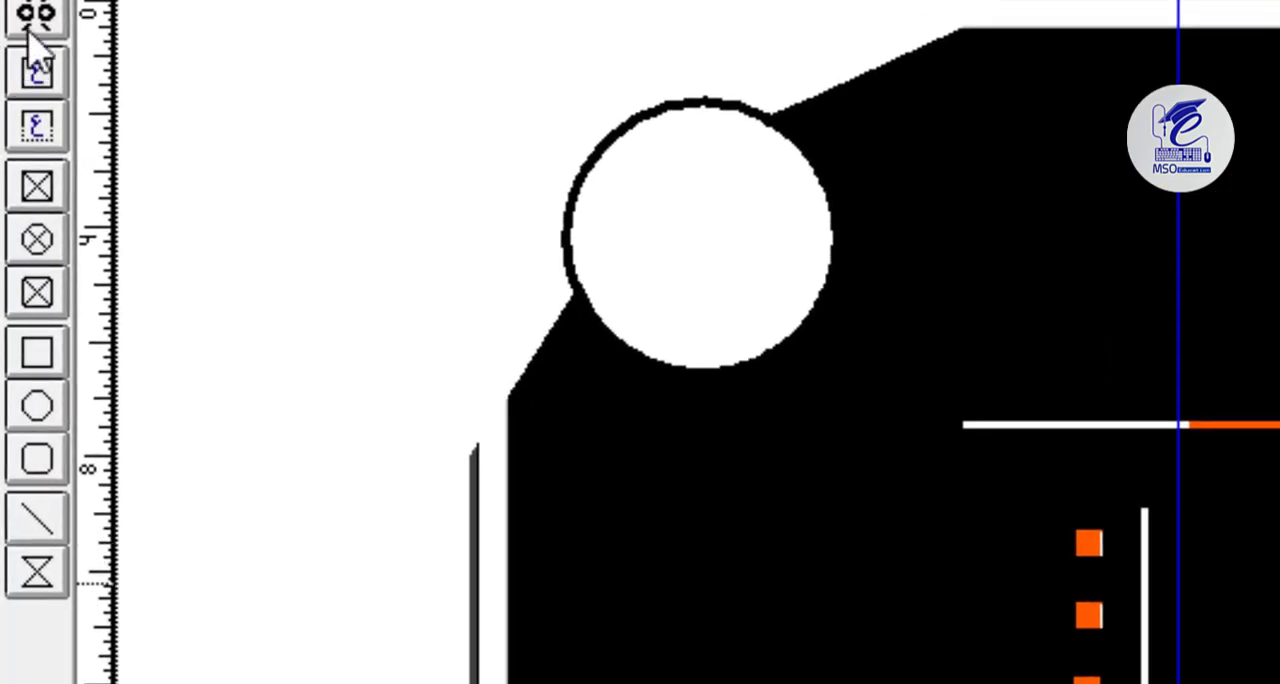
Draw a text box to the left of the small orange circle and enter گرافکس ڈیزائن کورس at 36 pt.
{"action": "left_click", "coordinate": [42, 74]}
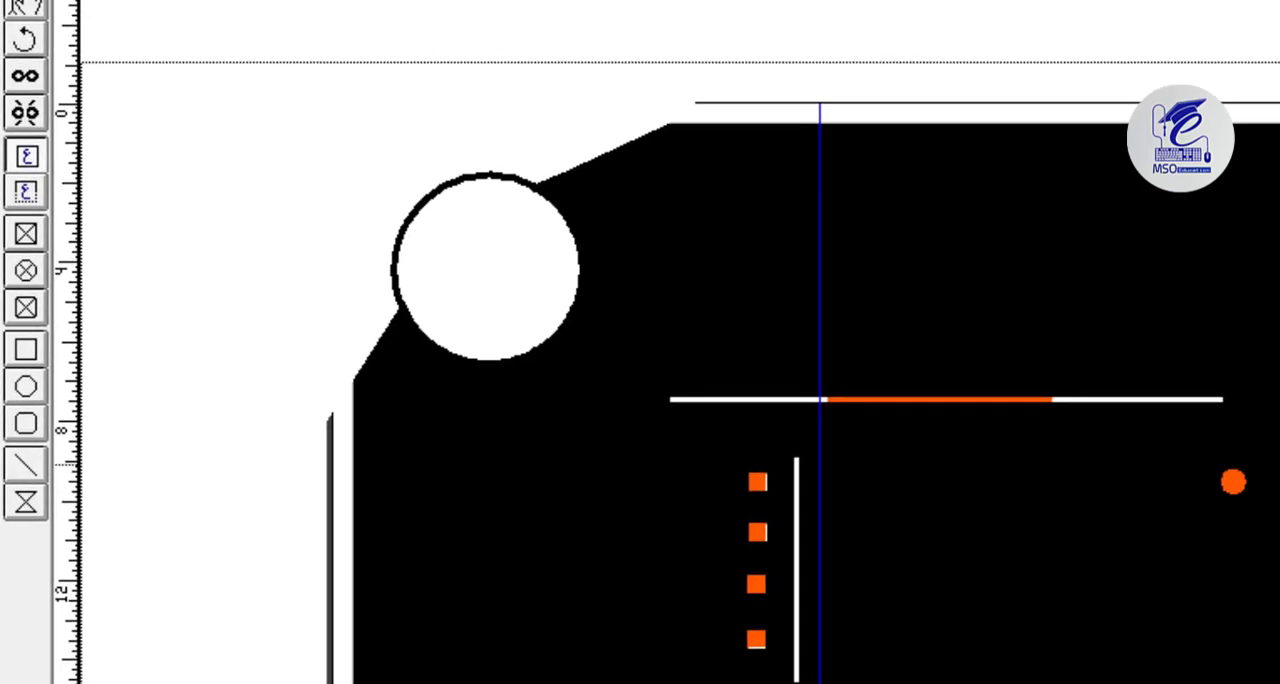
{"action": "left_click_drag", "start_coordinate": [1064, 464], "coordinate": [1205, 510]}
{"action": "left_click_drag", "start_coordinate": [1064, 510], "coordinate": [861, 506]}
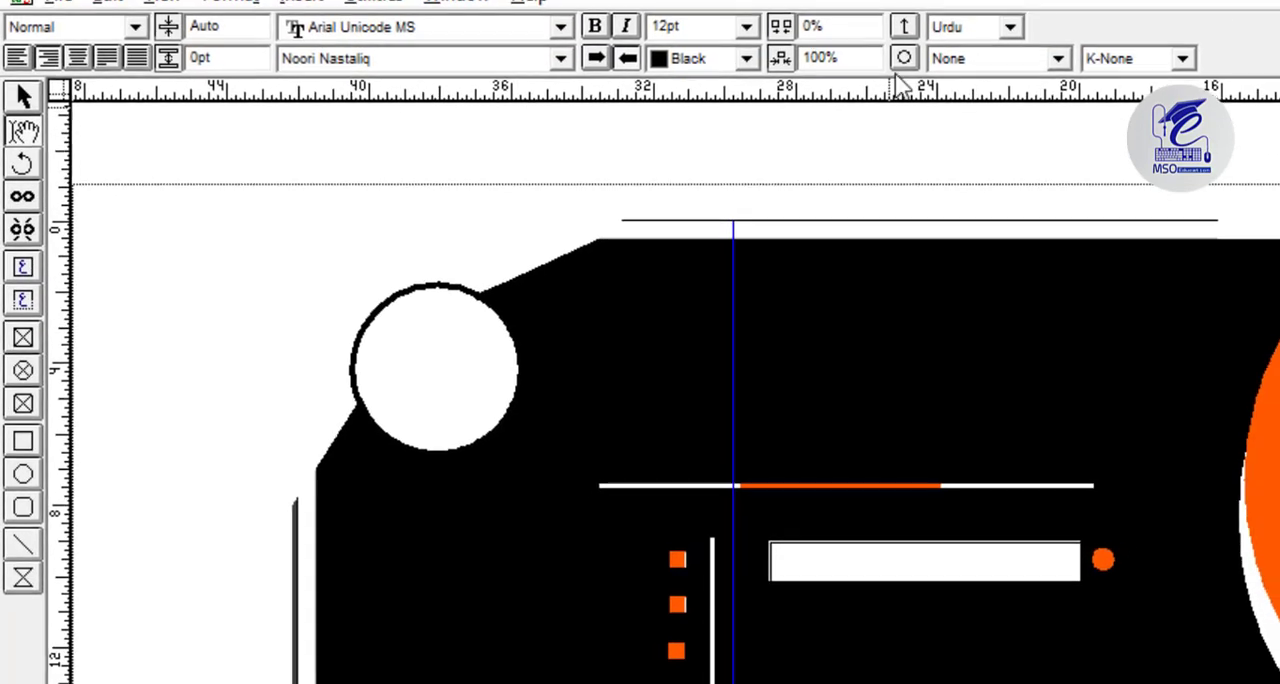
{"action": "left_click", "coordinate": [746, 28]}
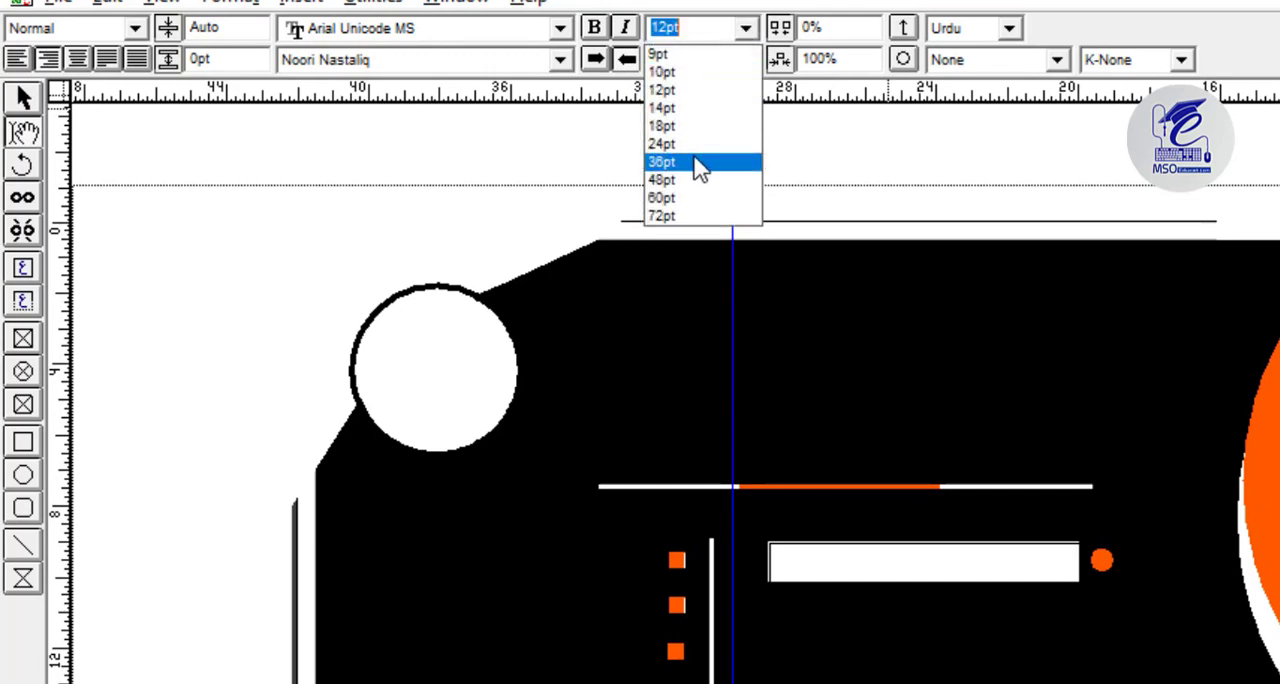
{"action": "left_click", "coordinate": [699, 163]}
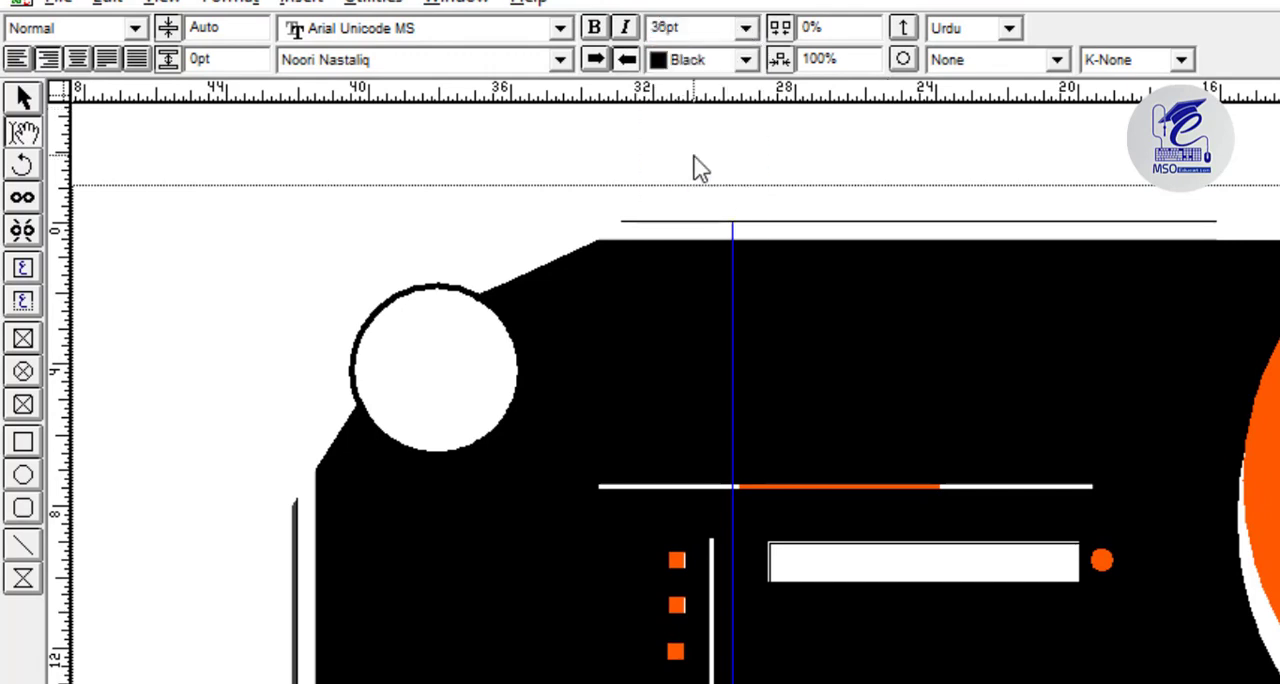
{"action": "type", "text": "گرافکس ڈیزائن کورس"}
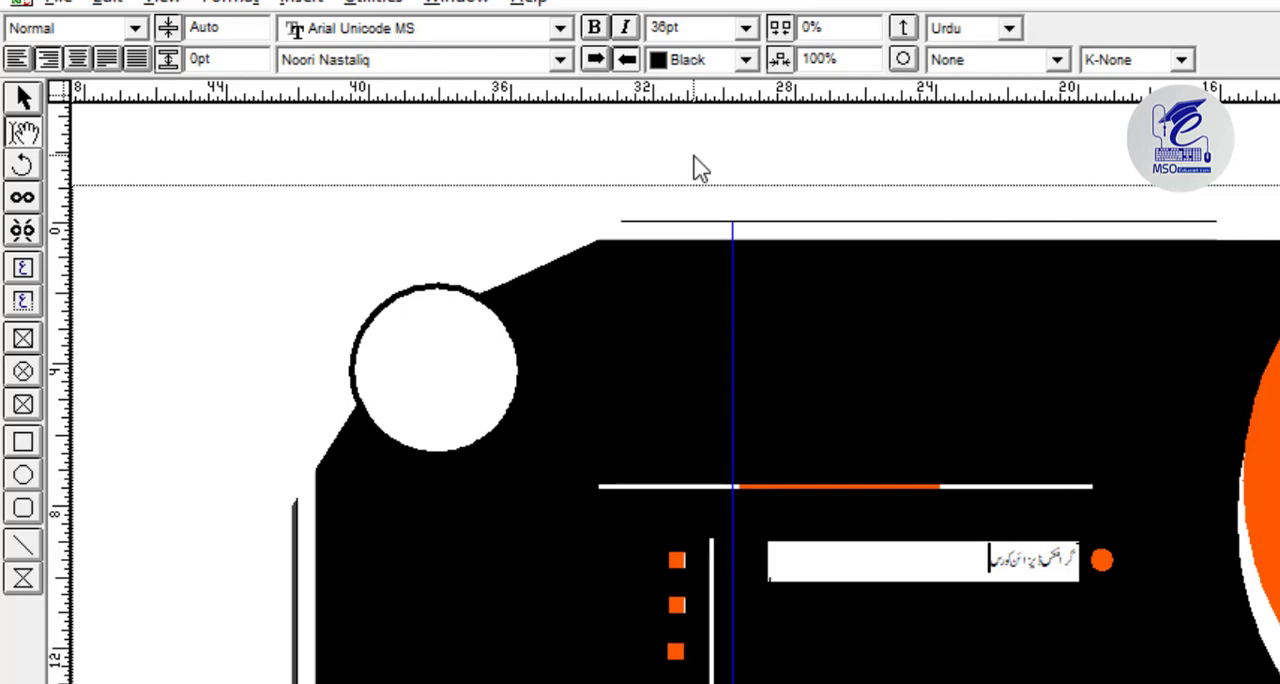
Set the entire course text to White at 48 pt.
{"action": "key", "text": "ctrl+a"}
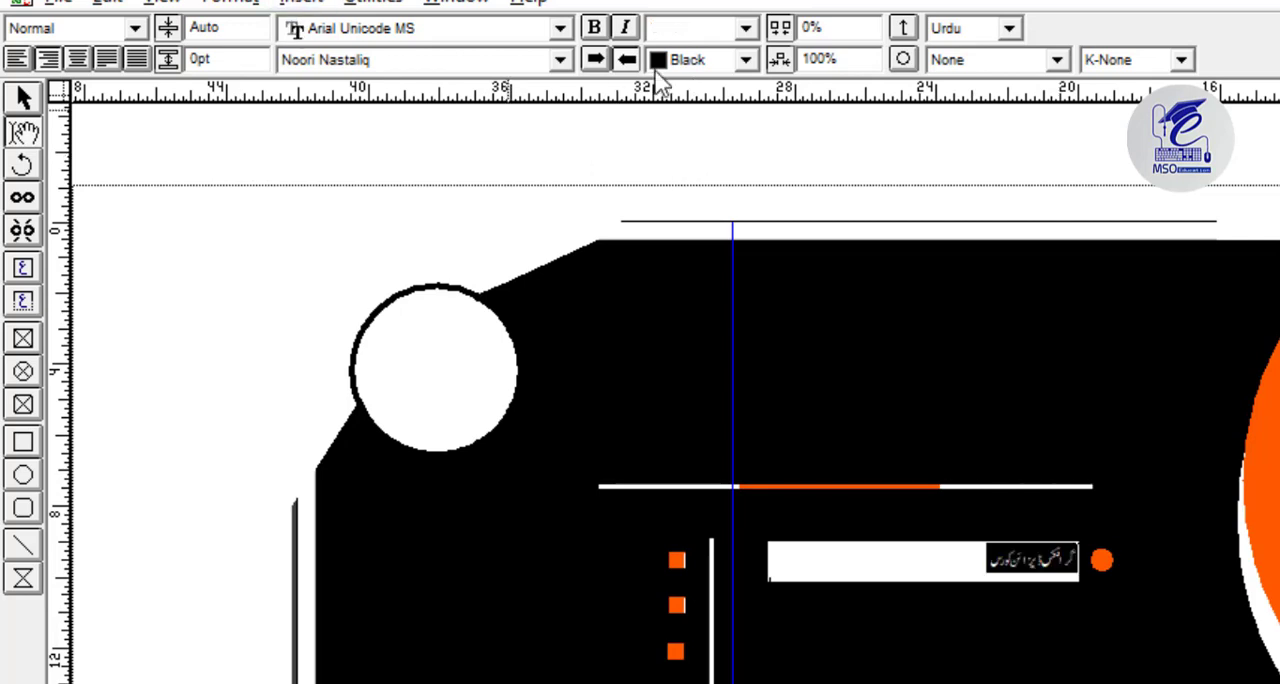
{"action": "left_click", "coordinate": [670, 60]}
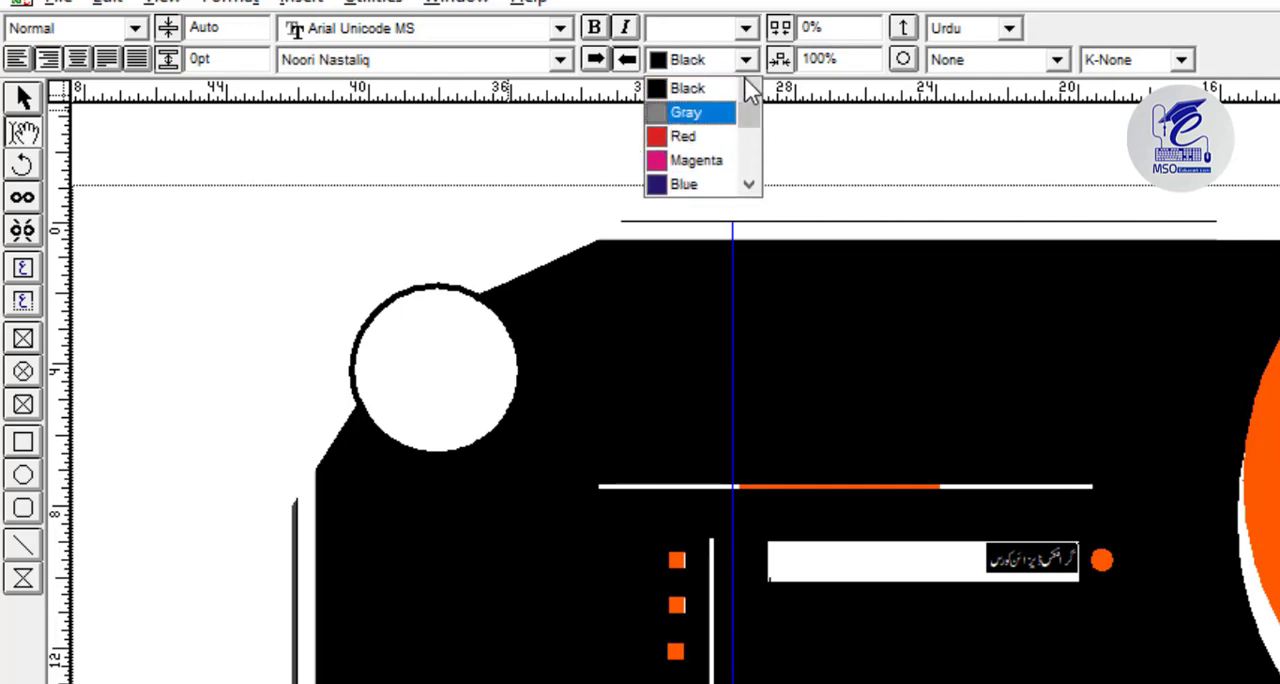
{"action": "left_click", "coordinate": [748, 93]}
{"action": "left_click", "coordinate": [712, 92]}
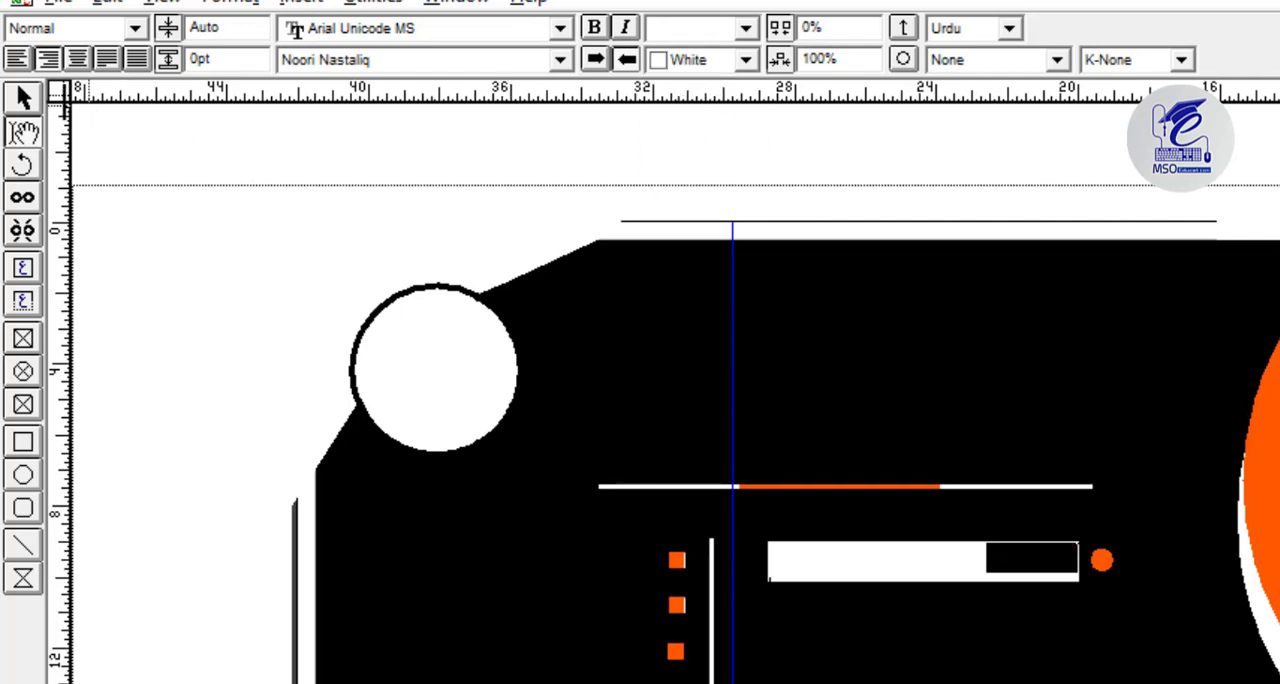
{"action": "left_click", "coordinate": [747, 32]}
{"action": "left_click", "coordinate": [703, 164]}
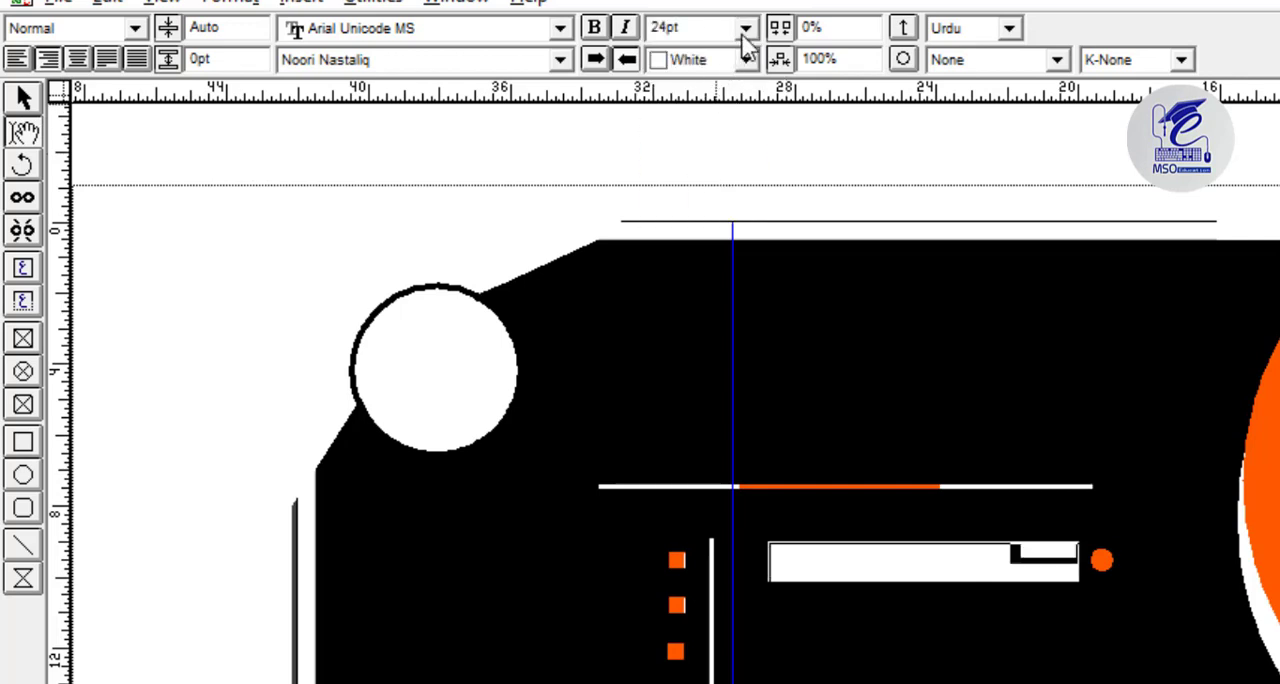
{"action": "left_click", "coordinate": [747, 28]}
{"action": "left_click", "coordinate": [718, 181]}
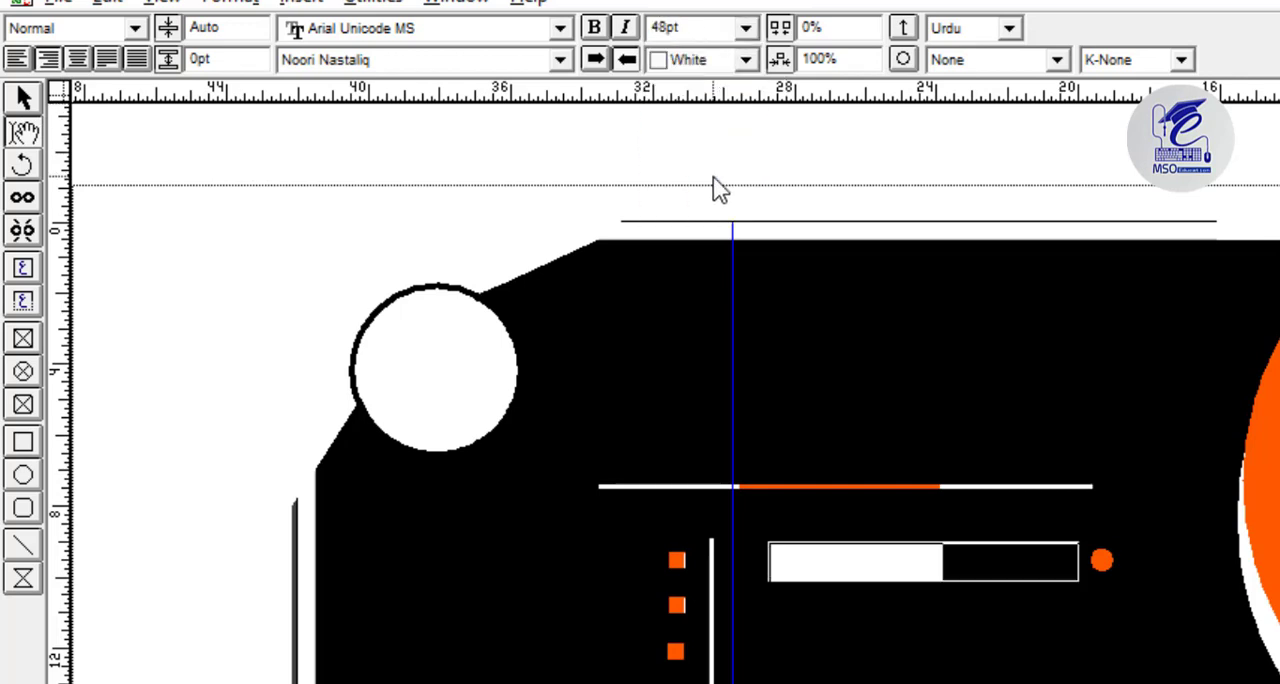
{"action": "left_click", "coordinate": [25, 97]}
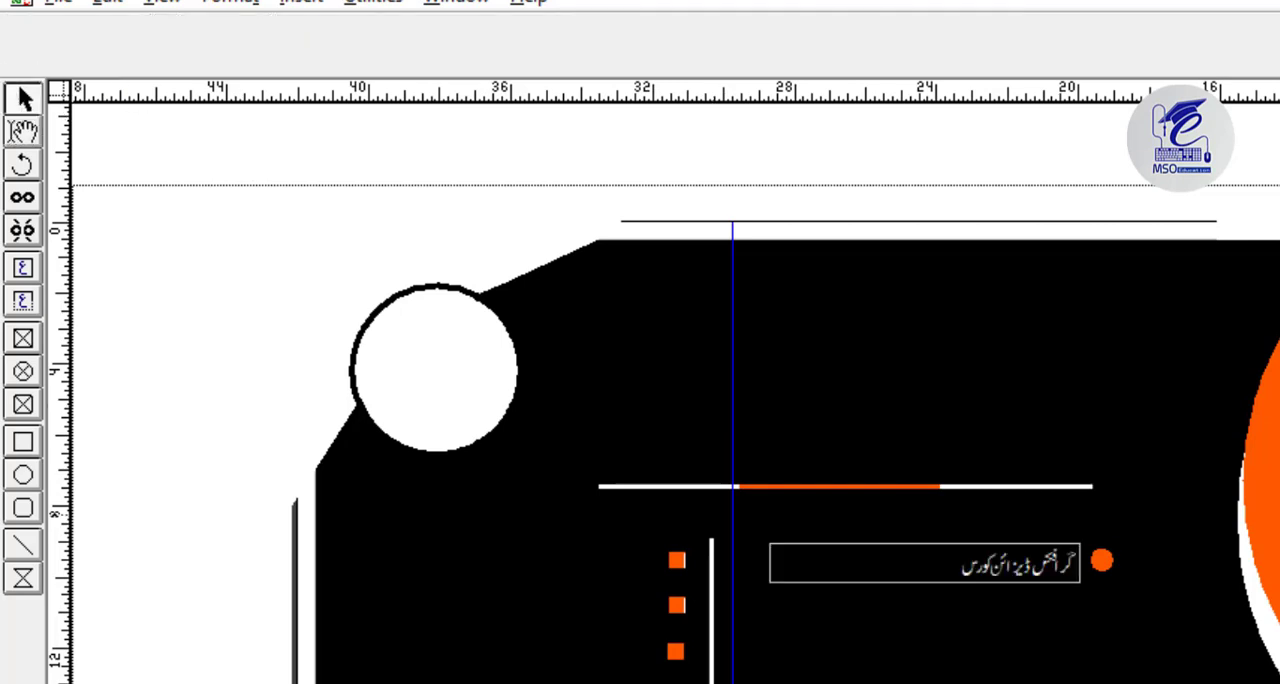
Move the small orange circle down slightly to line up with the course text, and group the circle with the text box.
{"action": "left_click", "coordinate": [1101, 561]}
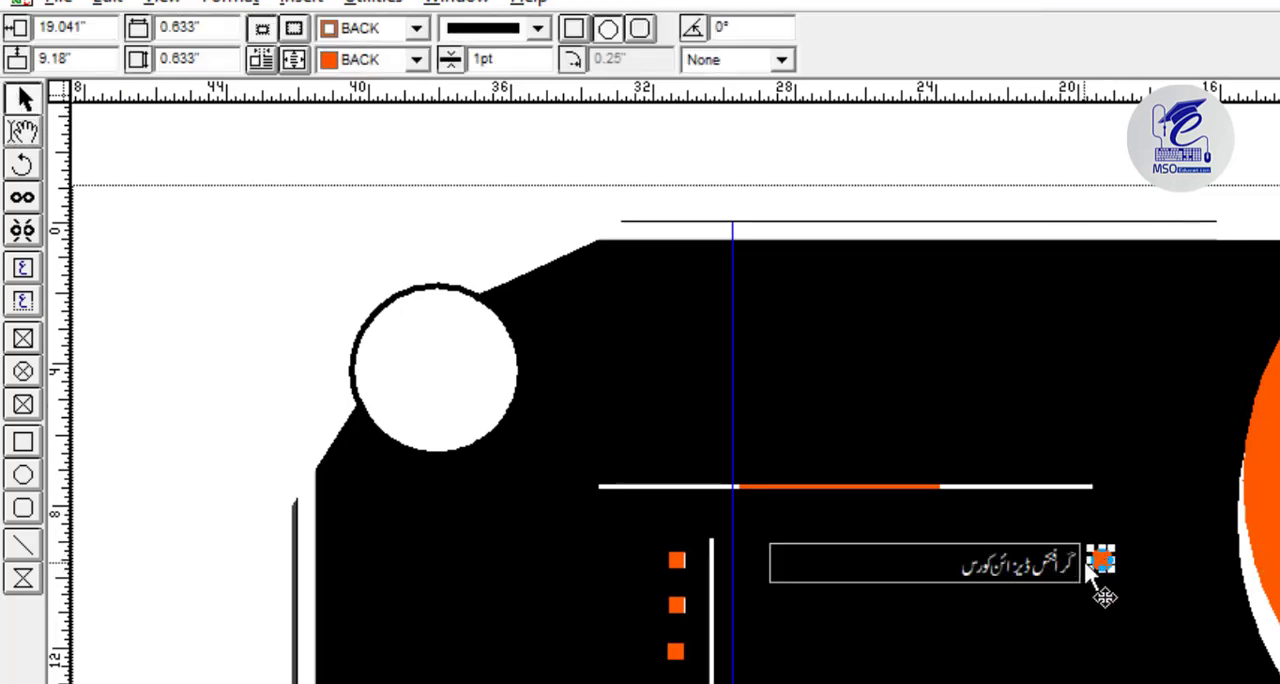
{"action": "left_click_drag", "start_coordinate": [1118, 578], "coordinate": [1118, 584]}
{"action": "left_click", "coordinate": [1038, 556]}
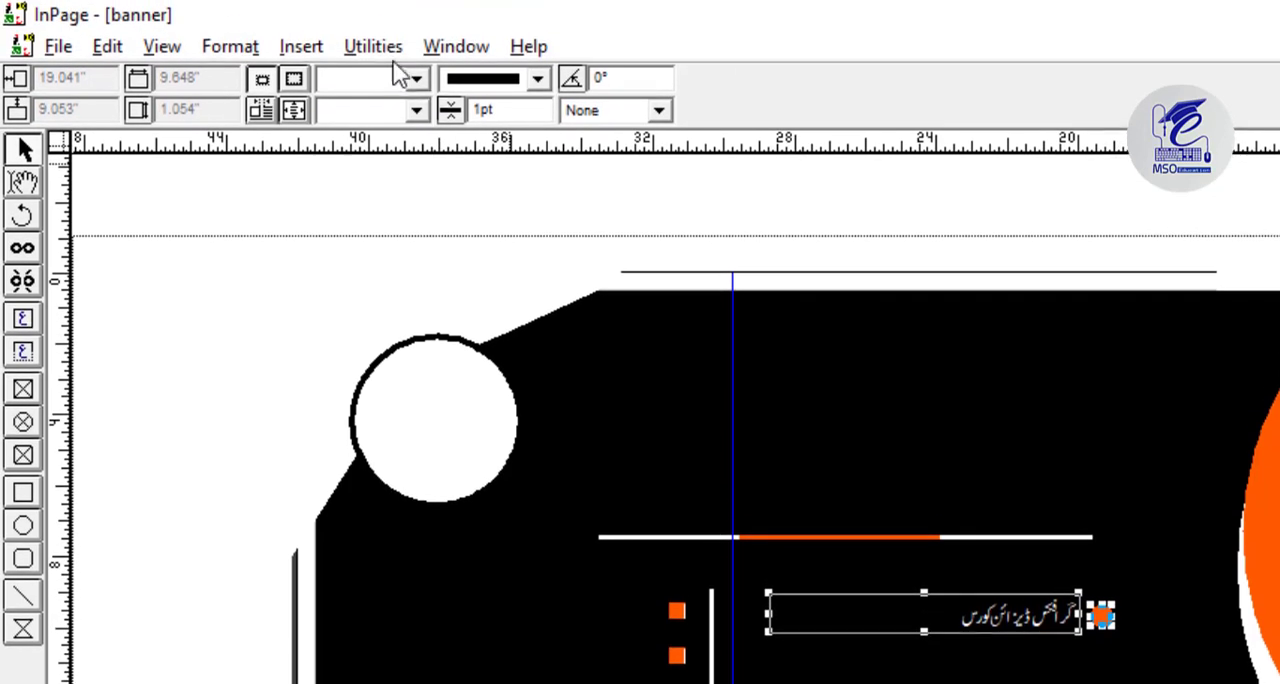
{"action": "left_click", "coordinate": [373, 1]}
{"action": "left_click", "coordinate": [413, 170]}
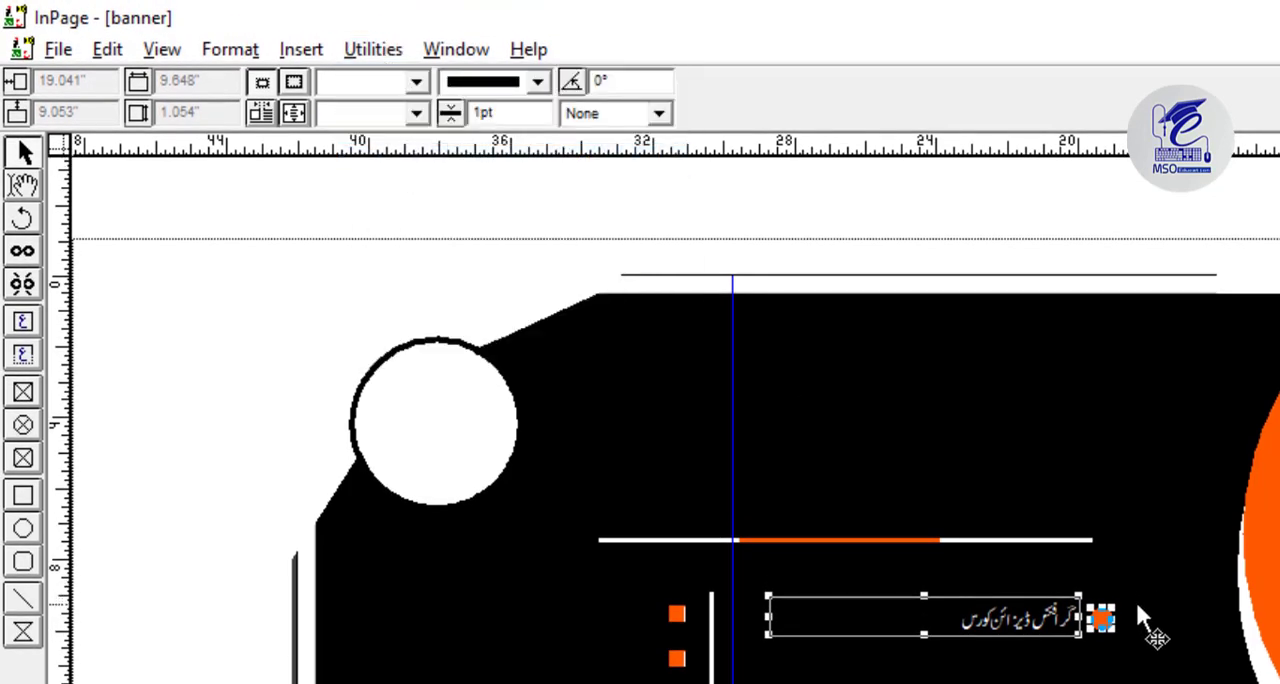
Paste a copy of the text-and-circle group below the original and add a vertical guide along the circles' right edge.
{"action": "right_click", "coordinate": [1072, 624]}
{"action": "left_click", "coordinate": [903, 588]}
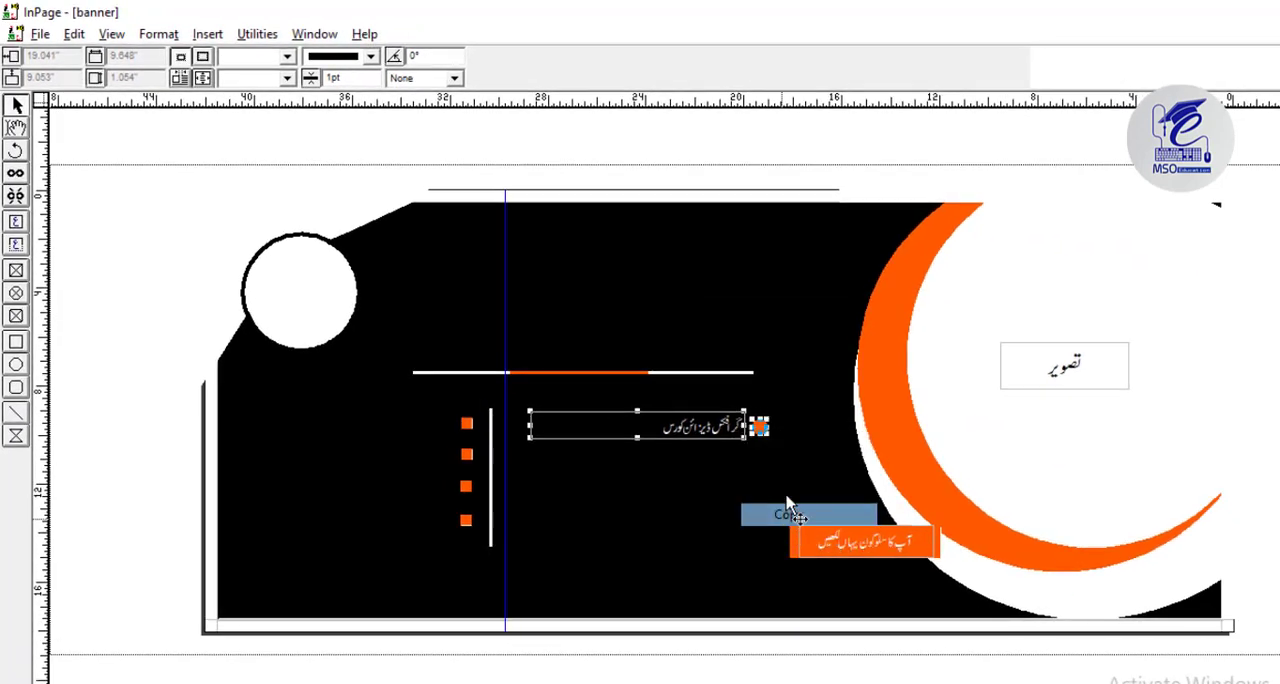
{"action": "right_click", "coordinate": [1105, 619]}
{"action": "left_click", "coordinate": [818, 566]}
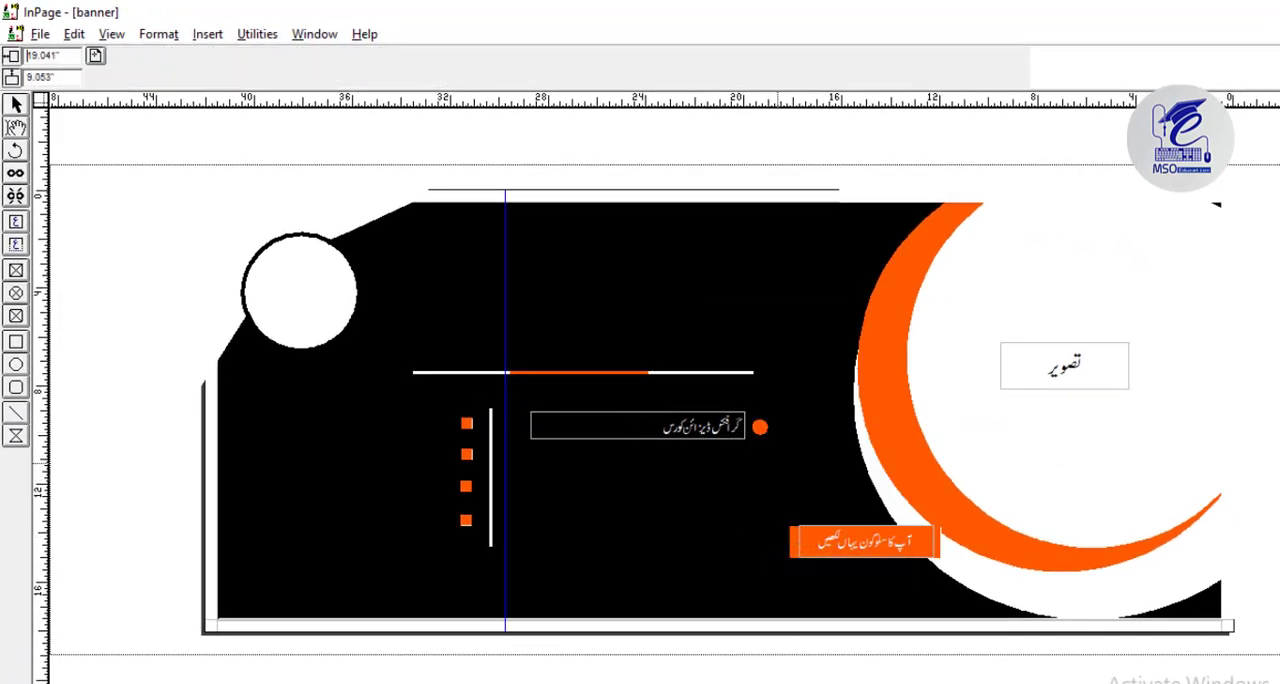
{"action": "left_click", "coordinate": [769, 453]}
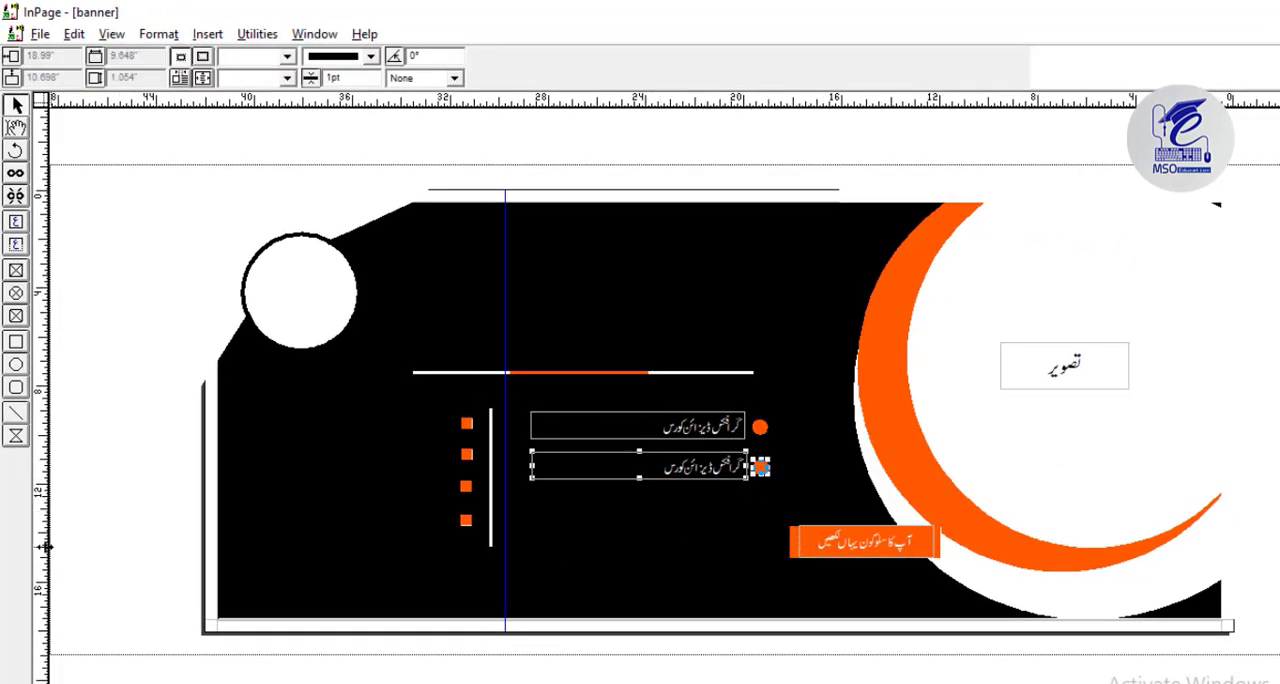
{"action": "left_click_drag", "start_coordinate": [44, 547], "coordinate": [768, 547]}
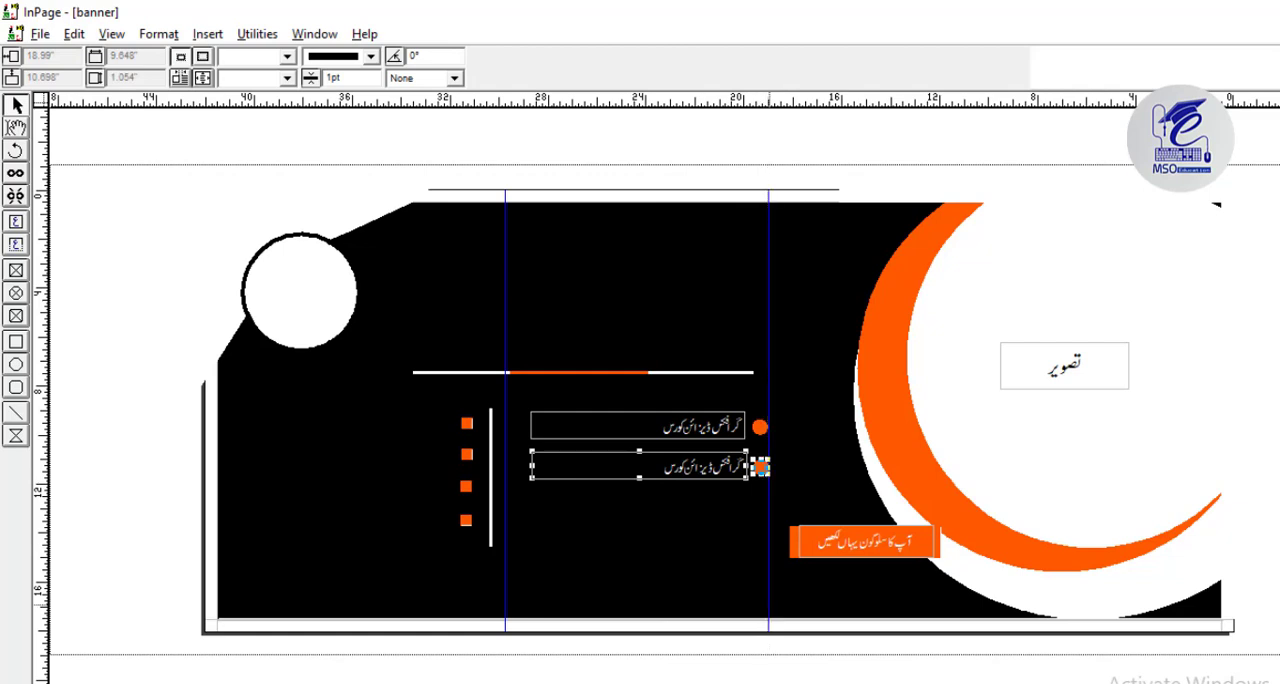
{"action": "key", "text": "ctrl+1"}
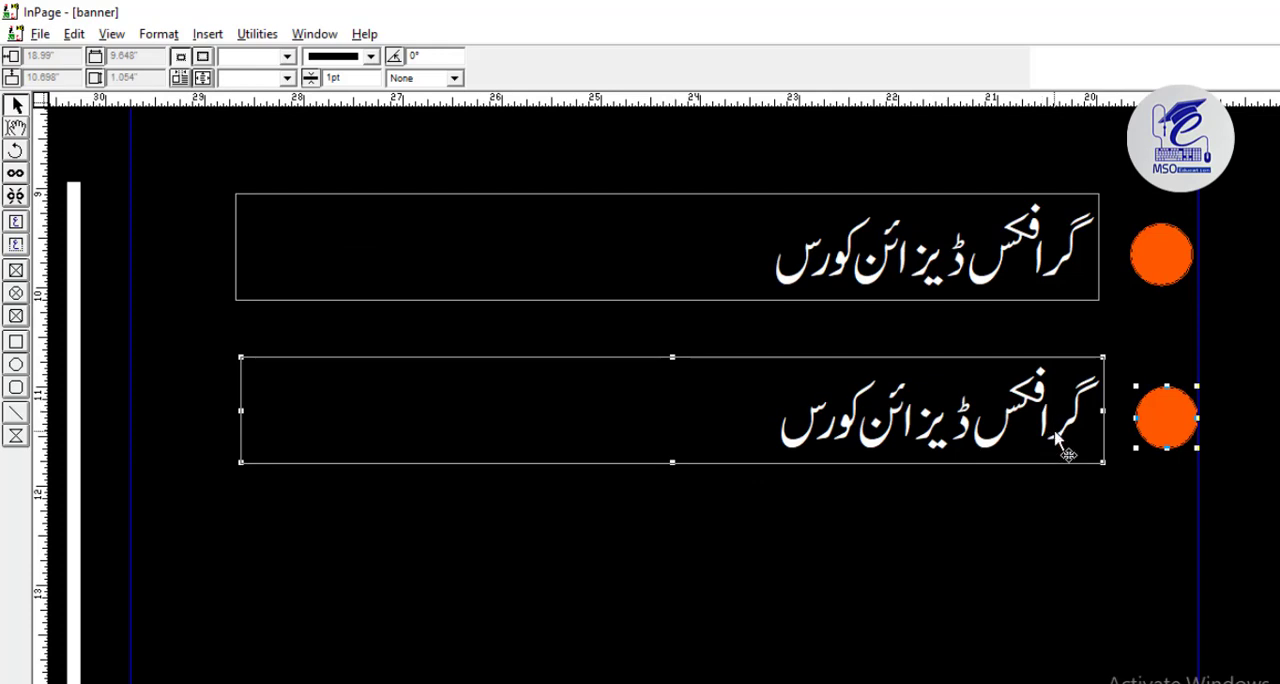
Paste a third text-and-circle group below the second, aligned to the vertical guide, and move it up closer to the second.
{"action": "right_click", "coordinate": [1083, 453]}
{"action": "left_click", "coordinate": [1150, 587]}
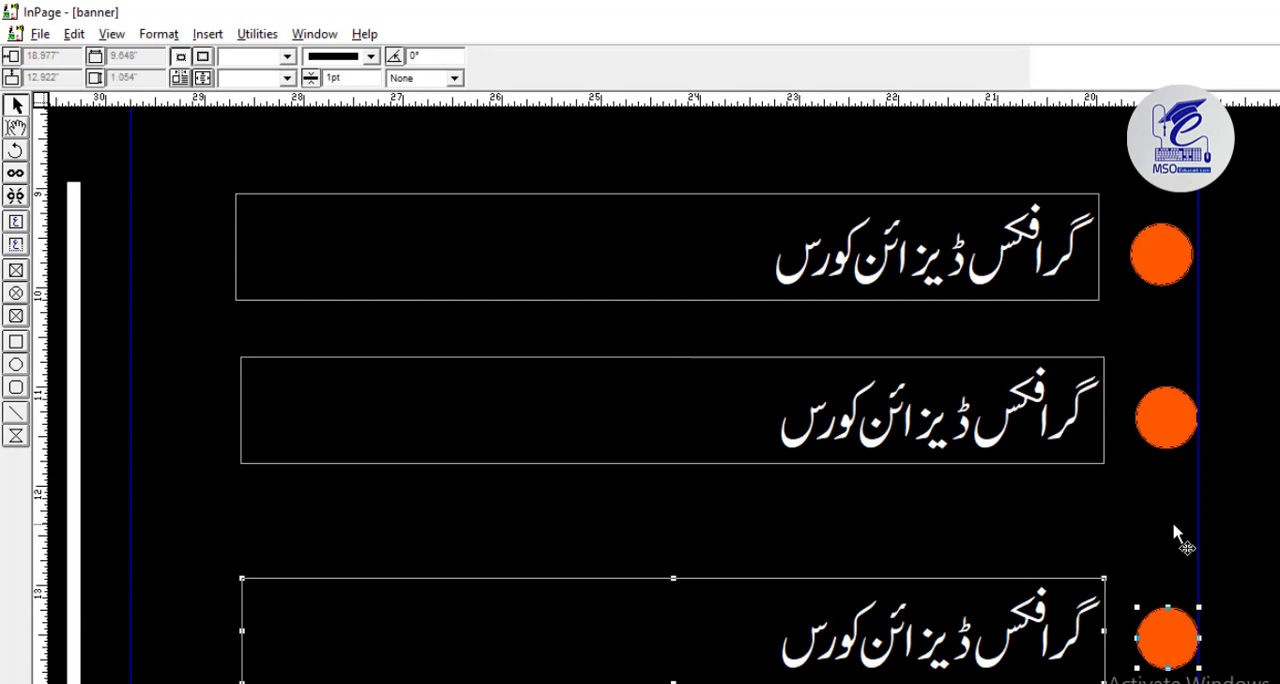
{"action": "key", "text": "F5"}
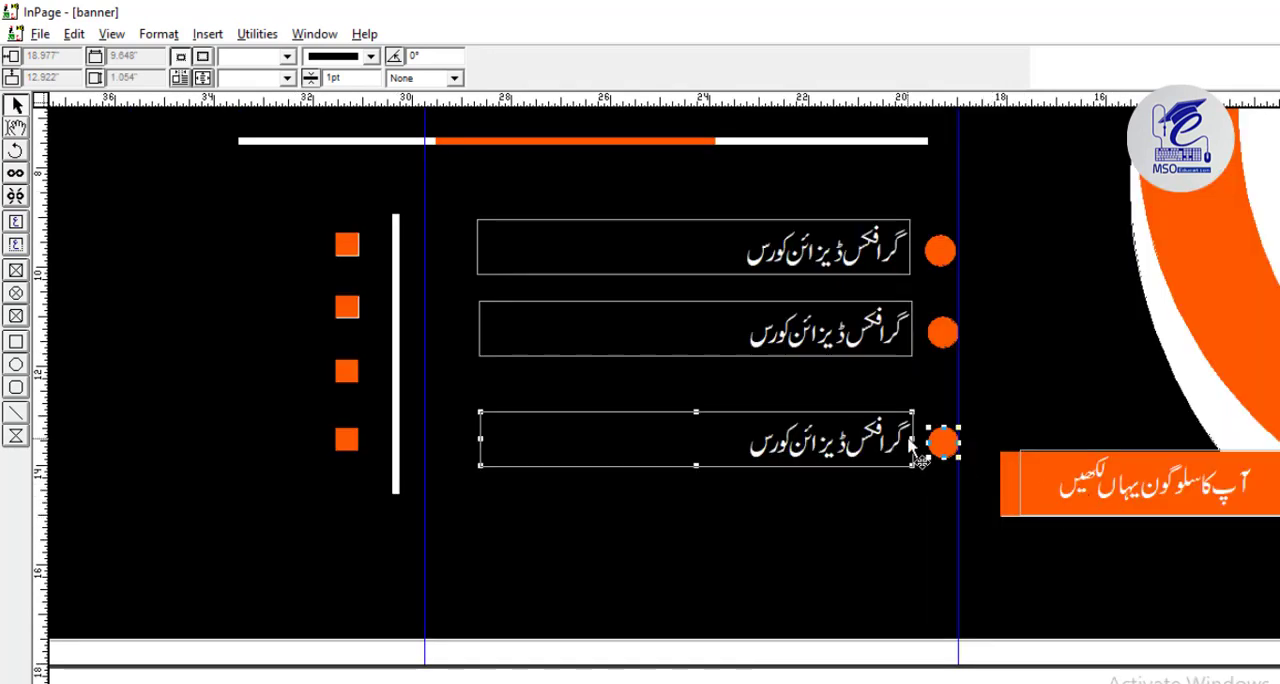
{"action": "key", "text": "Up"}
{"action": "key", "text": "Up"}
{"action": "key", "text": "Up"}
{"action": "key", "text": "Up"}
{"action": "key", "text": "Up"}
{"action": "key", "text": "Up"}
{"action": "key", "text": "Up"}
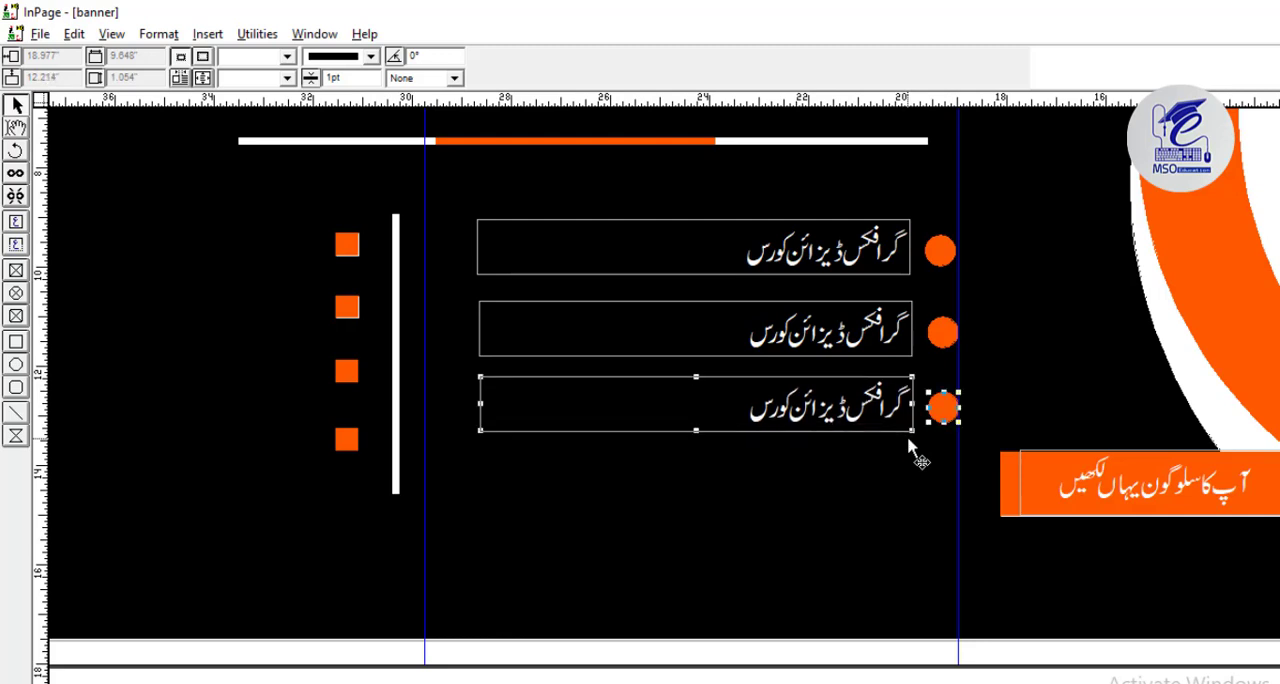
{"action": "key", "text": "Up"}
Move the second text-and-circle group up to a vertical position of 10.54 inches to even out the row spacing.
{"action": "left_click", "coordinate": [950, 332]}
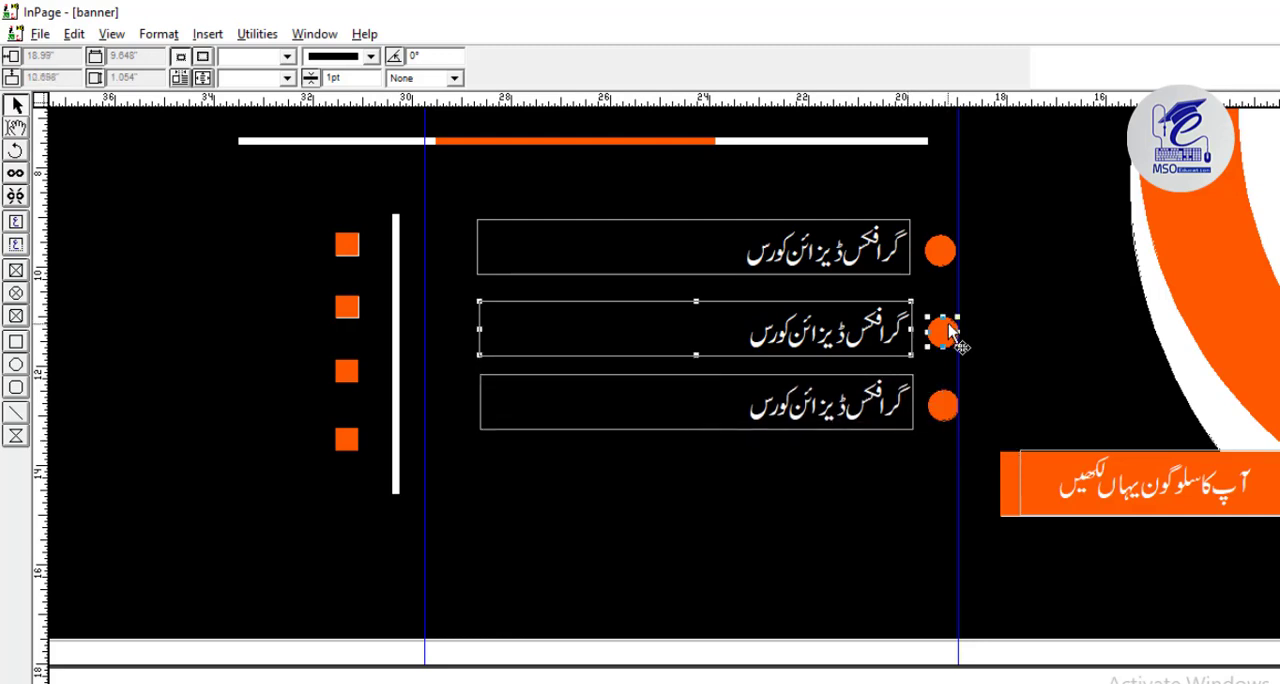
{"action": "key", "text": "Up"}
{"action": "key", "text": "Up"}
{"action": "key", "text": "Up"}
{"action": "key", "text": "Up"}
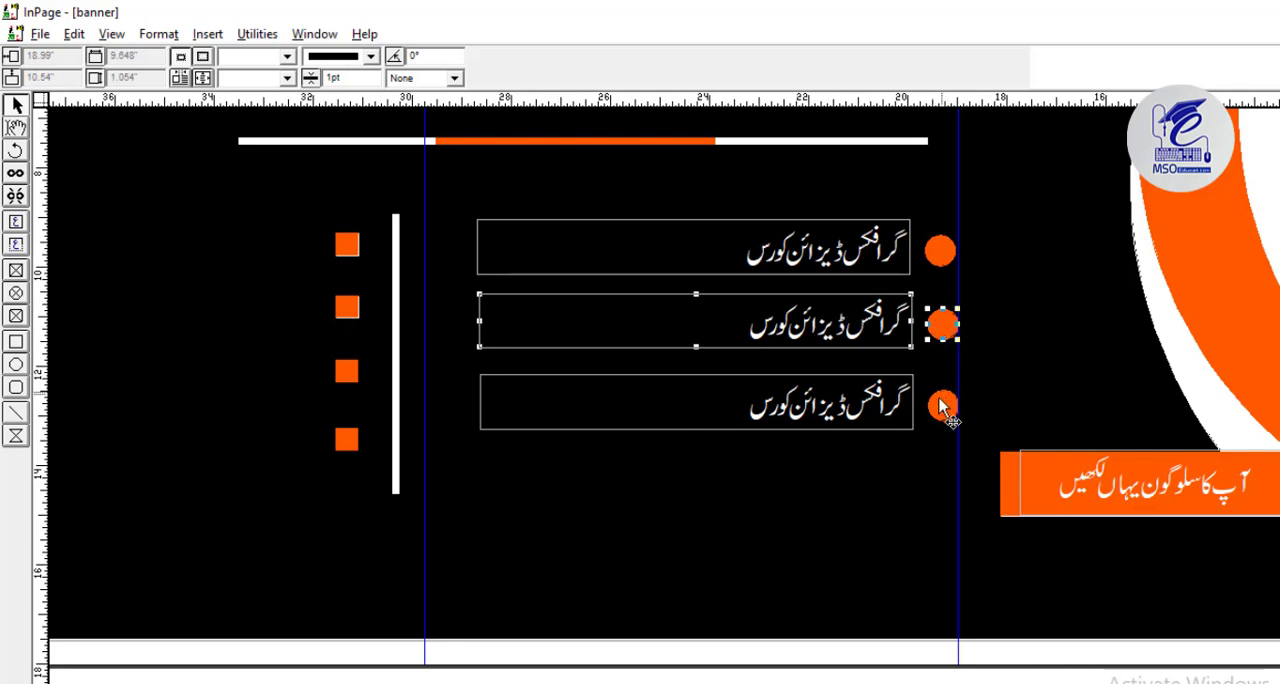
Delete the lowest orange square and ungroup the first text-and-circle group.
{"action": "left_click", "coordinate": [347, 441]}
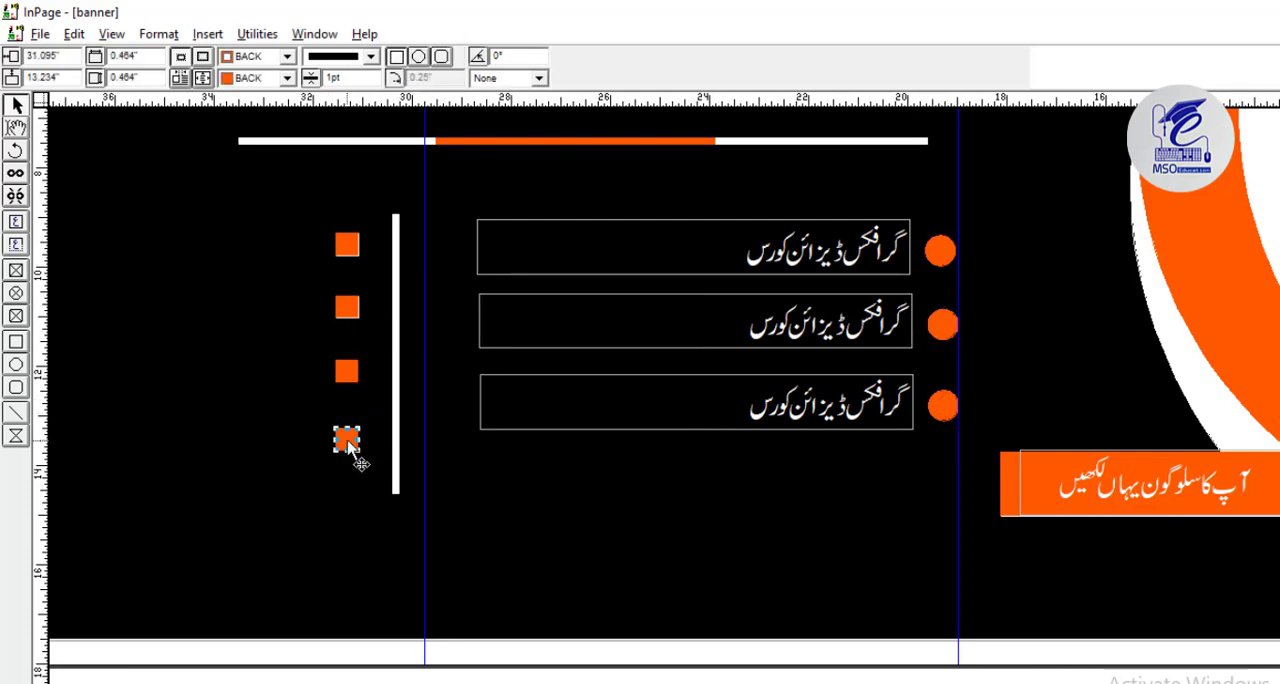
{"action": "key", "text": "Delete"}
{"action": "left_click", "coordinate": [497, 244]}
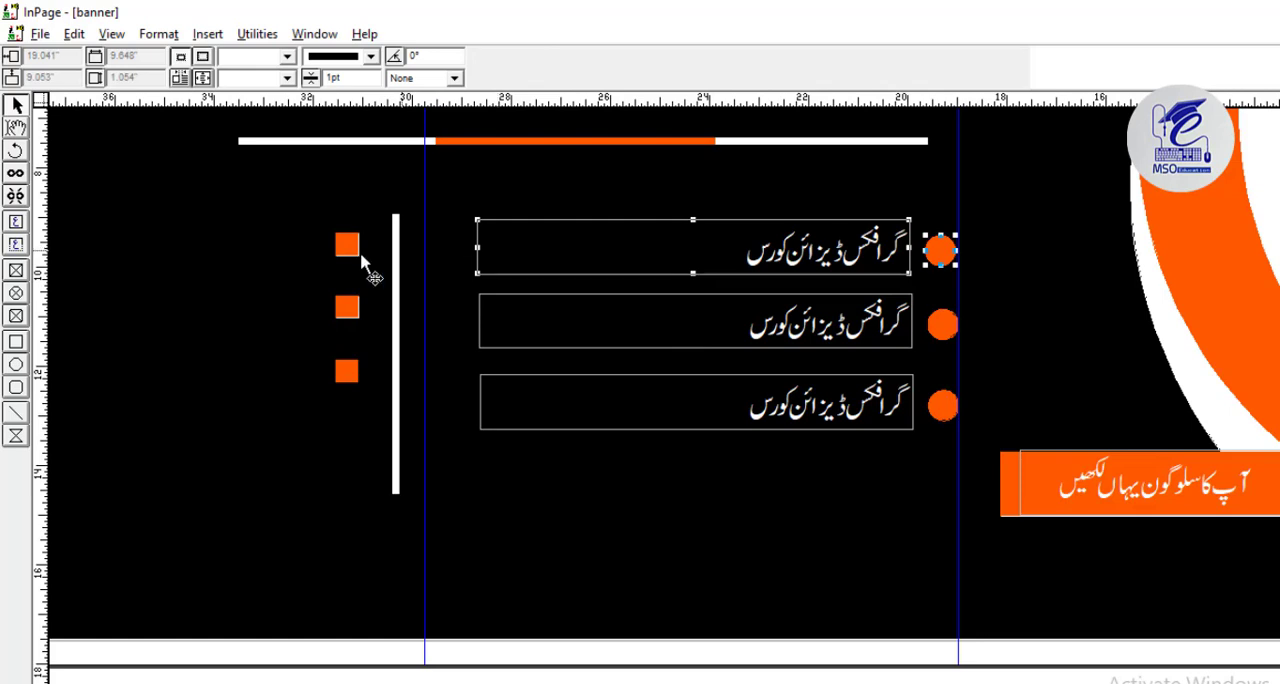
{"action": "left_click_drag", "start_coordinate": [361, 374], "coordinate": [640, 407]}
{"action": "right_click", "coordinate": [1075, 281]}
{"action": "left_click", "coordinate": [1042, 279]}
{"action": "left_click", "coordinate": [260, 34]}
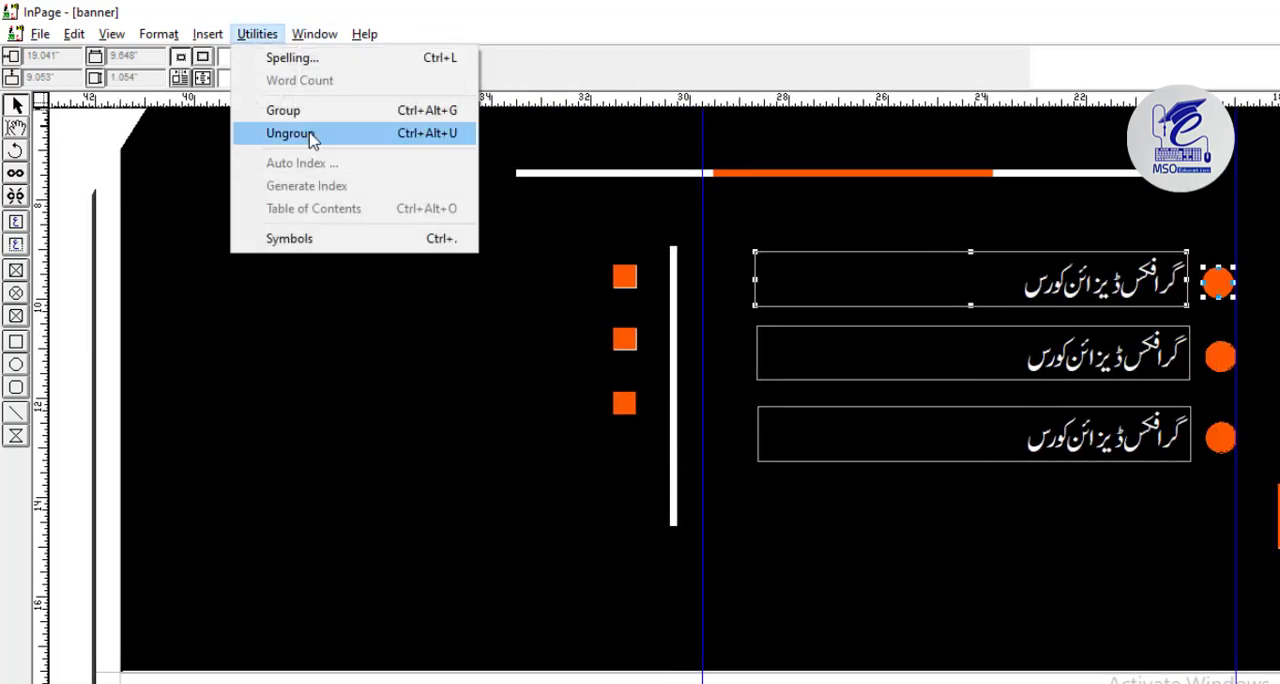
{"action": "left_click", "coordinate": [286, 131]}
Copy the first course text box and place one copy to the left of each of the three orange squares.
{"action": "right_click", "coordinate": [881, 260]}
{"action": "left_click", "coordinate": [960, 452]}
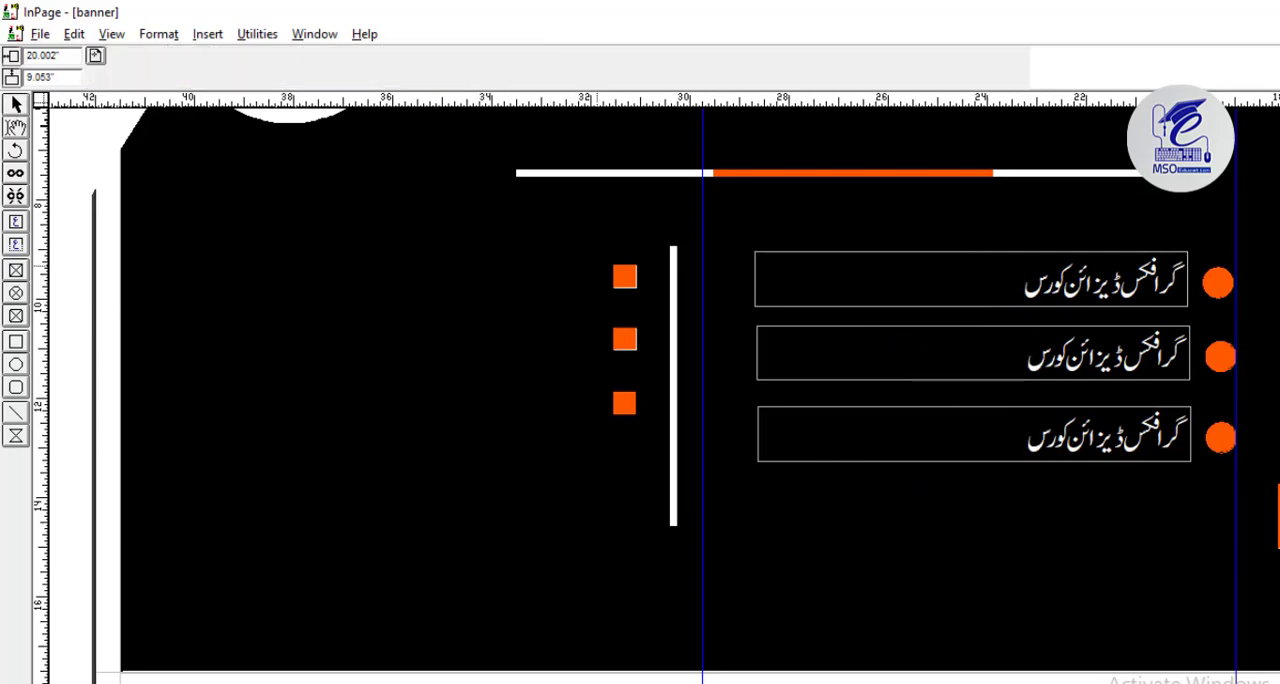
{"action": "key", "text": "ctrl+v"}
{"action": "right_click", "coordinate": [354, 276]}
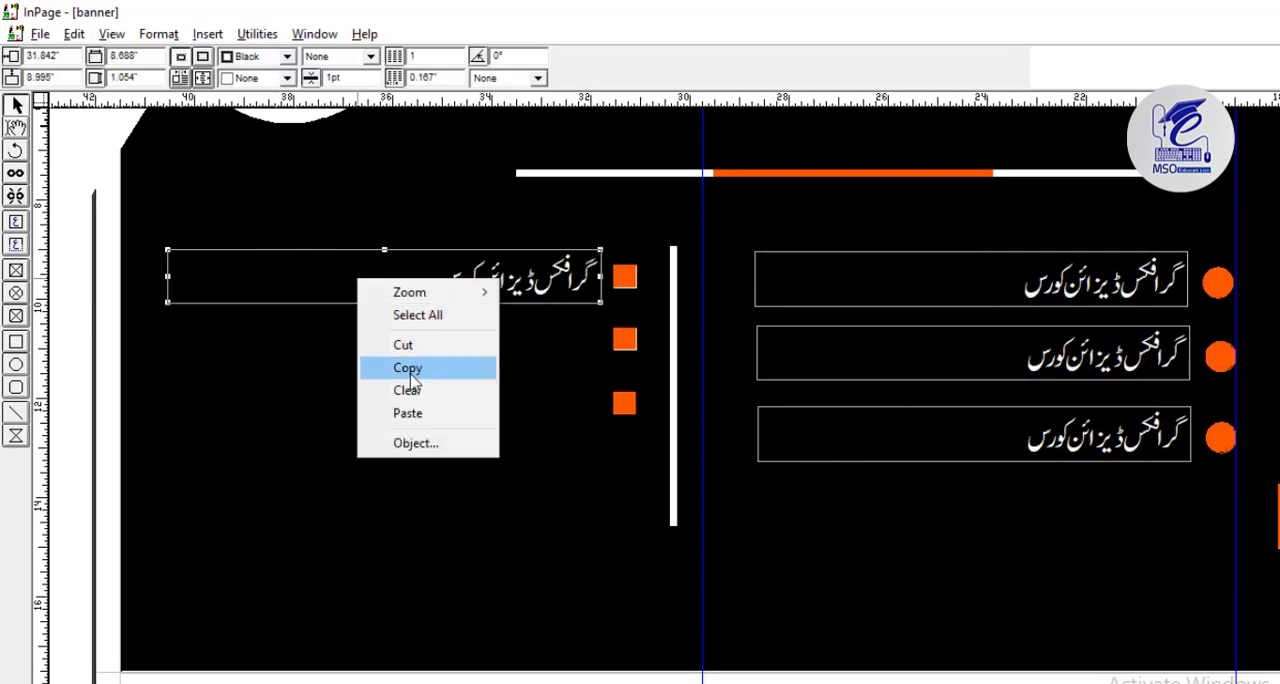
{"action": "right_click", "coordinate": [590, 466]}
{"action": "left_click", "coordinate": [602, 318]}
{"action": "right_click", "coordinate": [587, 381]}
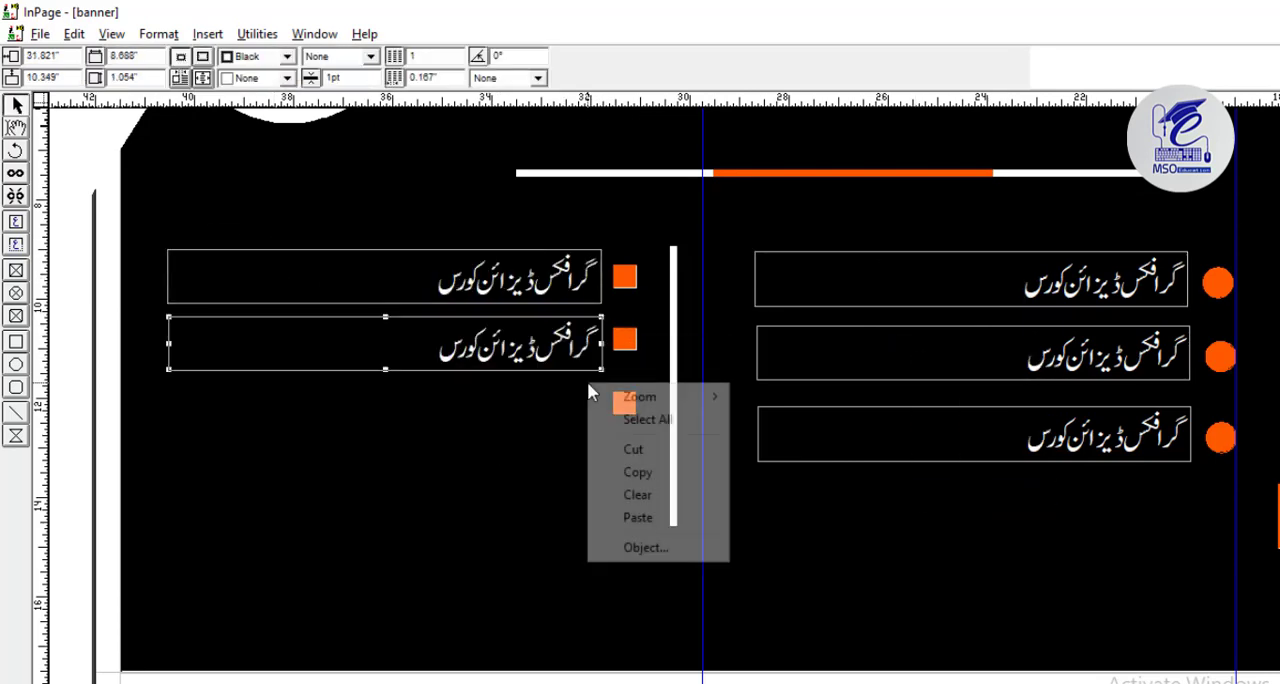
{"action": "left_click", "coordinate": [643, 520]}
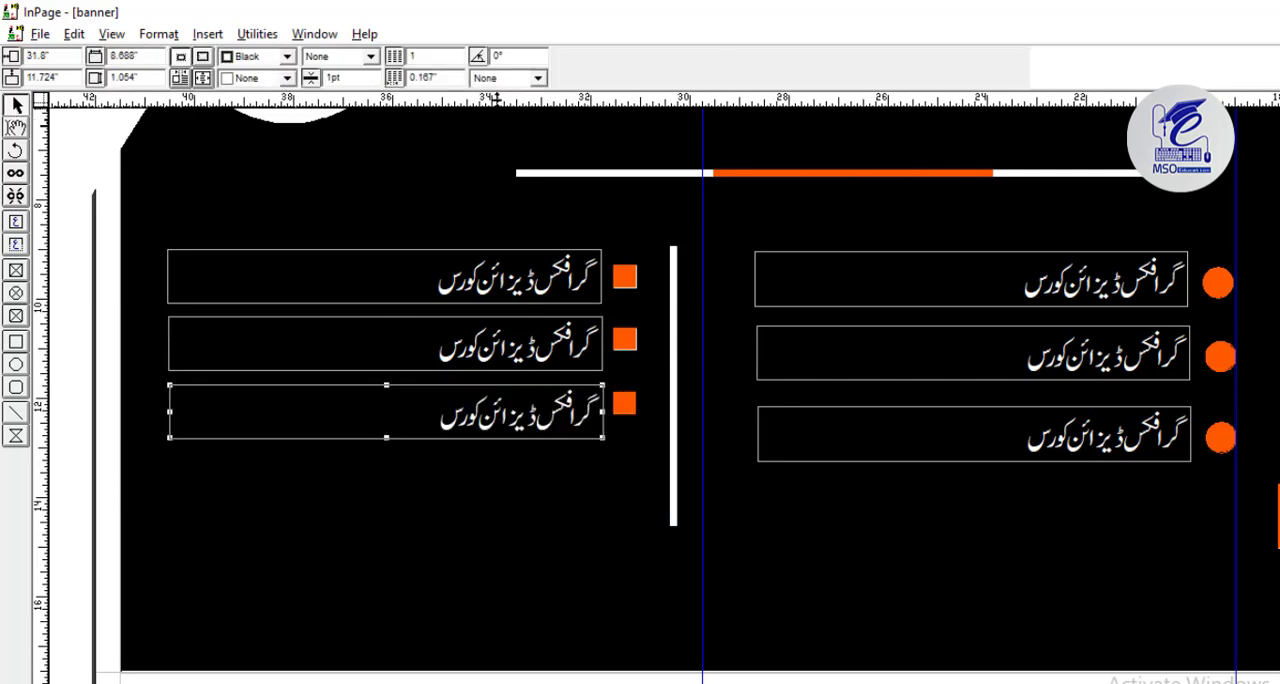
Add a horizontal guide through the first row and align the first square and its text box to it, at 9.074 inches vertically.
{"action": "left_click_drag", "start_coordinate": [497, 98], "coordinate": [576, 292]}
{"action": "left_click", "coordinate": [614, 278]}
{"action": "left_click", "coordinate": [617, 278]}
{"action": "left_click", "coordinate": [574, 280], "text": "shift"}
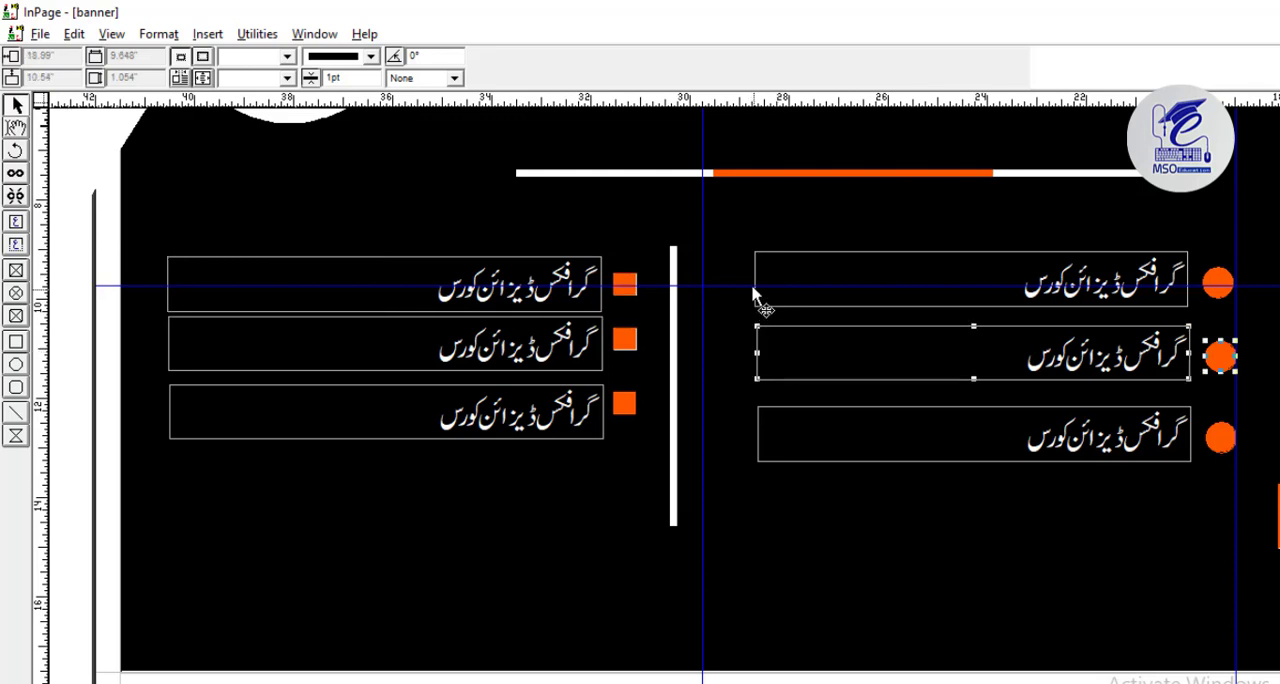
{"action": "left_click", "coordinate": [757, 287]}
{"action": "left_click_drag", "start_coordinate": [118, 287], "coordinate": [112, 280]}
{"action": "left_click", "coordinate": [625, 288]}
{"action": "left_click", "coordinate": [575, 300], "text": "shift"}
{"action": "left_click_drag", "start_coordinate": [575, 300], "coordinate": [576, 296]}
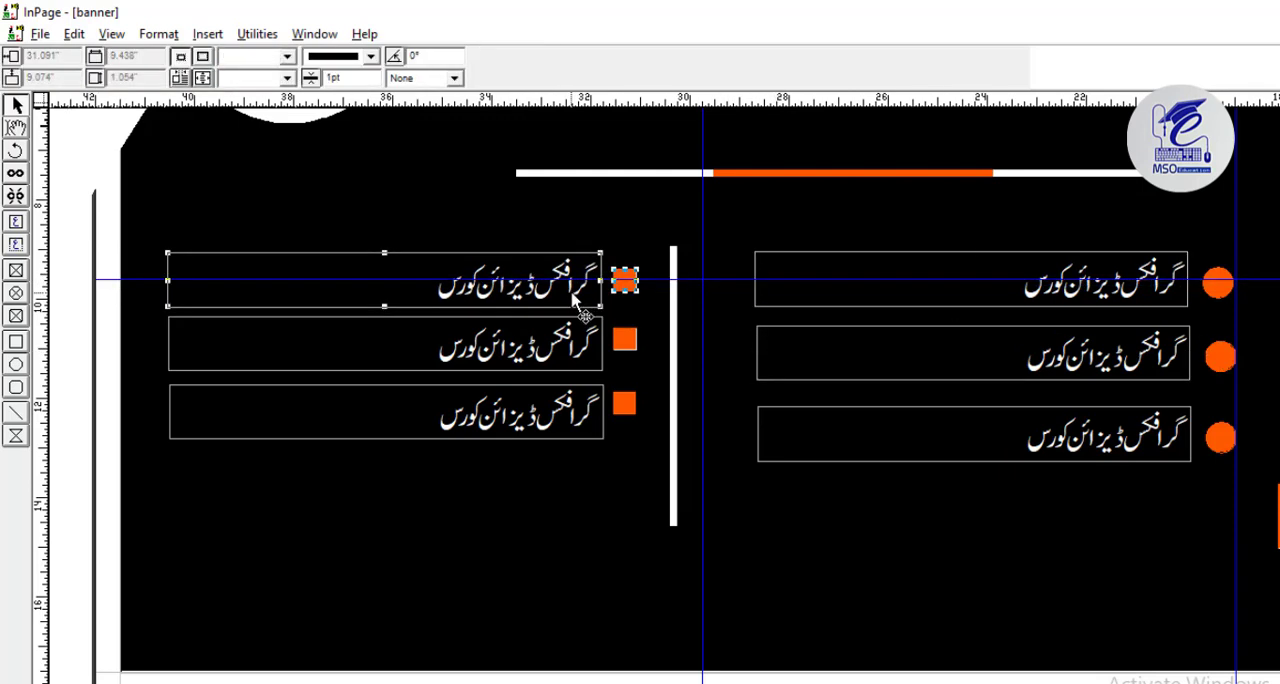
Move the horizontal guide to the second row and align the second square and its text box to it, at 10.546 inches vertically.
{"action": "left_click_drag", "start_coordinate": [725, 281], "coordinate": [725, 350]}
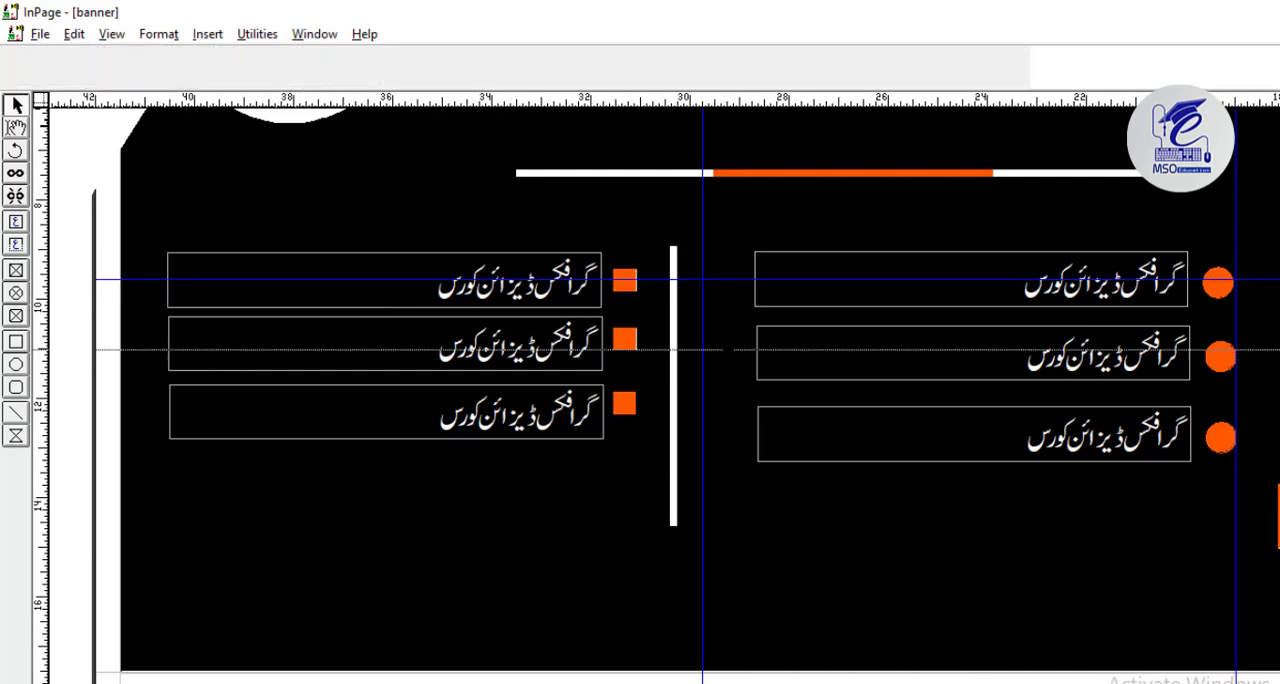
{"action": "left_click", "coordinate": [766, 366]}
{"action": "left_click", "coordinate": [622, 340]}
{"action": "left_click", "coordinate": [594, 364], "text": "shift"}
{"action": "left_click_drag", "start_coordinate": [594, 364], "coordinate": [597, 372]}
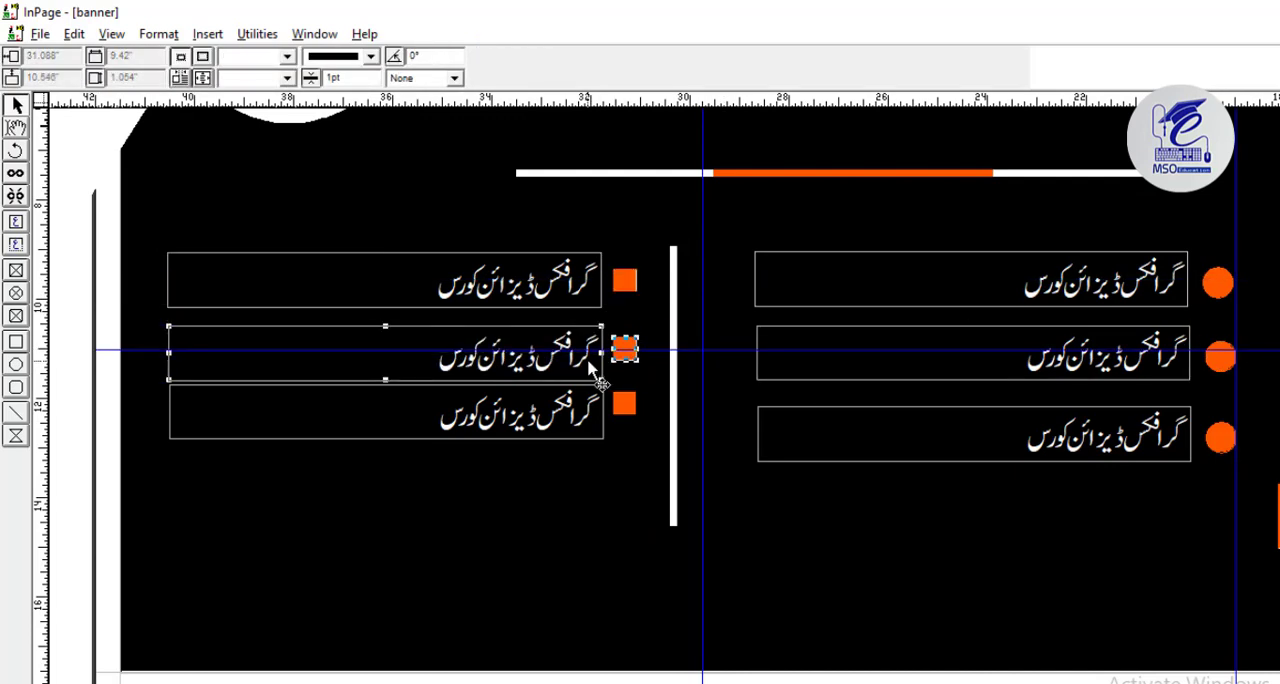
Move the horizontal guide to the third row and lower the third orange square and its text box onto it.
{"action": "left_click_drag", "start_coordinate": [747, 349], "coordinate": [740, 434]}
{"action": "left_click", "coordinate": [812, 448]}
{"action": "left_click", "coordinate": [619, 403]}
{"action": "left_click", "coordinate": [562, 397], "text": "shift"}
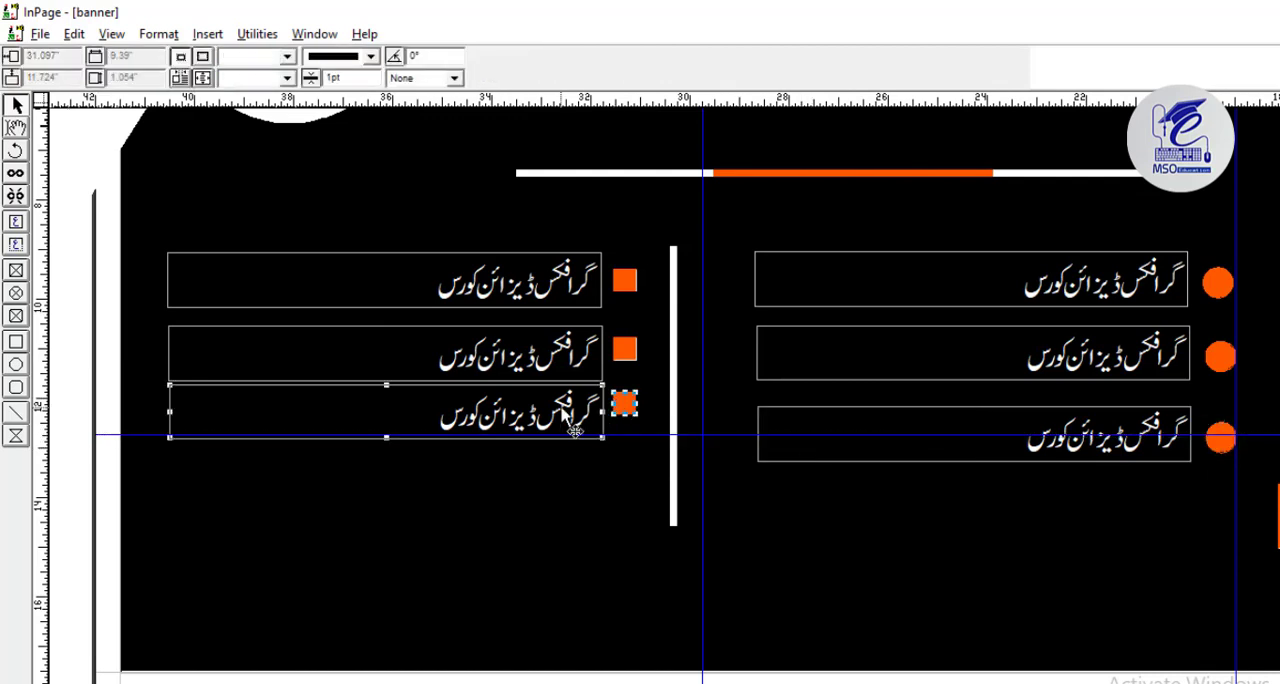
{"action": "left_click_drag", "start_coordinate": [562, 397], "coordinate": [562, 408]}
{"action": "key", "text": "Down"}
{"action": "key", "text": "Down"}
{"action": "key", "text": "Down"}
{"action": "key", "text": "Down"}
{"action": "key", "text": "Down"}
{"action": "key", "text": "Down"}
{"action": "key", "text": "Down"}
{"action": "key", "text": "Down"}
{"action": "key", "text": "Down"}
{"action": "key", "text": "Down"}
{"action": "key", "text": "Down"}
{"action": "key", "text": "Down"}
{"action": "key", "text": "Down"}
{"action": "key", "text": "Down"}
{"action": "left_click", "coordinate": [650, 432]}
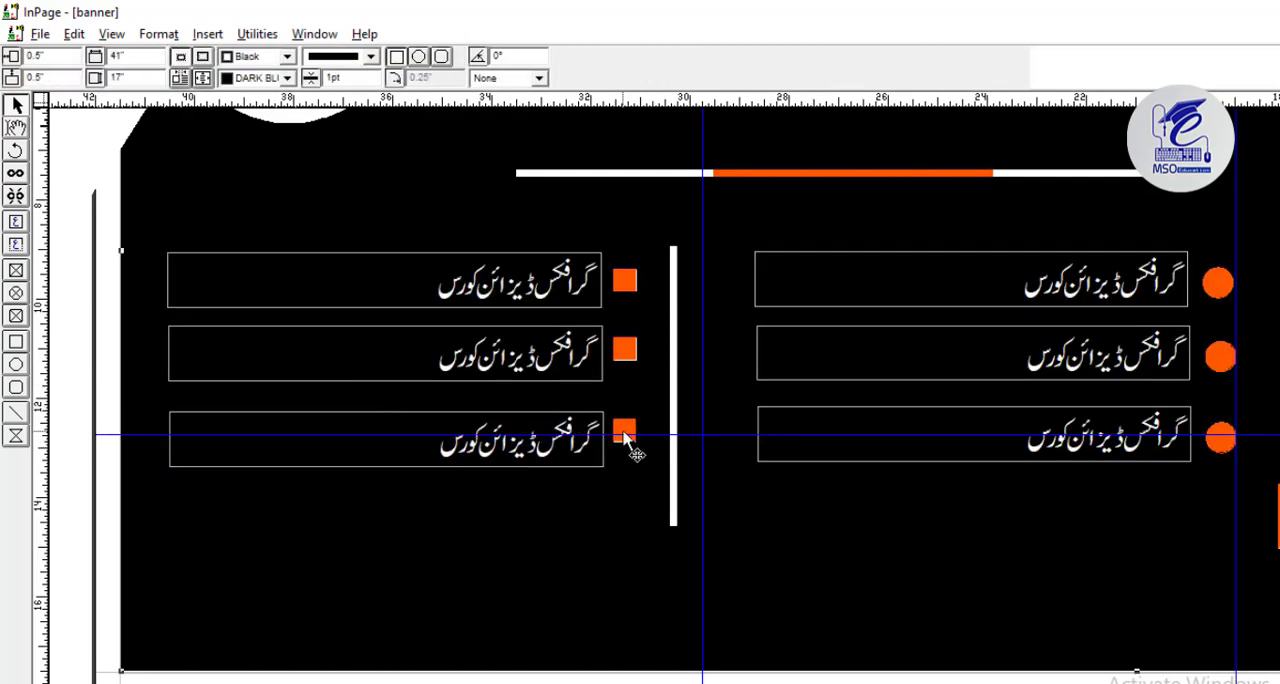
Nudge the third square down and its text box up to centre both on the horizontal guide.
{"action": "left_click", "coordinate": [574, 448]}
{"action": "left_click", "coordinate": [628, 427]}
{"action": "key", "text": "Down"}
{"action": "left_click", "coordinate": [548, 427]}
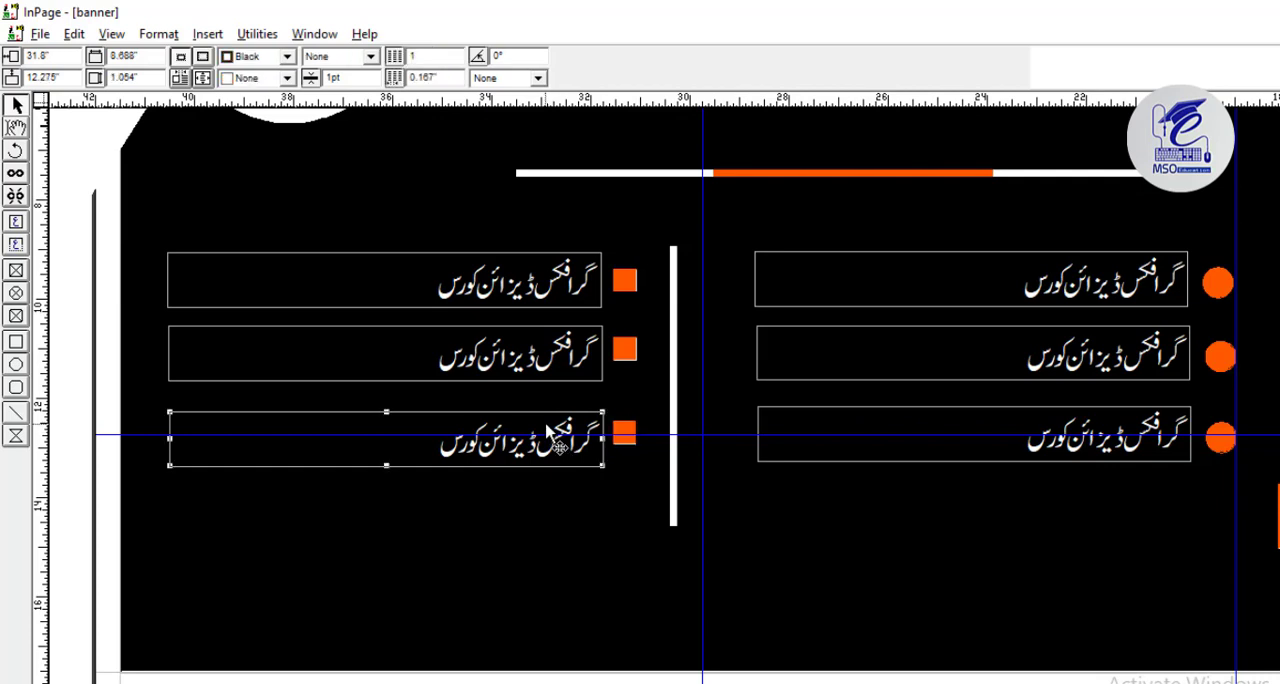
{"action": "key", "text": "Up"}
{"action": "left_click", "coordinate": [642, 440]}
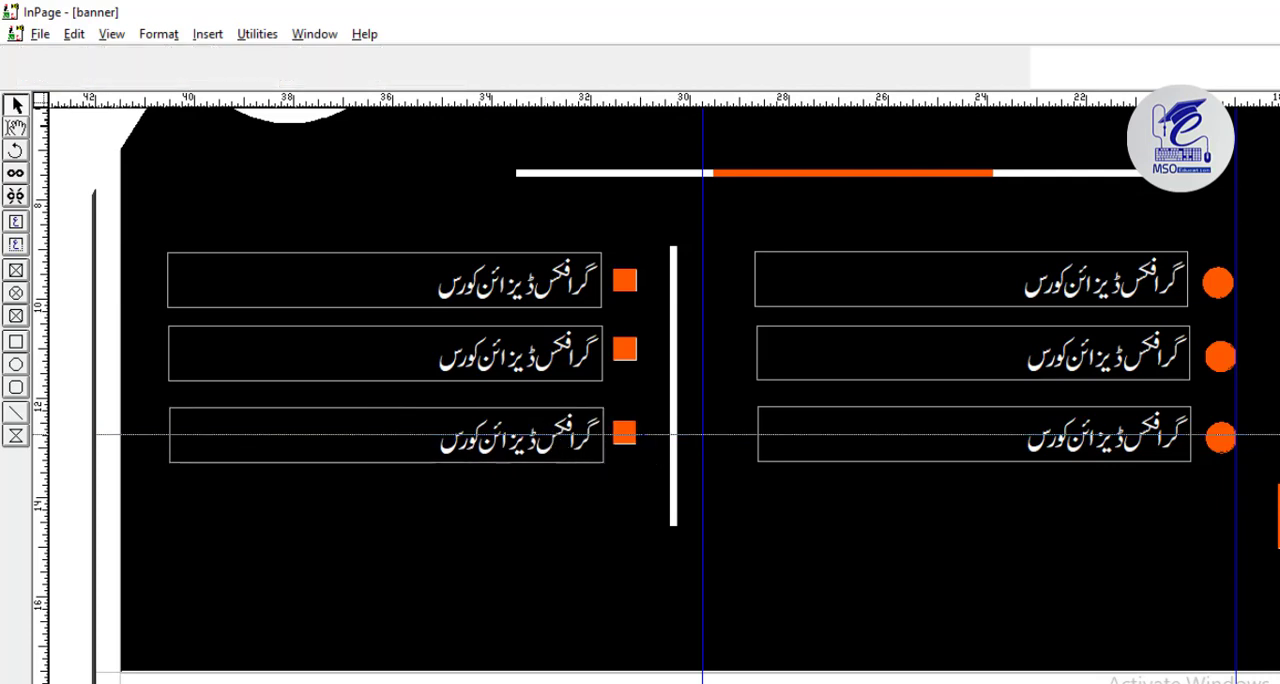
Move the horizontal guide back to the second row, then nudge its square down and text box up to 10.467 inches.
{"action": "left_click_drag", "start_coordinate": [642, 434], "coordinate": [765, 350]}
{"action": "left_click", "coordinate": [765, 354]}
{"action": "left_click", "coordinate": [627, 354]}
{"action": "left_click", "coordinate": [623, 357]}
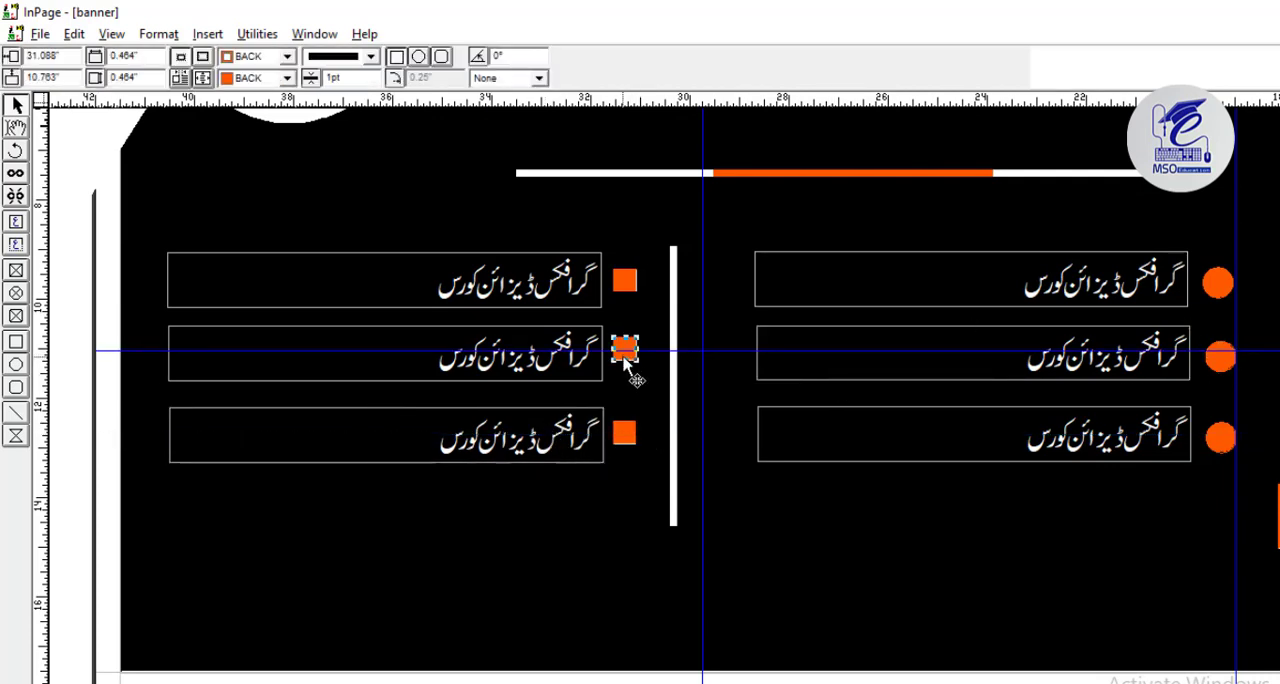
{"action": "left_click", "coordinate": [595, 360]}
{"action": "key", "text": "Up"}
{"action": "key", "text": "Up"}
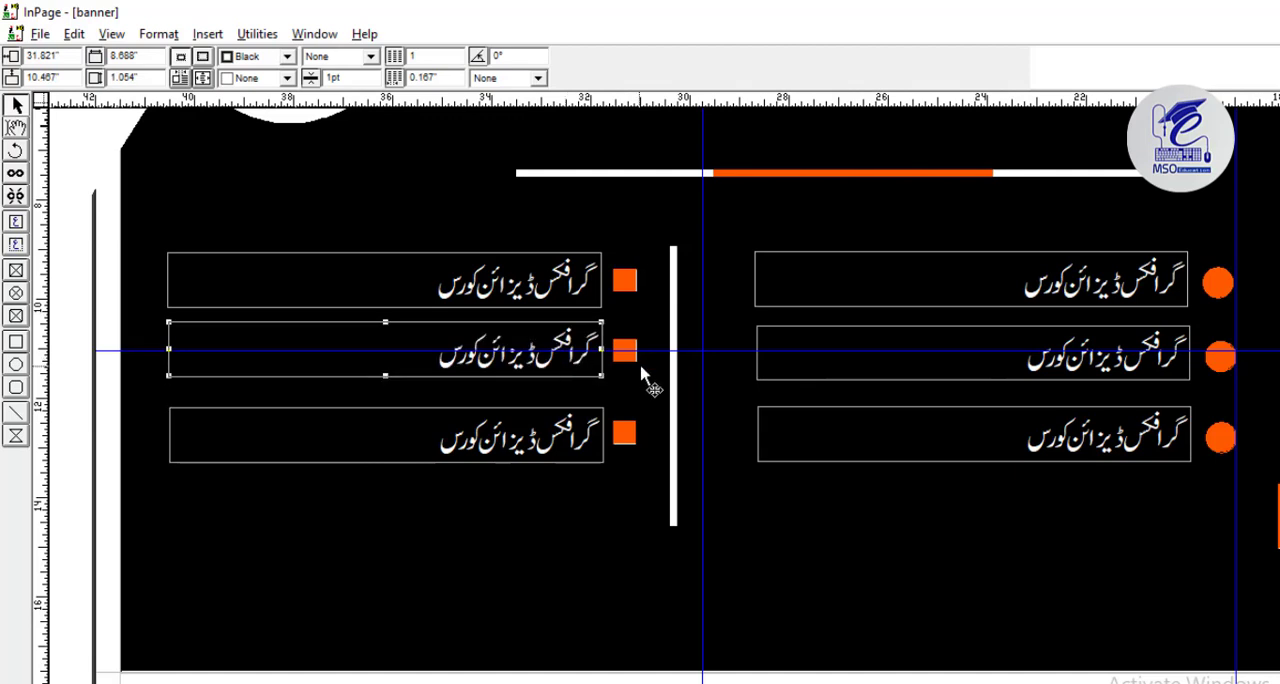
Move the horizontal guide up to the first row and check its square and text box against it.
{"action": "left_click", "coordinate": [680, 356]}
{"action": "left_click_drag", "start_coordinate": [680, 350], "coordinate": [846, 286]}
{"action": "left_click", "coordinate": [846, 288]}
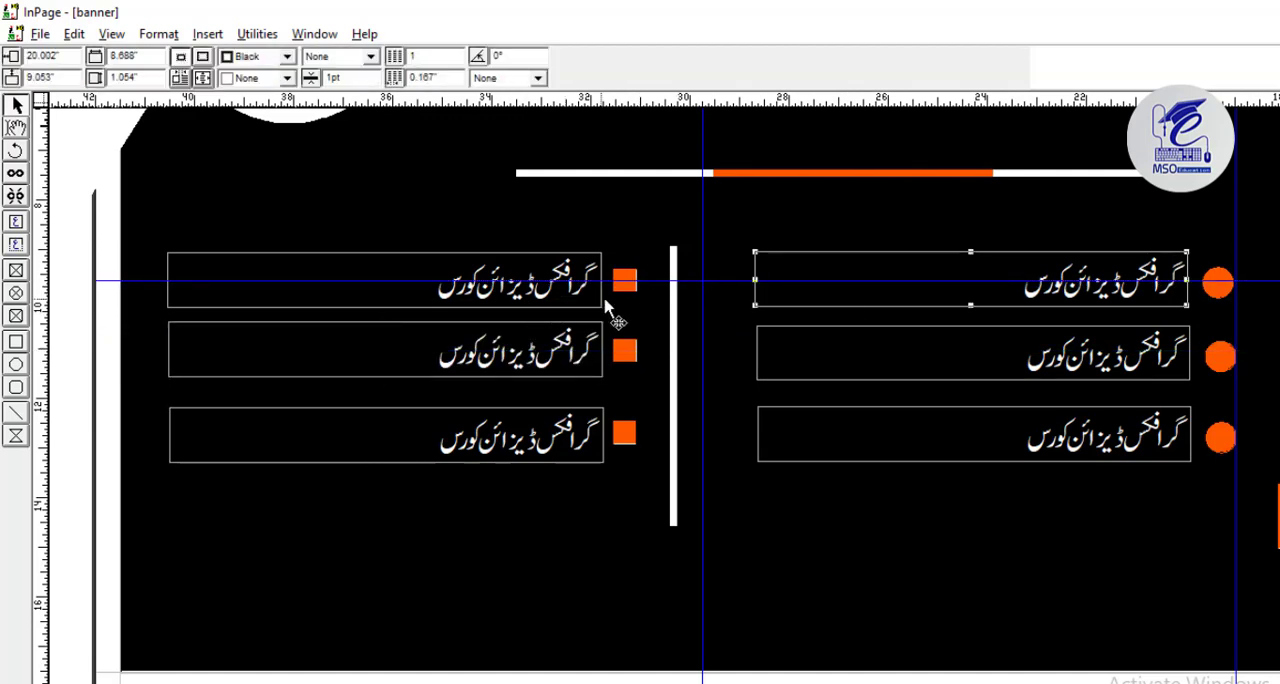
{"action": "left_click", "coordinate": [622, 283]}
{"action": "left_click", "coordinate": [576, 290]}
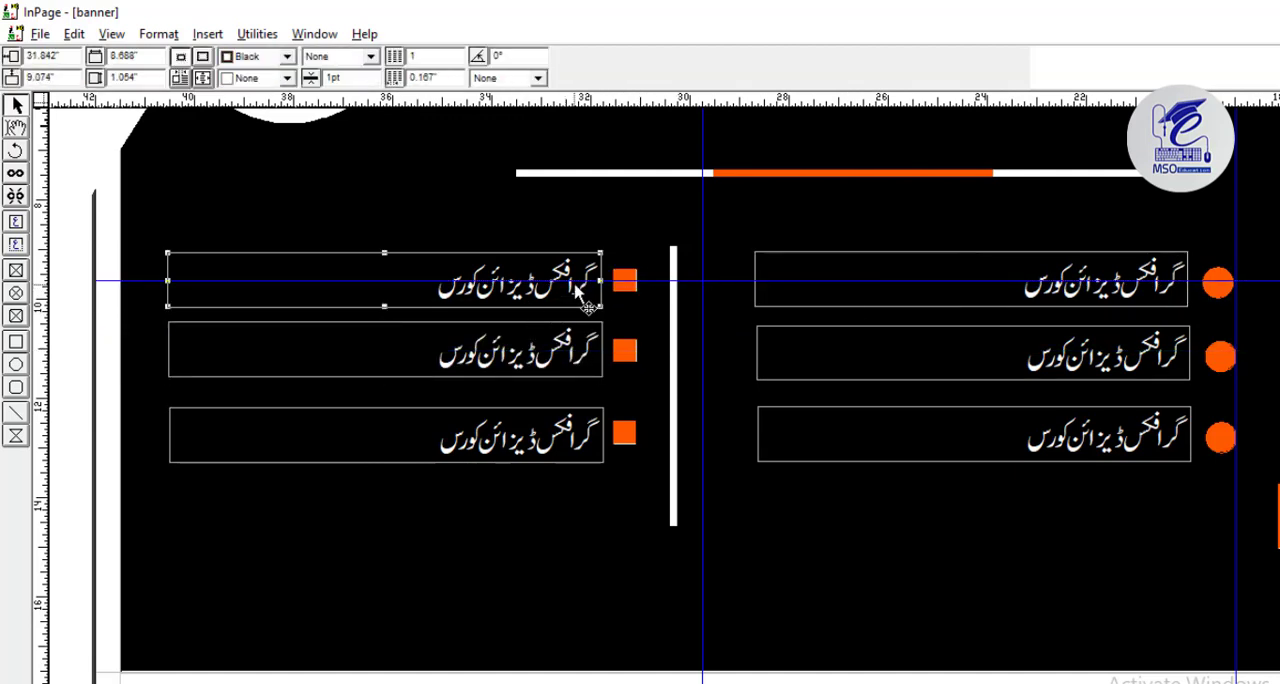
{"action": "left_click", "coordinate": [656, 355]}
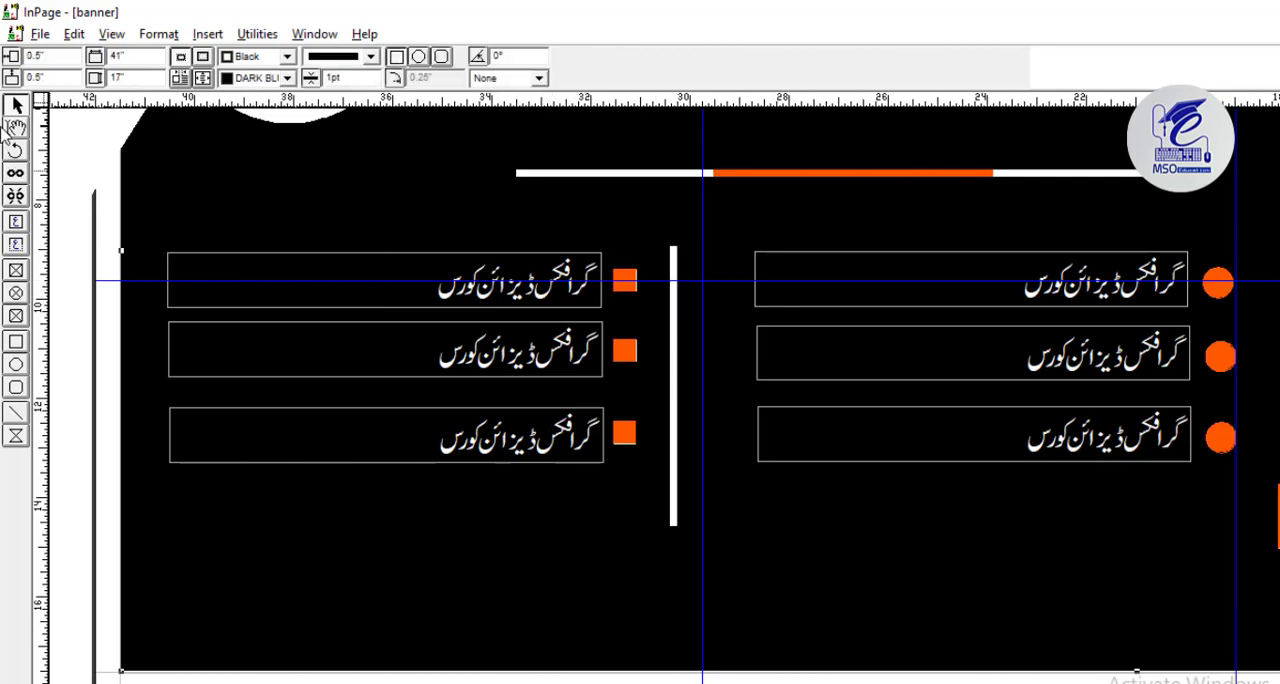
Add a text box about 11.8 by 1 inches above the white and orange divider line reading "فری گرافکس ڈیزائن ٹیٹوریل".
{"action": "key", "text": "F5"}
{"action": "key", "text": "F4"}
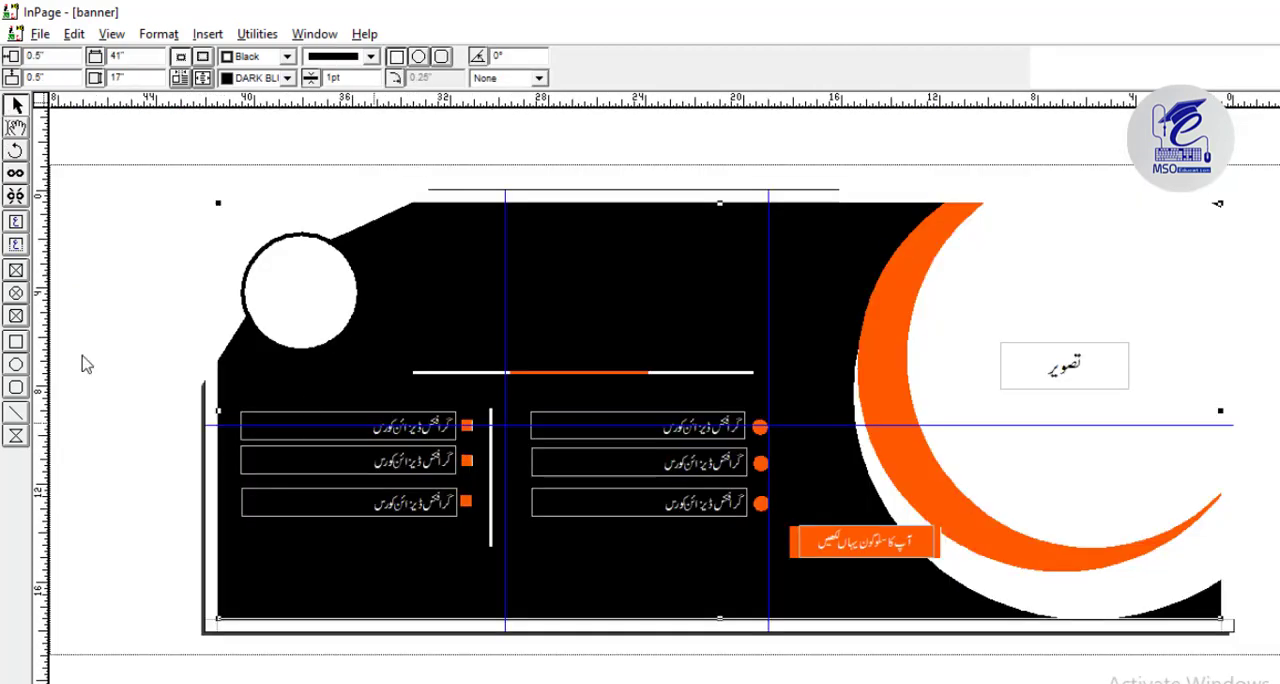
{"action": "left_click", "coordinate": [16, 222]}
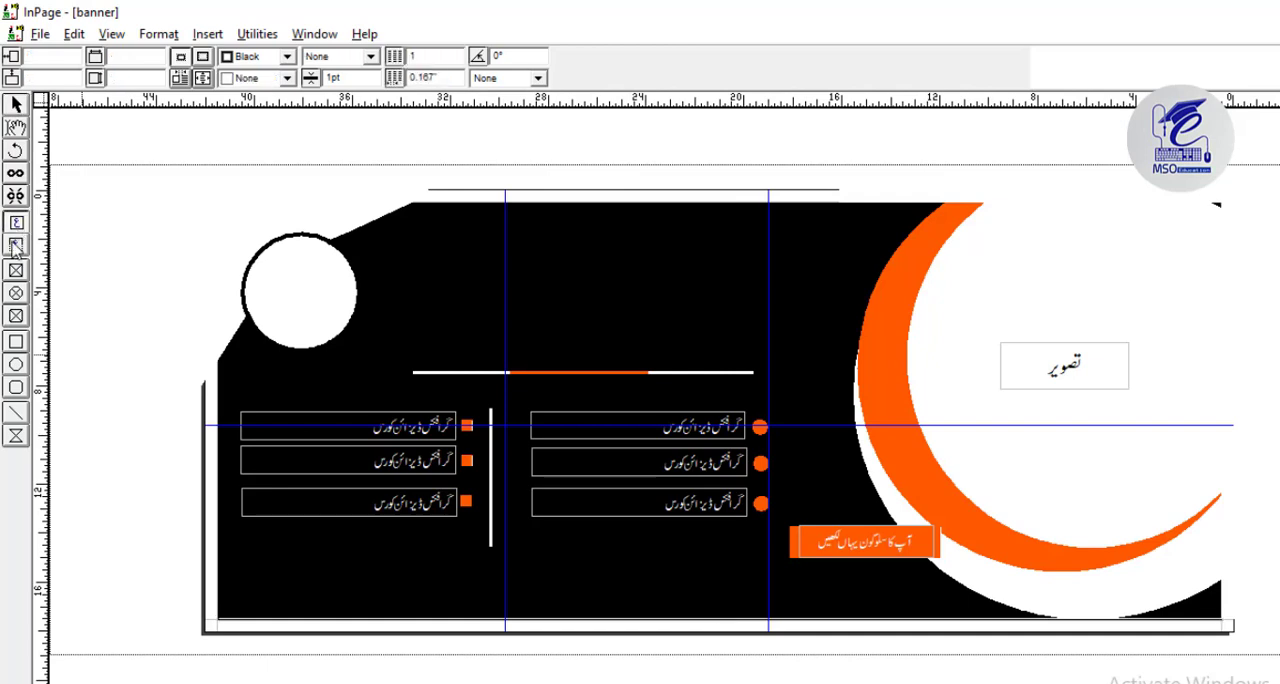
{"action": "left_click", "coordinate": [16, 222]}
{"action": "left_click_drag", "start_coordinate": [446, 334], "coordinate": [737, 361]}
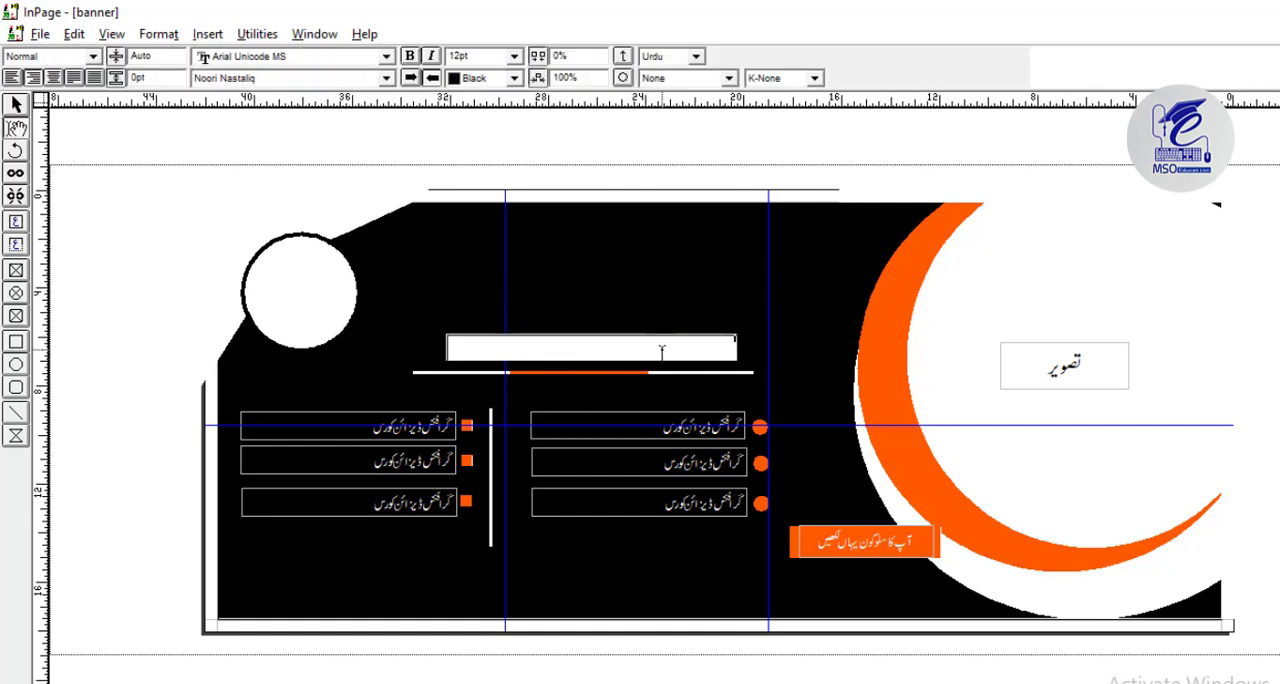
{"action": "type", "text": "آپ ک"}
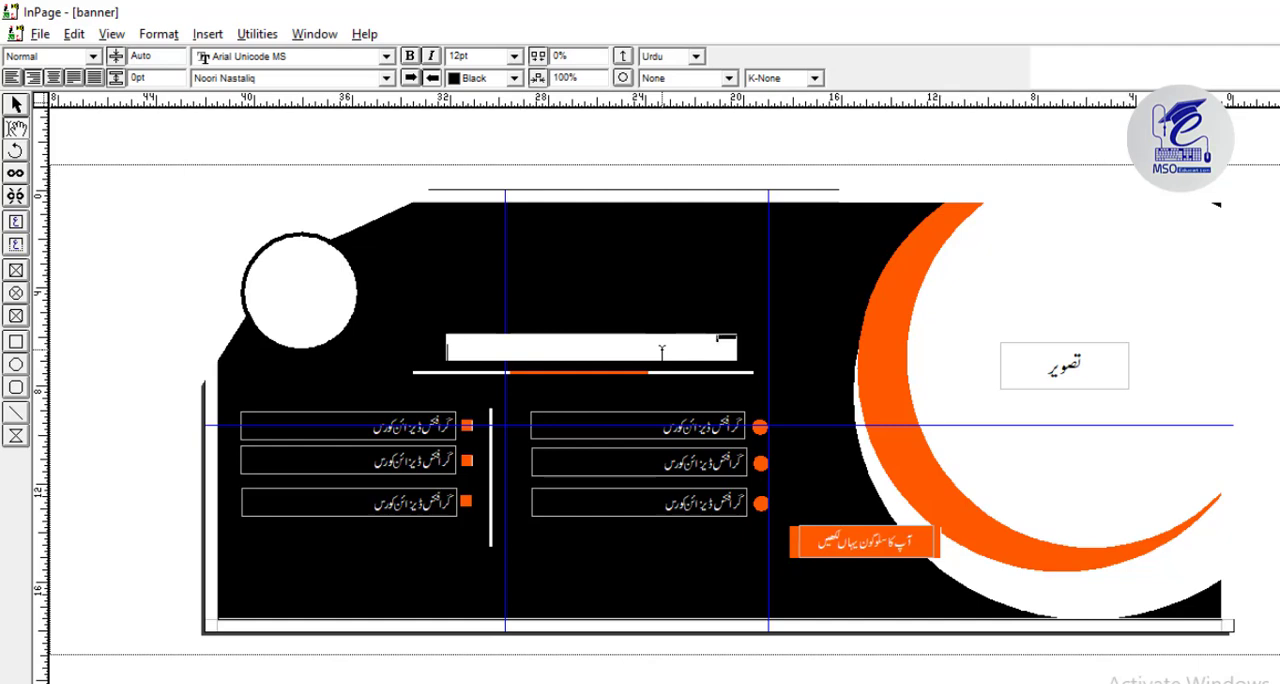
{"action": "type", "text": "ا"}
Set the new heading's font size to 60 pt after trying 100 pt.
{"action": "left_click_drag", "start_coordinate": [497, 58], "coordinate": [380, 61]}
{"action": "type", "text": "100"}
{"action": "key", "text": "Return"}
{"action": "left_click_drag", "start_coordinate": [497, 57], "coordinate": [411, 58]}
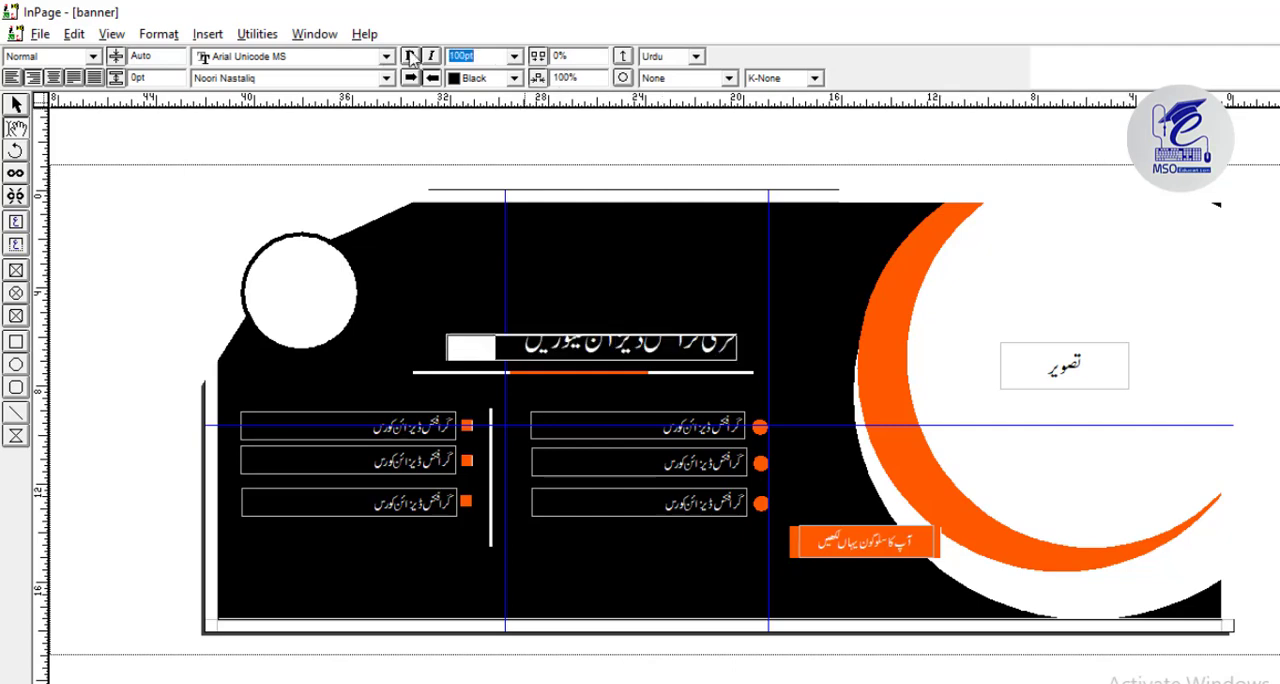
{"action": "type", "text": "60"}
{"action": "key", "text": "Return"}
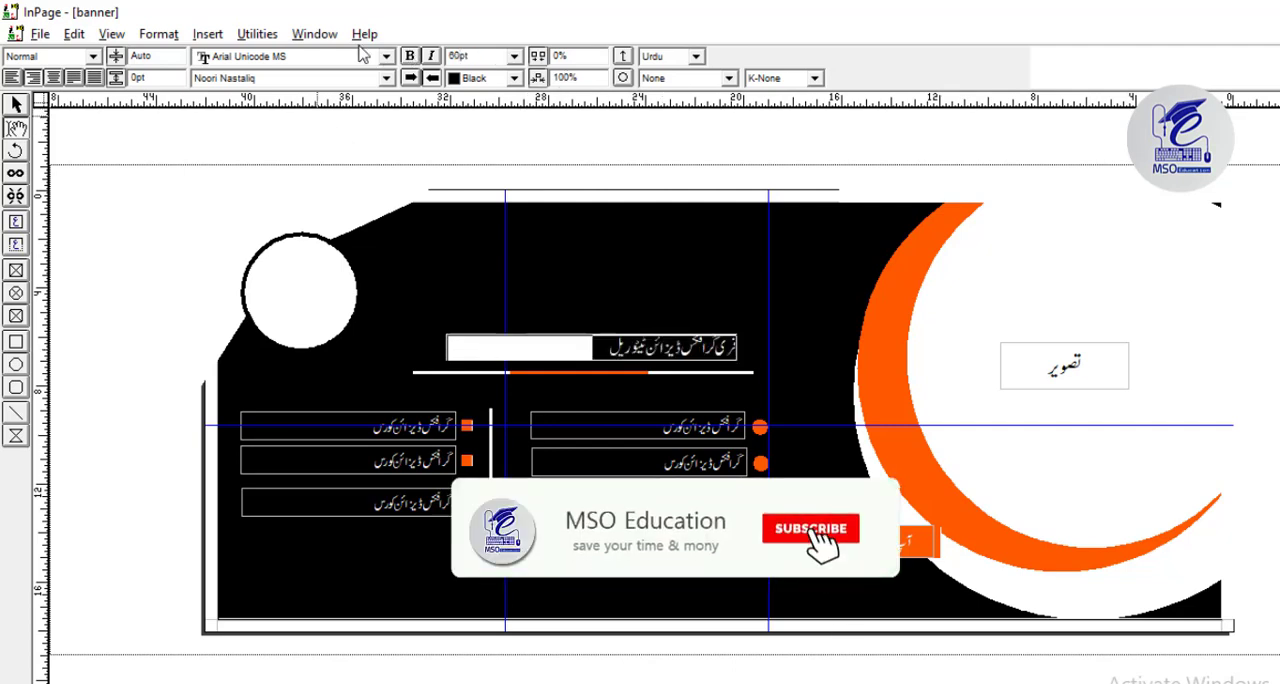
Change the heading's font to Trad Arabic Bold Unicode and centre the text.
{"action": "left_click", "coordinate": [387, 79]}
{"action": "scroll", "coordinate": [400, 170], "scroll_direction": "down", "scroll_amount": 10}
{"action": "scroll", "coordinate": [423, 175], "scroll_direction": "down", "scroll_amount": 2}
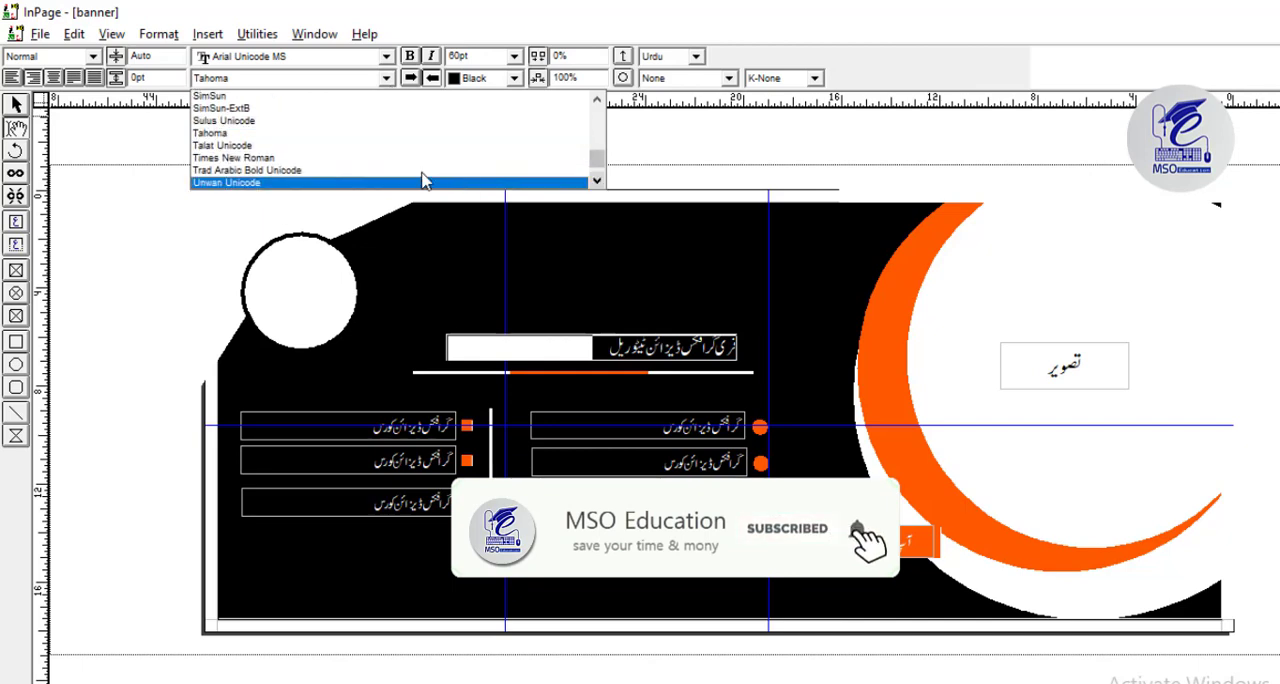
{"action": "left_click", "coordinate": [423, 179]}
{"action": "left_click", "coordinate": [56, 77]}
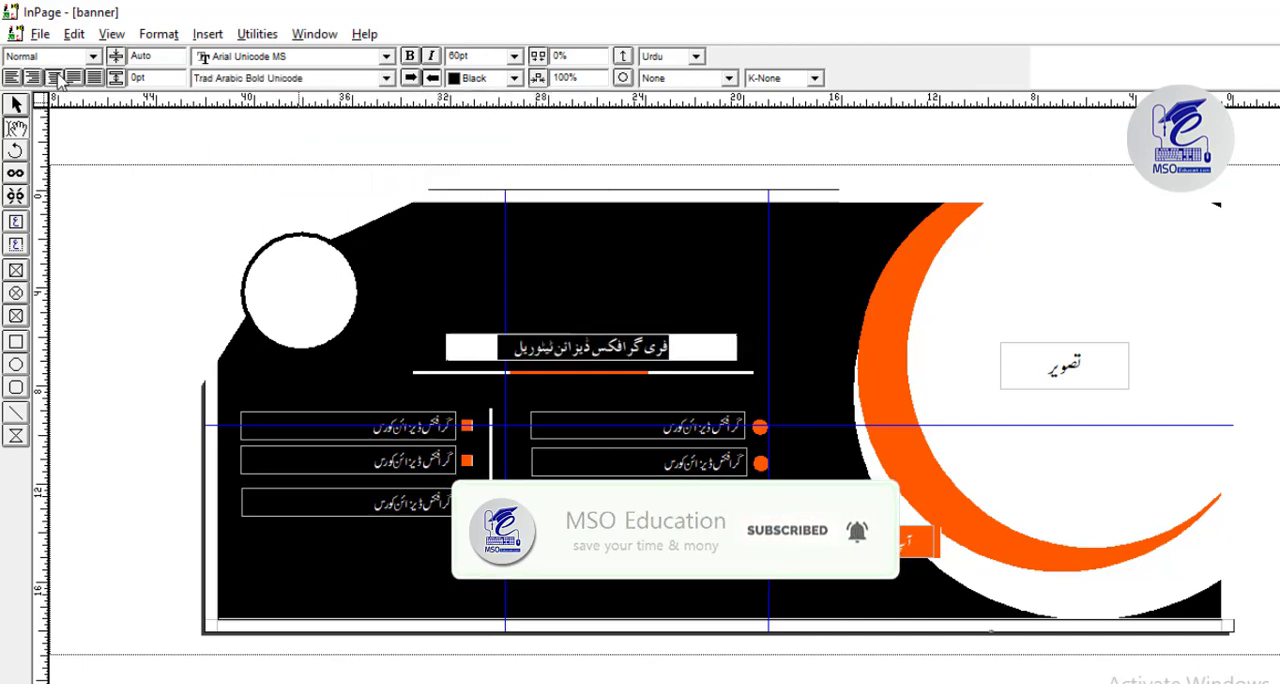
Colour the heading text above the divider line white.
{"action": "left_click", "coordinate": [17, 106]}
{"action": "left_click", "coordinate": [537, 355]}
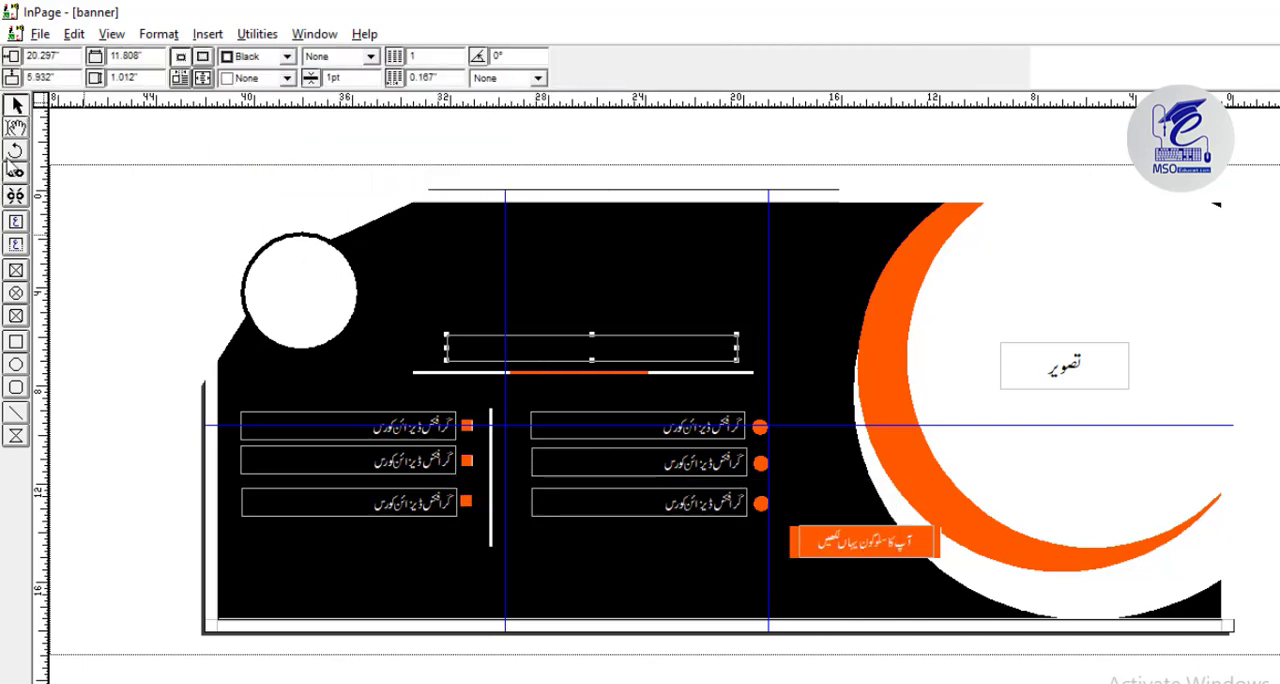
{"action": "left_click", "coordinate": [131, 211]}
{"action": "triple_click", "coordinate": [529, 351]}
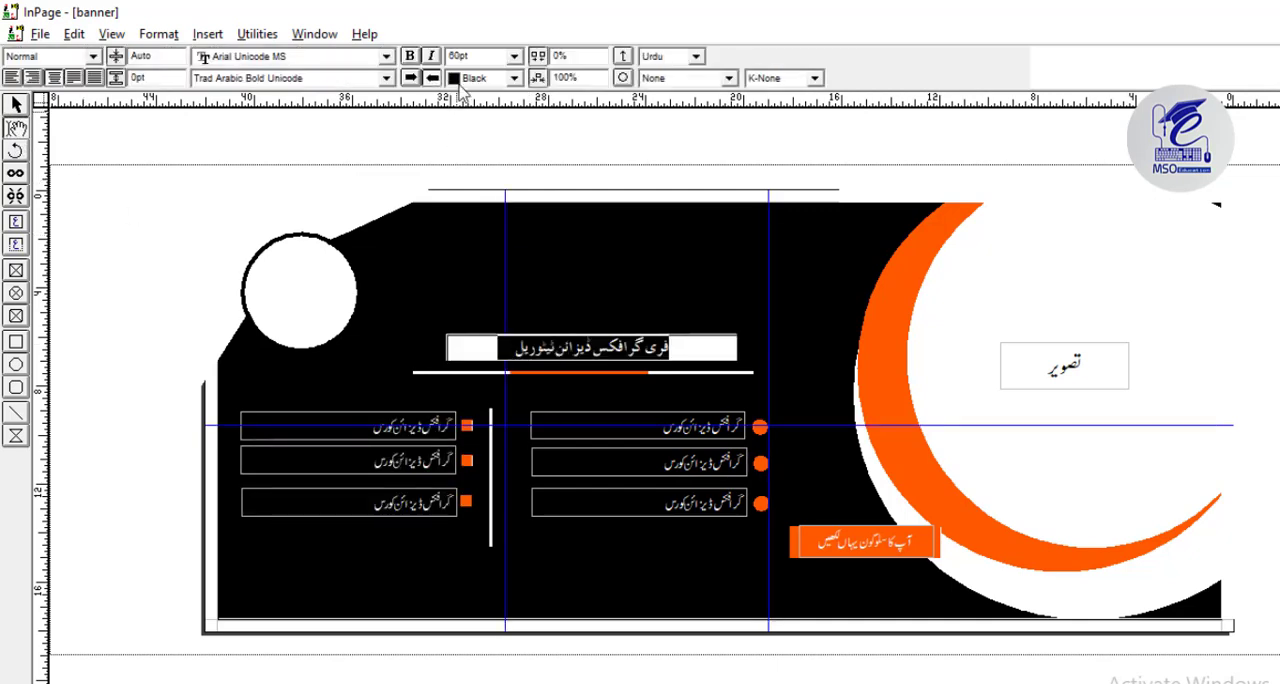
{"action": "left_click", "coordinate": [514, 78]}
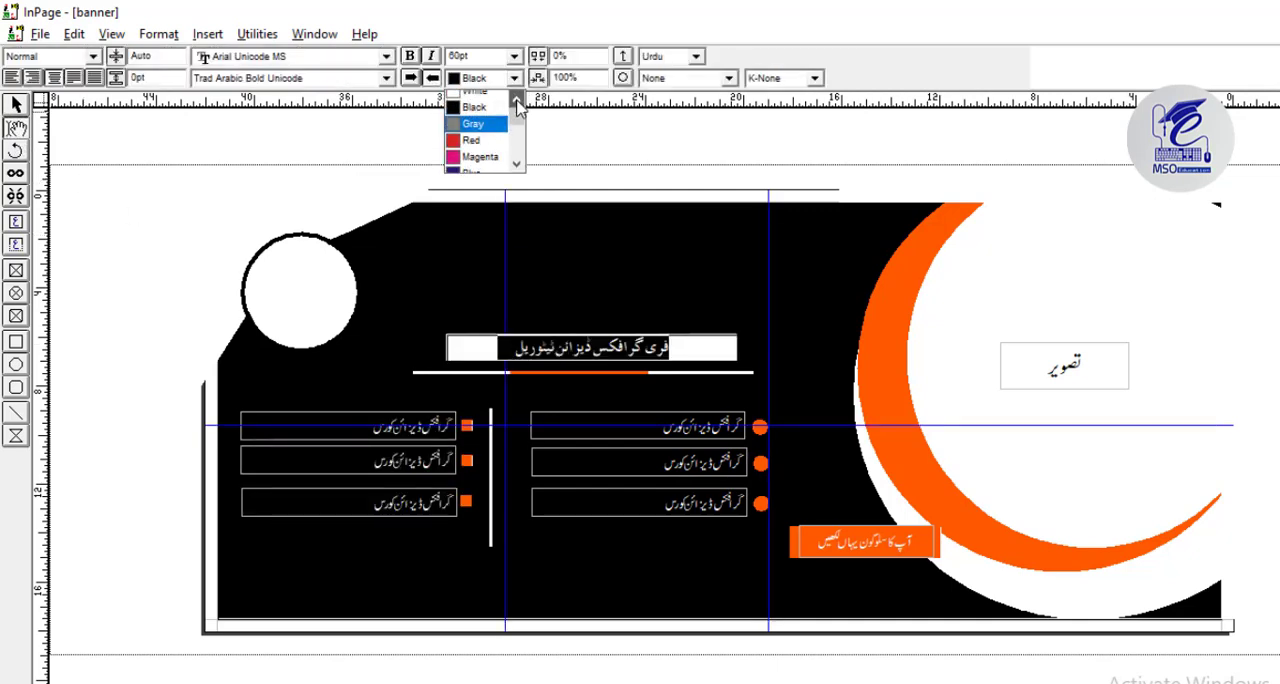
{"action": "scroll", "coordinate": [475, 115], "scroll_direction": "up", "scroll_amount": 1}
{"action": "left_click", "coordinate": [473, 98]}
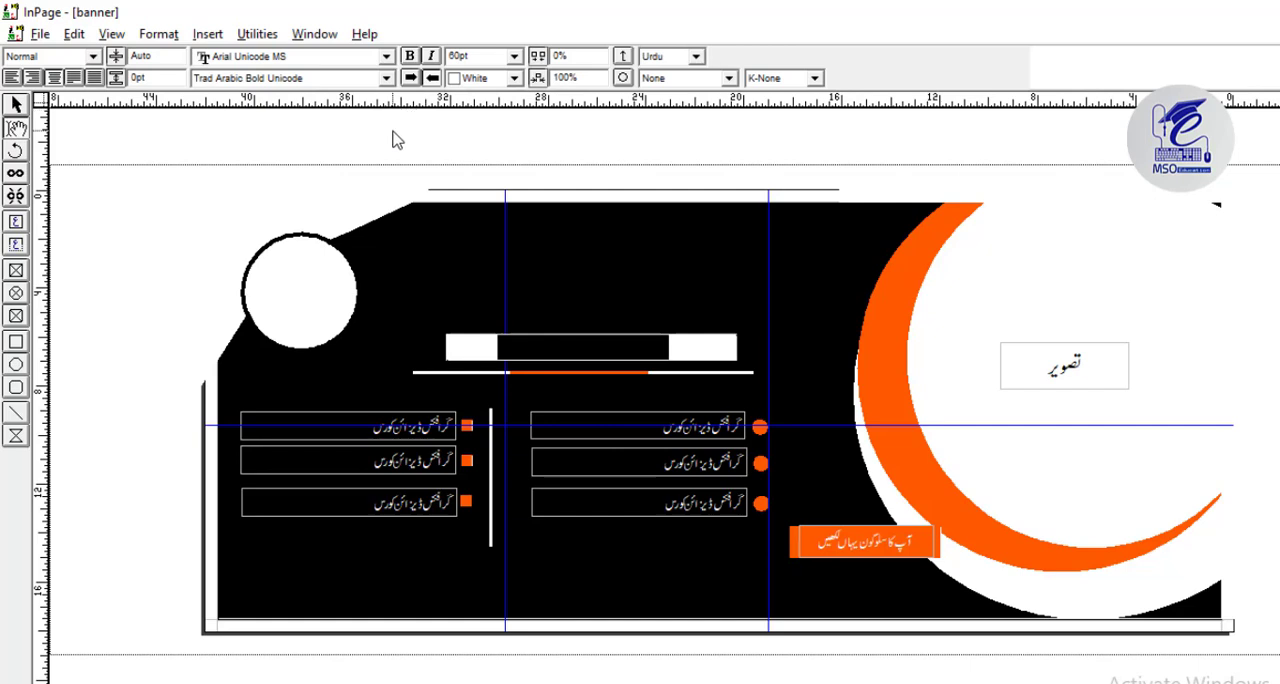
{"action": "left_click", "coordinate": [15, 106]}
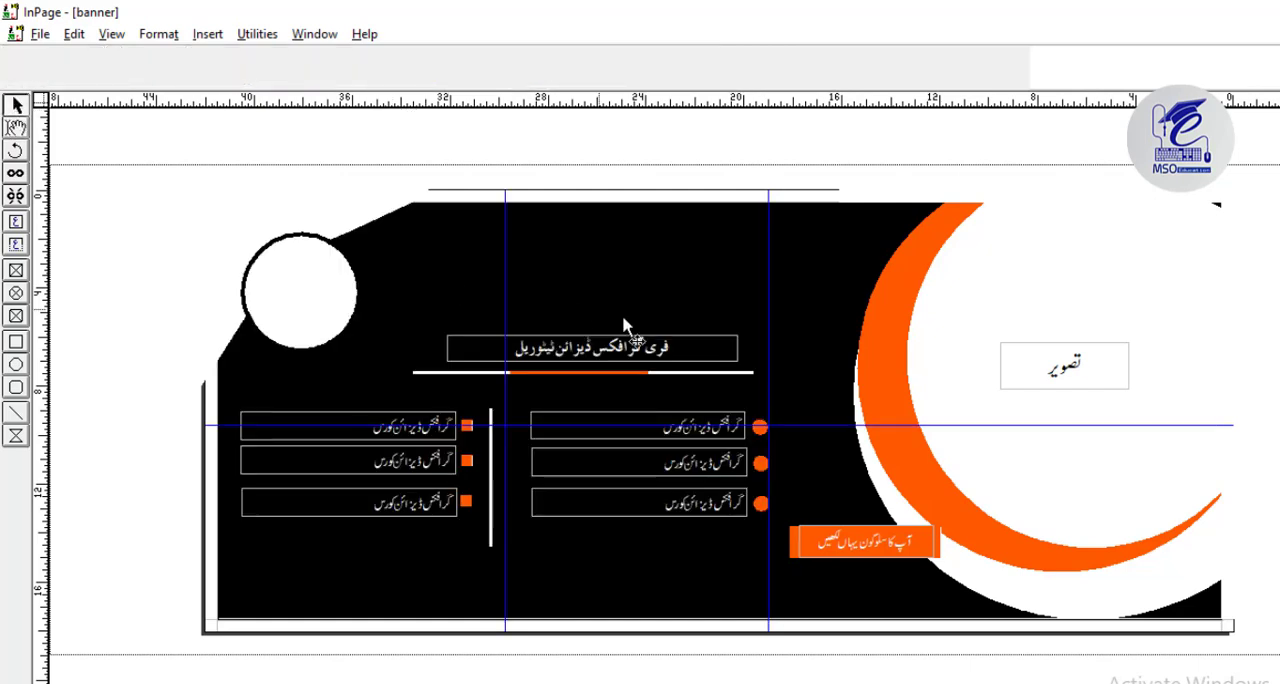
Copy the heading text box and paste the copy above it, at 2.305 inches vertically.
{"action": "left_click", "coordinate": [618, 345]}
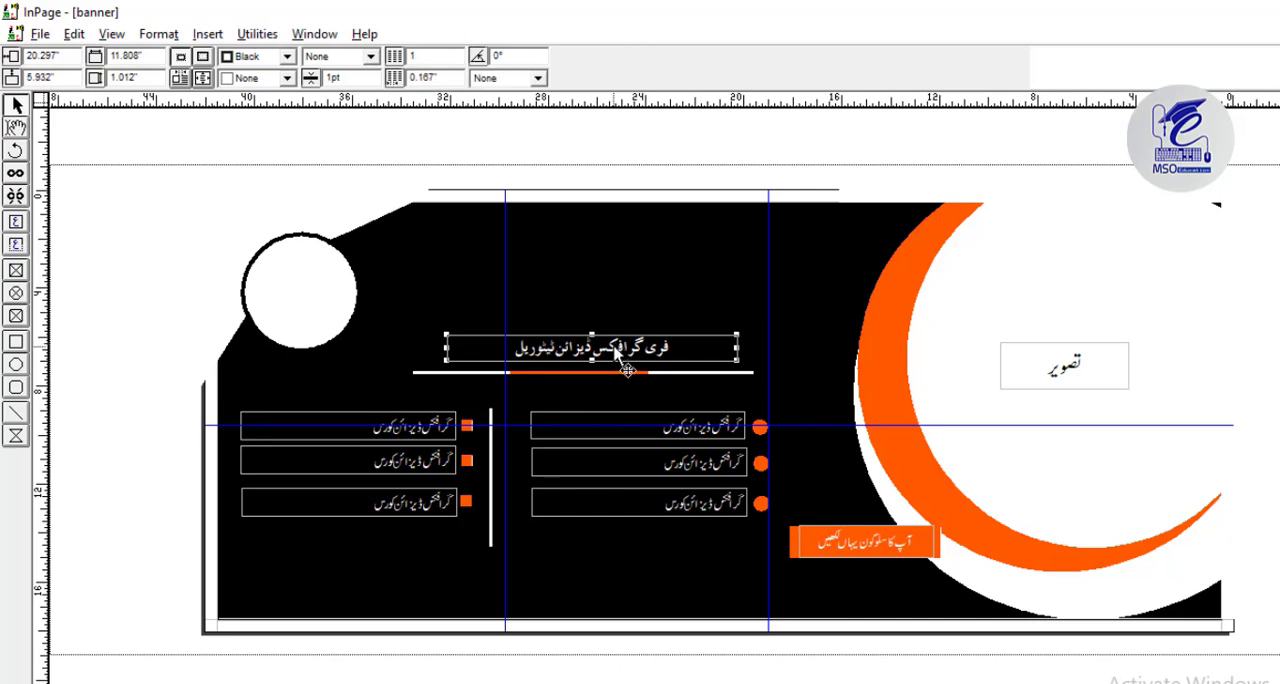
{"action": "right_click", "coordinate": [614, 348]}
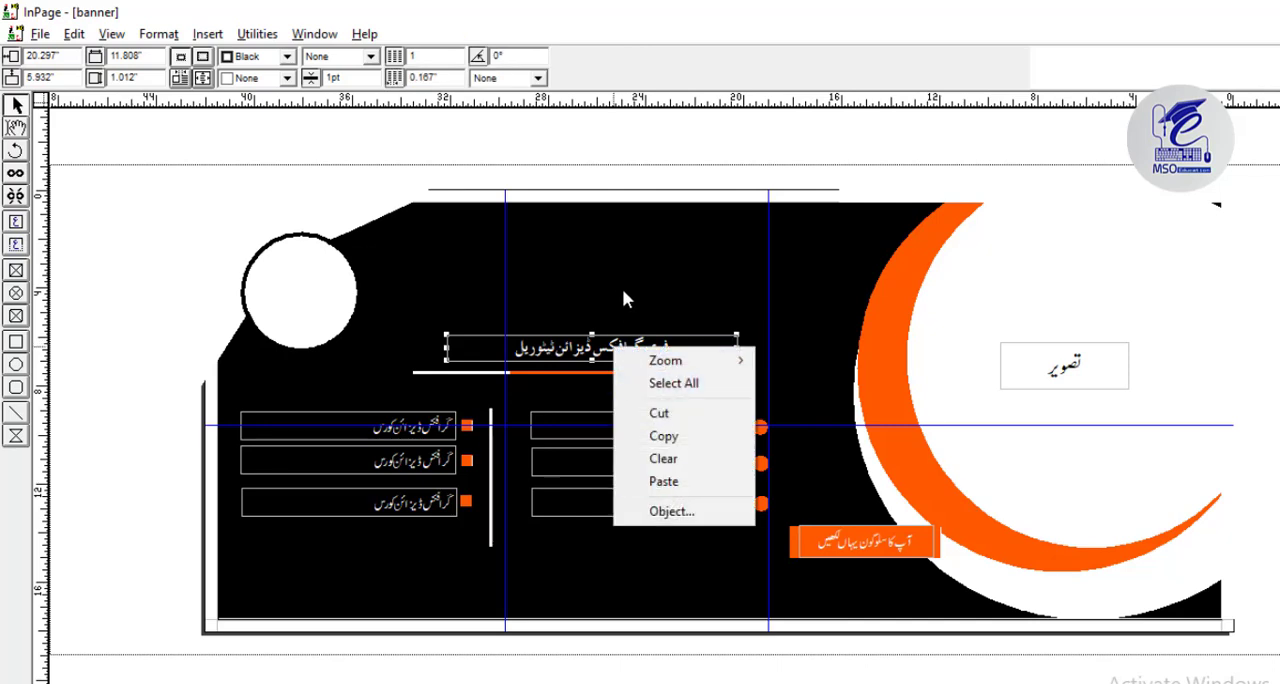
{"action": "left_click", "coordinate": [667, 438]}
{"action": "right_click", "coordinate": [701, 259]}
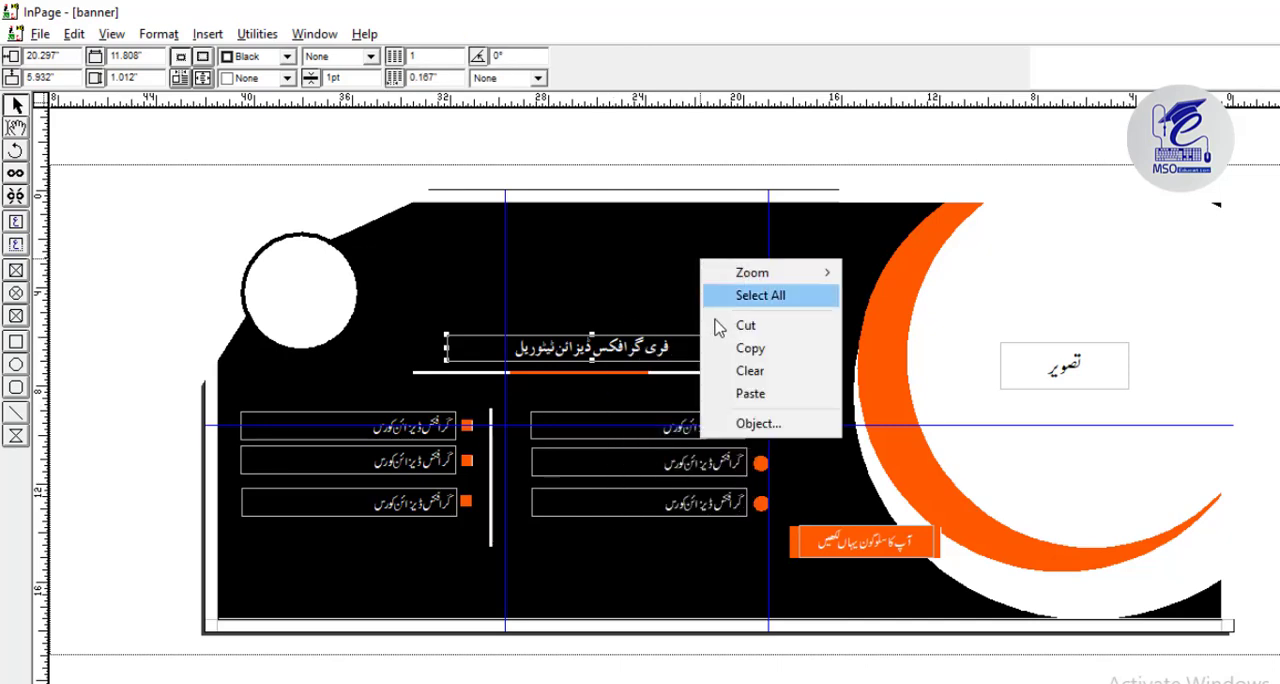
{"action": "left_click", "coordinate": [749, 394]}
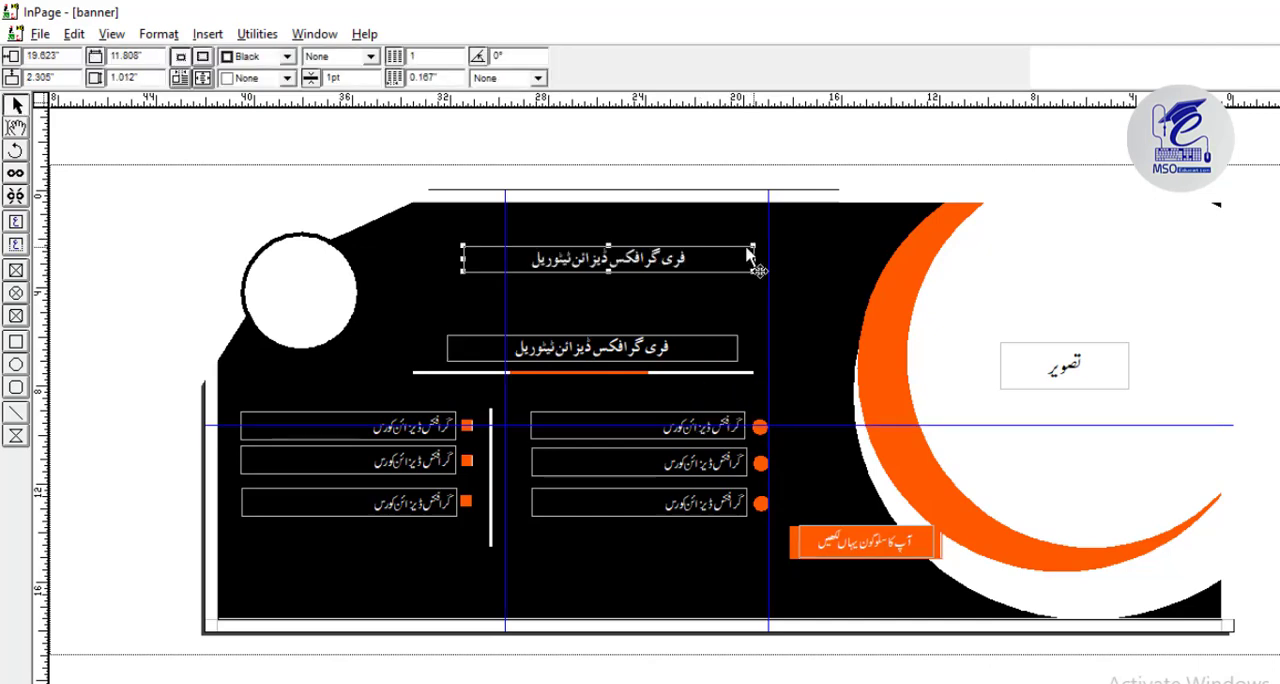
Replace the text in the copied heading box with "ویب بینر ڈیزائن".
{"action": "left_click", "coordinate": [16, 128]}
{"action": "left_click", "coordinate": [612, 259]}
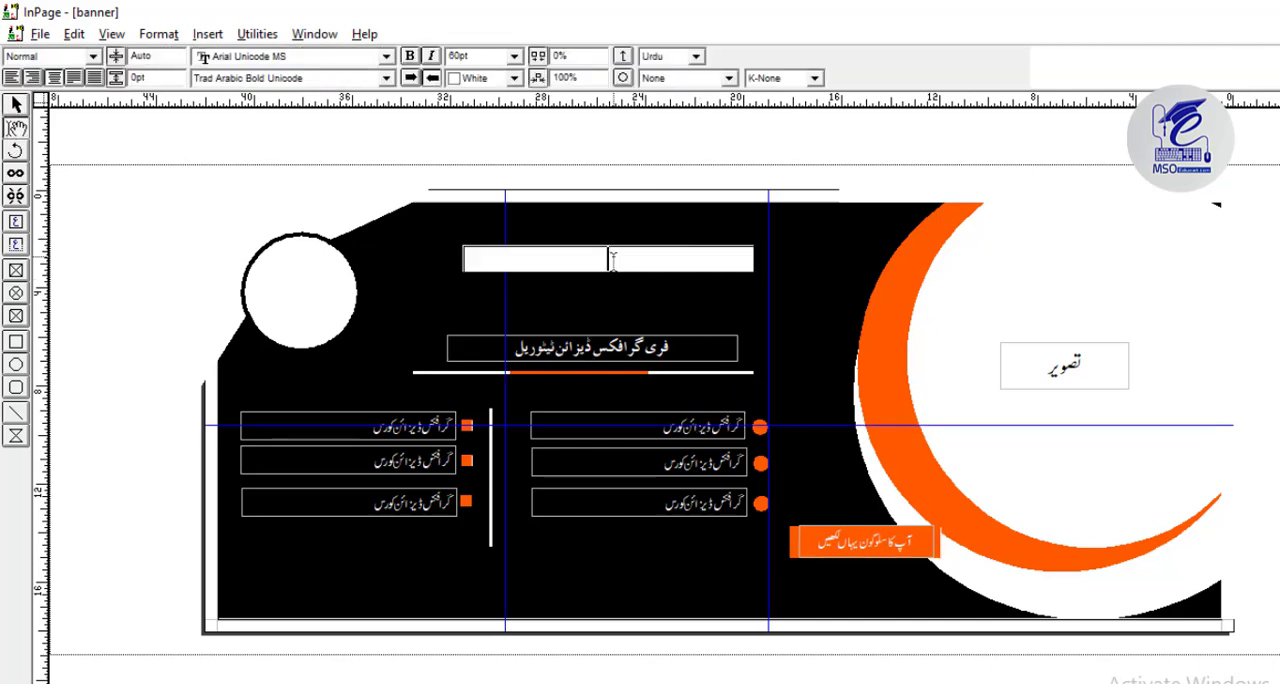
{"action": "key", "text": "ctrl+a"}
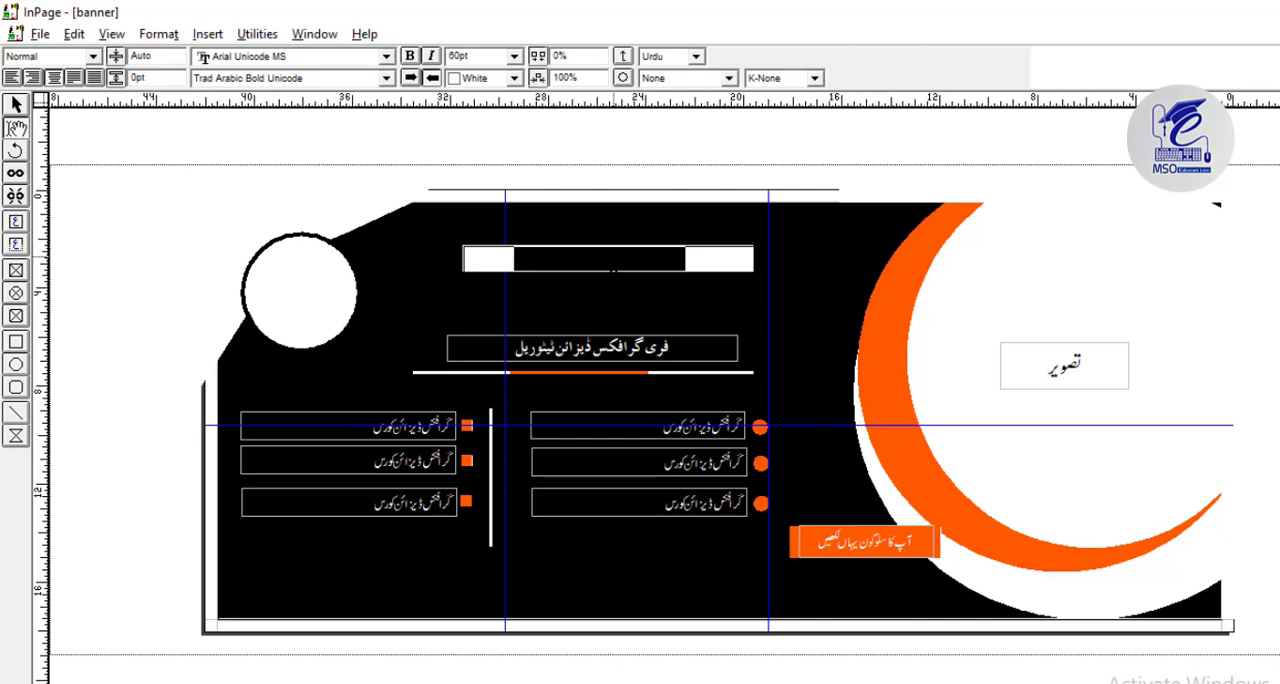
{"action": "key", "text": "BackSpace"}
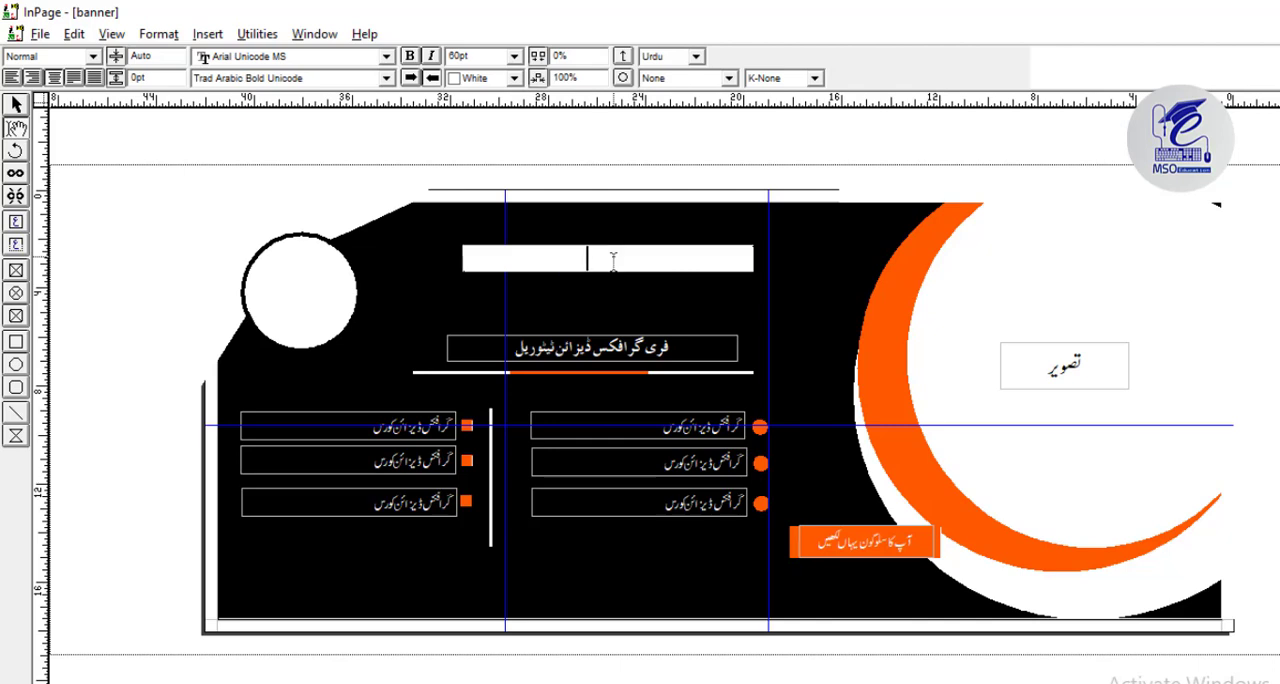
Format the upper heading in Faiz Nastaliq at 100 pt and enlarge its text box to 2.53 inches high.
{"action": "key", "text": "ctrl+a"}
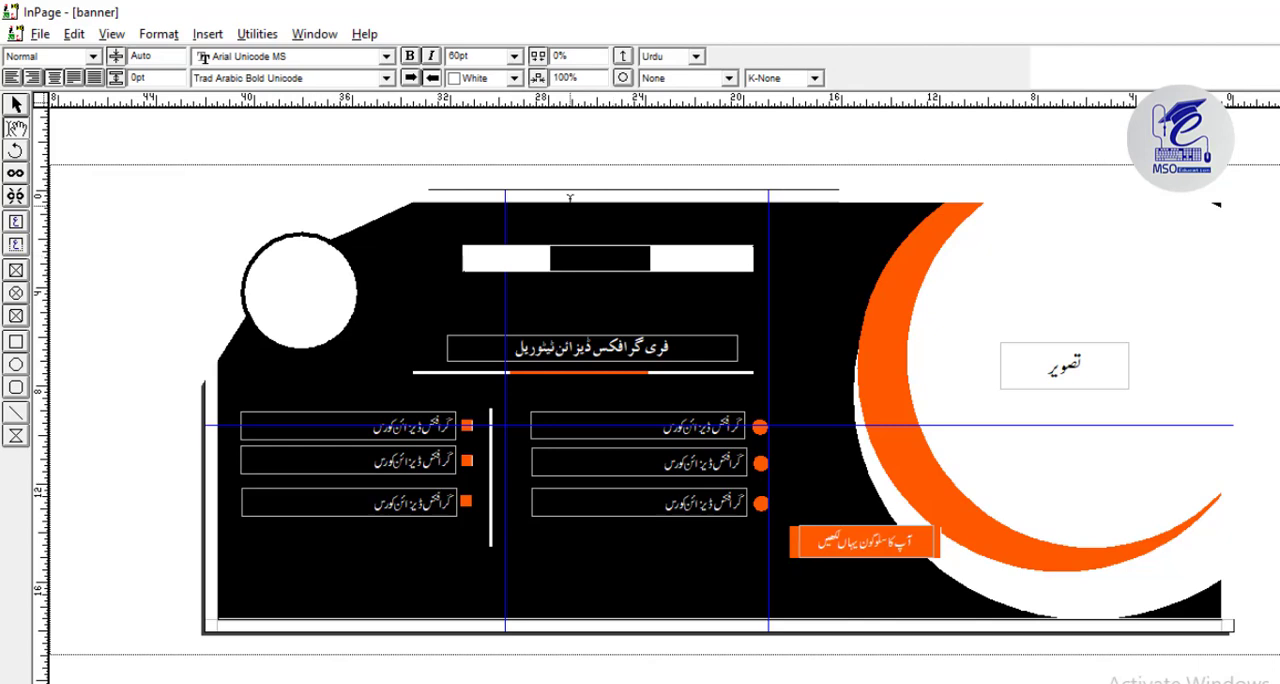
{"action": "left_click", "coordinate": [386, 78]}
{"action": "left_click_drag", "start_coordinate": [600, 155], "coordinate": [602, 120]}
{"action": "left_click", "coordinate": [501, 94]}
{"action": "left_click_drag", "start_coordinate": [488, 58], "coordinate": [408, 59]}
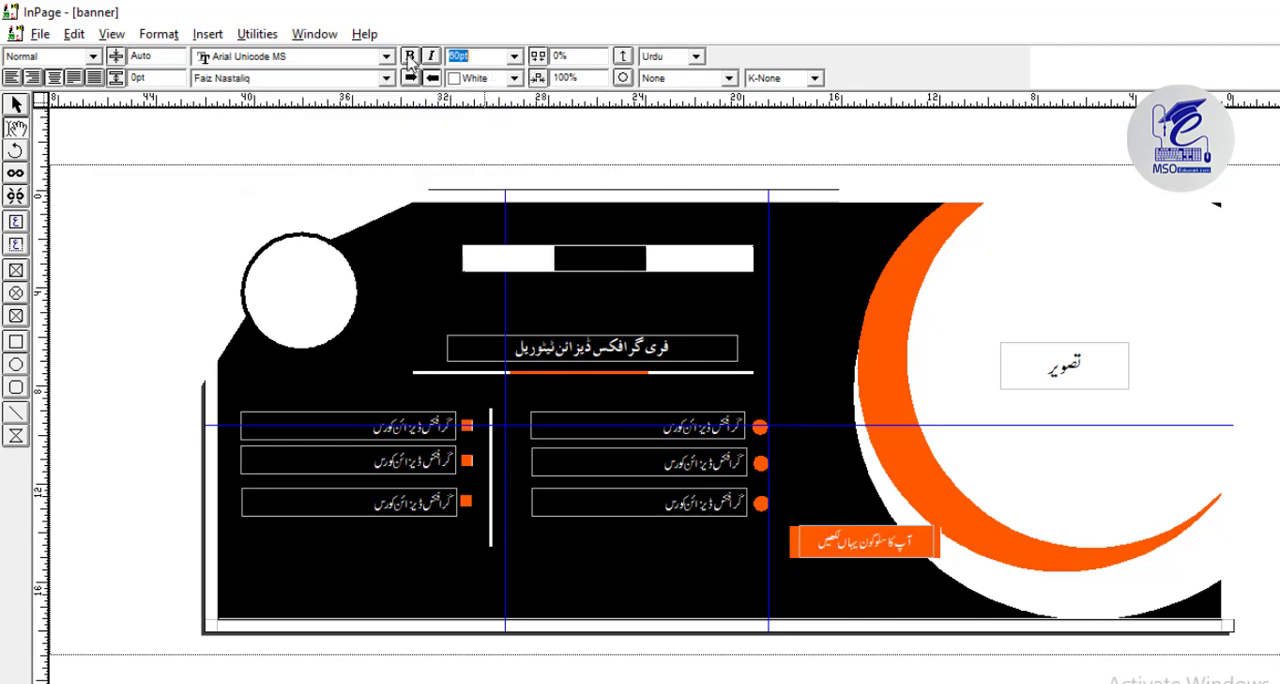
{"action": "type", "text": "100"}
{"action": "key", "text": "Return"}
{"action": "left_click", "coordinate": [17, 106]}
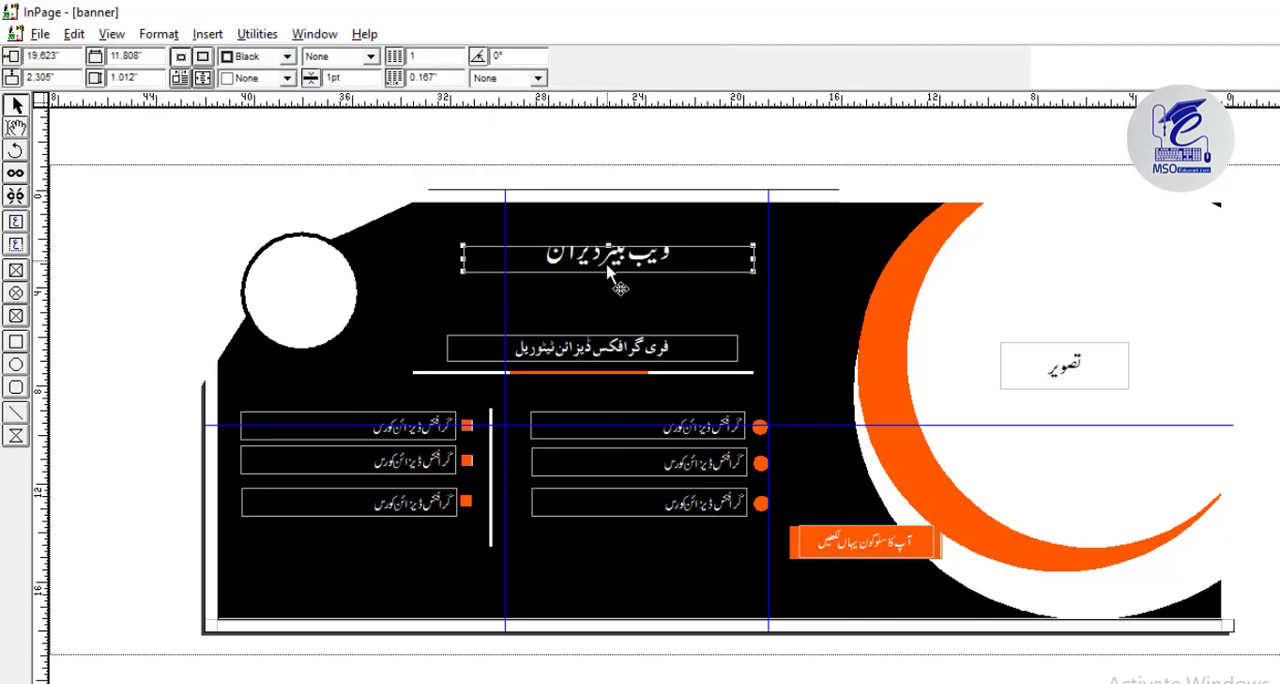
{"action": "left_click_drag", "start_coordinate": [609, 288], "coordinate": [607, 308]}
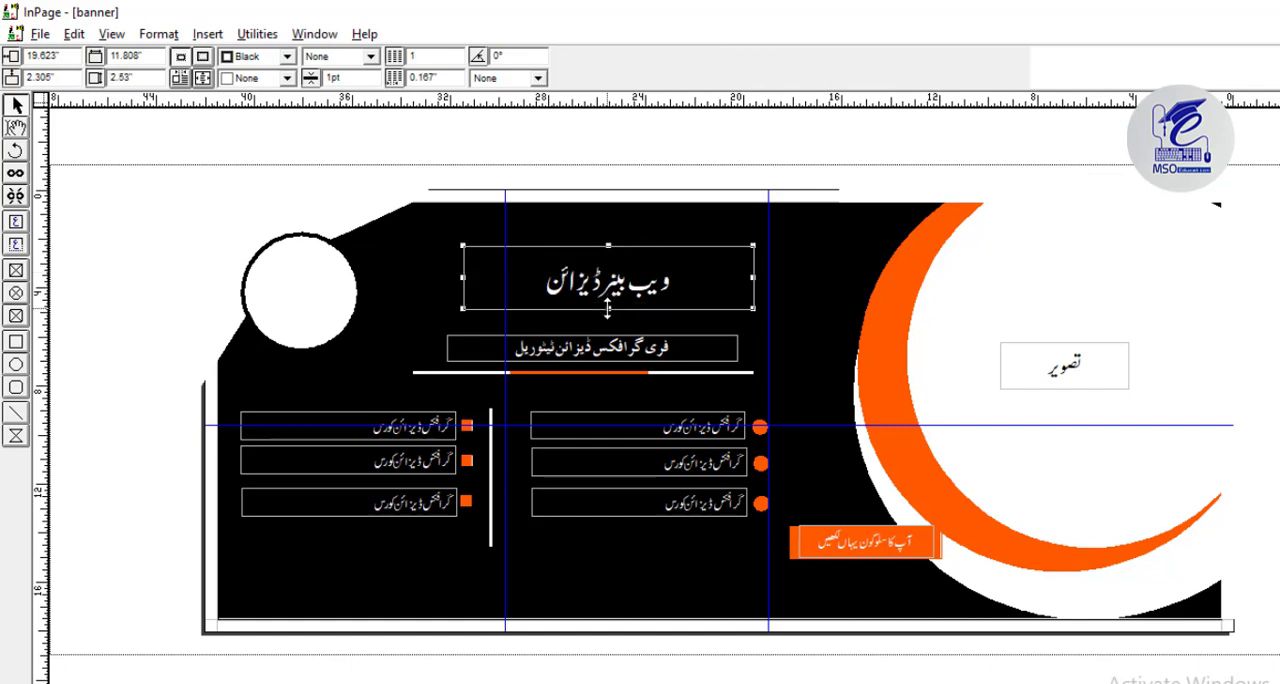
Set the upper heading's font size to 150 pt.
{"action": "left_click", "coordinate": [15, 128]}
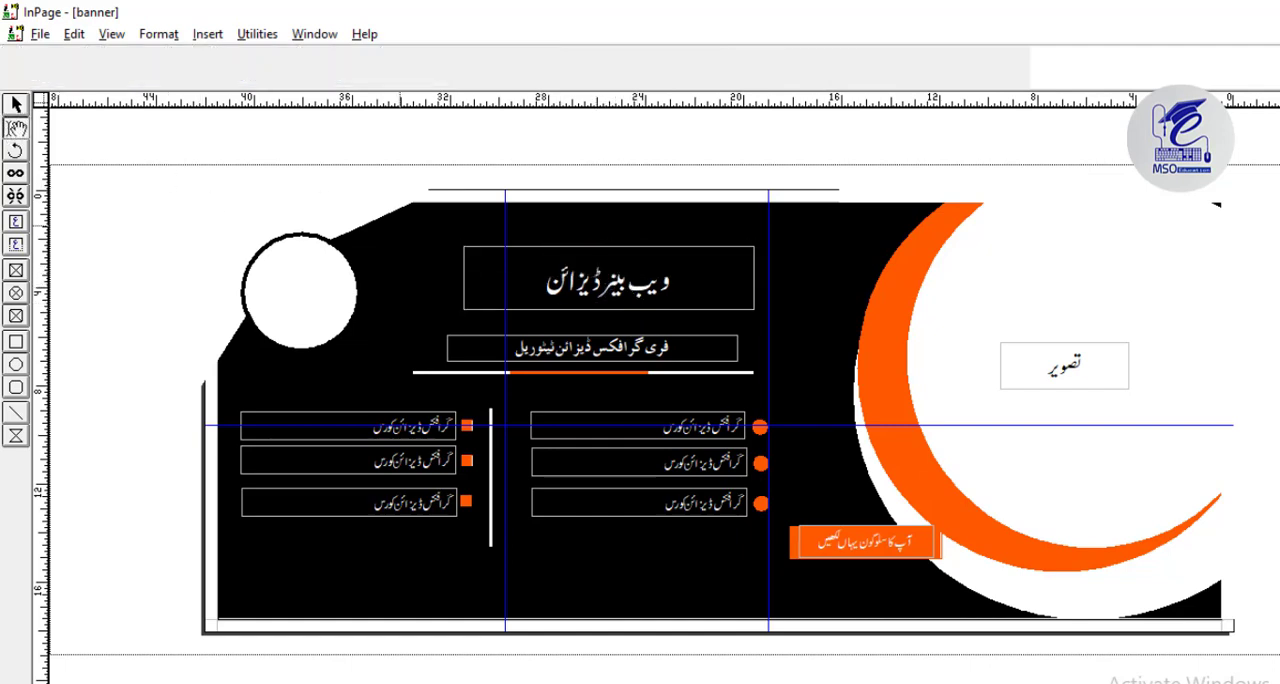
{"action": "left_click", "coordinate": [600, 295]}
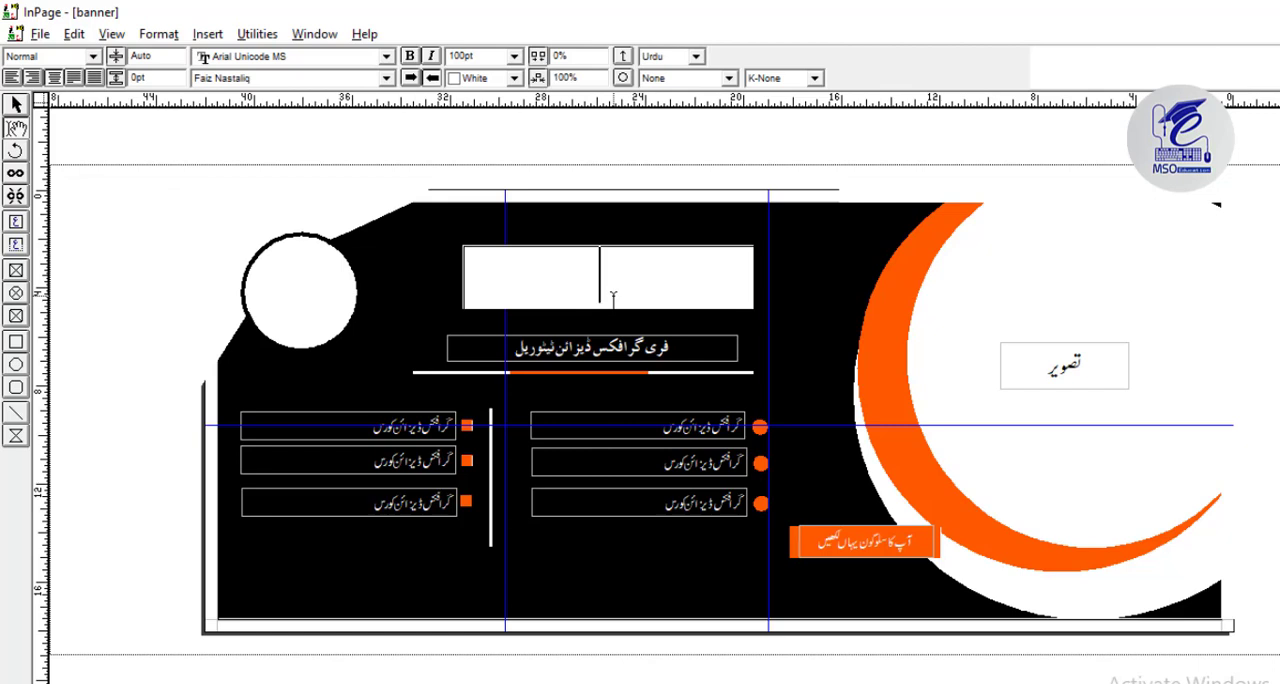
{"action": "key", "text": "ctrl+a"}
{"action": "double_click", "coordinate": [480, 55]}
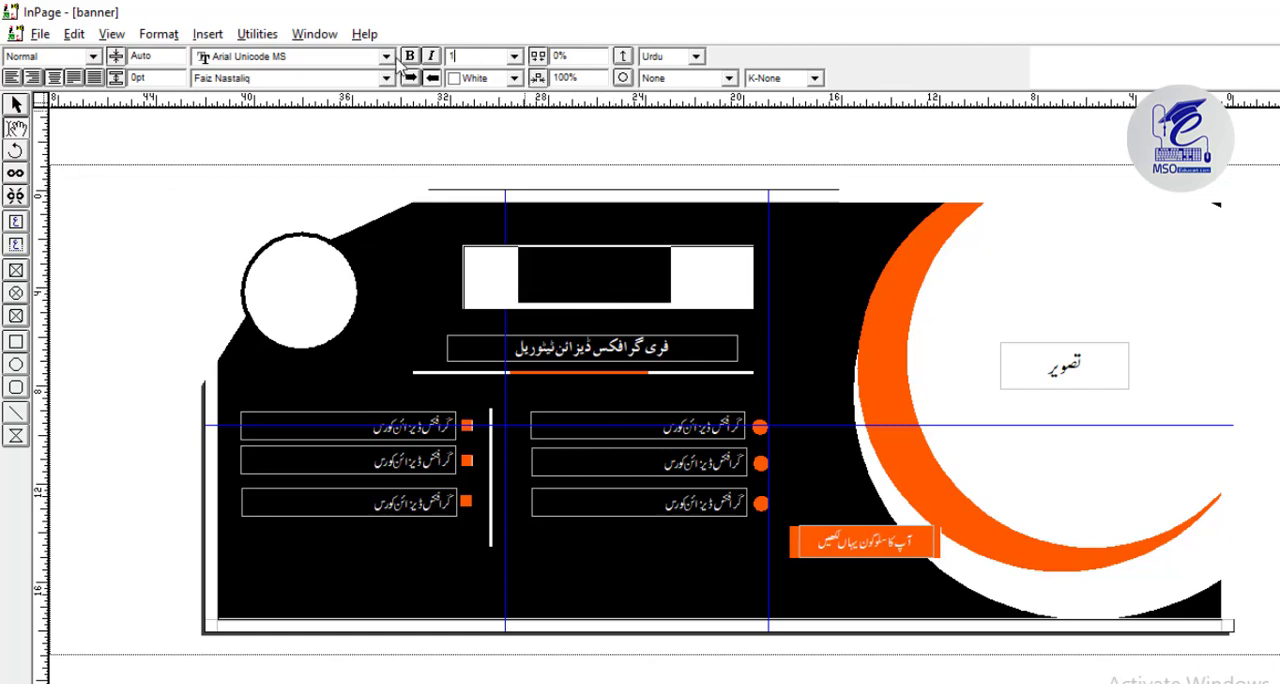
{"action": "type", "text": "150"}
{"action": "key", "text": "Return"}
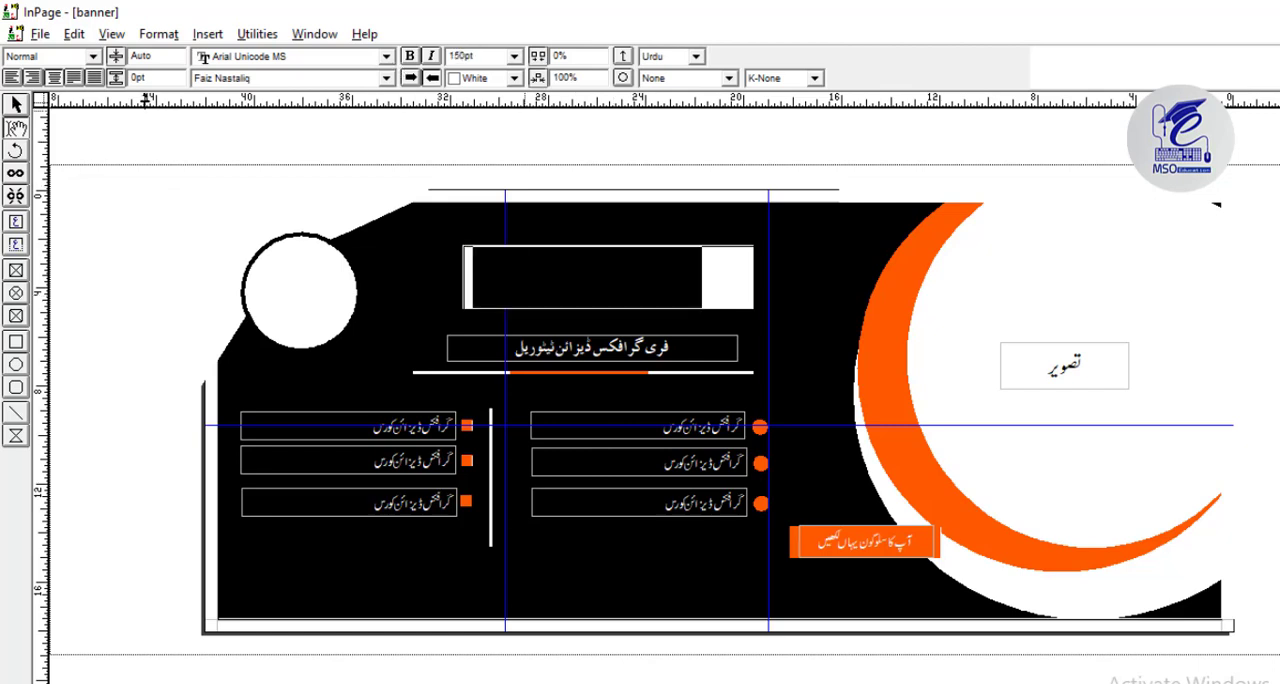
{"action": "left_click", "coordinate": [17, 107]}
Move both bulleted course columns and the vertical divider between them down together, to about 10.9 inches vertically.
{"action": "left_click", "coordinate": [237, 420]}
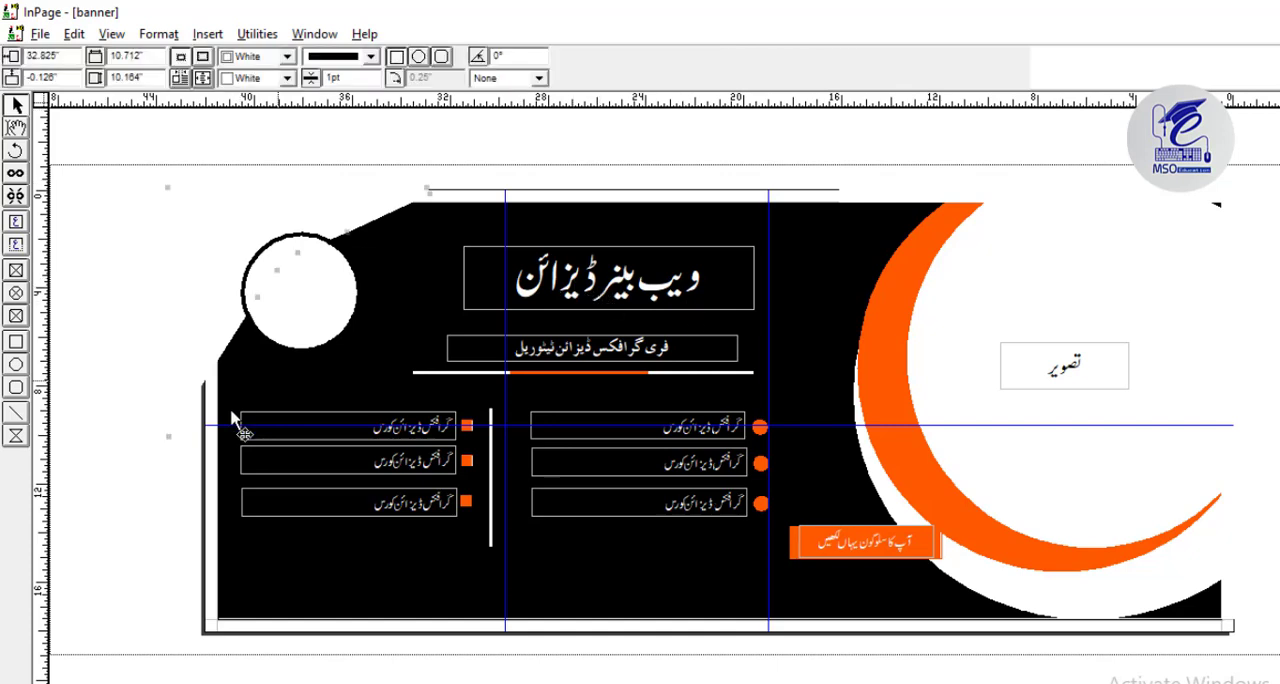
{"action": "left_click_drag", "start_coordinate": [195, 403], "coordinate": [784, 549]}
{"action": "key", "text": "Down"}
{"action": "key", "text": "Down"}
{"action": "key", "text": "Down"}
{"action": "key", "text": "Down"}
{"action": "key", "text": "Down"}
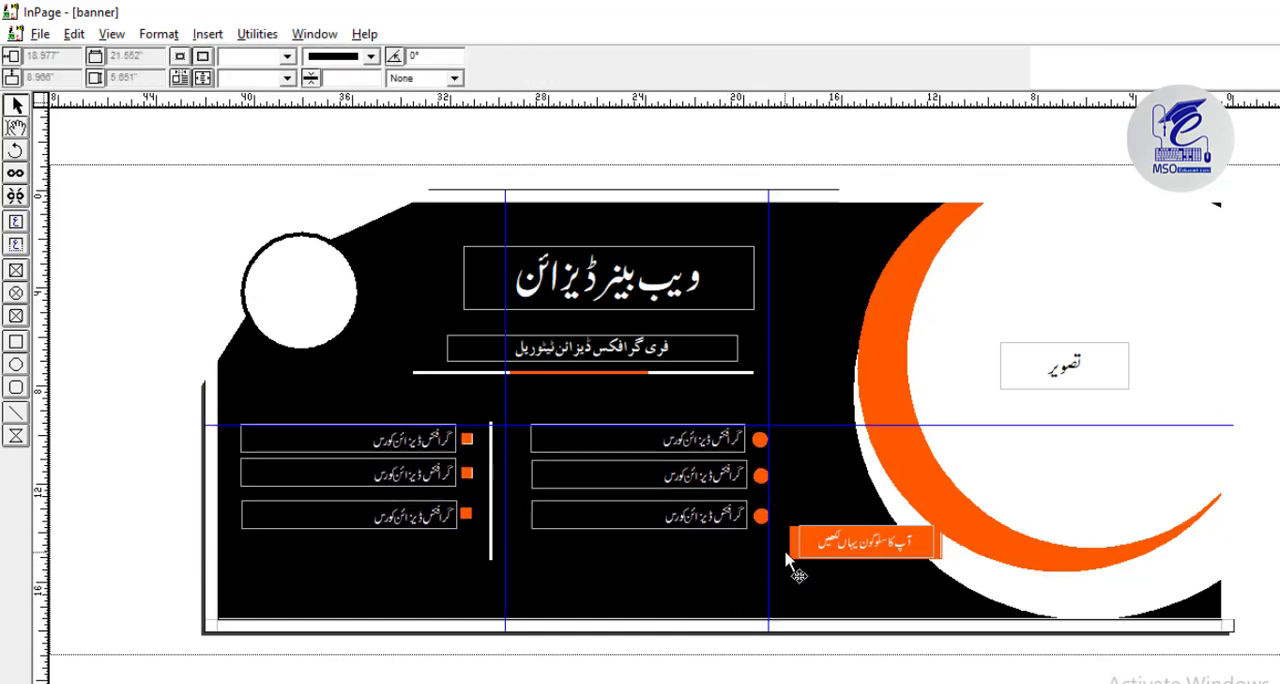
{"action": "key", "text": "Down"}
{"action": "key", "text": "Down"}
{"action": "key", "text": "Down"}
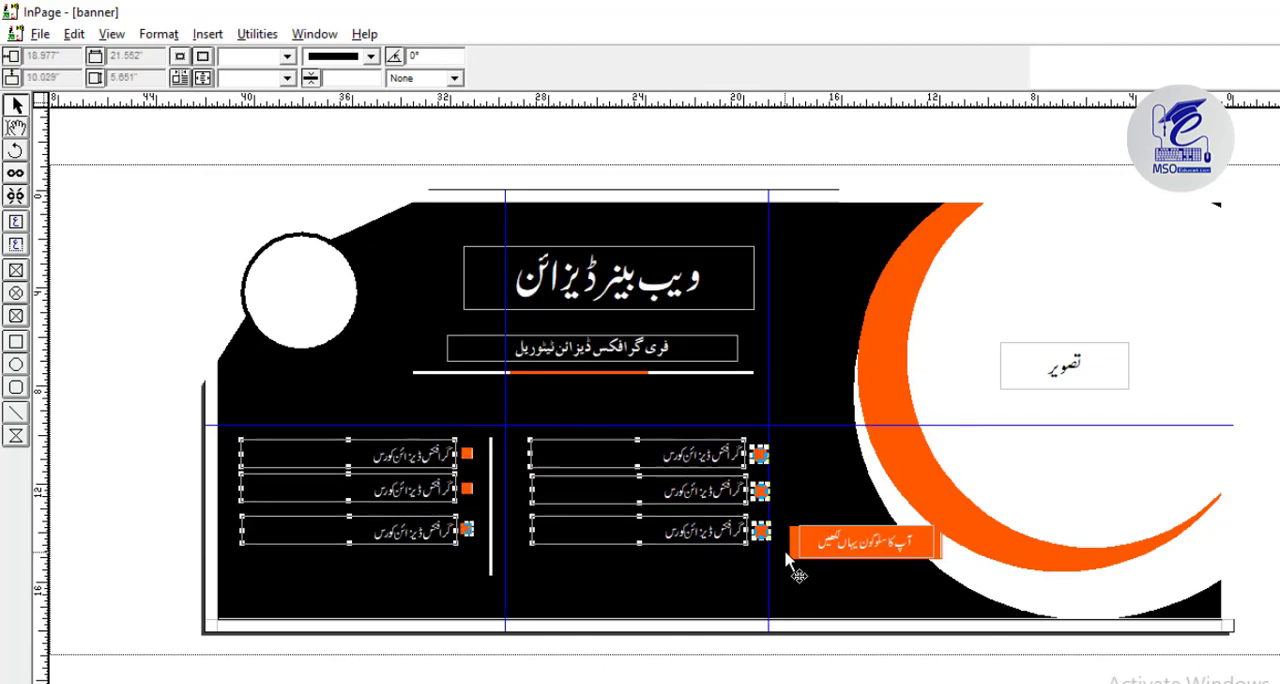
{"action": "key", "text": "Down"}
{"action": "key", "text": "Down"}
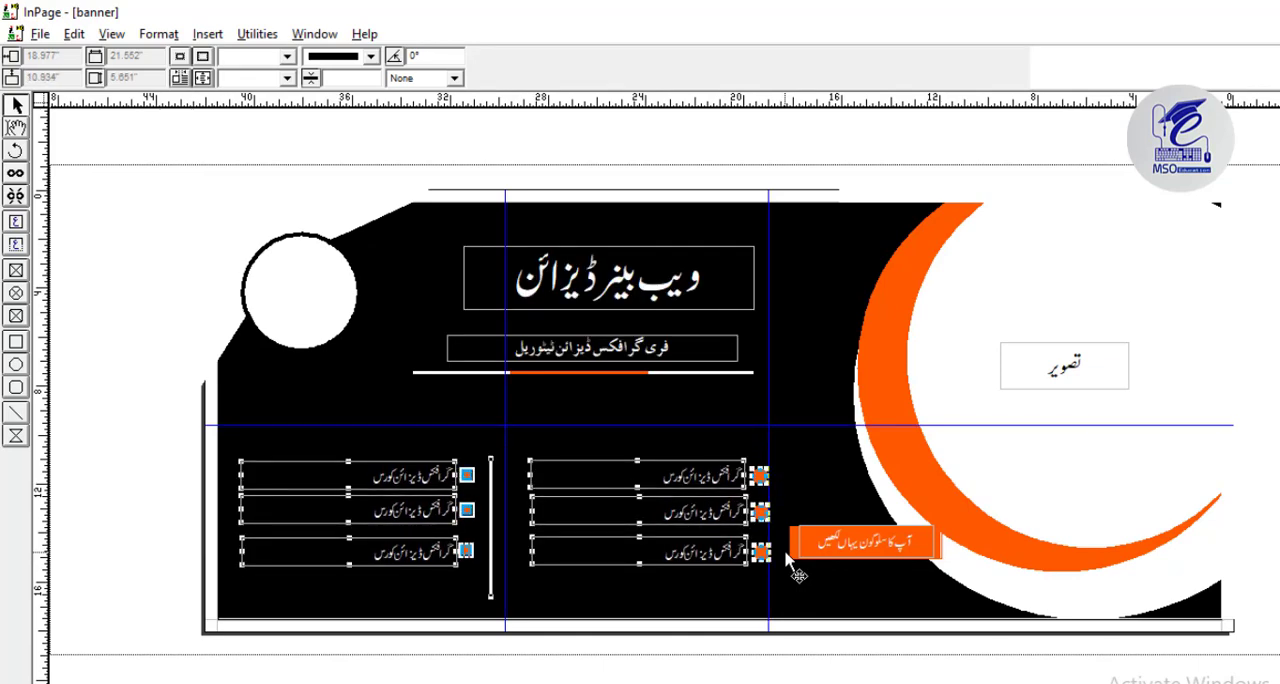
Move the vertical divider between the bullet columns slightly up and shorten it from its lower end.
{"action": "left_click", "coordinate": [498, 655]}
{"action": "left_click", "coordinate": [490, 590]}
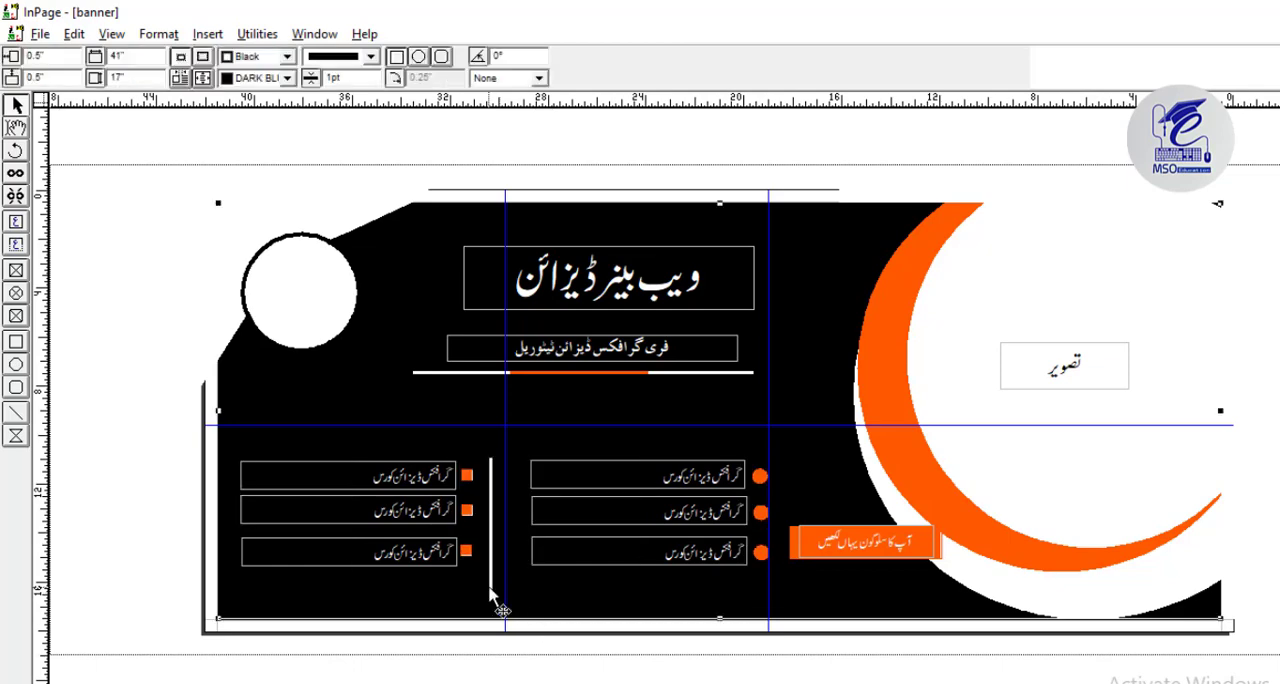
{"action": "left_click", "coordinate": [491, 591]}
{"action": "key", "text": "Up"}
{"action": "key", "text": "Up"}
{"action": "key", "text": "Up"}
{"action": "key", "text": "Up"}
{"action": "key", "text": "Up"}
{"action": "key", "text": "Up"}
{"action": "key", "text": "Up"}
{"action": "key", "text": "Up"}
{"action": "key", "text": "Up"}
{"action": "key", "text": "Up"}
{"action": "key", "text": "Up"}
{"action": "left_click_drag", "start_coordinate": [491, 585], "coordinate": [487, 565]}
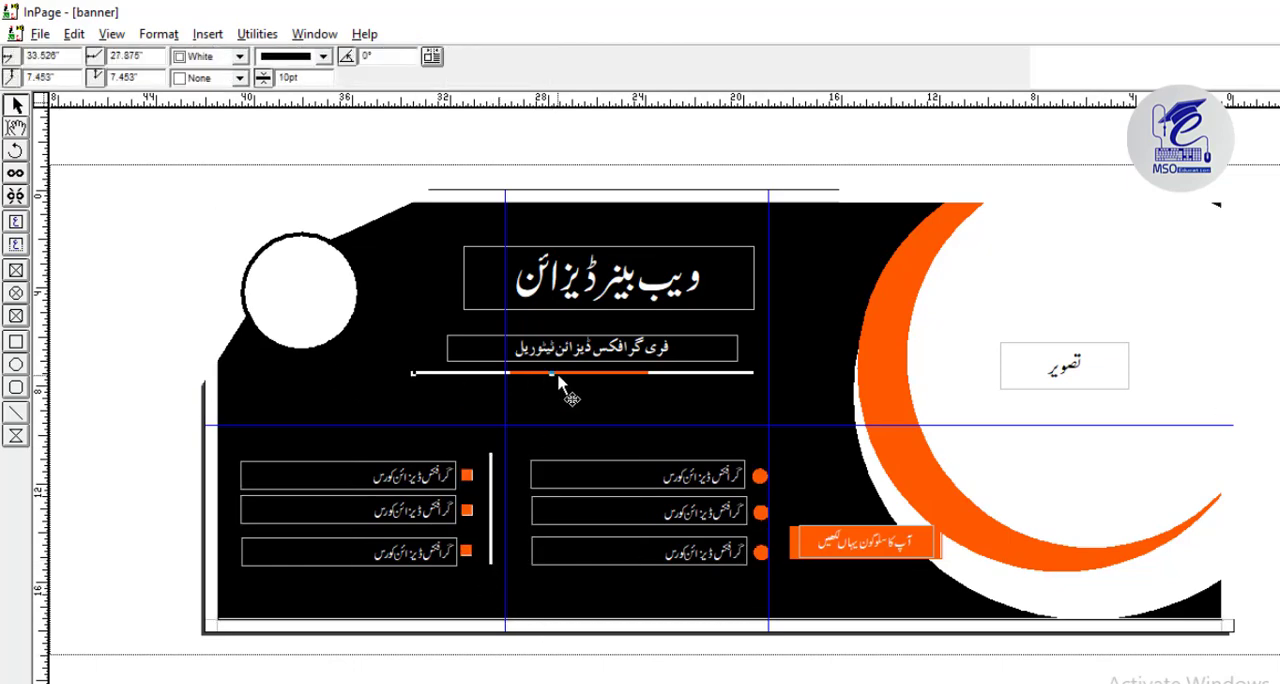
Move the white horizontal divider with its orange segment down, towards the course lists.
{"action": "left_click", "coordinate": [562, 374]}
{"action": "key", "text": "Down"}
{"action": "key", "text": "Down"}
Place the lower heading box directly beneath the upper heading, and shift both headings together down and slightly left.
{"action": "left_click_drag", "start_coordinate": [630, 349], "coordinate": [648, 329]}
{"action": "left_click", "coordinate": [655, 280], "text": "shift"}
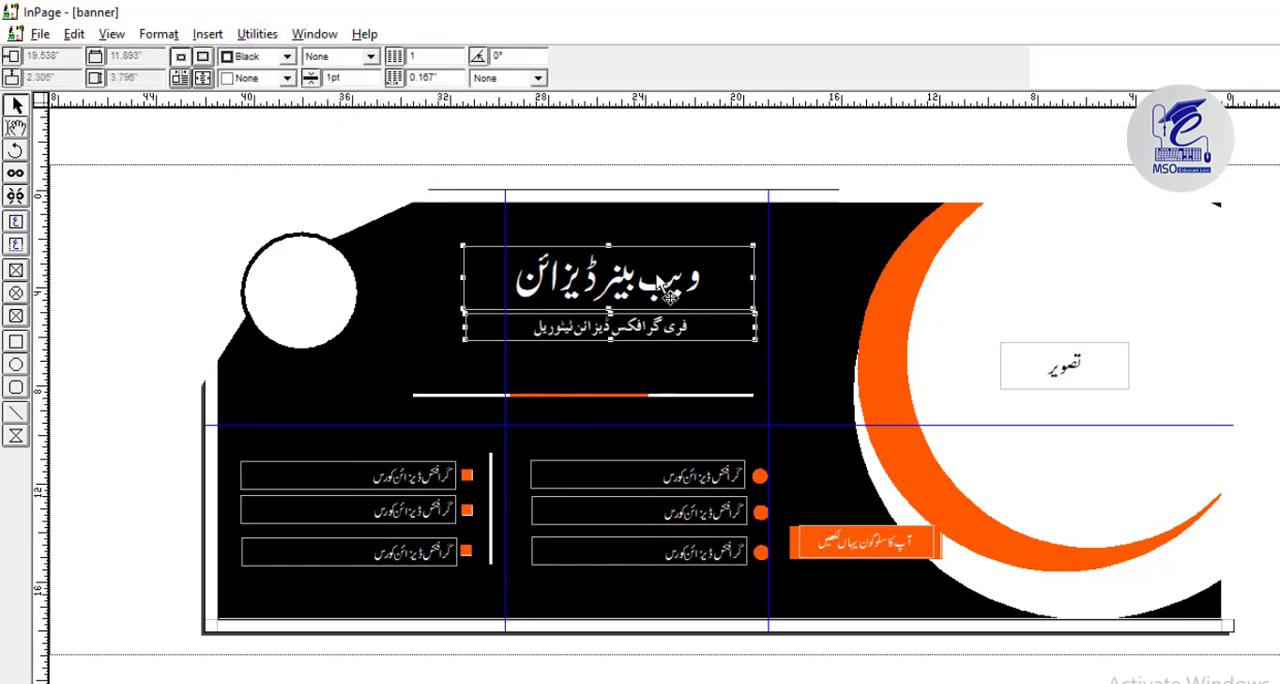
{"action": "key", "text": "Down"}
{"action": "key", "text": "Down"}
{"action": "key", "text": "Down"}
{"action": "key", "text": "Down"}
{"action": "key", "text": "Down"}
{"action": "key", "text": "Down"}
{"action": "key", "text": "Down"}
{"action": "key", "text": "Down"}
{"action": "key", "text": "Up"}
{"action": "key", "text": "Up"}
{"action": "key", "text": "Up"}
{"action": "key", "text": "Up"}
{"action": "key", "text": "Up"}
{"action": "key", "text": "Left"}
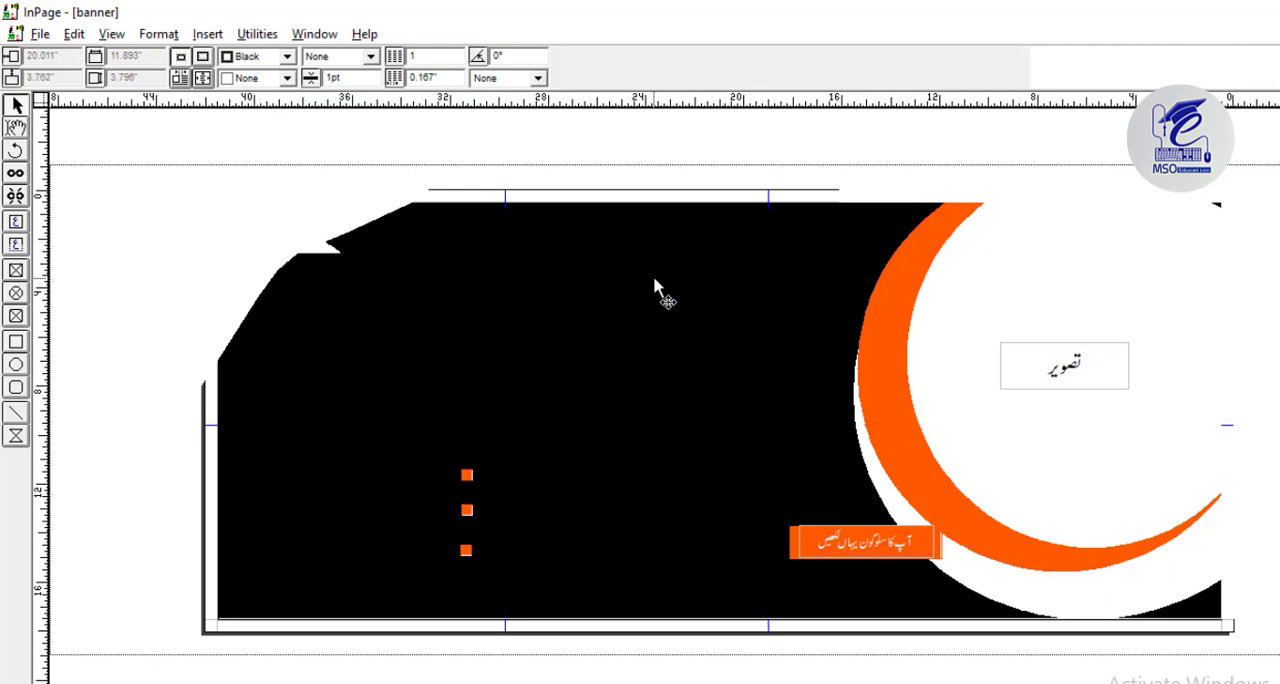
Colour the words "ویب بینر" in the upper heading with the orange BACK colour.
{"action": "left_click", "coordinate": [18, 130]}
{"action": "left_click_drag", "start_coordinate": [592, 305], "coordinate": [715, 305]}
{"action": "left_click", "coordinate": [477, 78]}
{"action": "left_click", "coordinate": [464, 147]}
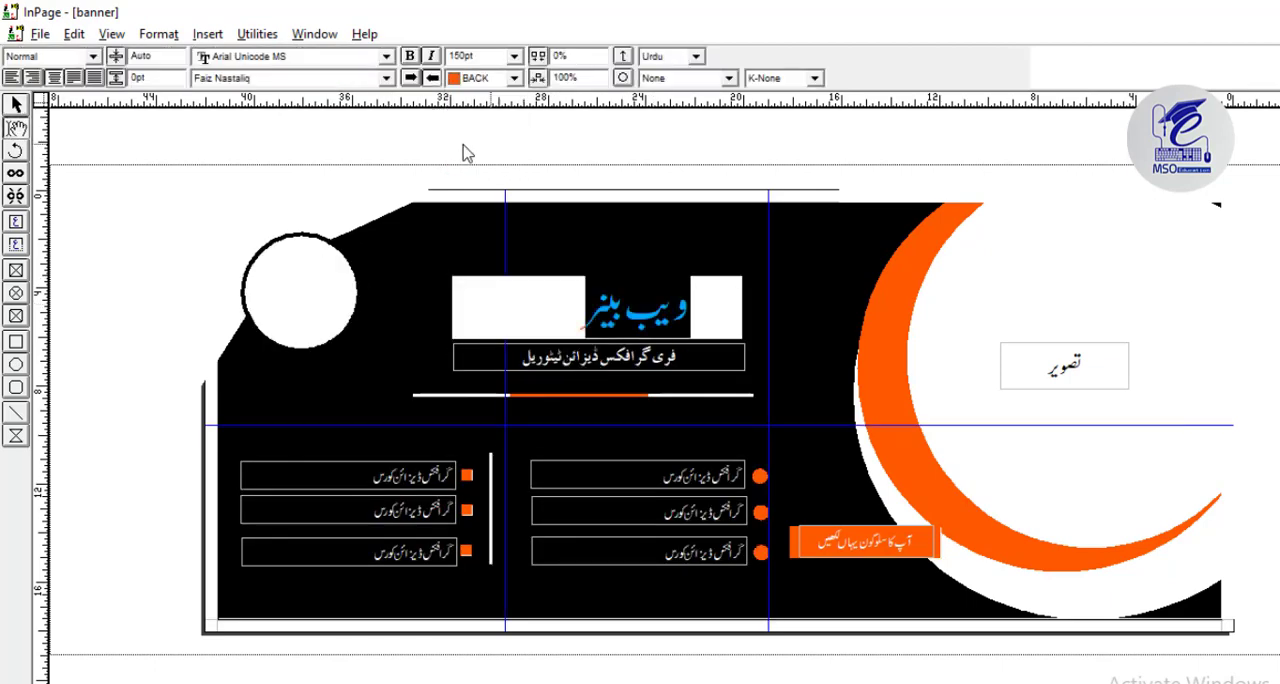
{"action": "left_click", "coordinate": [16, 105]}
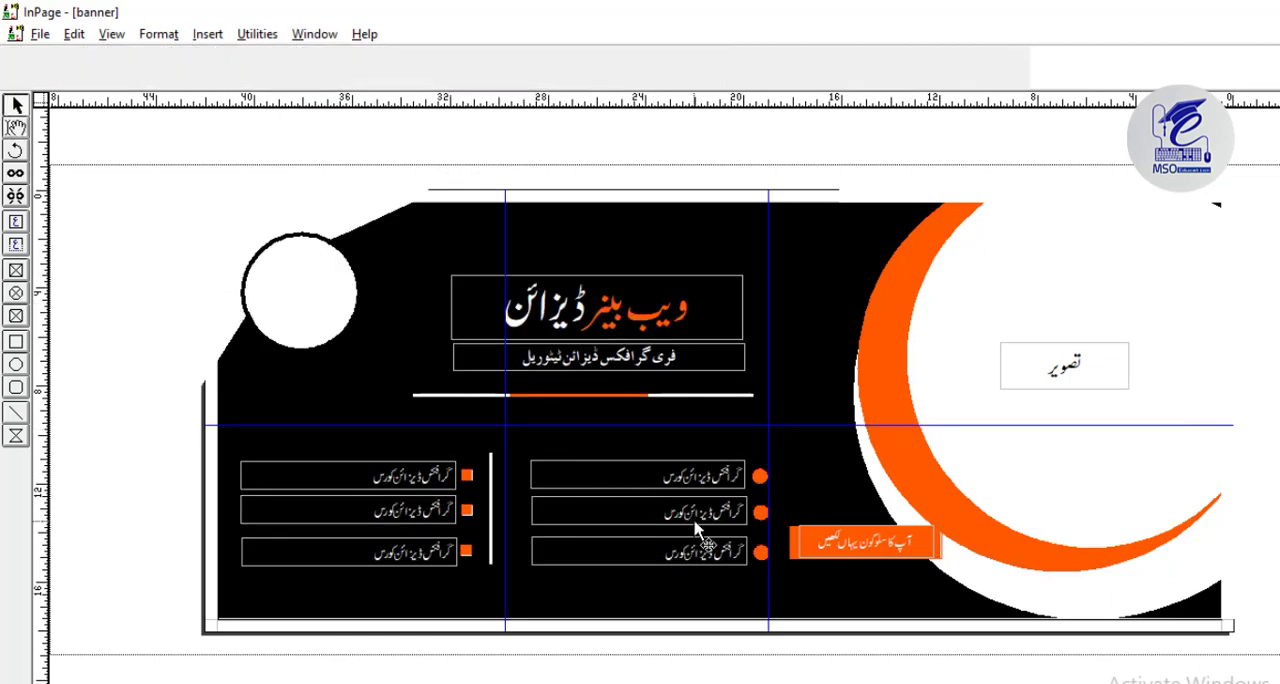
Draw a circular picture frame about 5.1 inches across over the logo circle and import "logo for chinal.tif" into it.
{"action": "left_click", "coordinate": [255, 260]}
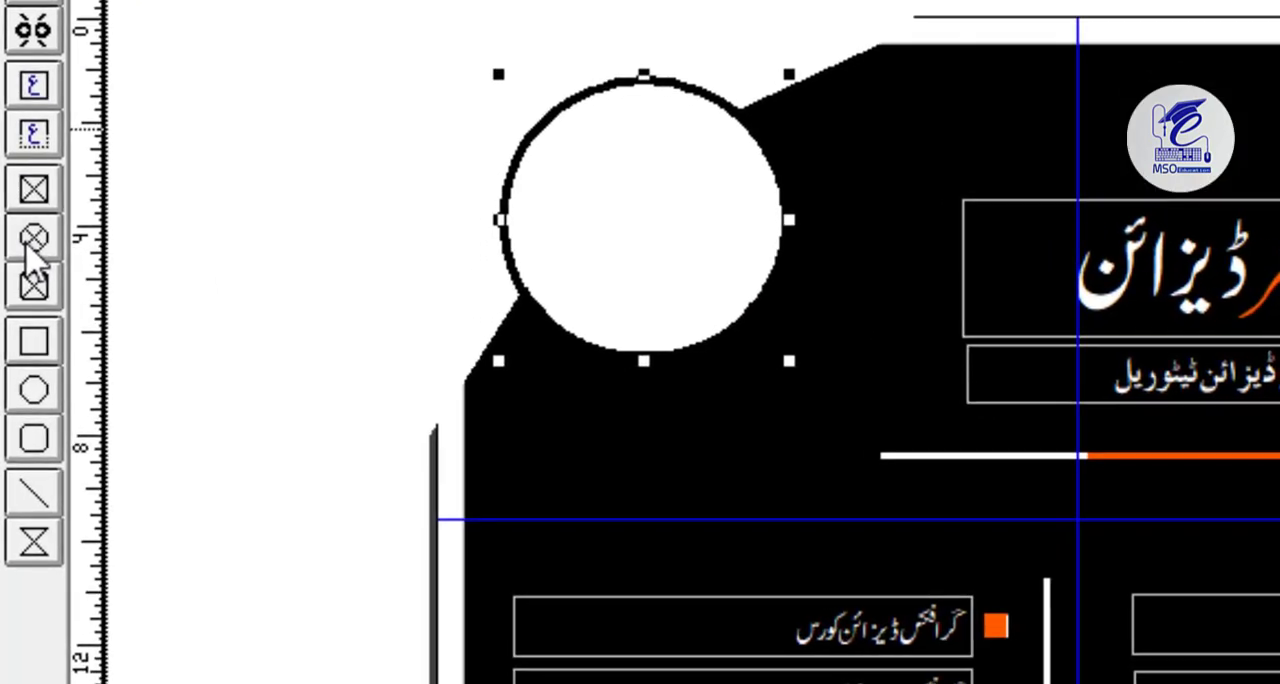
{"action": "left_click", "coordinate": [15, 293]}
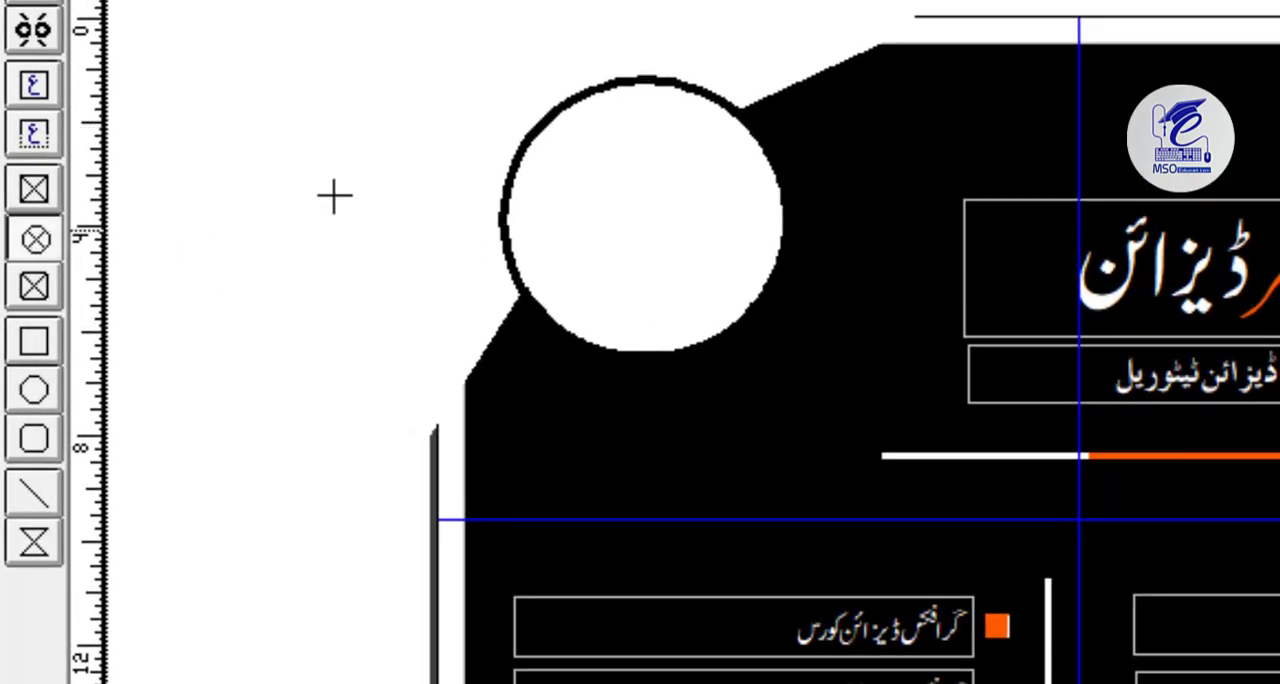
{"action": "left_click_drag", "start_coordinate": [514, 104], "coordinate": [786, 376]}
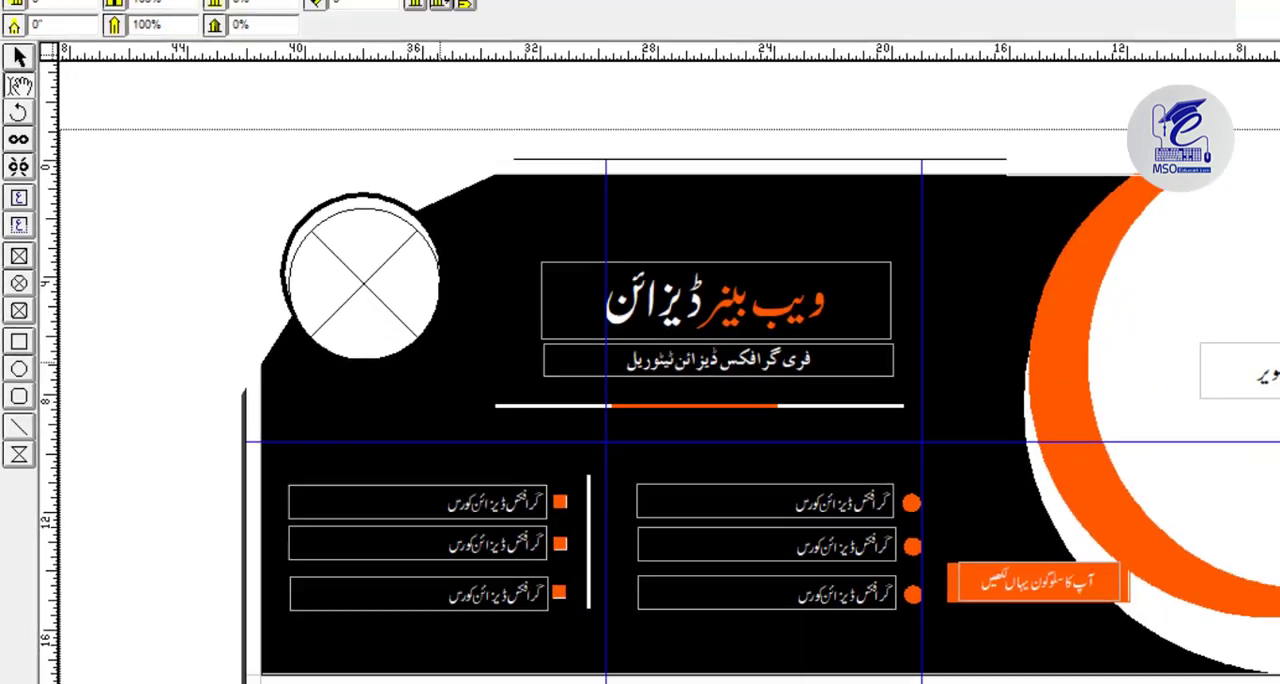
{"action": "key", "text": "ctrl+e"}
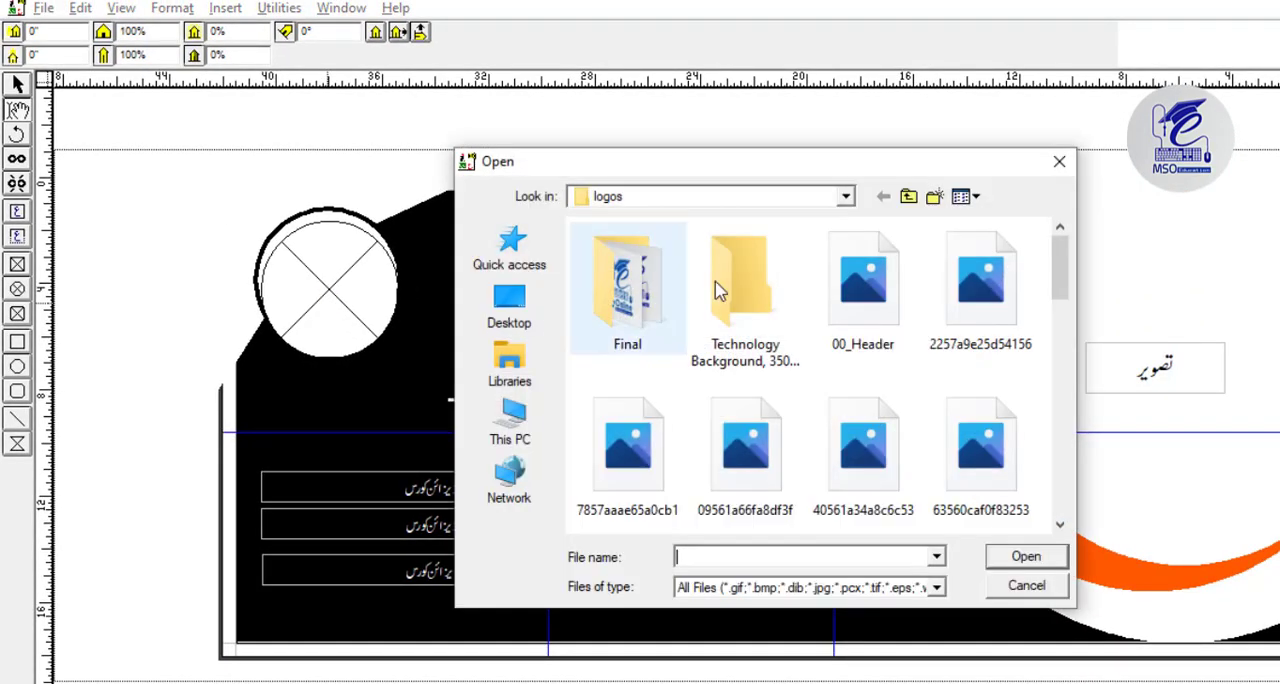
{"action": "scroll", "coordinate": [700, 300], "scroll_direction": "down", "scroll_amount": 5}
{"action": "left_click", "coordinate": [714, 251]}
{"action": "double_click", "coordinate": [714, 251]}
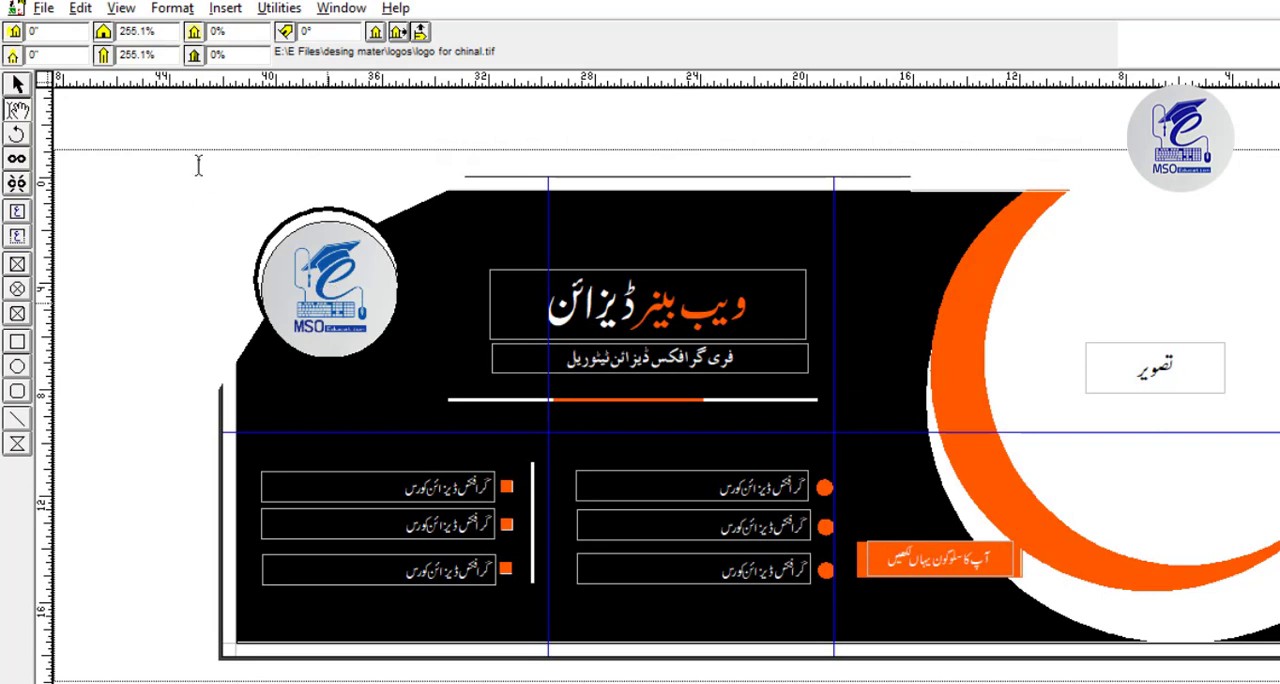
Set the border colour of the circular logo picture frame to White.
{"action": "left_click", "coordinate": [17, 85]}
{"action": "left_click", "coordinate": [392, 292]}
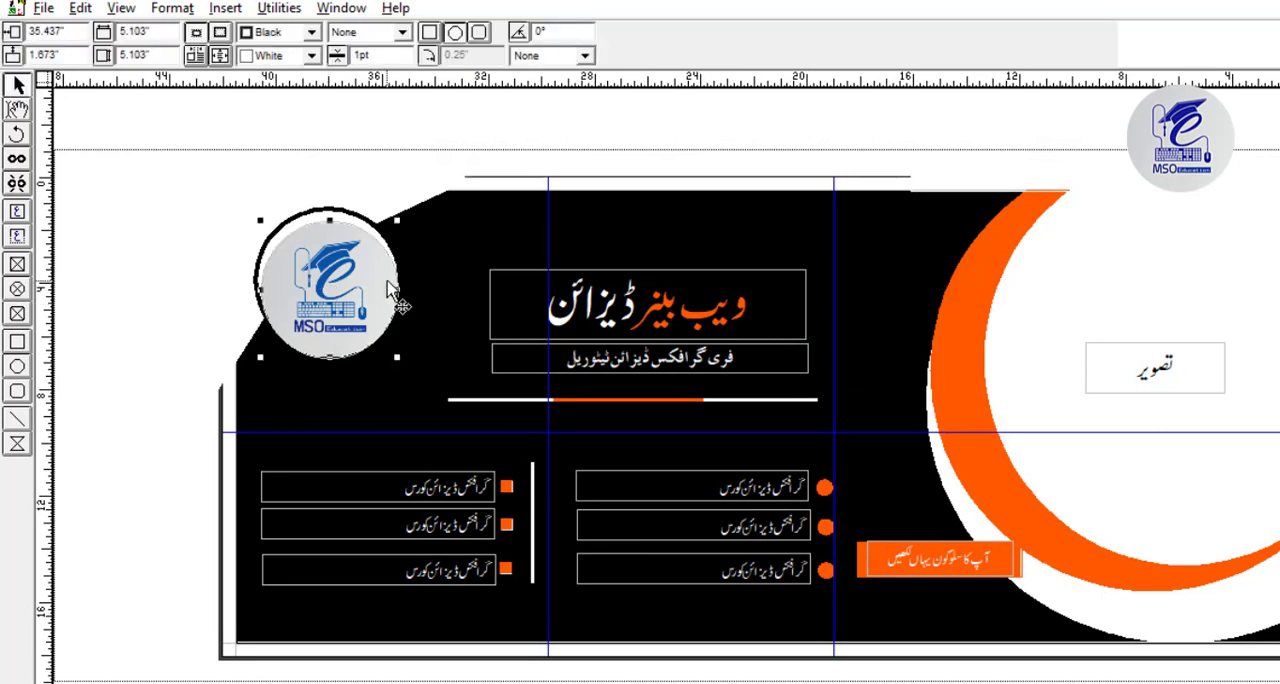
{"action": "left_click", "coordinate": [312, 33]}
{"action": "left_click", "coordinate": [313, 54]}
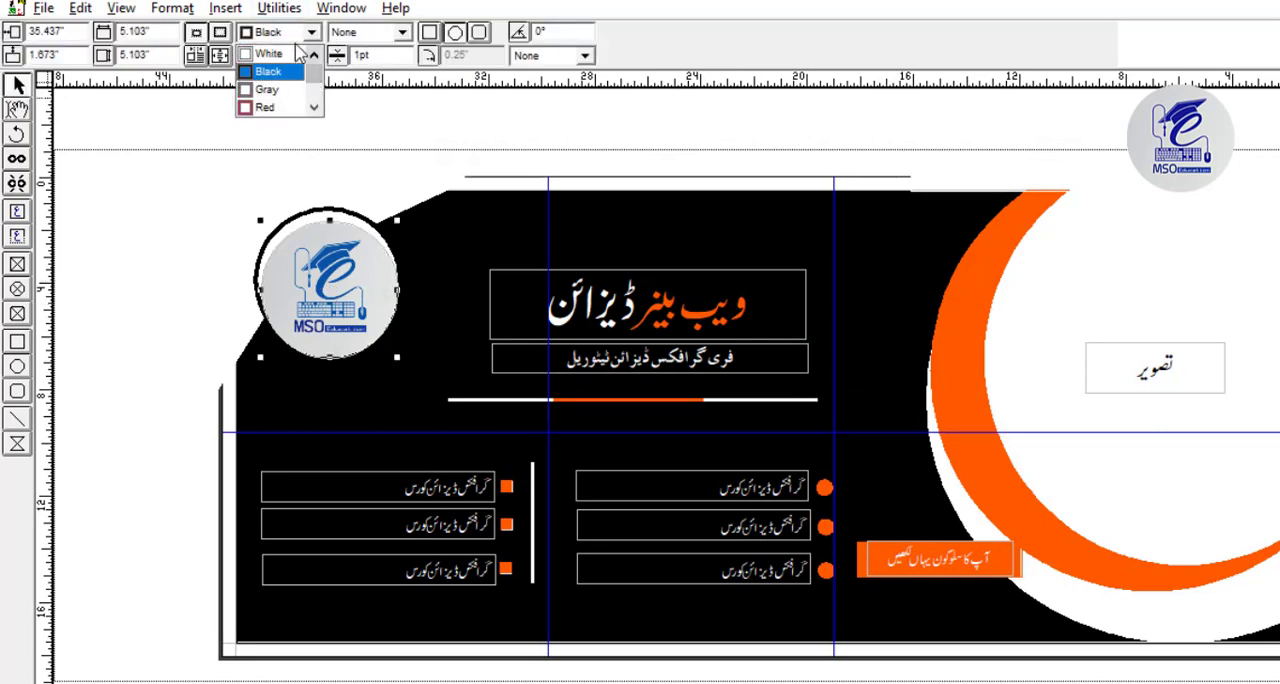
{"action": "left_click", "coordinate": [290, 54]}
{"action": "left_click", "coordinate": [401, 33]}
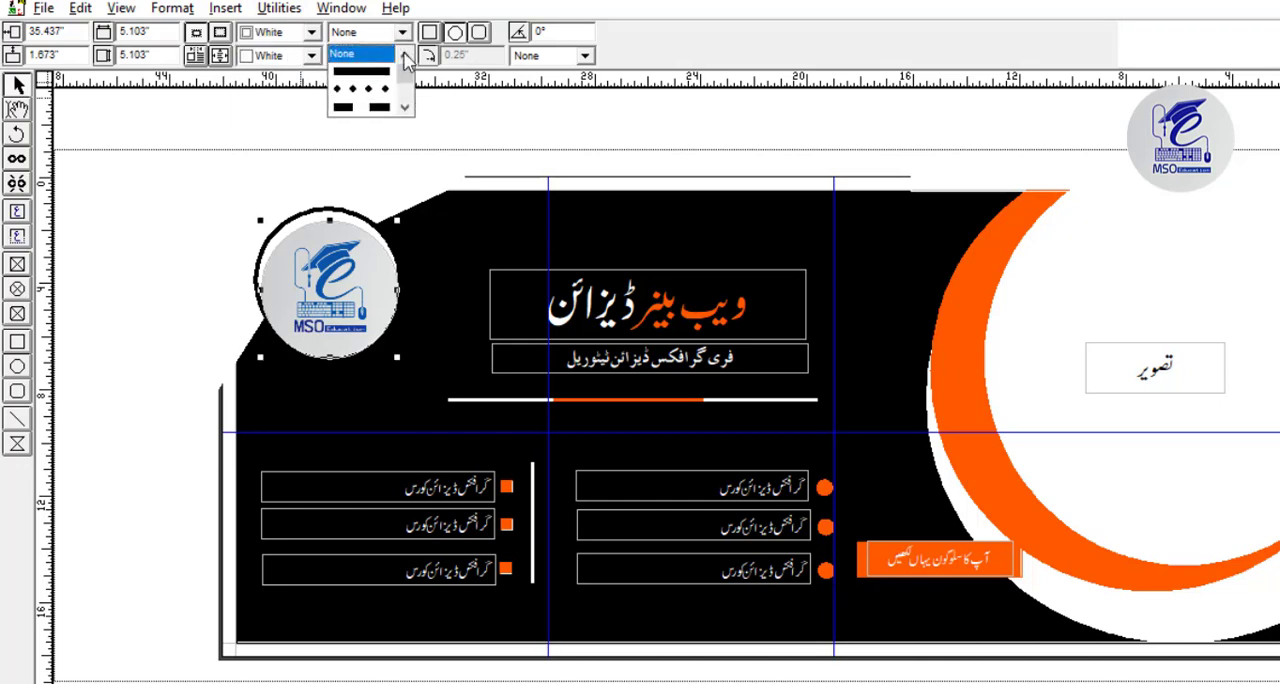
{"action": "left_click", "coordinate": [362, 71]}
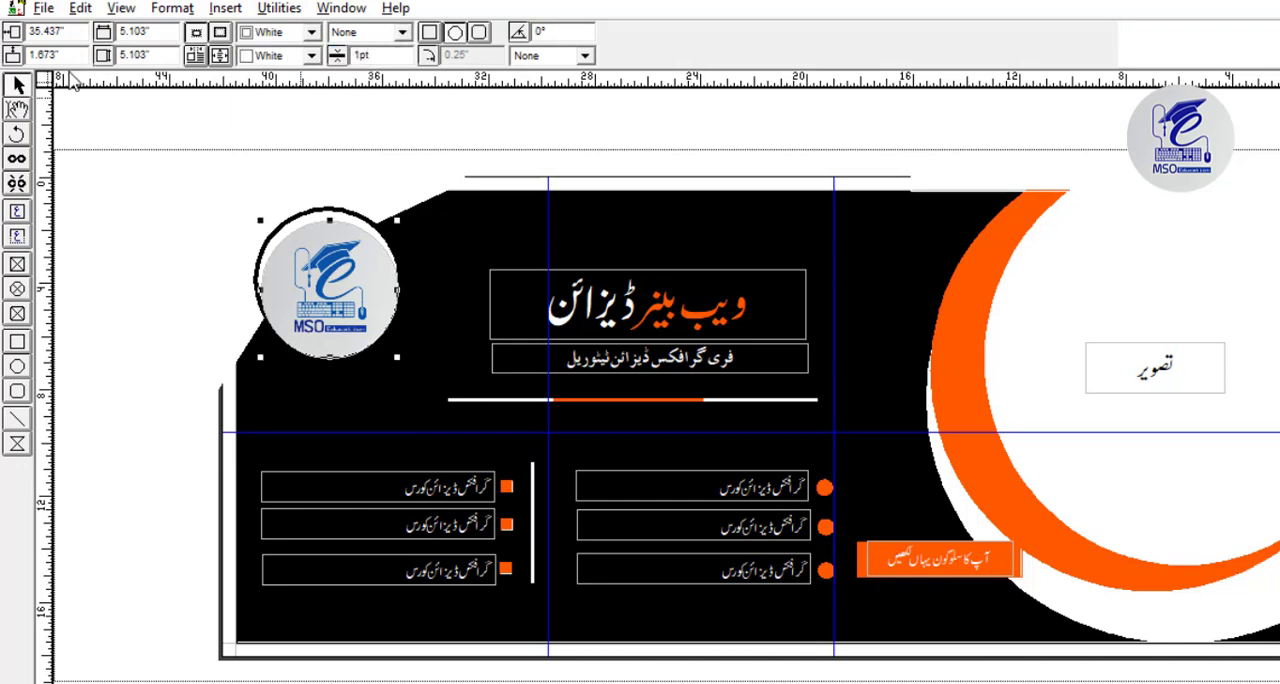
Cut the white circle with the dark blue border from behind the logo and paste it in front of the picture.
{"action": "left_click", "coordinate": [282, 218]}
{"action": "left_click", "coordinate": [282, 222]}
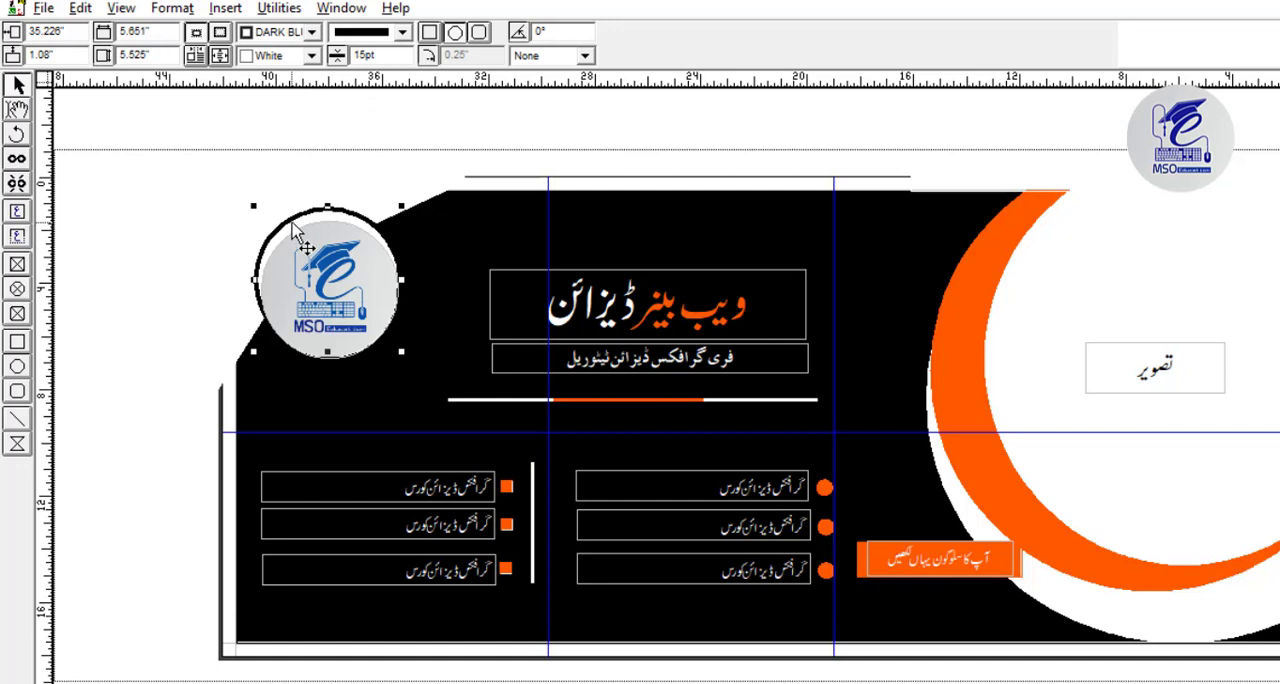
{"action": "right_click", "coordinate": [292, 218]}
{"action": "left_click", "coordinate": [341, 289]}
{"action": "right_click", "coordinate": [346, 282]}
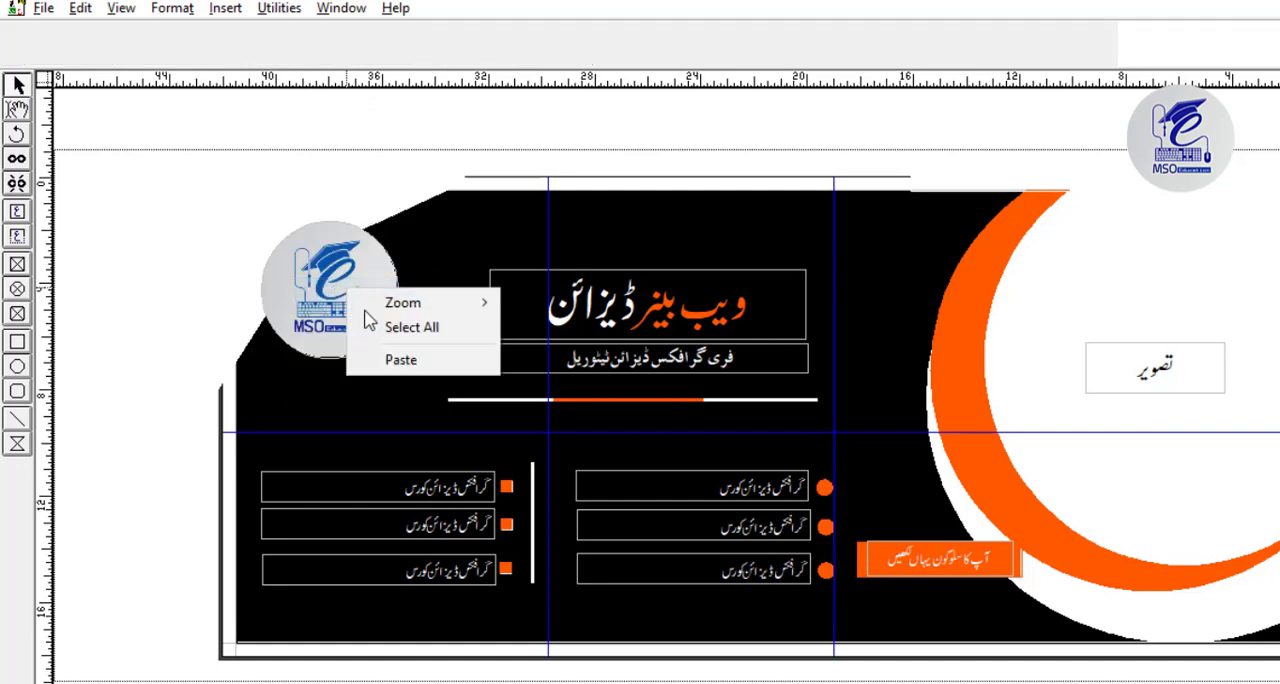
{"action": "left_click", "coordinate": [375, 360]}
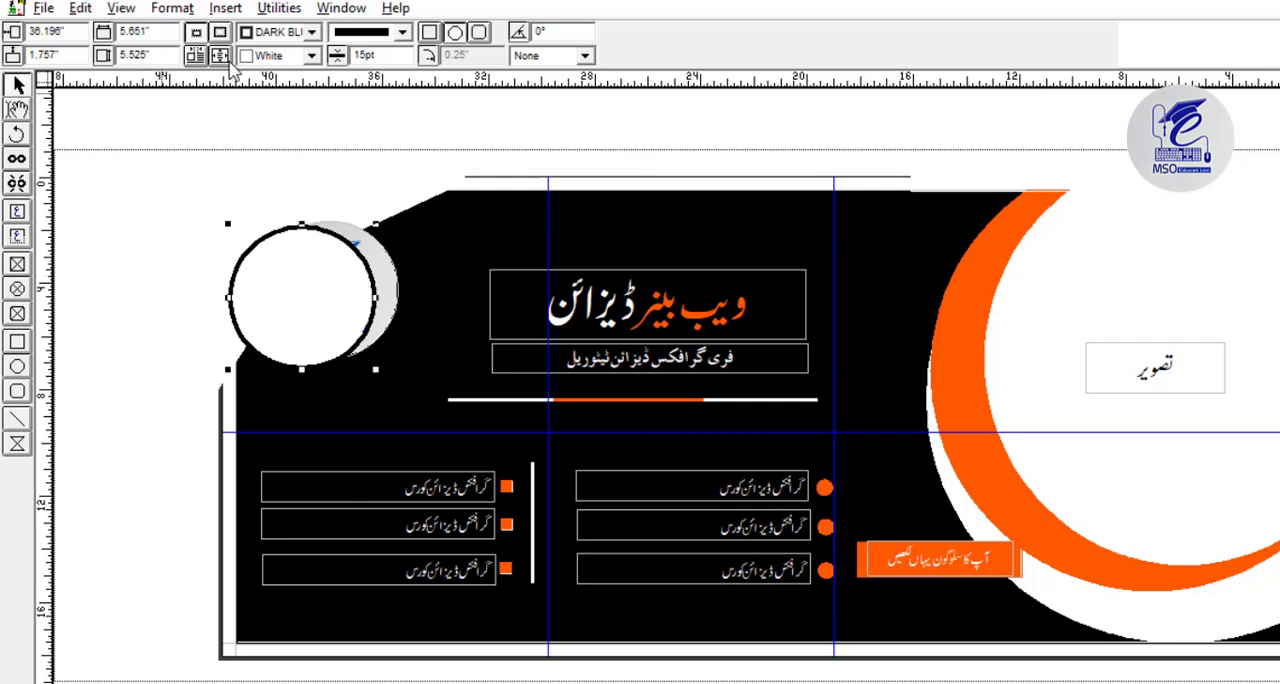
Set the pasted circle's fill to None so only its dark blue ring covers the logo.
{"action": "left_click", "coordinate": [256, 57]}
{"action": "left_click", "coordinate": [314, 79]}
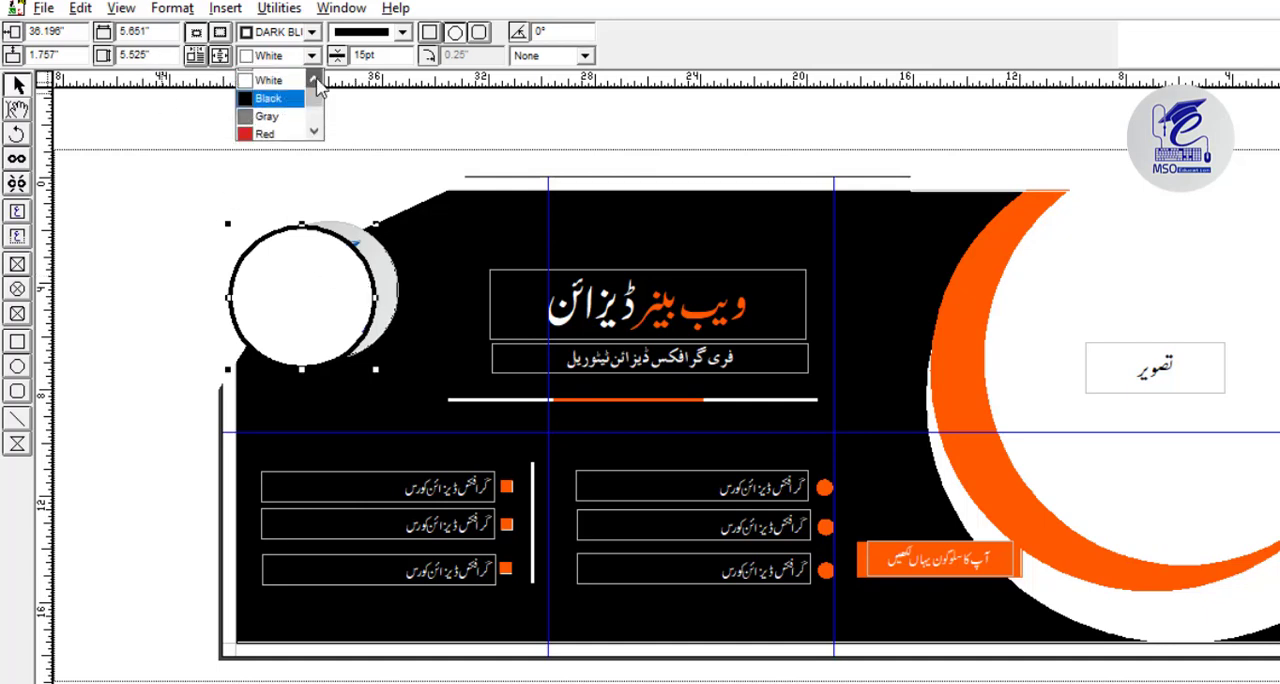
{"action": "left_click", "coordinate": [268, 77]}
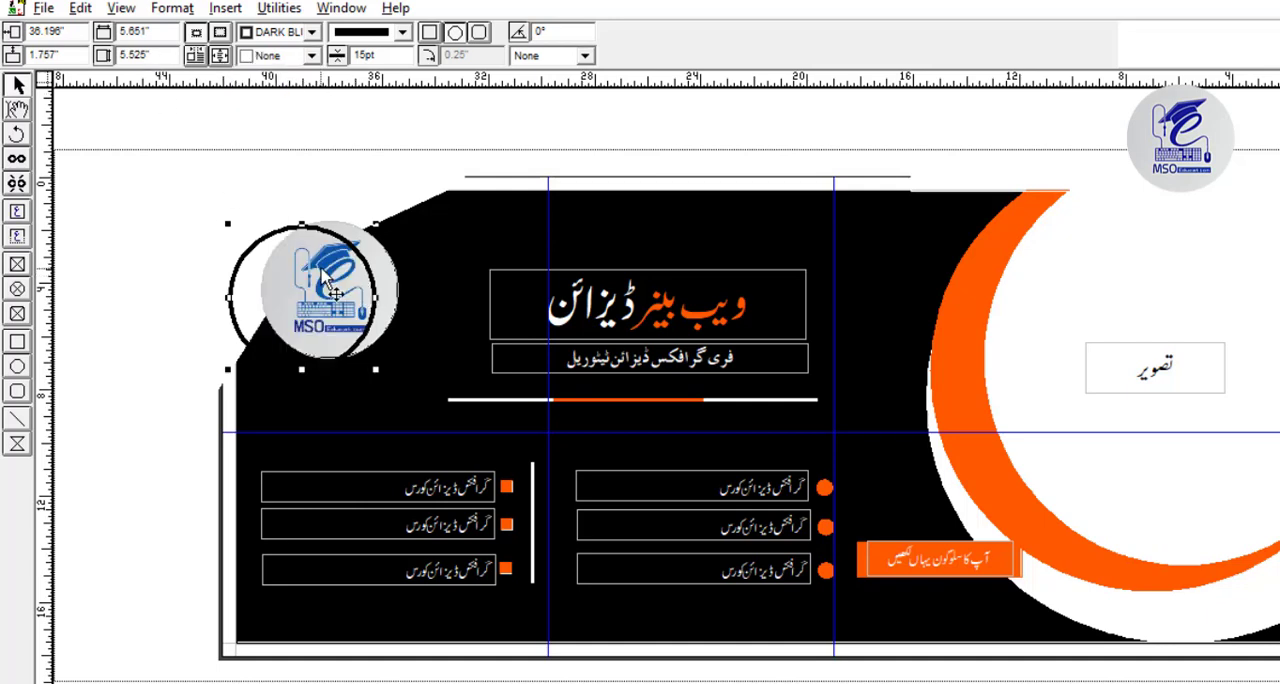
Nudge the dark blue ring over the logo, to about 35.09 inches horizontally and 1.40 inches vertically.
{"action": "key", "text": "Right"}
{"action": "key", "text": "Right"}
{"action": "key", "text": "Right"}
{"action": "key", "text": "Right"}
{"action": "key", "text": "Right"}
{"action": "key", "text": "Right"}
{"action": "key", "text": "Right"}
{"action": "key", "text": "Right"}
{"action": "key", "text": "Right"}
{"action": "key", "text": "Right"}
{"action": "key", "text": "Right"}
{"action": "key", "text": "Right"}
{"action": "key", "text": "Right"}
{"action": "key", "text": "Right"}
{"action": "key", "text": "Right"}
{"action": "key", "text": "Right"}
{"action": "key", "text": "Right"}
{"action": "key", "text": "Right"}
{"action": "key", "text": "Right"}
{"action": "key", "text": "Right"}
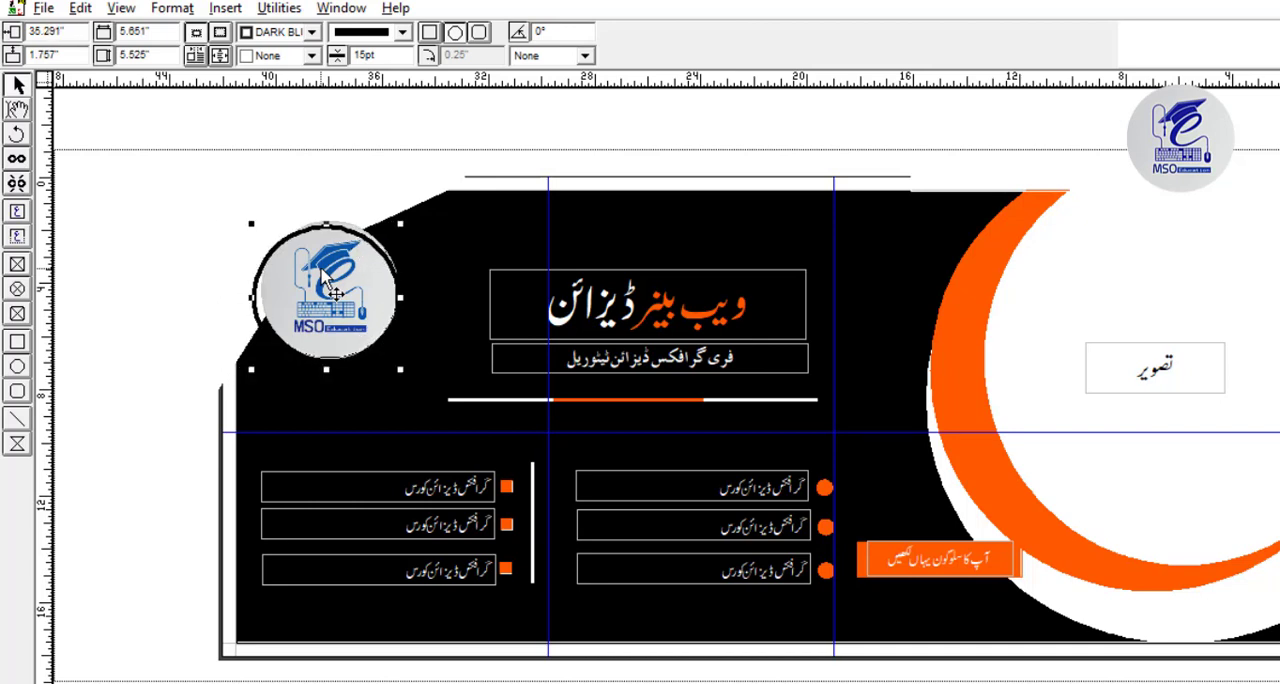
{"action": "key", "text": "Right"}
{"action": "key", "text": "Right"}
{"action": "key", "text": "Right"}
{"action": "key", "text": "Right"}
{"action": "key", "text": "Up"}
{"action": "key", "text": "Up"}
{"action": "key", "text": "Up"}
{"action": "key", "text": "Up"}
{"action": "key", "text": "Up"}
{"action": "key", "text": "Up"}
{"action": "key", "text": "Up"}
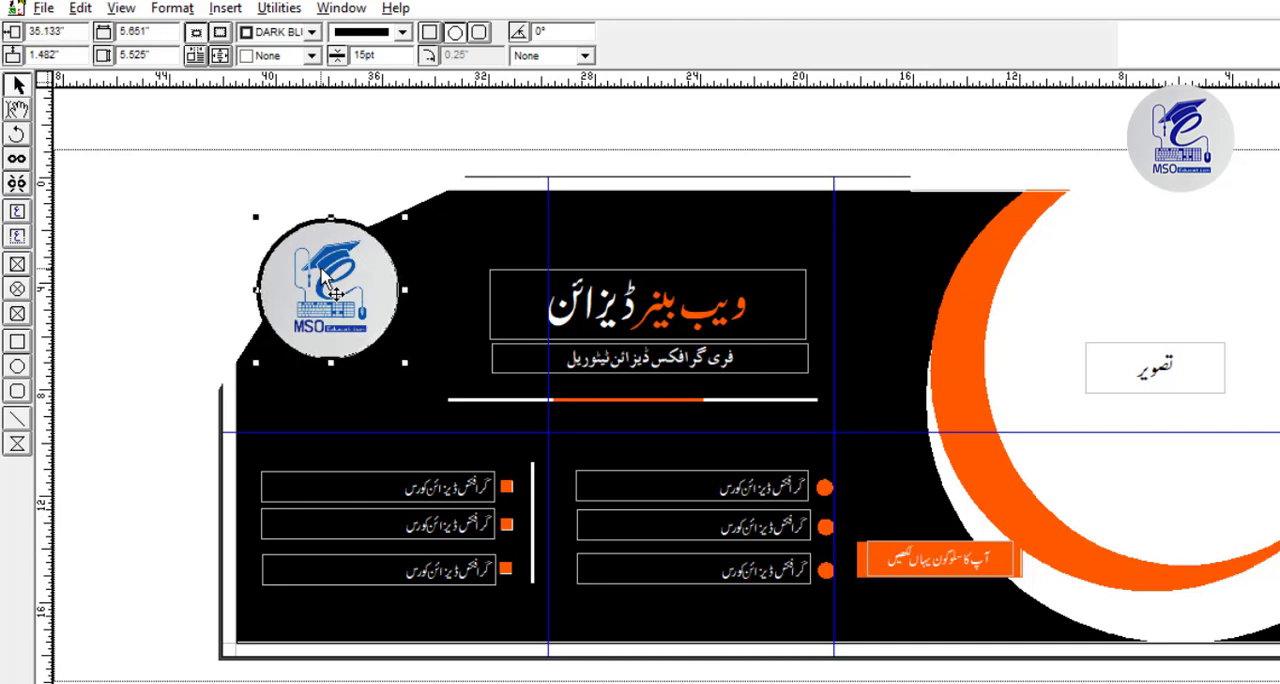
{"action": "key", "text": "Up"}
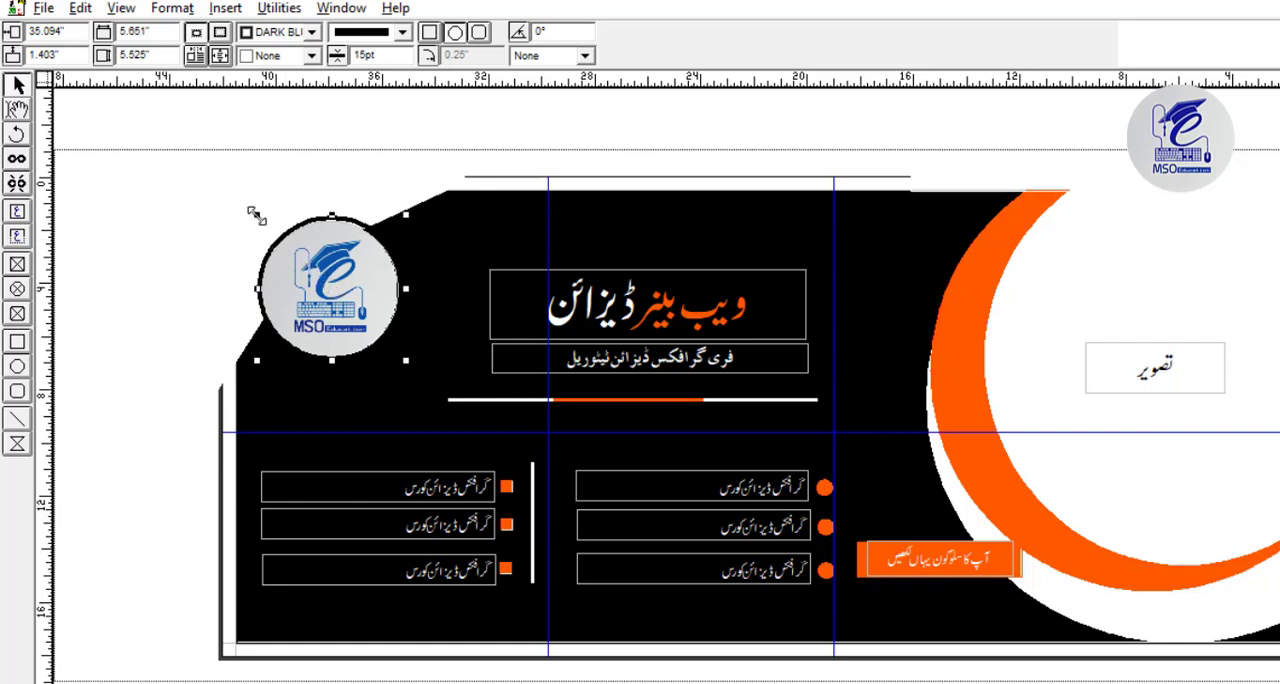
Resize the dark blue ring to 5.398 by 5.398 inches and nudge it to fit around the logo.
{"action": "left_click_drag", "start_coordinate": [257, 216], "coordinate": [259, 218]}
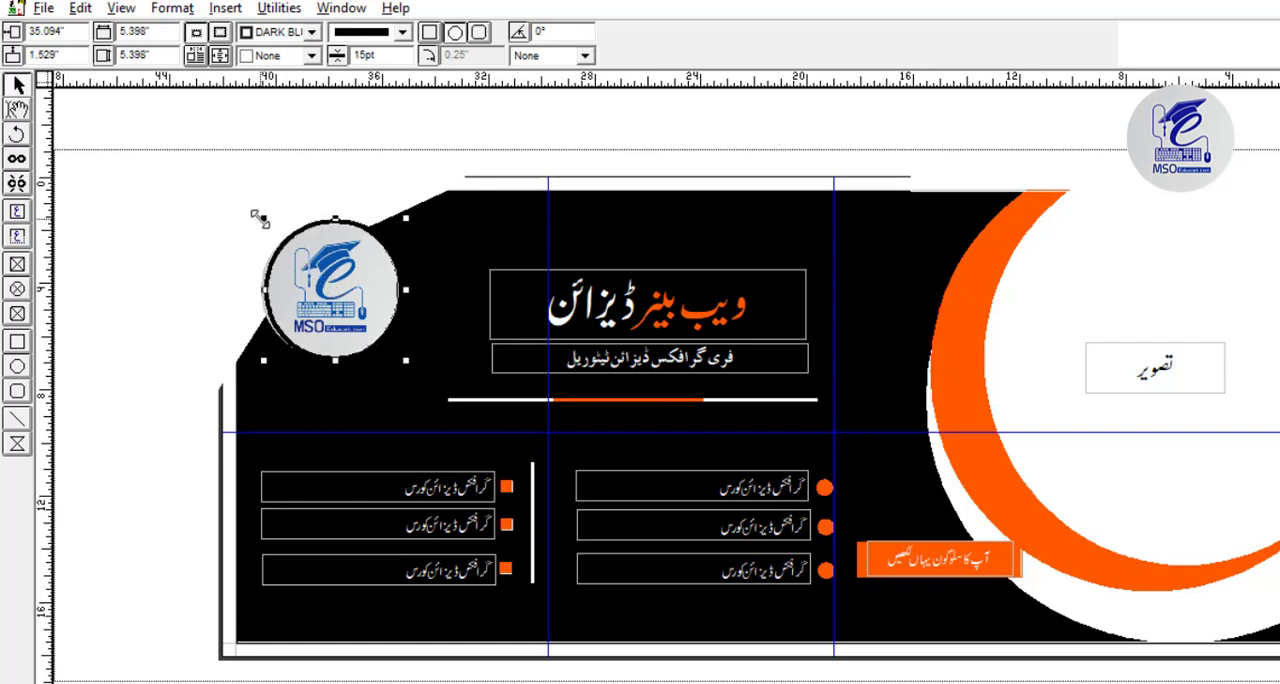
{"action": "key", "text": "Left"}
{"action": "key", "text": "Left"}
{"action": "key", "text": "Left"}
{"action": "key", "text": "Left"}
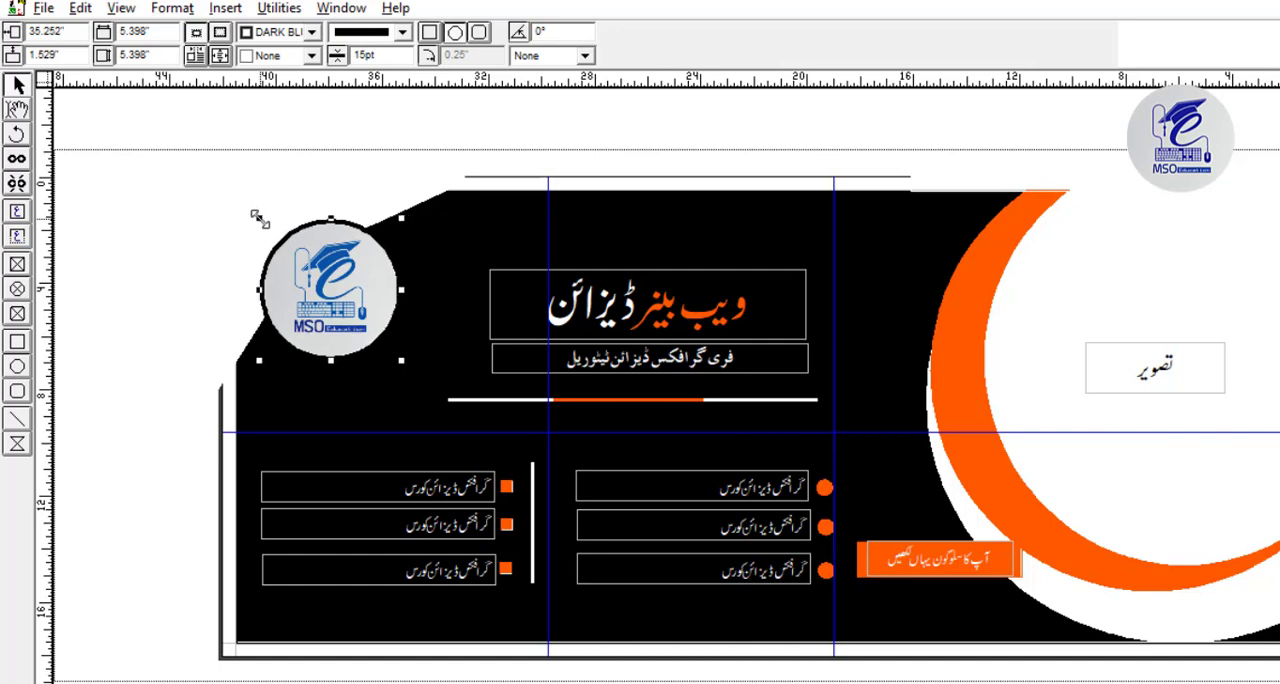
{"action": "key", "text": "Up"}
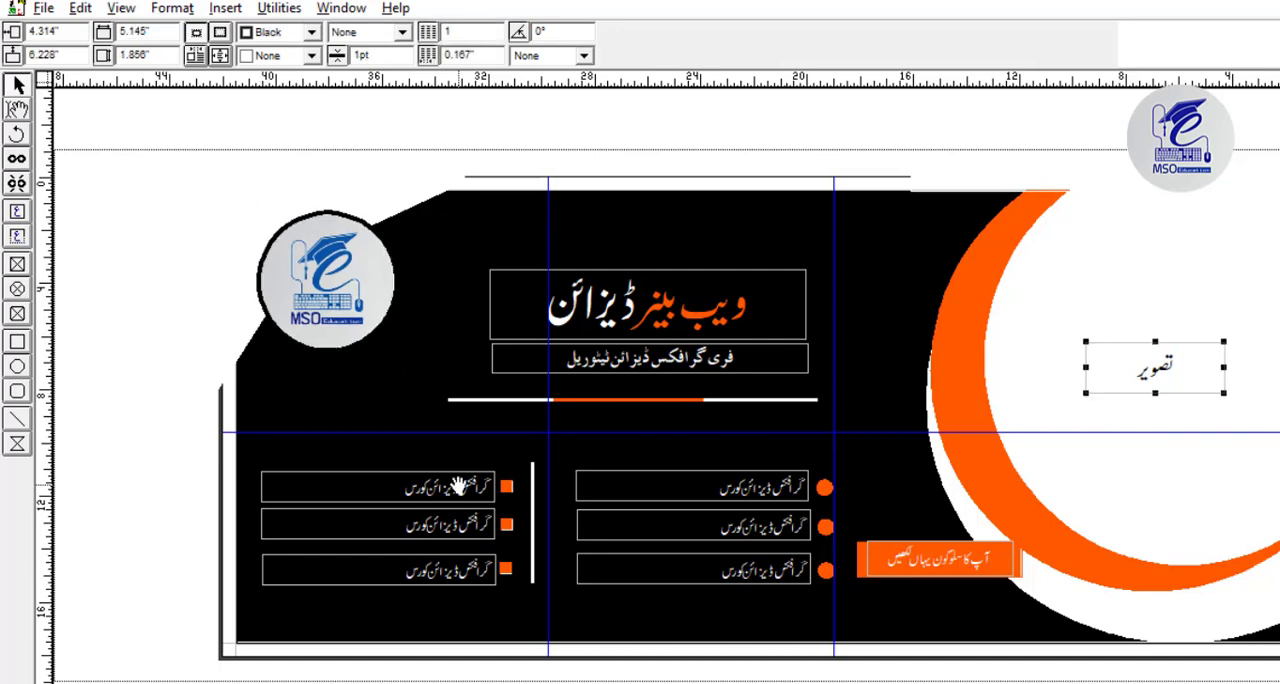
Draw a vertical line about 0.32 inches long on the pasteboard beside the banner's lower left corner.
{"action": "key", "text": "ctrl+1"}
{"action": "left_click_drag", "start_coordinate": [290, 542], "coordinate": [1277, 306]}
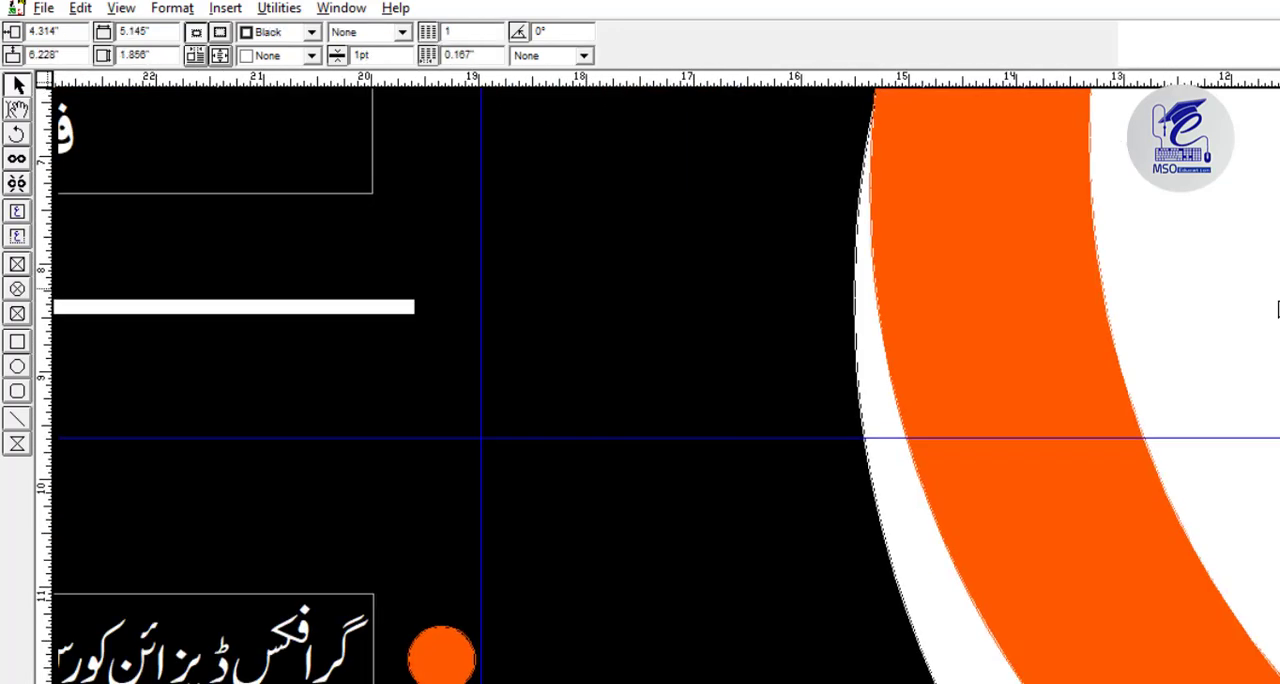
{"action": "left_click_drag", "start_coordinate": [500, 625], "coordinate": [1217, 300]}
{"action": "left_click_drag", "start_coordinate": [179, 658], "coordinate": [1237, 281]}
{"action": "left_click_drag", "start_coordinate": [430, 480], "coordinate": [1008, 460]}
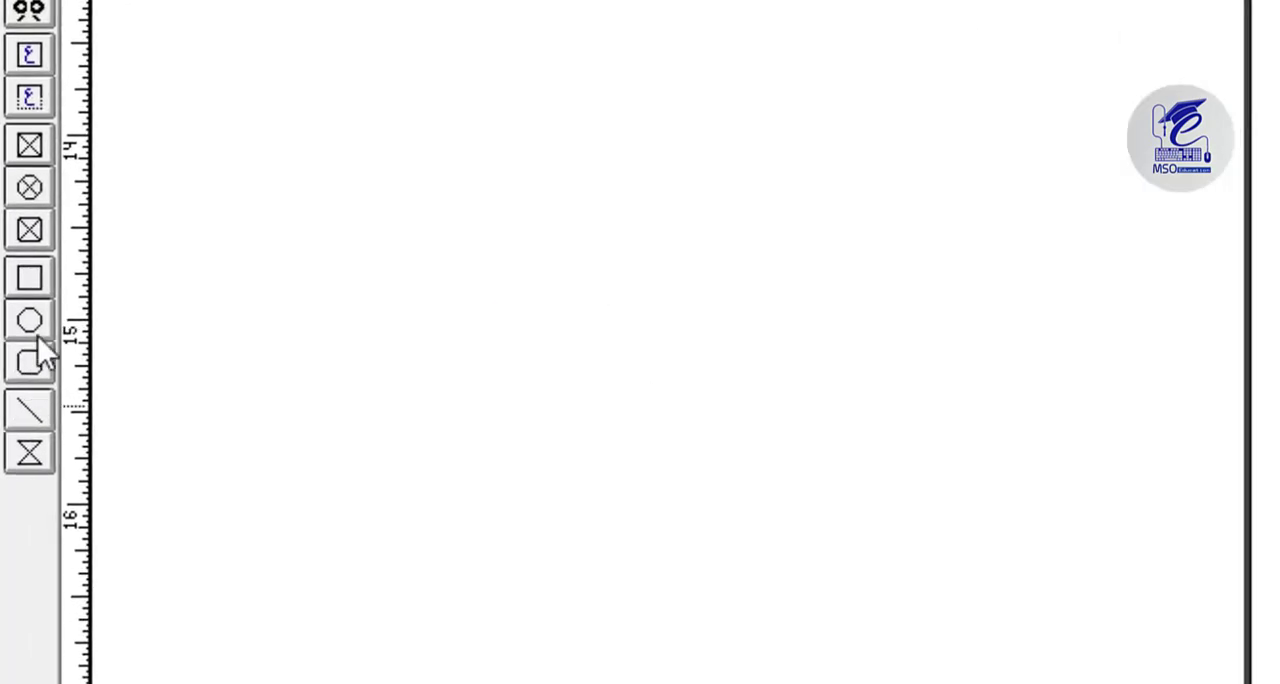
{"action": "left_click", "coordinate": [29, 410]}
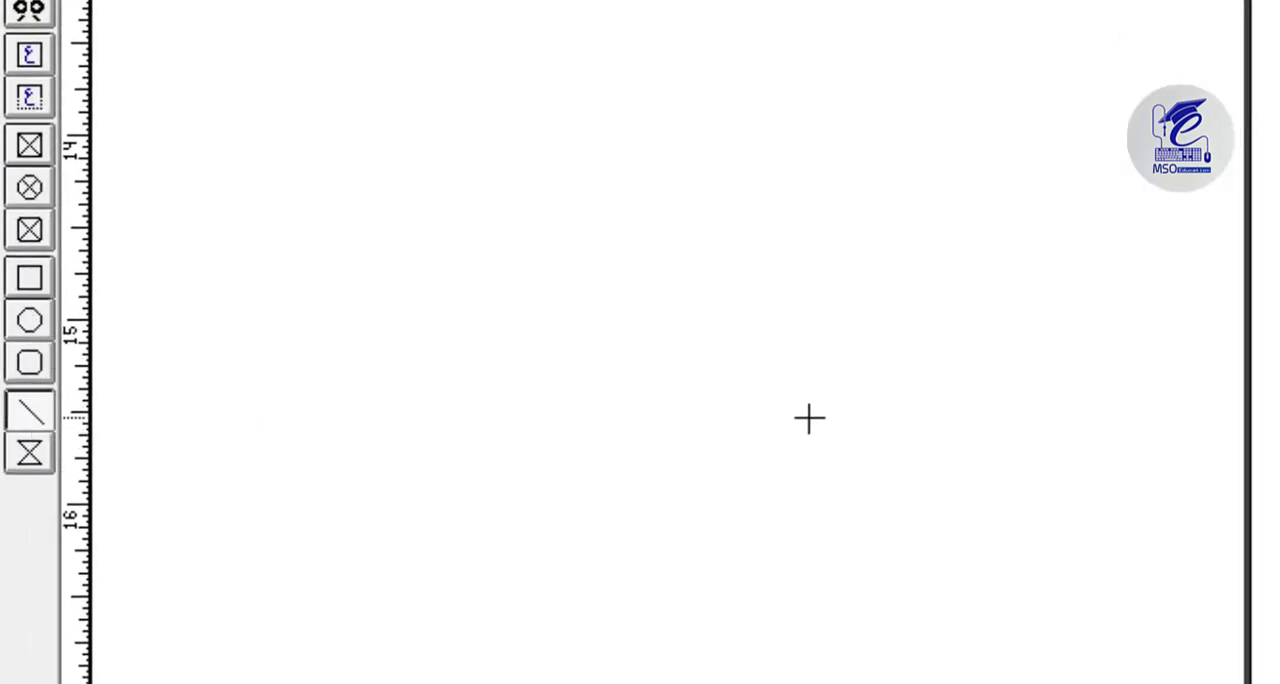
{"action": "left_click_drag", "start_coordinate": [816, 413], "coordinate": [816, 472]}
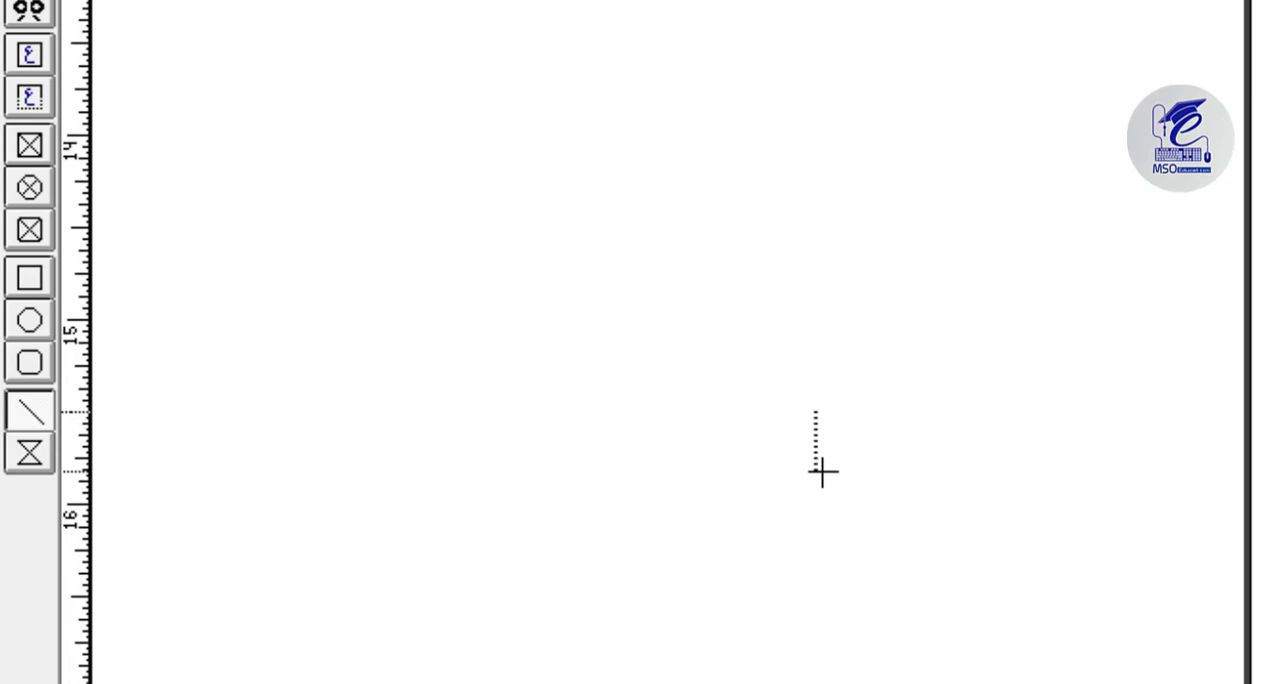
Rotate the short pasteboard line by 45 degrees into a diagonal.
{"action": "left_click_drag", "start_coordinate": [709, 46], "coordinate": [526, 56]}
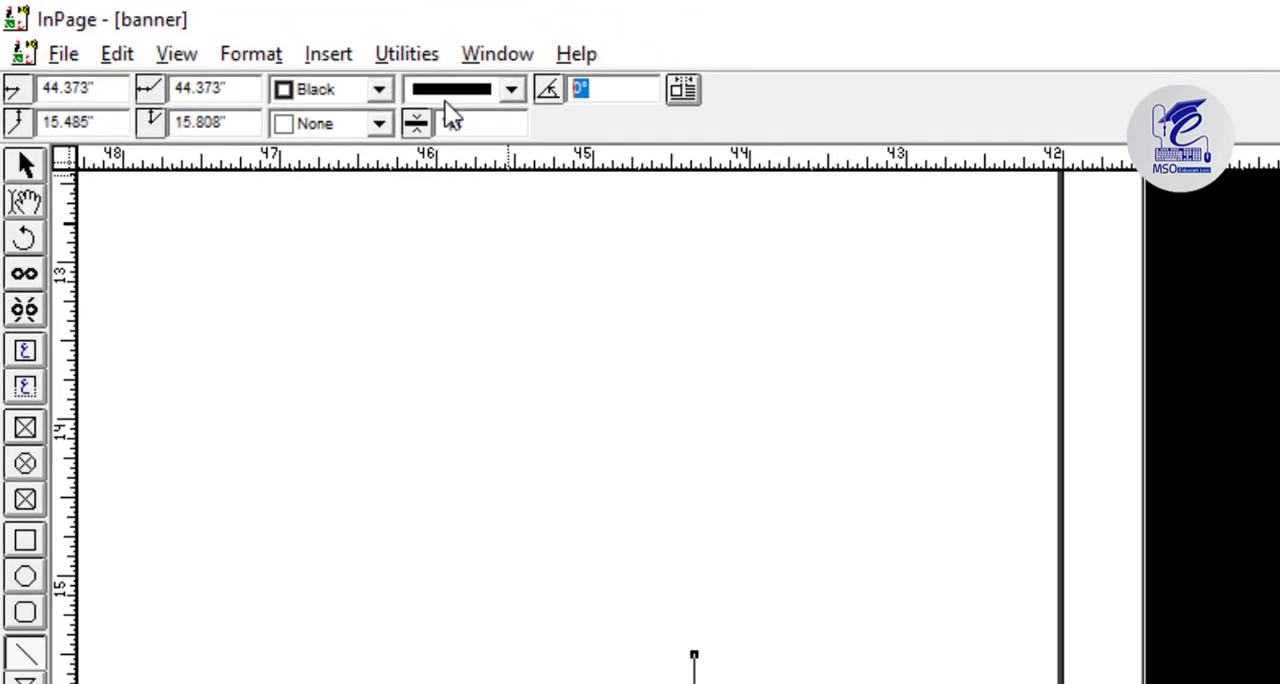
{"action": "type", "text": "4.2"}
{"action": "type", "text": "5"}
{"action": "key", "text": "Return"}
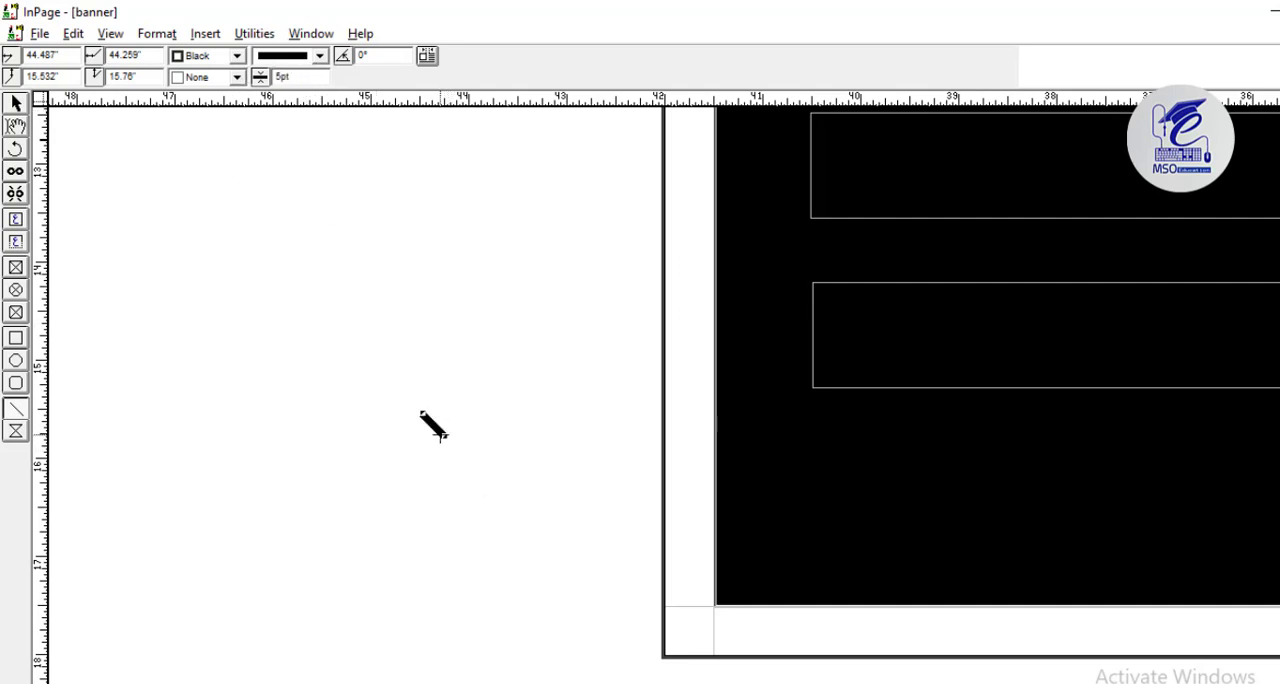
Lengthen the diagonal line to span about 0.35 inch each way and paste a copy just above it.
{"action": "left_click_drag", "start_coordinate": [454, 441], "coordinate": [458, 448]}
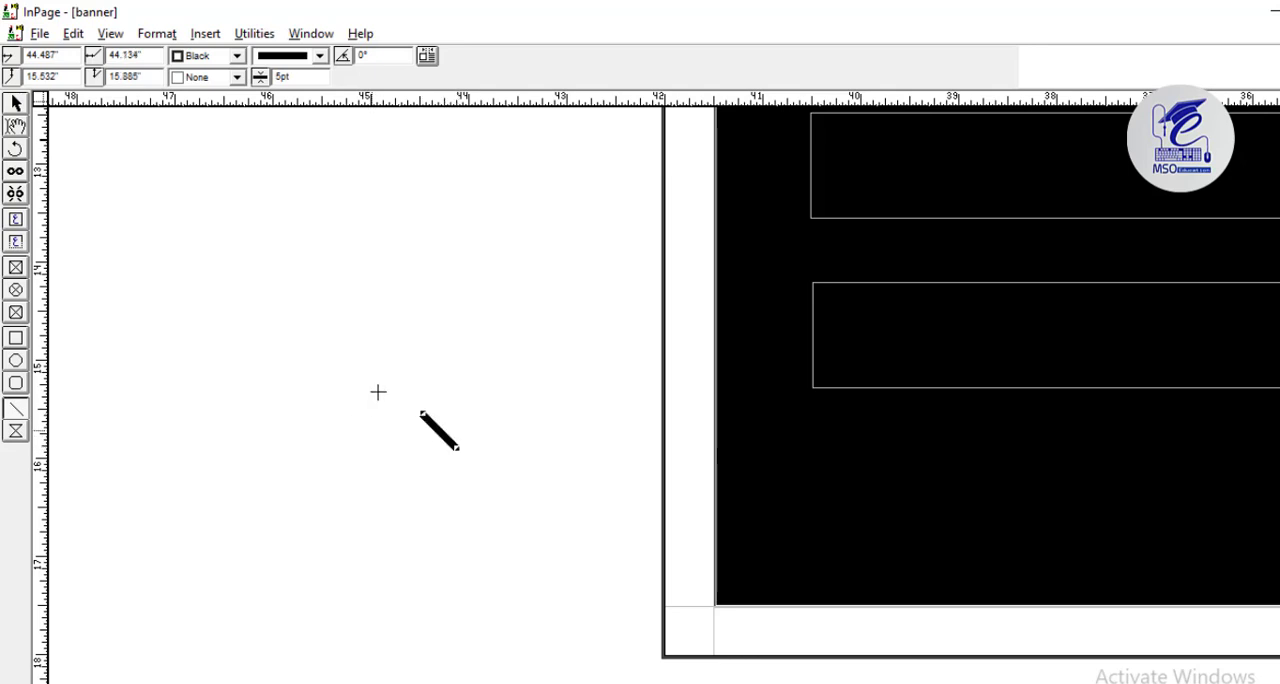
{"action": "right_click", "coordinate": [441, 428]}
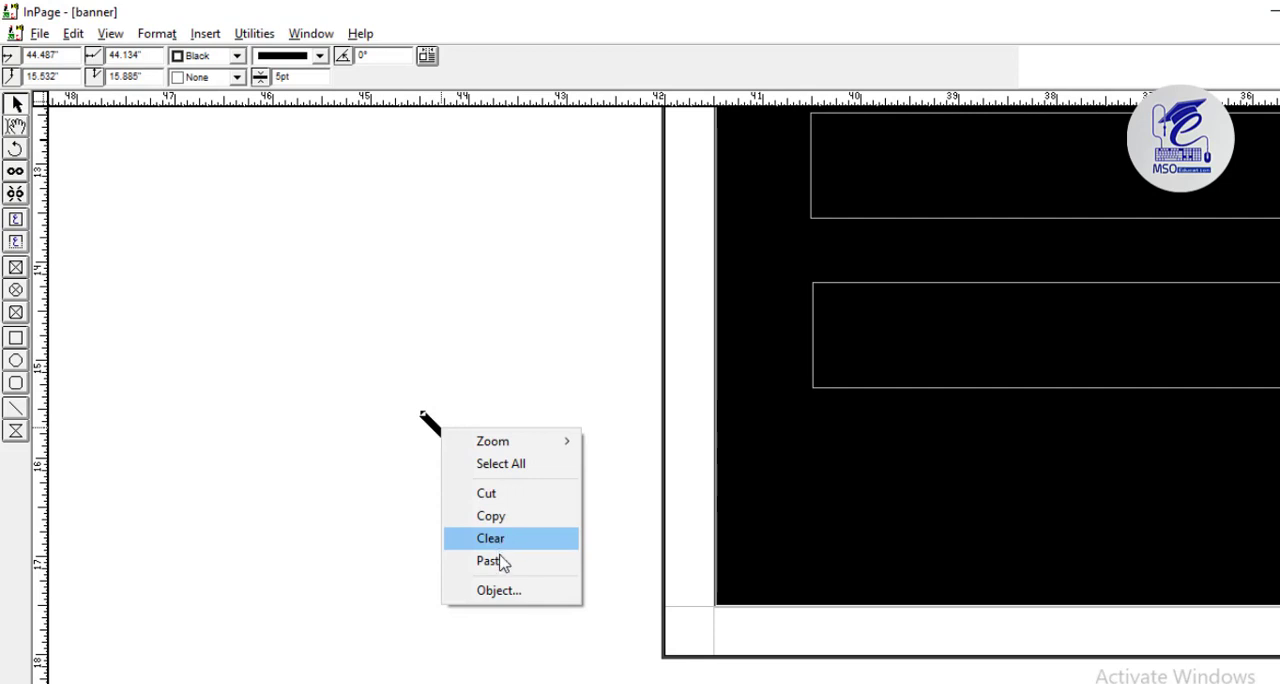
{"action": "left_click", "coordinate": [494, 536]}
{"action": "right_click", "coordinate": [470, 410]}
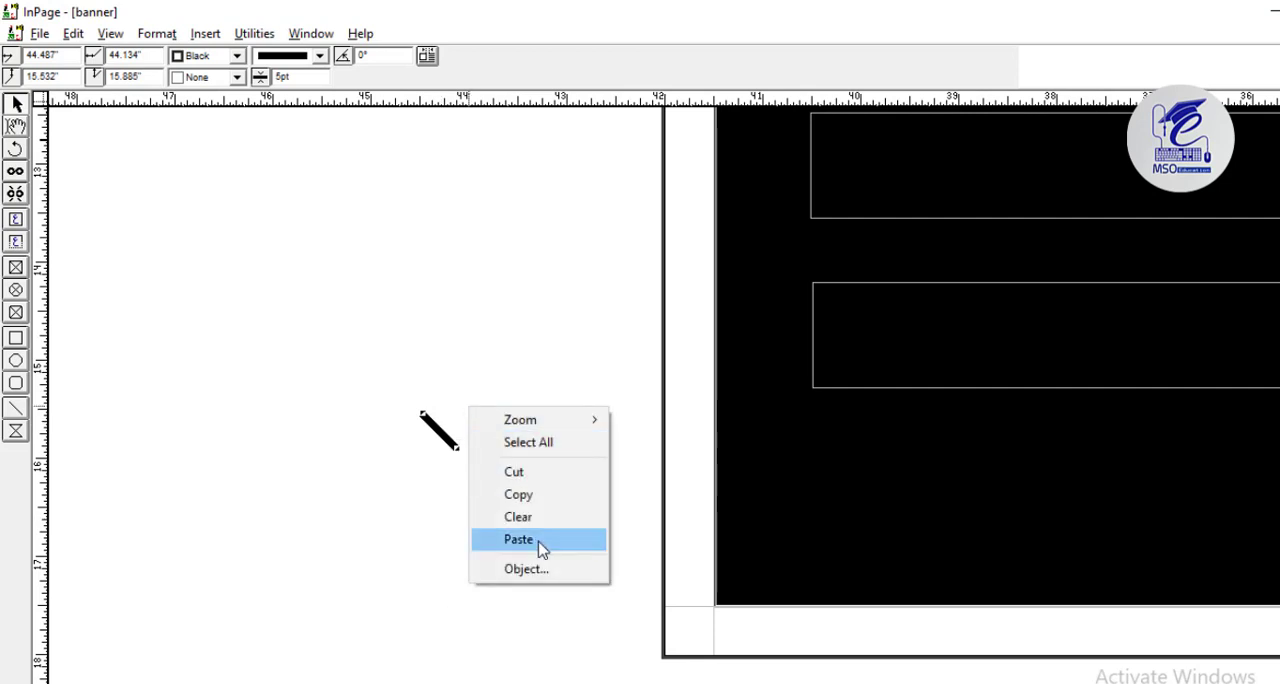
{"action": "left_click", "coordinate": [540, 541]}
{"action": "left_click", "coordinate": [449, 409]}
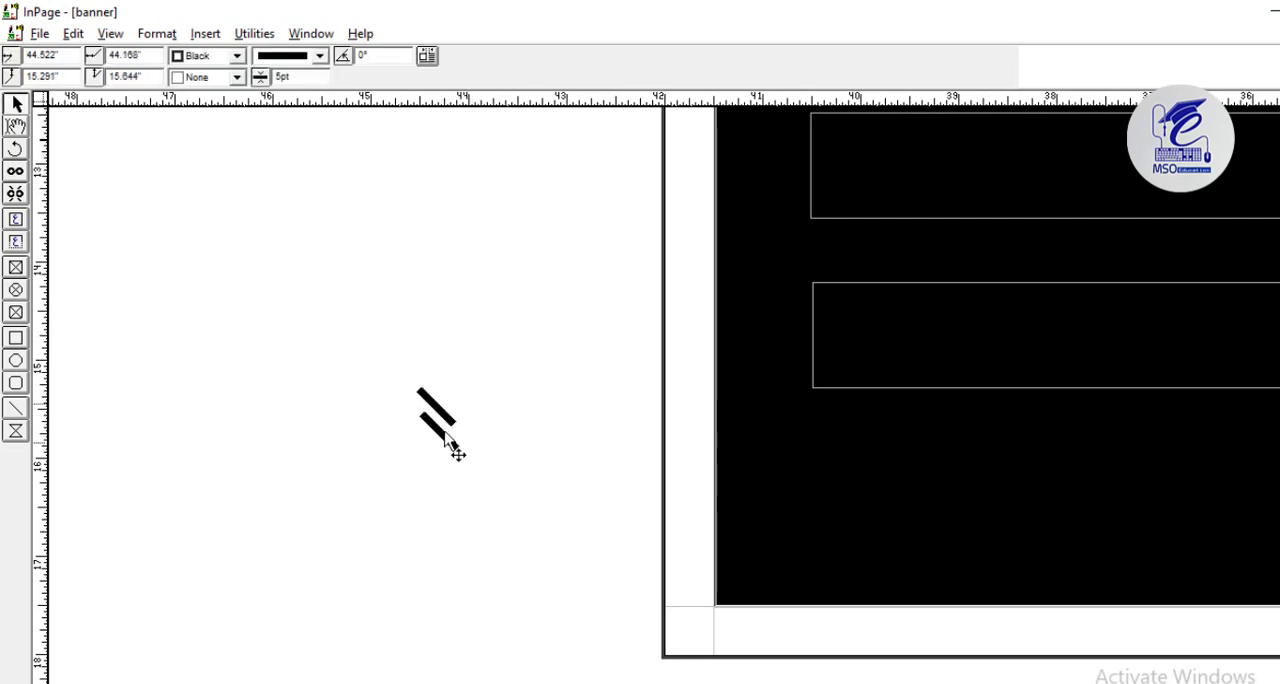
Turn one diagonal line to the opposite slope and join both at one end into a left-pointing chevron.
{"action": "left_click_drag", "start_coordinate": [444, 436], "coordinate": [472, 387]}
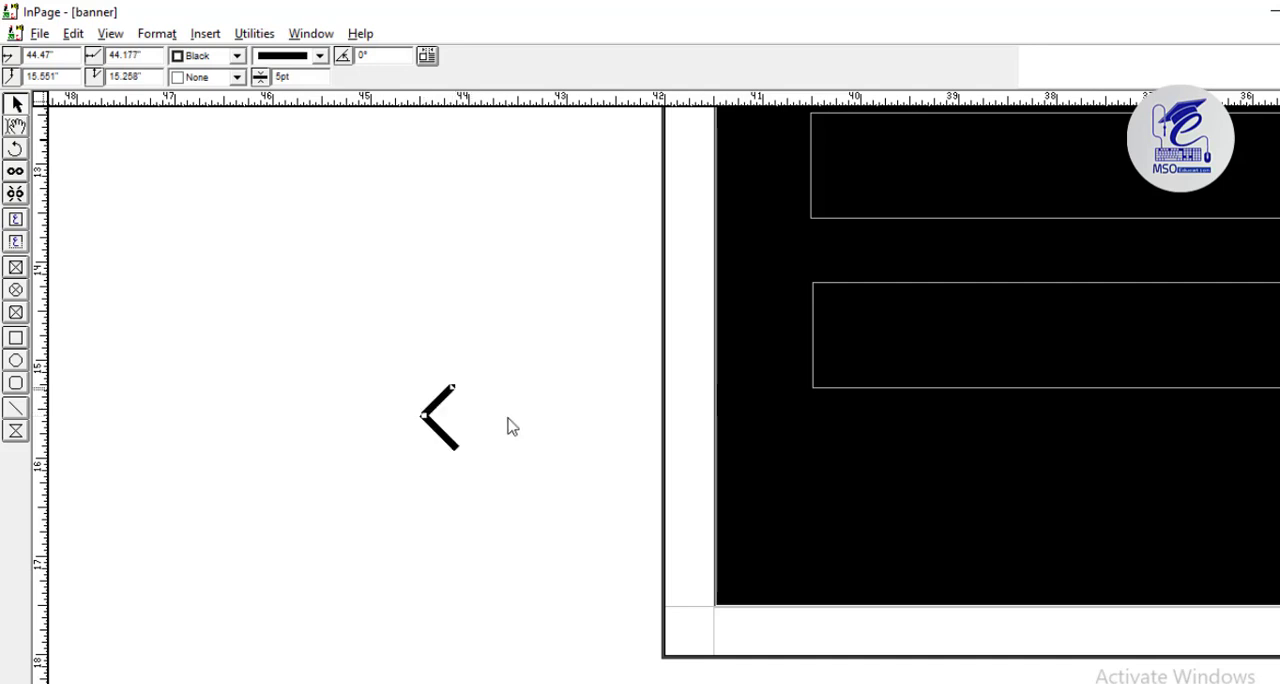
{"action": "left_click", "coordinate": [512, 422]}
{"action": "left_click", "coordinate": [433, 410]}
{"action": "key", "text": "ctrl+2"}
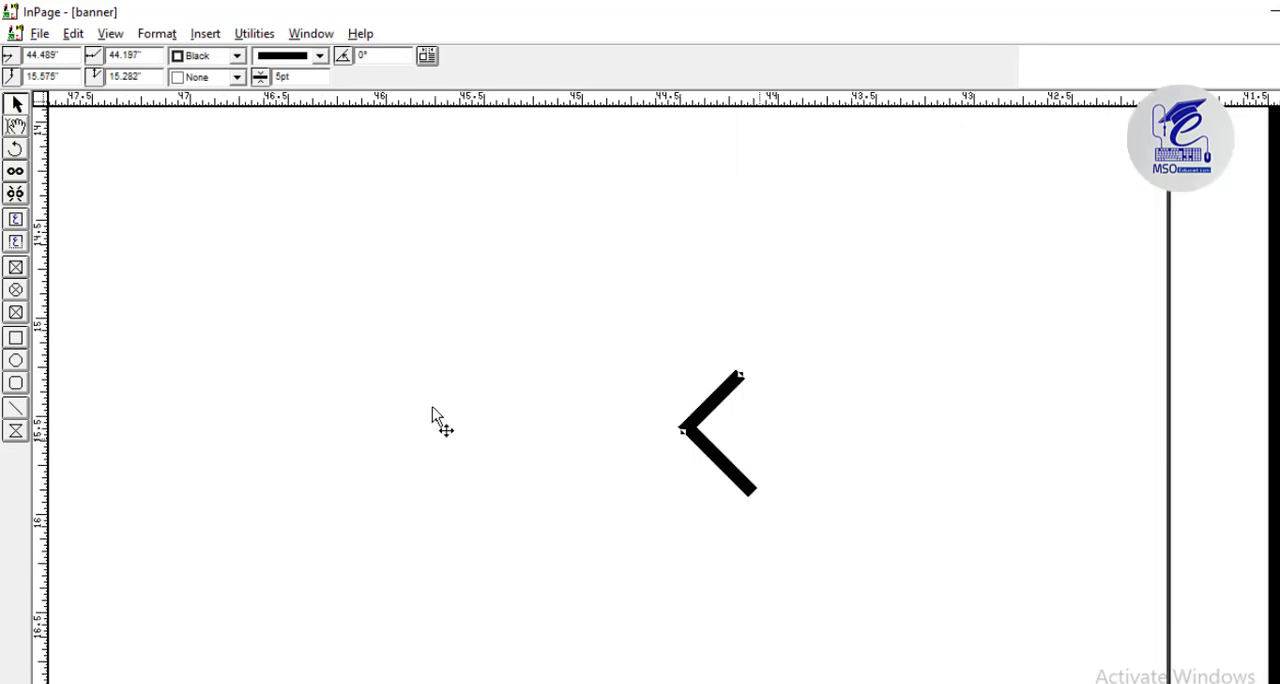
{"action": "left_click", "coordinate": [186, 520]}
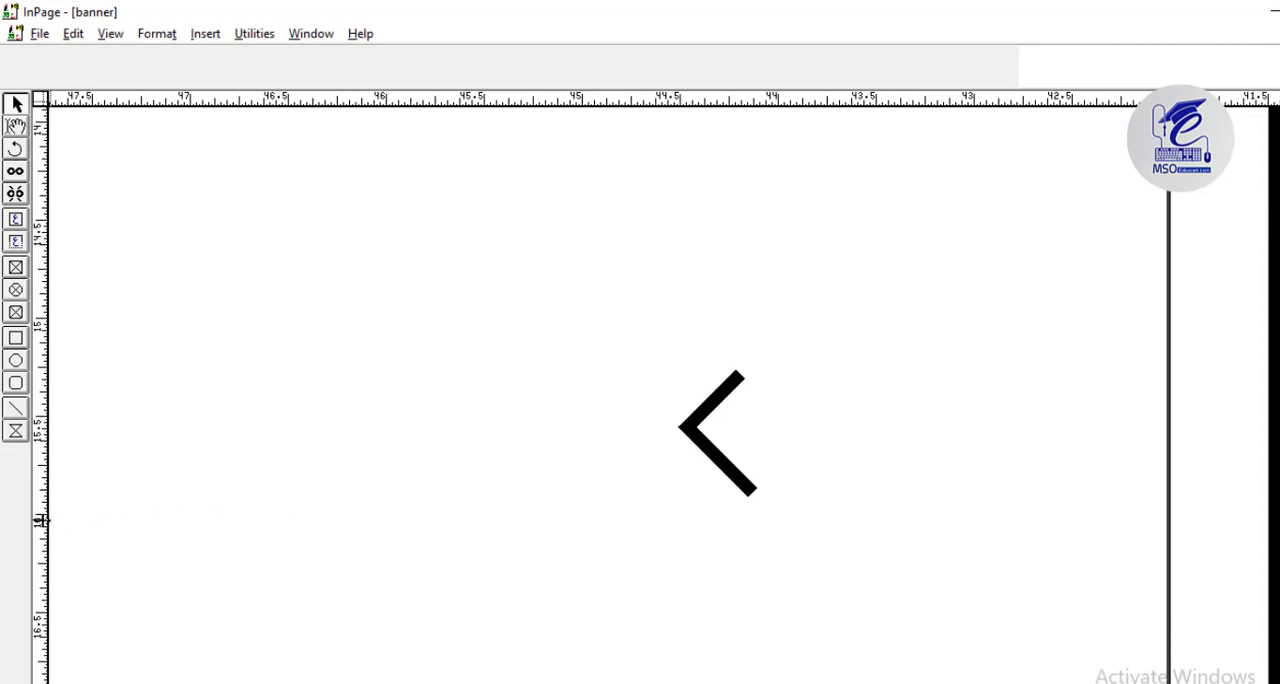
Place a vertical guide at the open end of the chevron's lower arm and stretch the upper arm to it.
{"action": "left_click_drag", "start_coordinate": [40, 520], "coordinate": [755, 563]}
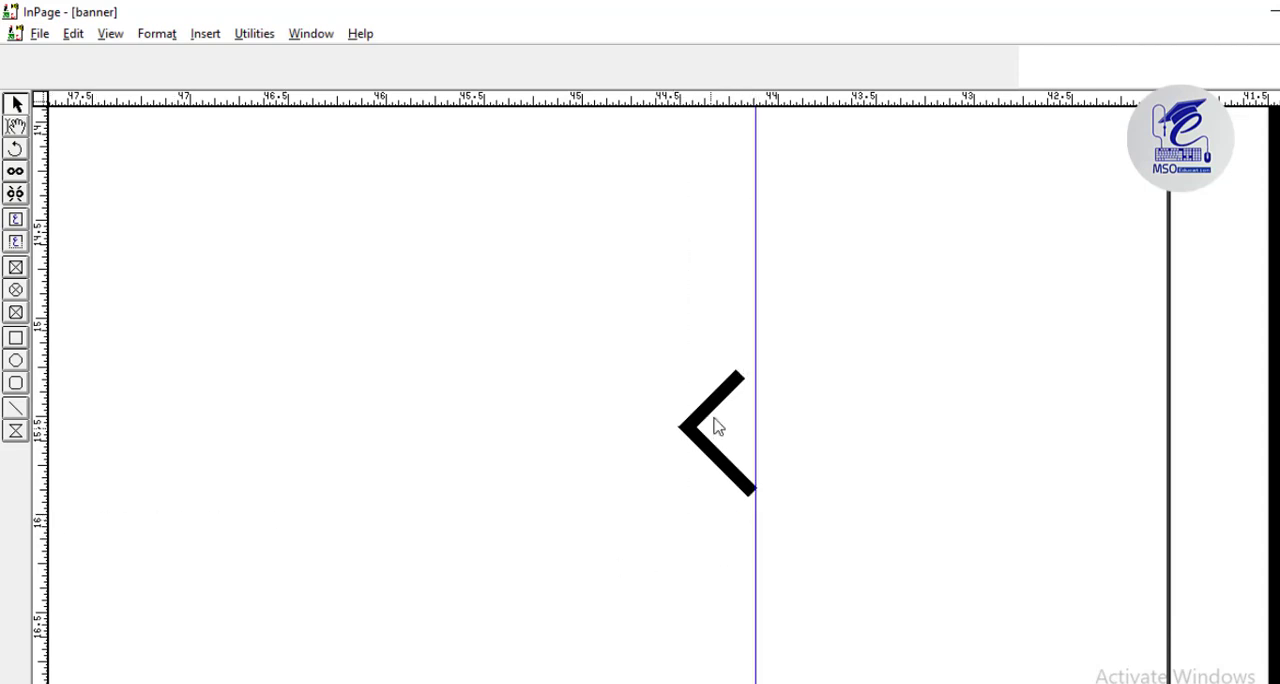
{"action": "left_click", "coordinate": [714, 397]}
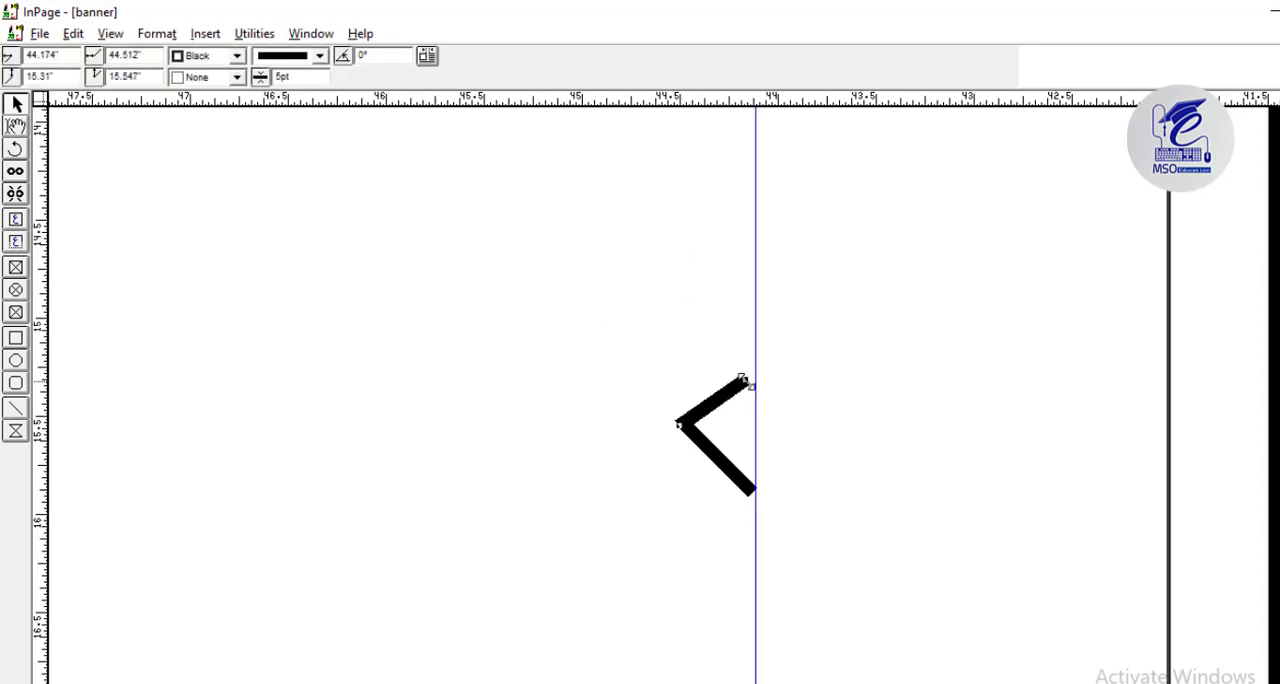
{"action": "left_click_drag", "start_coordinate": [742, 380], "coordinate": [818, 352]}
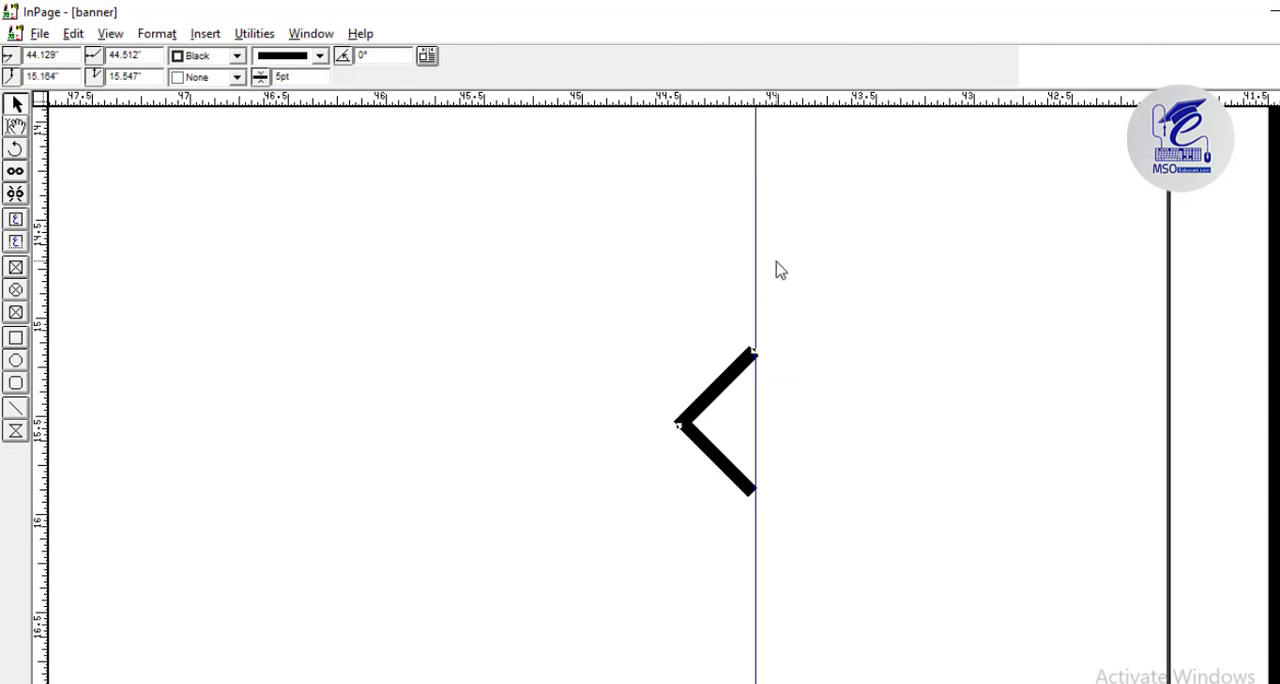
Give the chevron's lower arm the slanted-dash line style and group the two arms.
{"action": "left_click", "coordinate": [278, 57]}
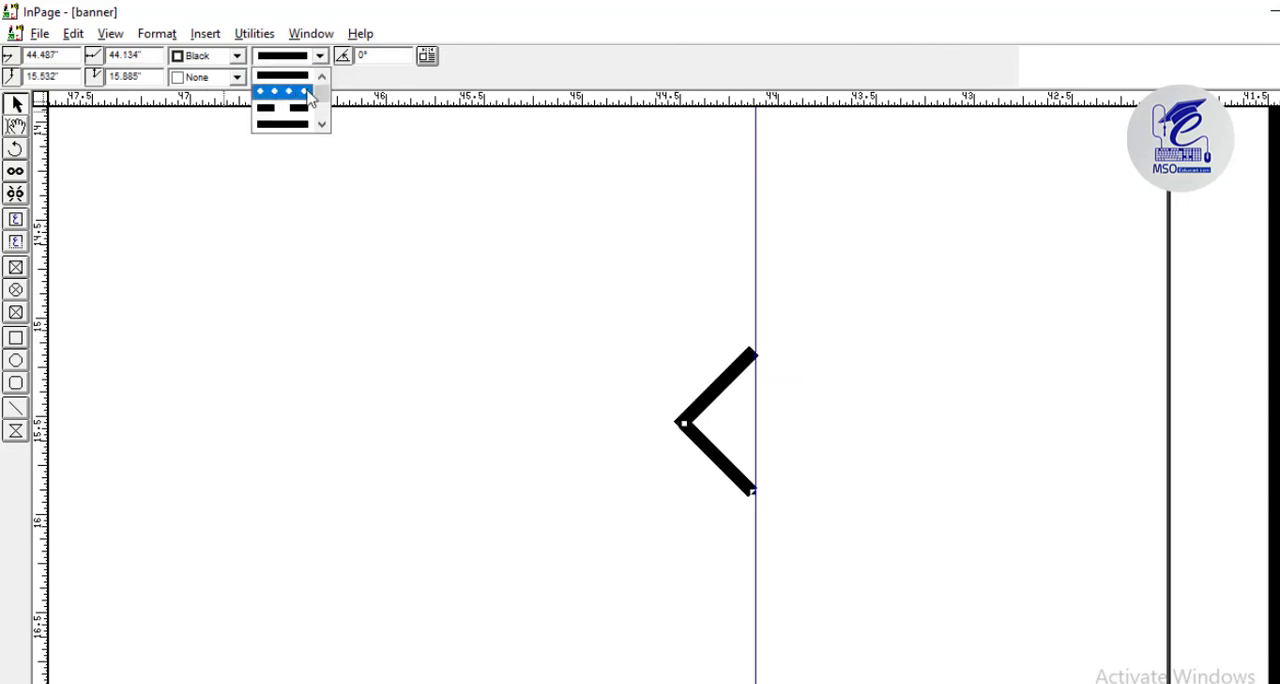
{"action": "left_click", "coordinate": [321, 124]}
{"action": "left_click", "coordinate": [321, 125]}
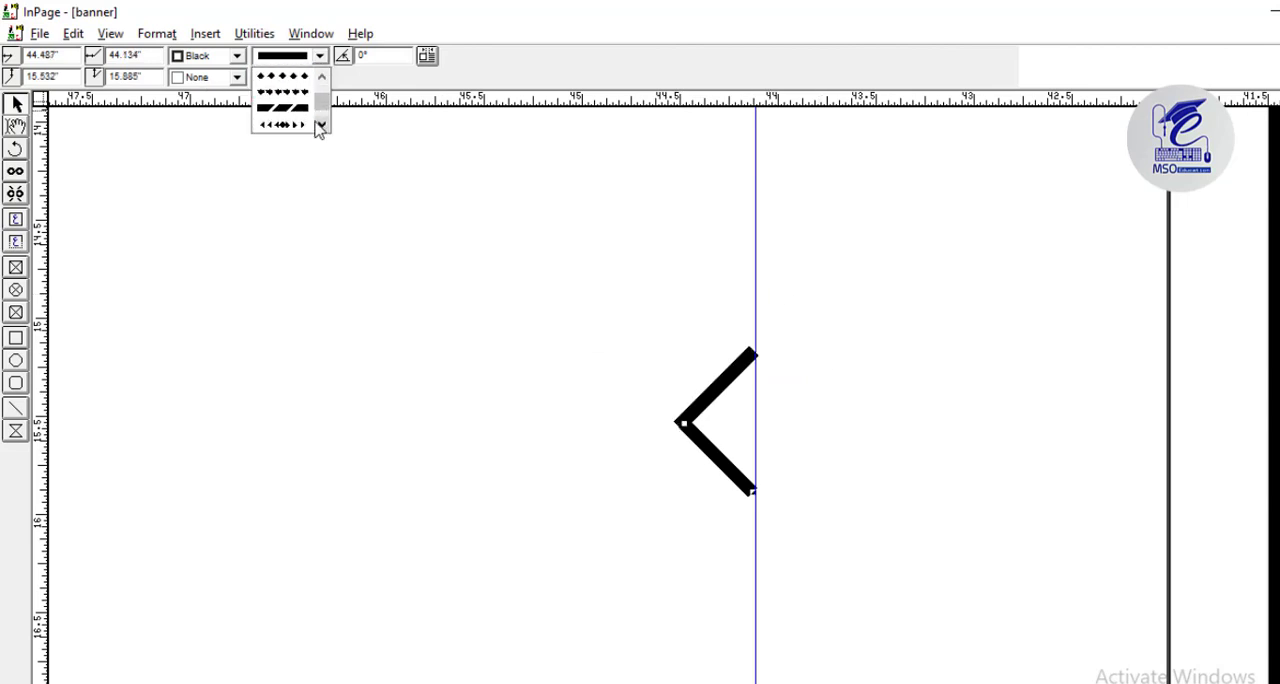
{"action": "left_click", "coordinate": [295, 112]}
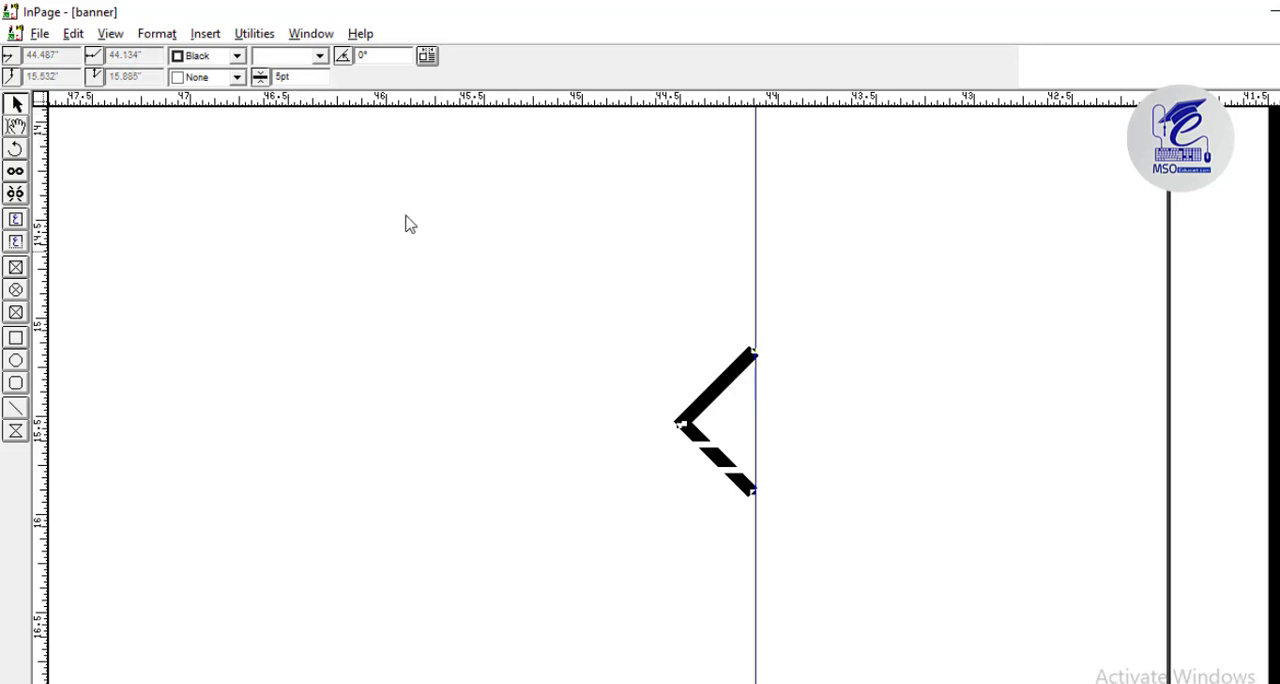
{"action": "left_click", "coordinate": [254, 33]}
{"action": "left_click", "coordinate": [290, 115]}
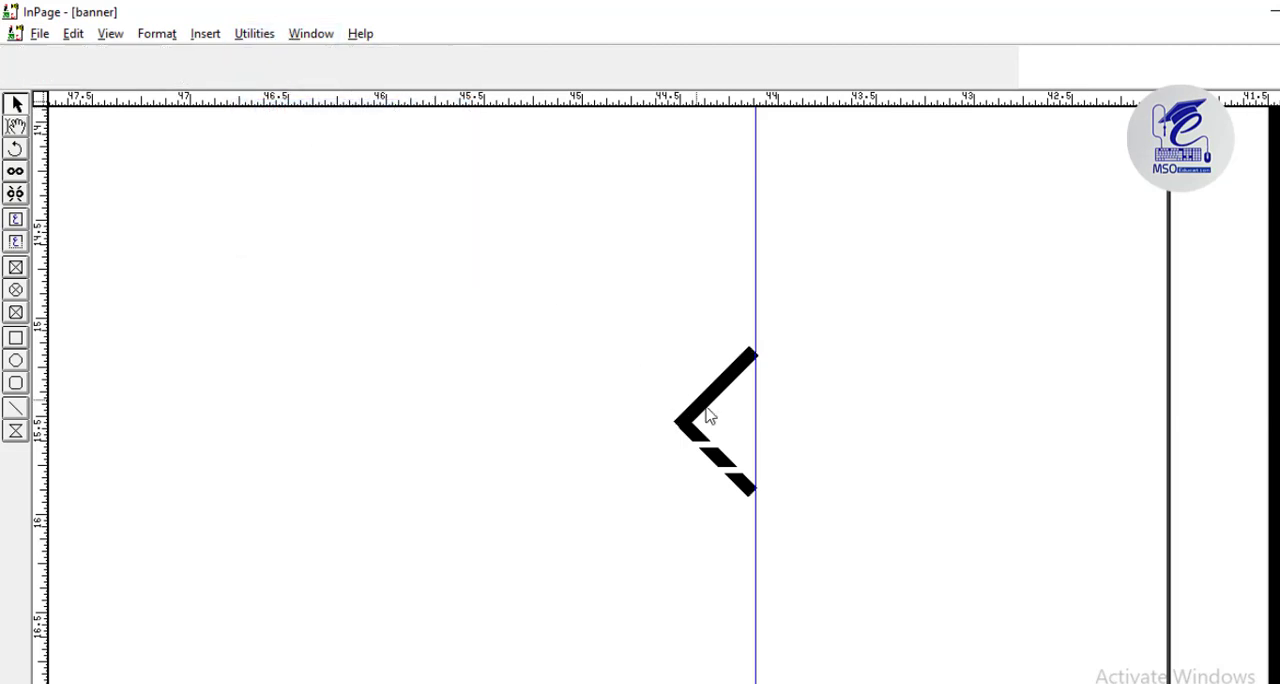
Paste two copies of the chevron in a row to its left and nudge them into even spacing.
{"action": "left_click", "coordinate": [710, 404]}
{"action": "key", "text": "ctrl+c"}
{"action": "key", "text": "ctrl+v"}
{"action": "left_click", "coordinate": [709, 345]}
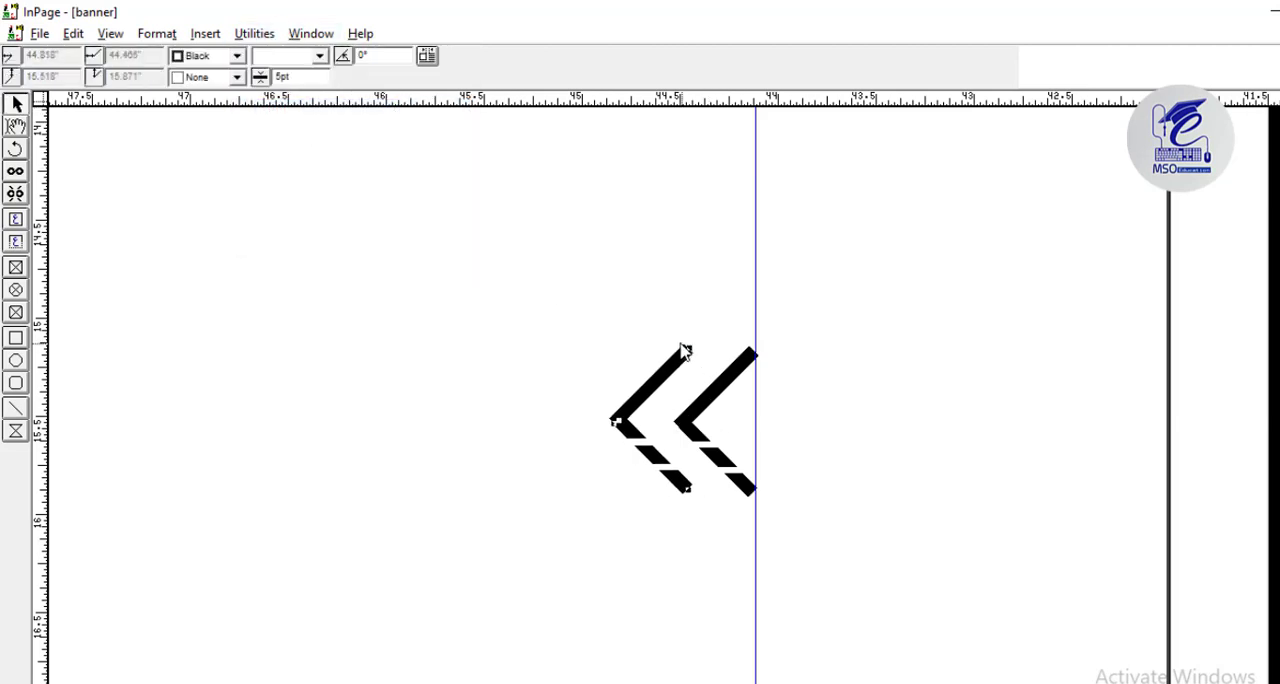
{"action": "key", "text": "ctrl+v"}
{"action": "left_click", "coordinate": [650, 346]}
{"action": "key", "text": "Left"}
{"action": "key", "text": "Left"}
{"action": "key", "text": "Left"}
{"action": "key", "text": "Left"}
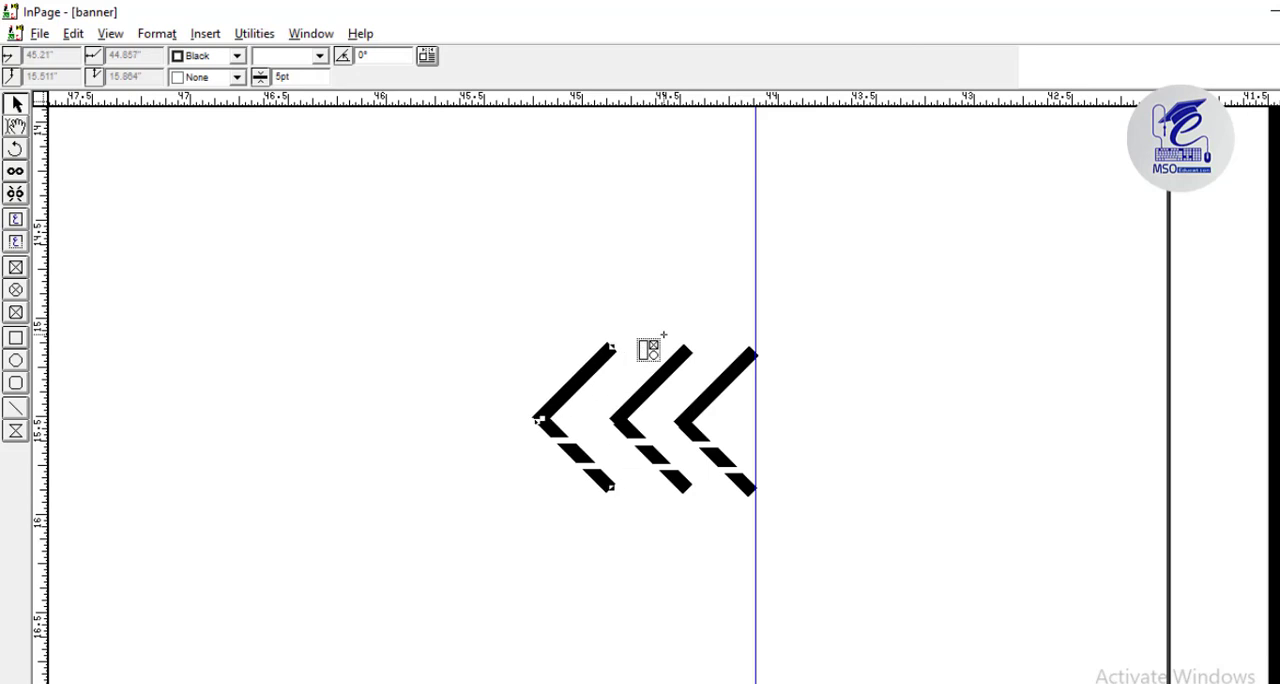
{"action": "key", "text": "Right"}
{"action": "left_click", "coordinate": [674, 364]}
Paste two more chevrons at the left end of the row for a total of five.
{"action": "key", "text": "ctrl+v"}
{"action": "left_click", "coordinate": [606, 334]}
{"action": "key", "text": "Left"}
{"action": "key", "text": "Left"}
{"action": "key", "text": "Left"}
{"action": "key", "text": "Left"}
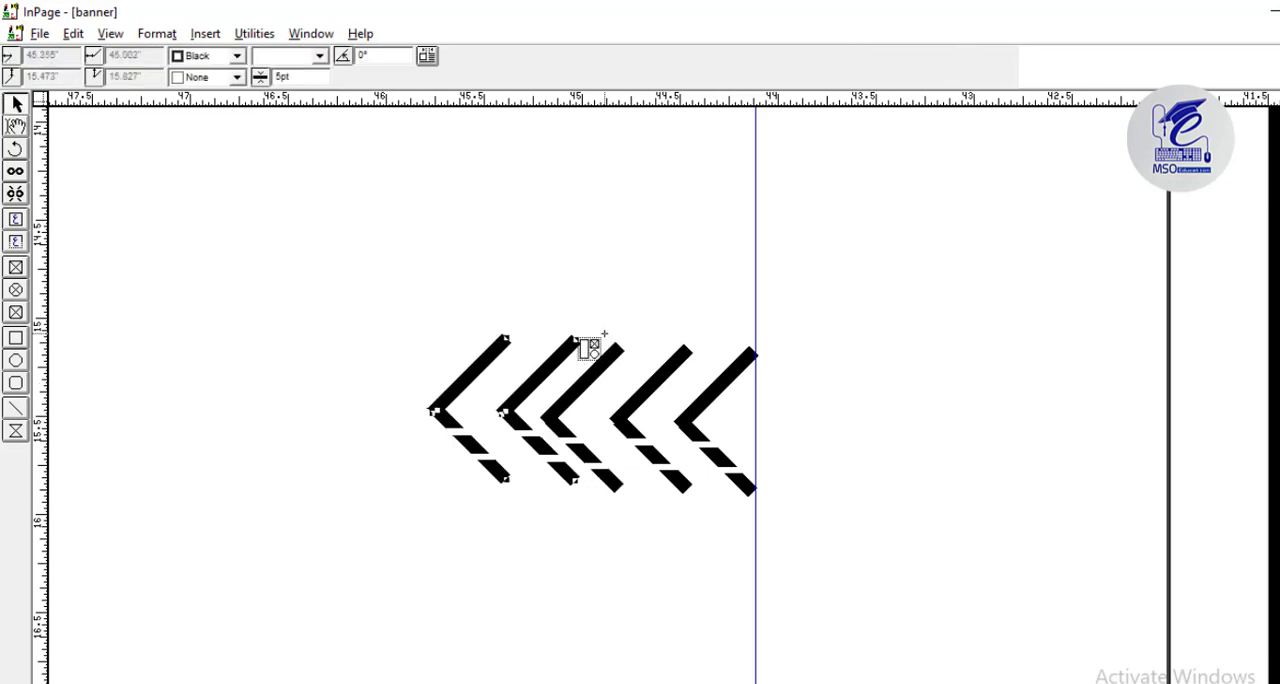
Place a horizontal guide through the chevron tips and nudge the three leftmost chevrons down onto it.
{"action": "key", "text": "Down"}
{"action": "left_click_drag", "start_coordinate": [540, 98], "coordinate": [569, 421]}
{"action": "key", "text": "Down"}
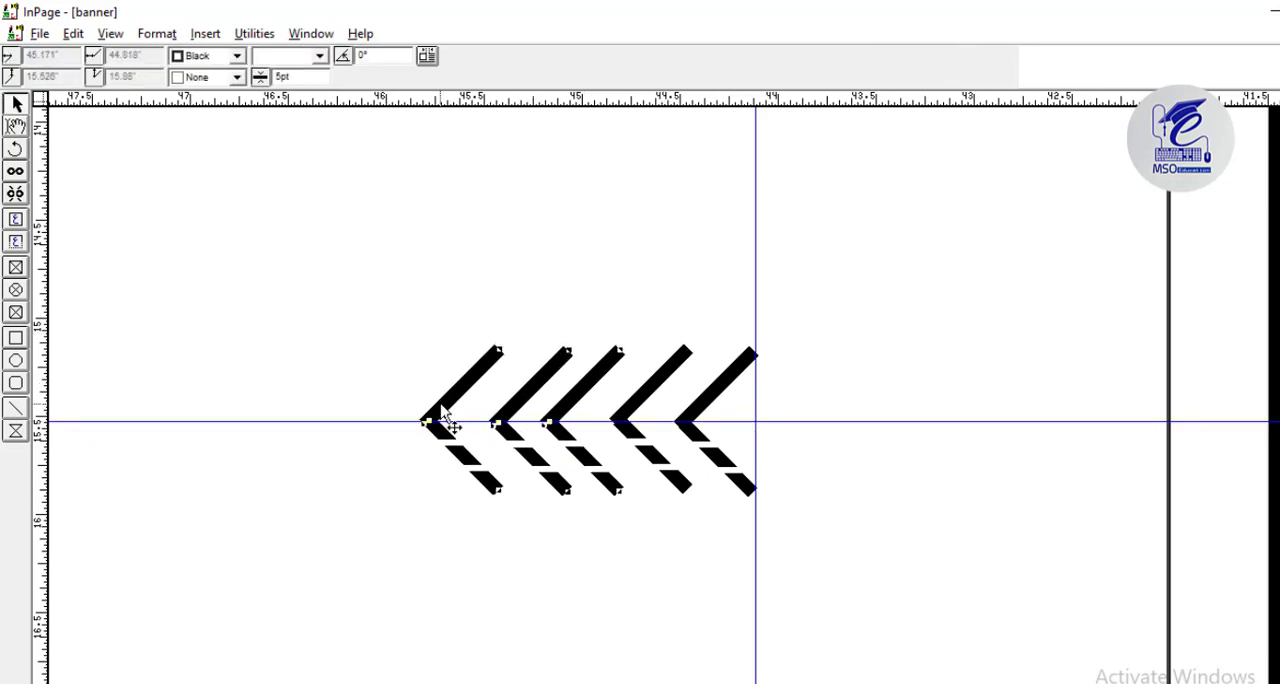
Nudge the inner chevrons horizontally until all five in the row are evenly spaced.
{"action": "left_click", "coordinate": [574, 314]}
{"action": "left_click", "coordinate": [595, 385]}
{"action": "key", "text": "Right"}
{"action": "key", "text": "Right"}
{"action": "key", "text": "Right"}
{"action": "left_click", "coordinate": [494, 396]}
{"action": "left_click", "coordinate": [521, 402]}
{"action": "key", "text": "Left"}
{"action": "key", "text": "Left"}
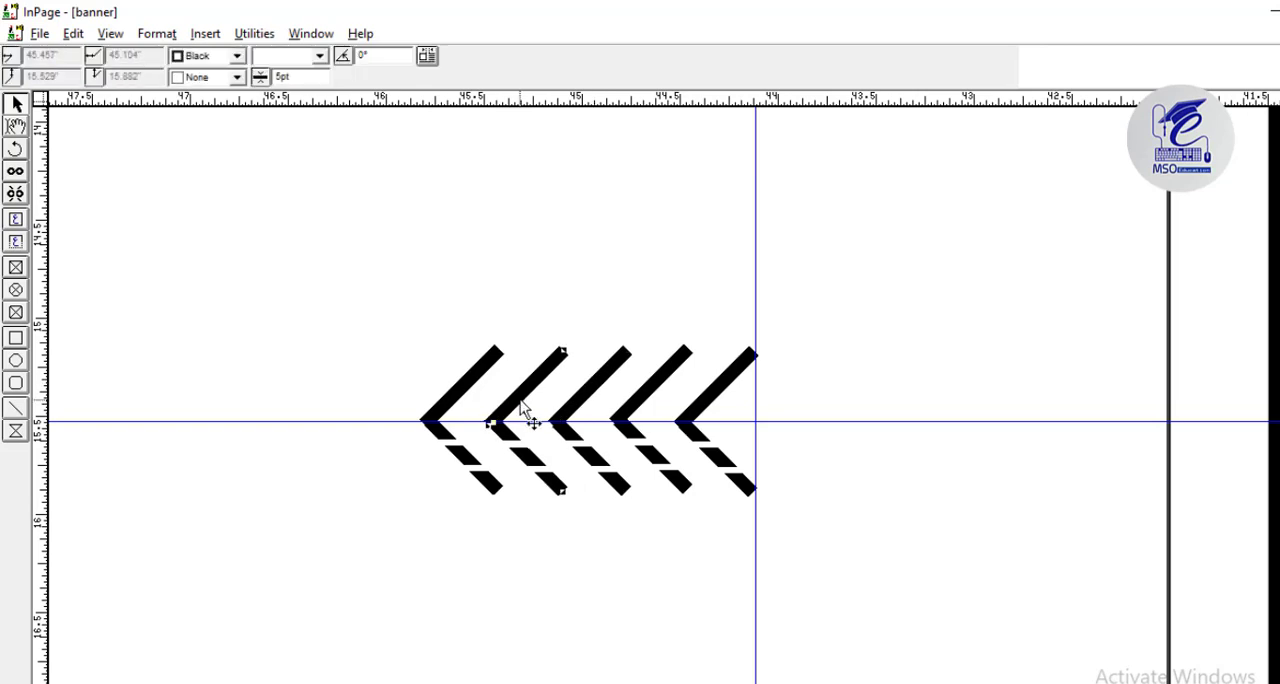
{"action": "left_click", "coordinate": [623, 415]}
{"action": "key", "text": "Right"}
{"action": "left_click", "coordinate": [598, 315]}
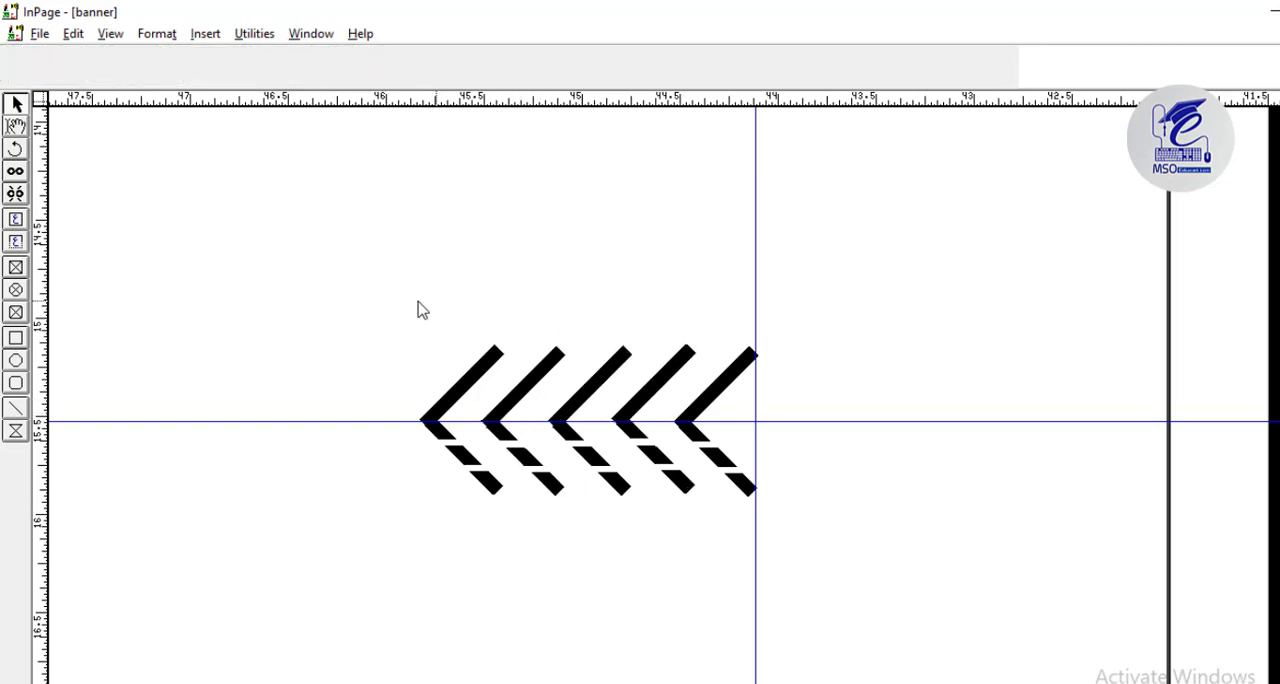
Duplicate the row of five chevrons to its left and rotate the copy to point right.
{"action": "left_click_drag", "start_coordinate": [364, 290], "coordinate": [825, 541]}
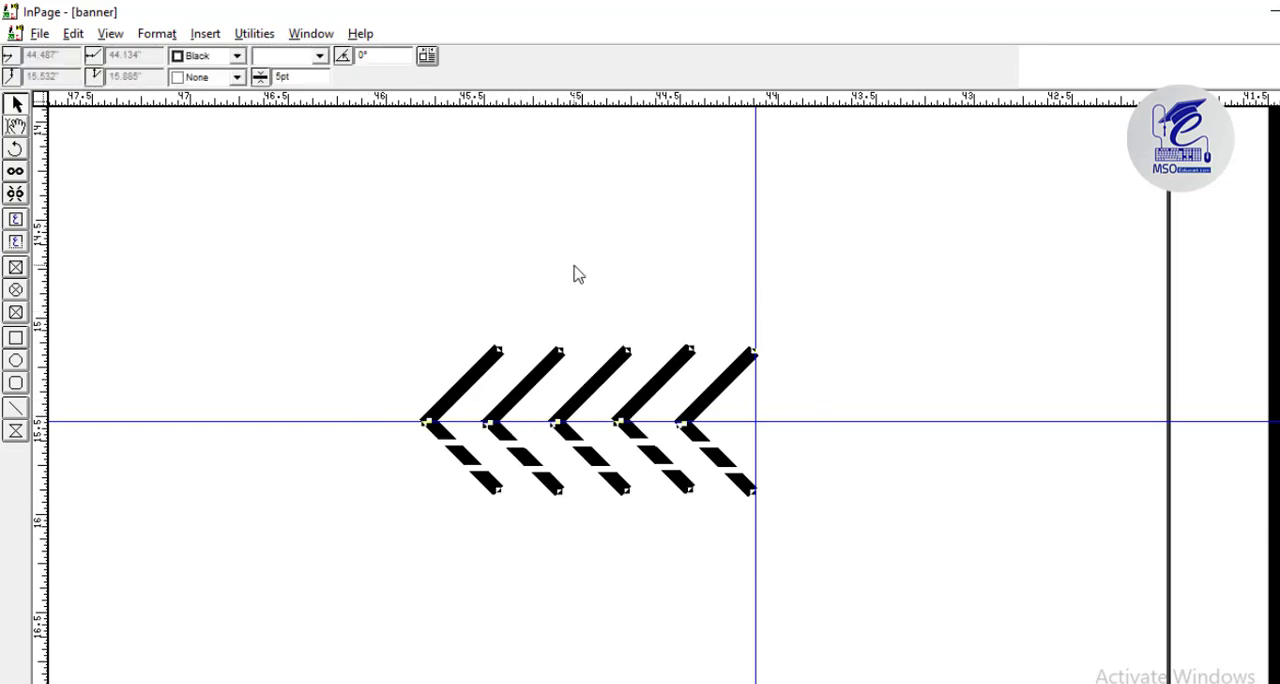
{"action": "key", "text": "ctrl+v"}
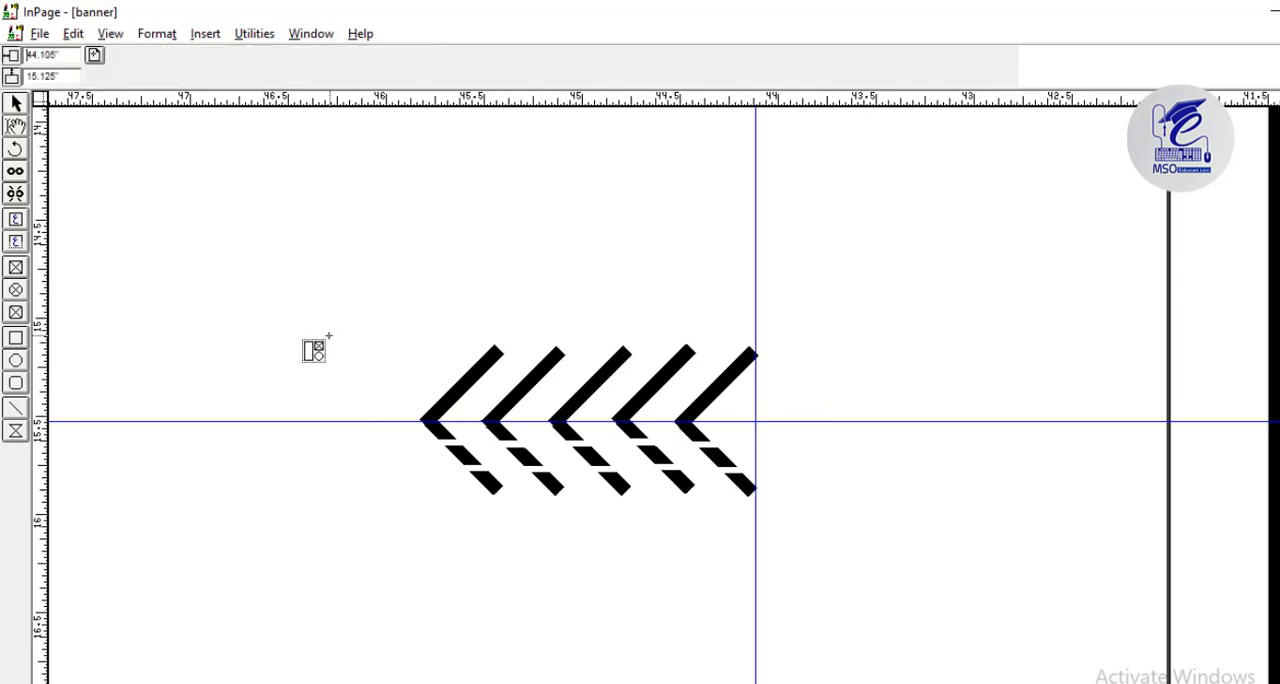
{"action": "left_click", "coordinate": [233, 327]}
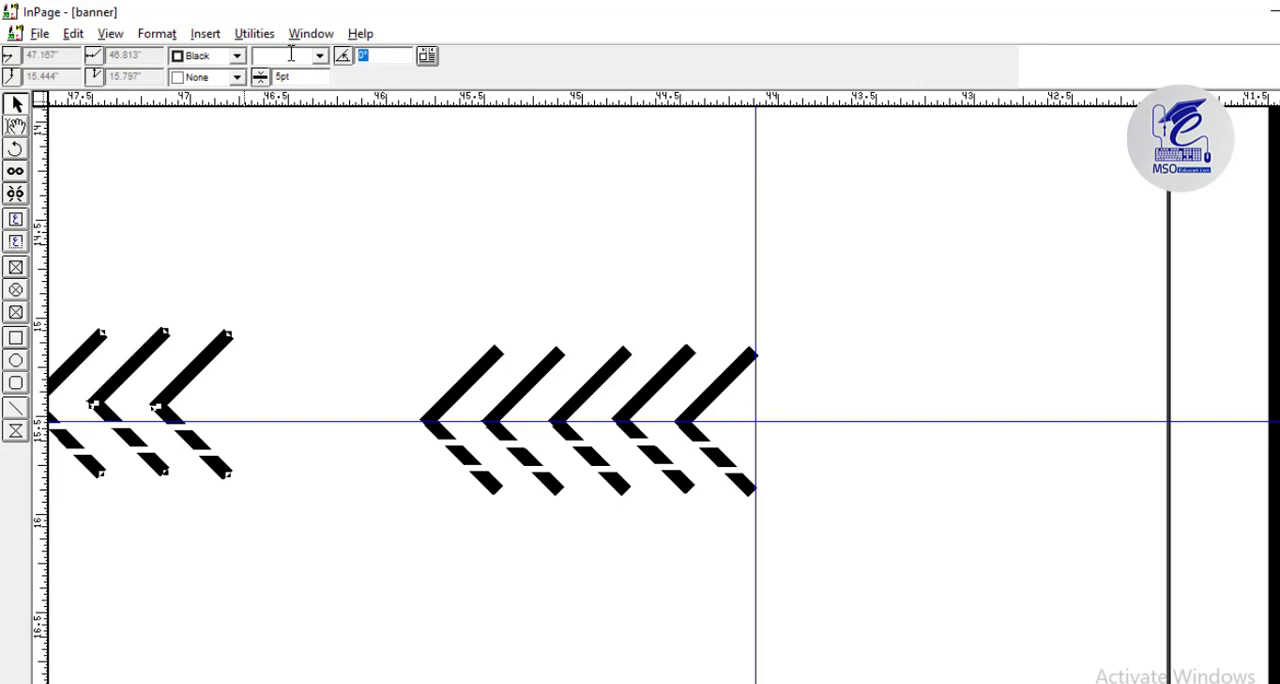
{"action": "key", "text": "Return"}
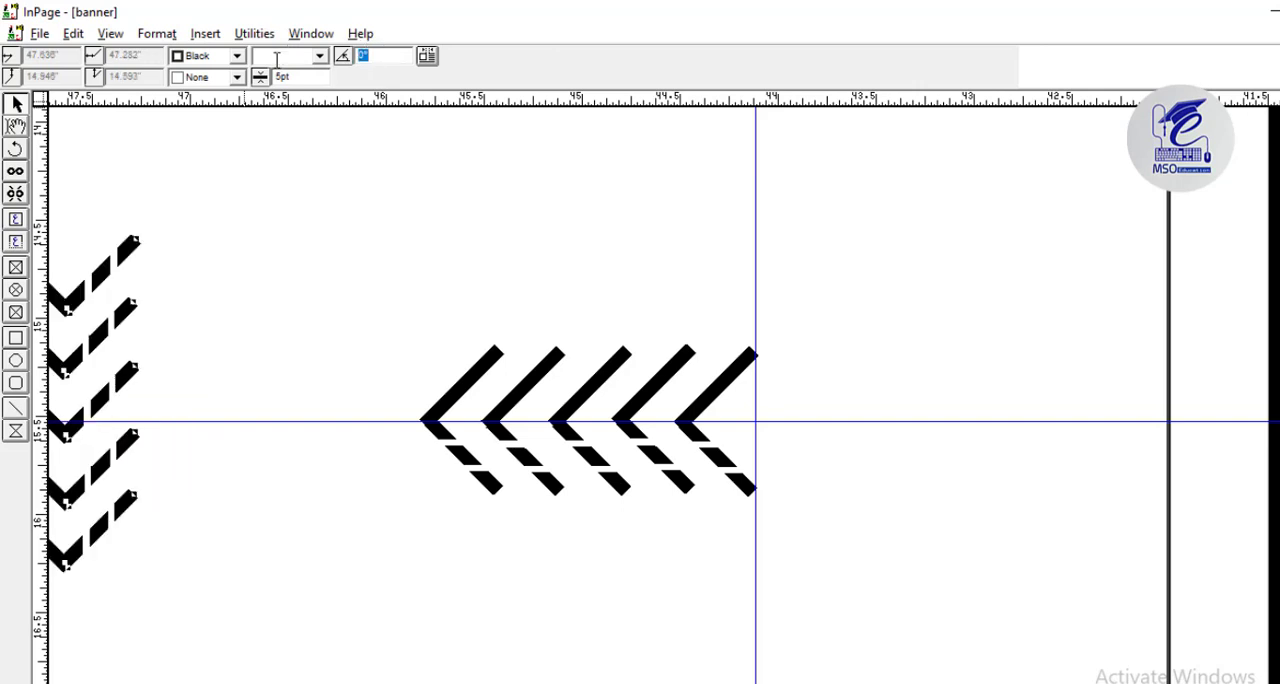
{"action": "key", "text": "Return"}
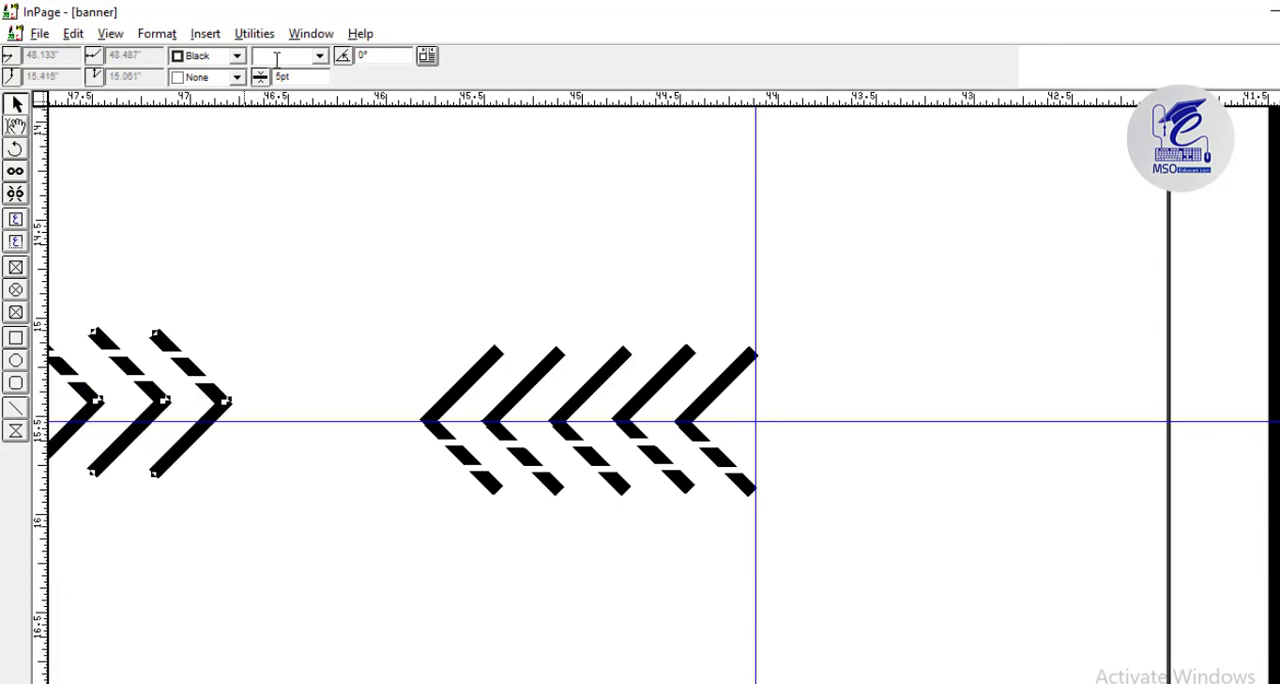
Move both chevron rows down beside the banner's lower left corner, keeping them side by side.
{"action": "key", "text": "Down"}
{"action": "key", "text": "Right"}
{"action": "left_click_drag", "start_coordinate": [222, 477], "coordinate": [467, 620]}
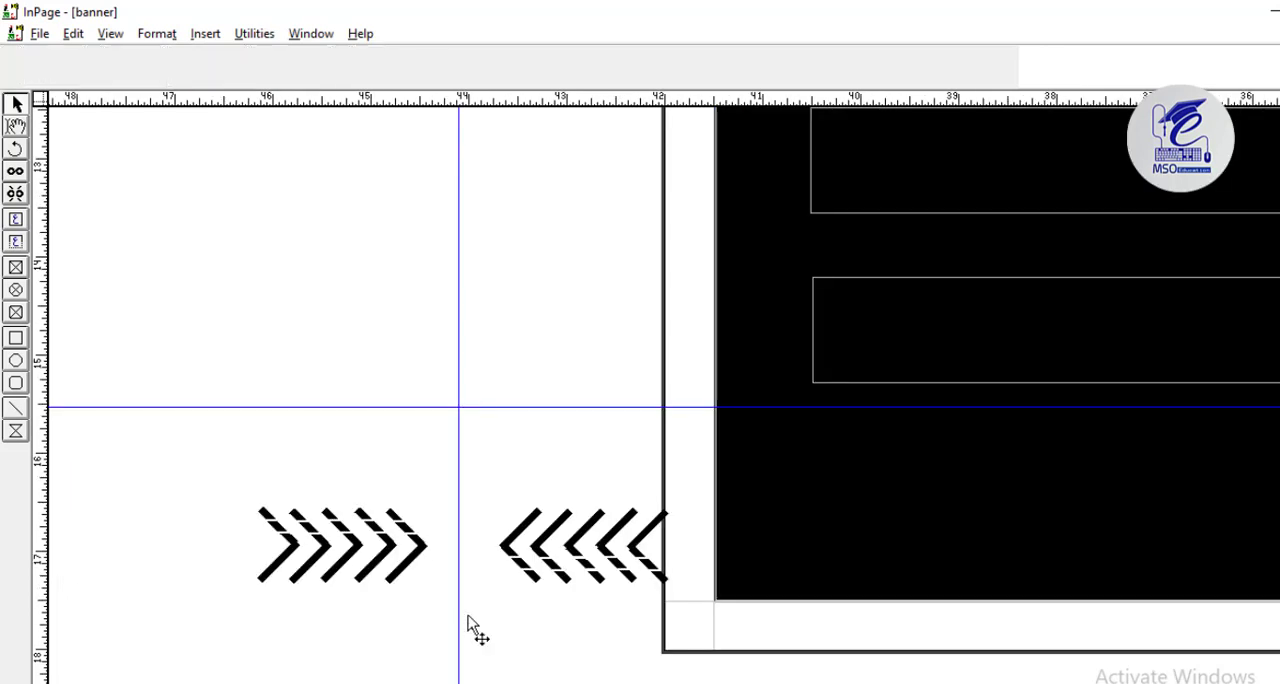
Set the border colour of the right-pointing chevron row to the orange BACK colour.
{"action": "left_click", "coordinate": [237, 57]}
{"action": "left_click", "coordinate": [239, 109]}
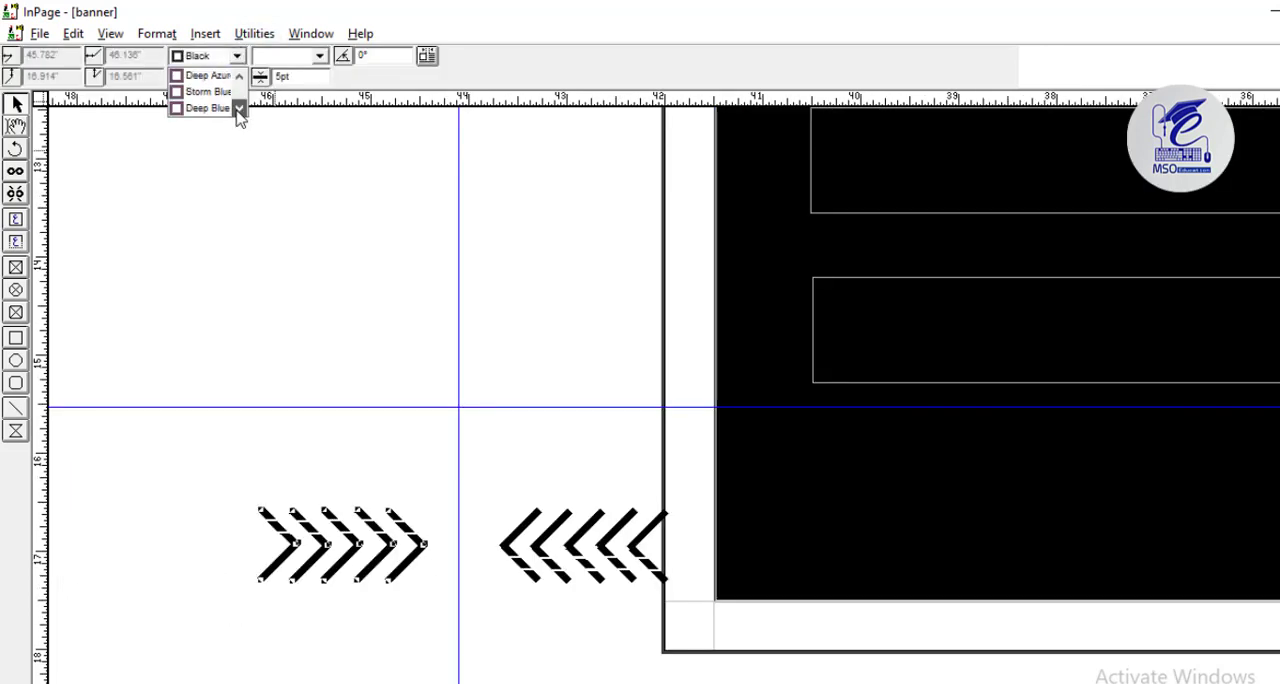
{"action": "left_click", "coordinate": [212, 96]}
{"action": "left_click", "coordinate": [358, 307]}
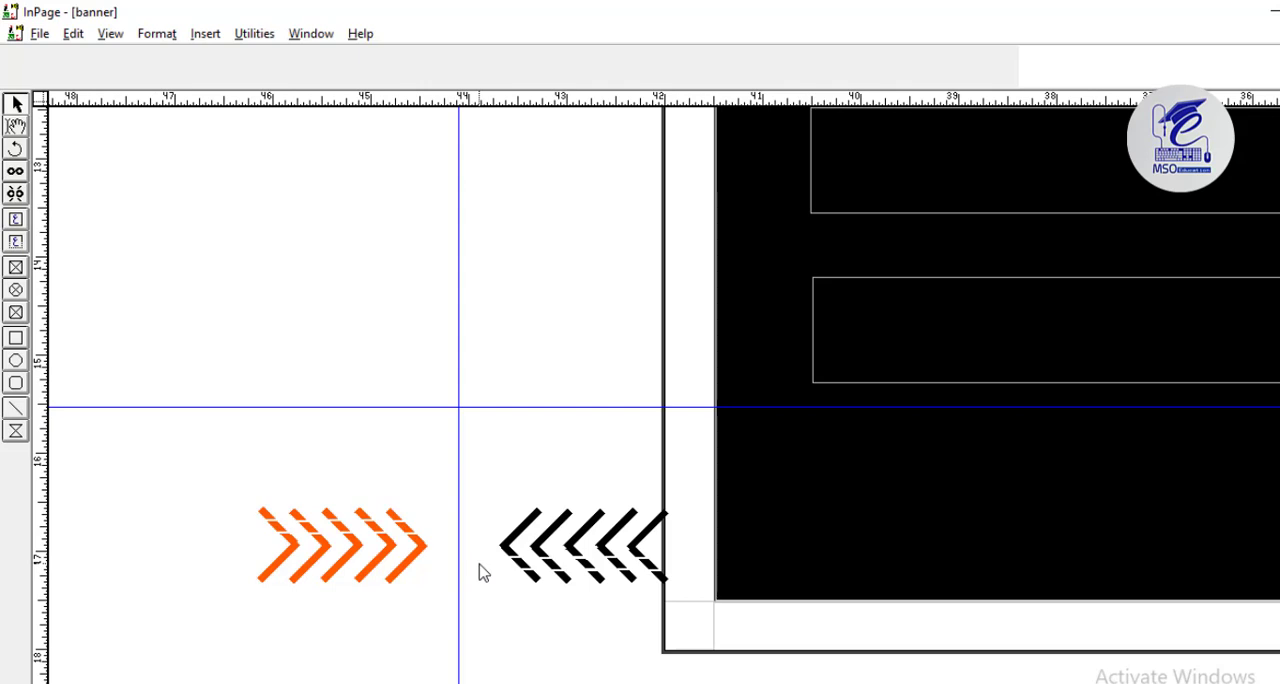
Recolour the second and fourth chevrons of the right-pointing row with the custom dark blue.
{"action": "left_click", "coordinate": [322, 552]}
{"action": "left_click", "coordinate": [237, 56]}
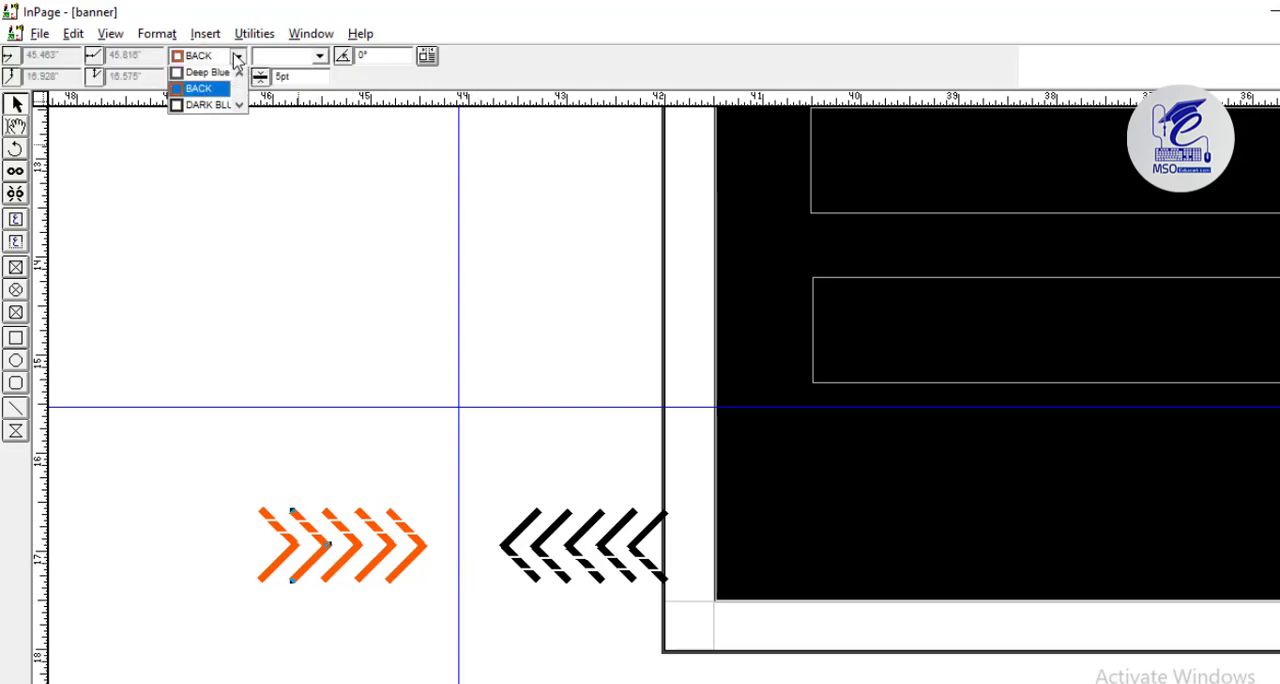
{"action": "left_click", "coordinate": [210, 112]}
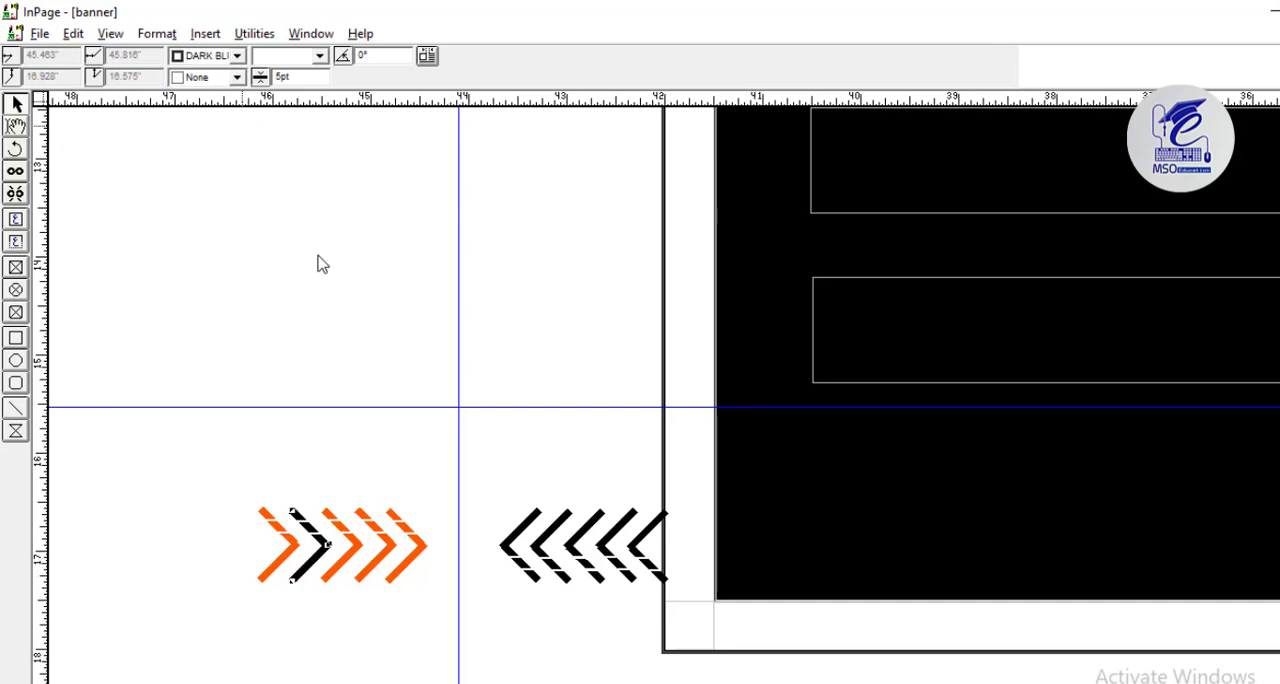
{"action": "left_click", "coordinate": [390, 545]}
{"action": "left_click", "coordinate": [237, 56]}
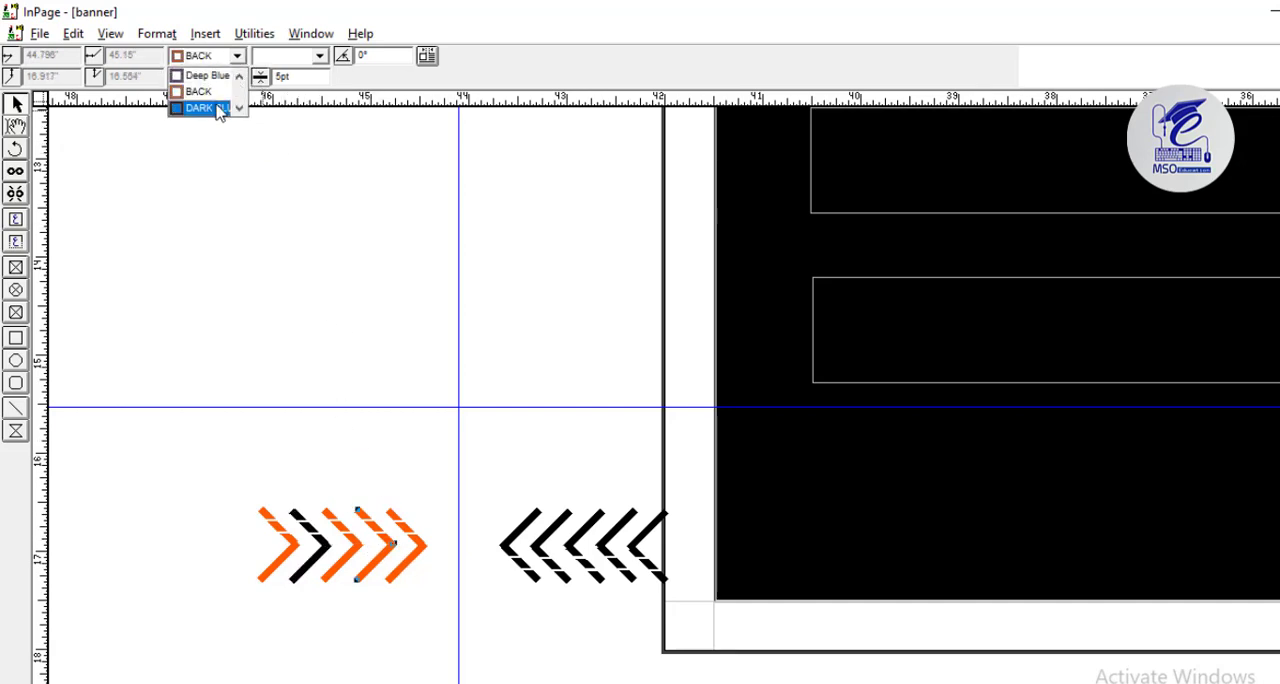
{"action": "left_click", "coordinate": [215, 110]}
Set the second and fourth chevrons of the left-pointing row to Red.
{"action": "left_click", "coordinate": [236, 57]}
{"action": "left_click", "coordinate": [214, 109]}
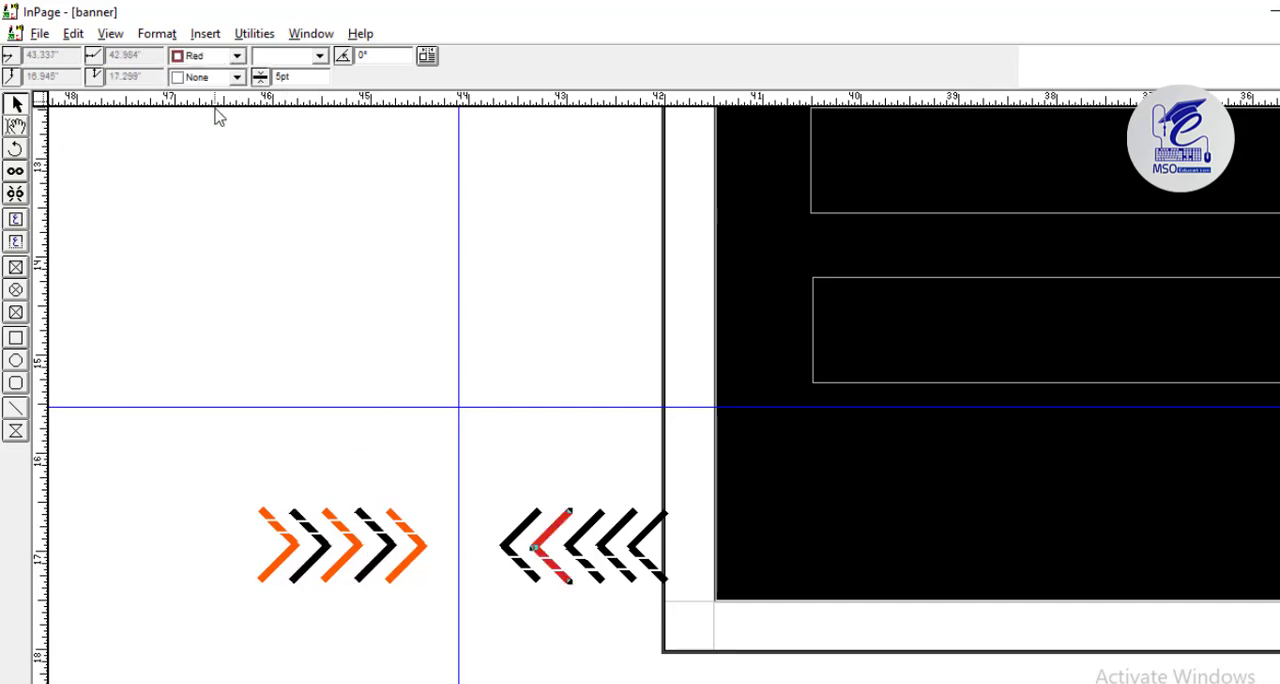
{"action": "left_click", "coordinate": [590, 440]}
{"action": "left_click", "coordinate": [617, 527]}
{"action": "left_click", "coordinate": [237, 57]}
{"action": "left_click", "coordinate": [214, 109]}
{"action": "left_click", "coordinate": [577, 386]}
Delete the right-pointing chevron row.
{"action": "left_click", "coordinate": [425, 548]}
{"action": "key", "text": "Delete"}
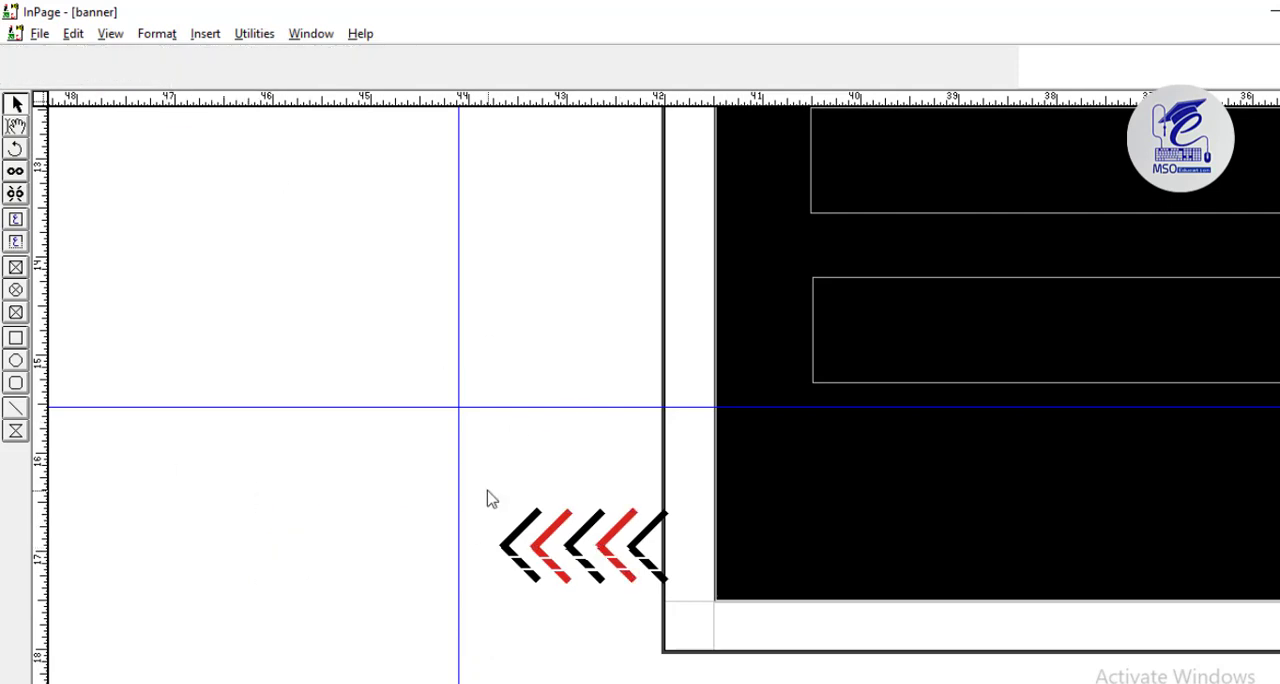
Extend the left-pointing row to seven chevrons with a copy of its leftmost black and red pair.
{"action": "left_click_drag", "start_coordinate": [488, 491], "coordinate": [582, 607]}
{"action": "key", "text": "ctrl+c"}
{"action": "key", "text": "ctrl+v"}
{"action": "left_click_drag", "start_coordinate": [556, 520], "coordinate": [491, 517]}
Duplicate the seven-chevron row and place the copy to its left on the pasteboard at the same height.
{"action": "left_click", "coordinate": [405, 483]}
{"action": "left_click_drag", "start_coordinate": [405, 483], "coordinate": [690, 603]}
{"action": "key", "text": "ctrl+c"}
{"action": "key", "text": "ctrl+v"}
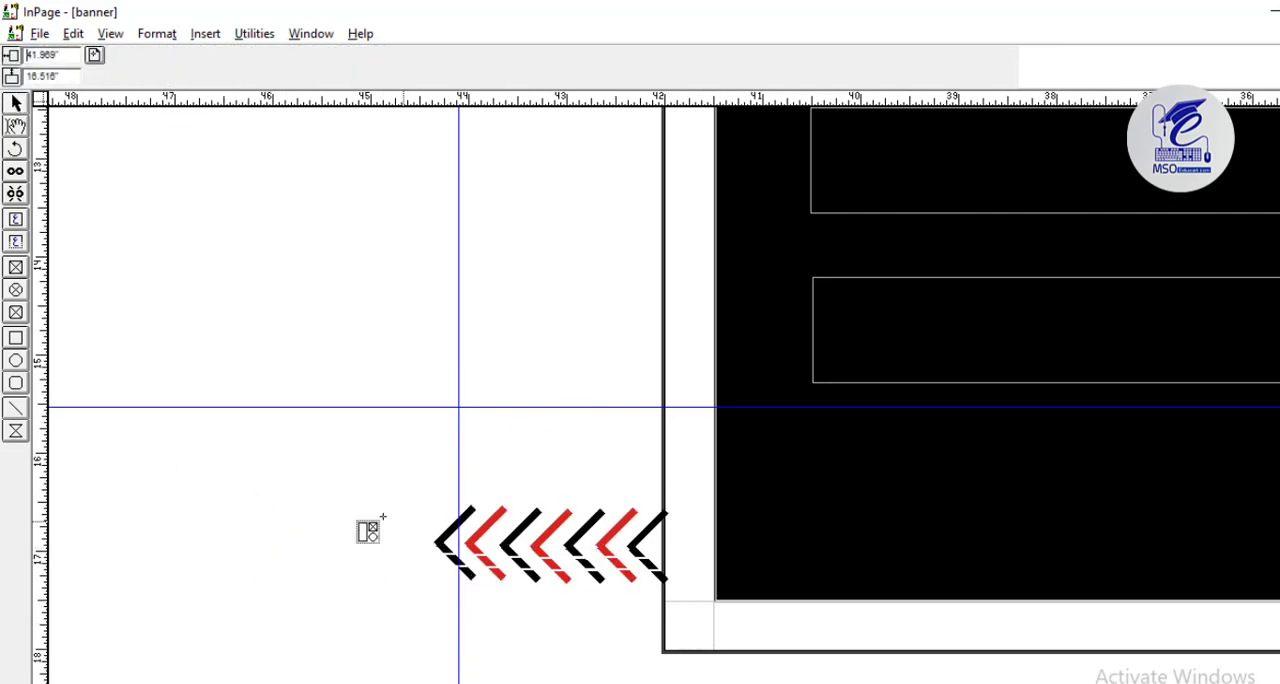
{"action": "left_click", "coordinate": [116, 498]}
{"action": "left_click_drag", "start_coordinate": [113, 527], "coordinate": [264, 527]}
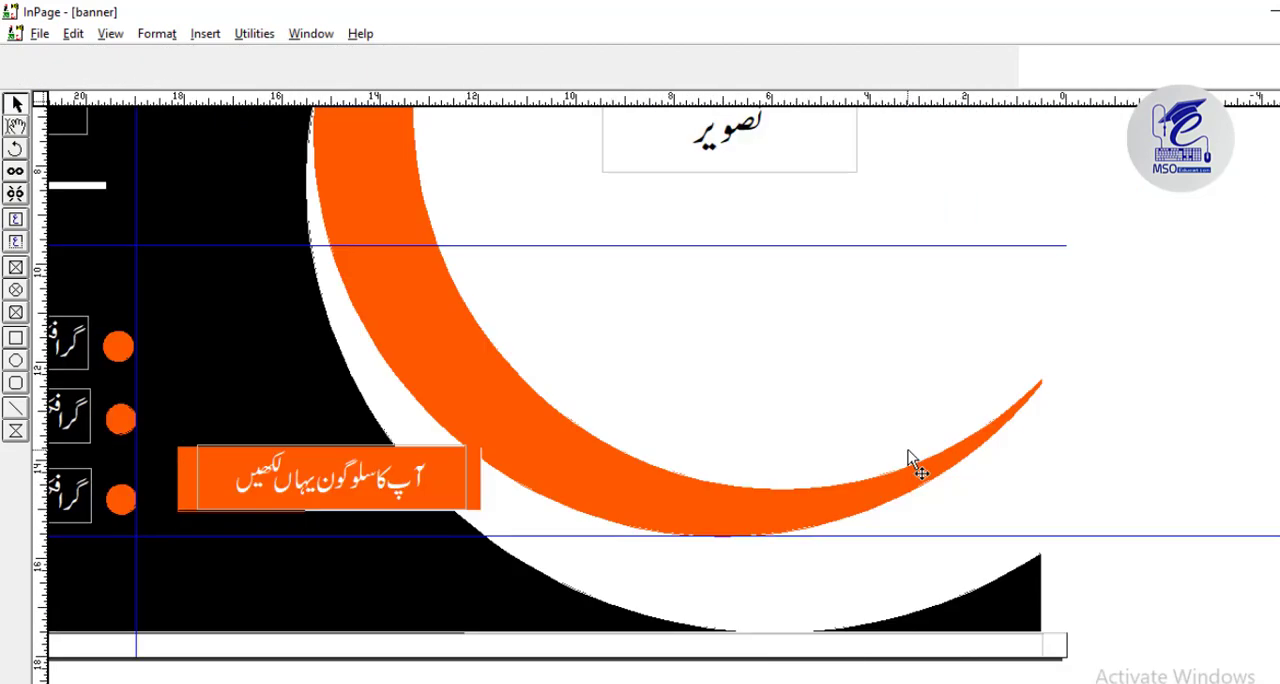
Place both seven-chevron rows over the lower part of the orange crescent near the banner's lower right corner.
{"action": "key", "text": "ctrl+v"}
{"action": "key", "text": "Left"}
{"action": "key", "text": "Left"}
{"action": "key", "text": "Left"}
{"action": "key", "text": "Left"}
{"action": "key", "text": "Left"}
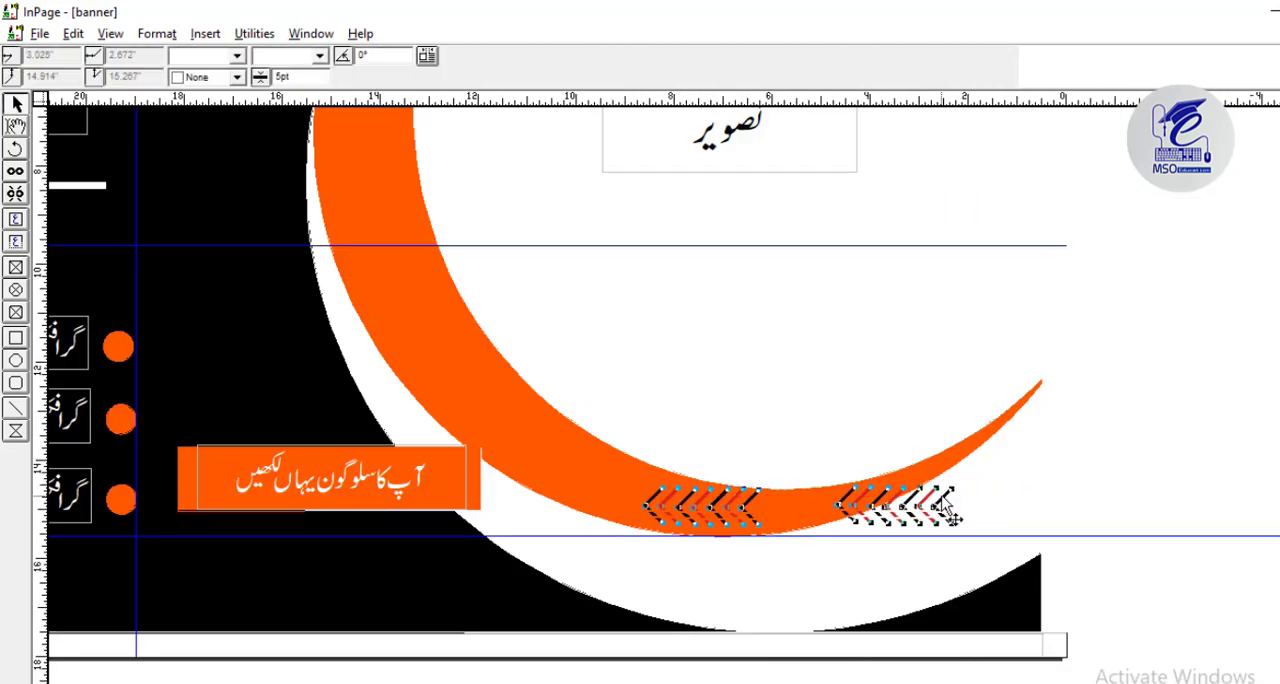
Move both seven-chevron rows down just below the orange crescent's lower edge and widen the gap between them.
{"action": "key", "text": "Down"}
{"action": "key", "text": "Down"}
{"action": "left_click", "coordinate": [1073, 450]}
{"action": "left_click_drag", "start_coordinate": [903, 598], "coordinate": [734, 486]}
{"action": "key", "text": "Right"}
{"action": "key", "text": "Right"}
{"action": "key", "text": "Right"}
{"action": "key", "text": "Right"}
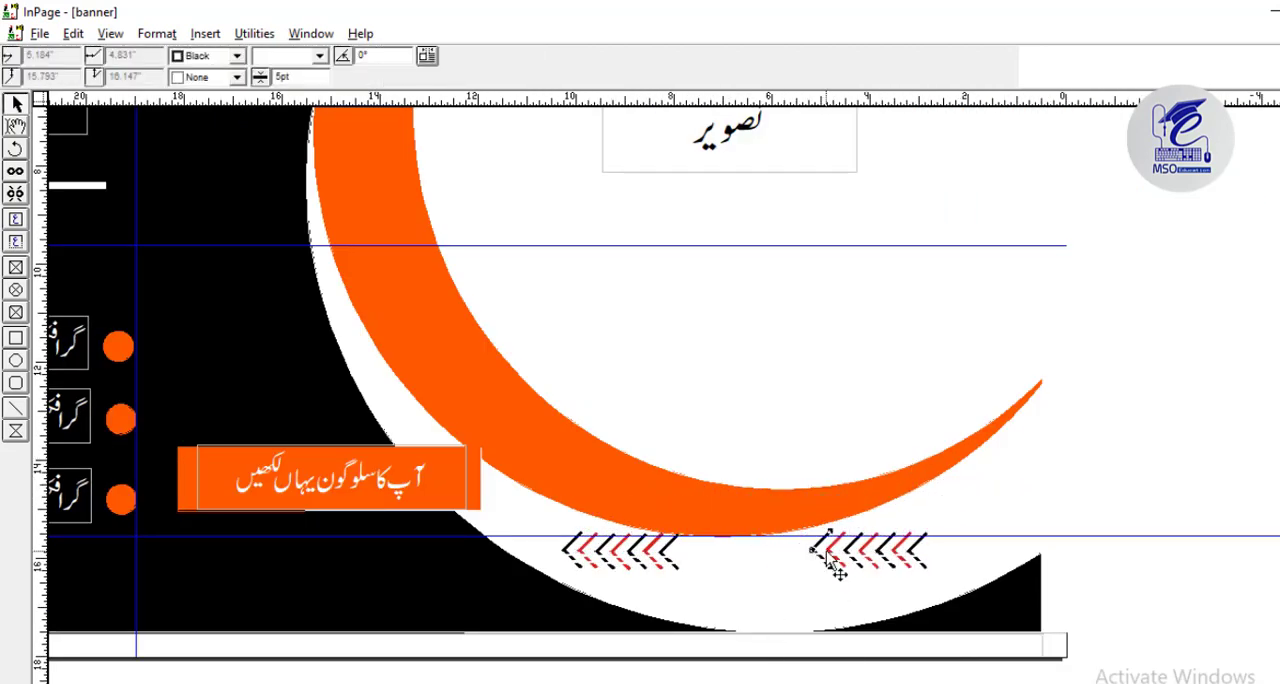
Place a copied group of three chevrons in the gap and shift that group and the left row further left.
{"action": "left_click", "coordinate": [778, 540]}
{"action": "key", "text": "Left"}
{"action": "key", "text": "Left"}
{"action": "left_click_drag", "start_coordinate": [712, 590], "coordinate": [501, 496]}
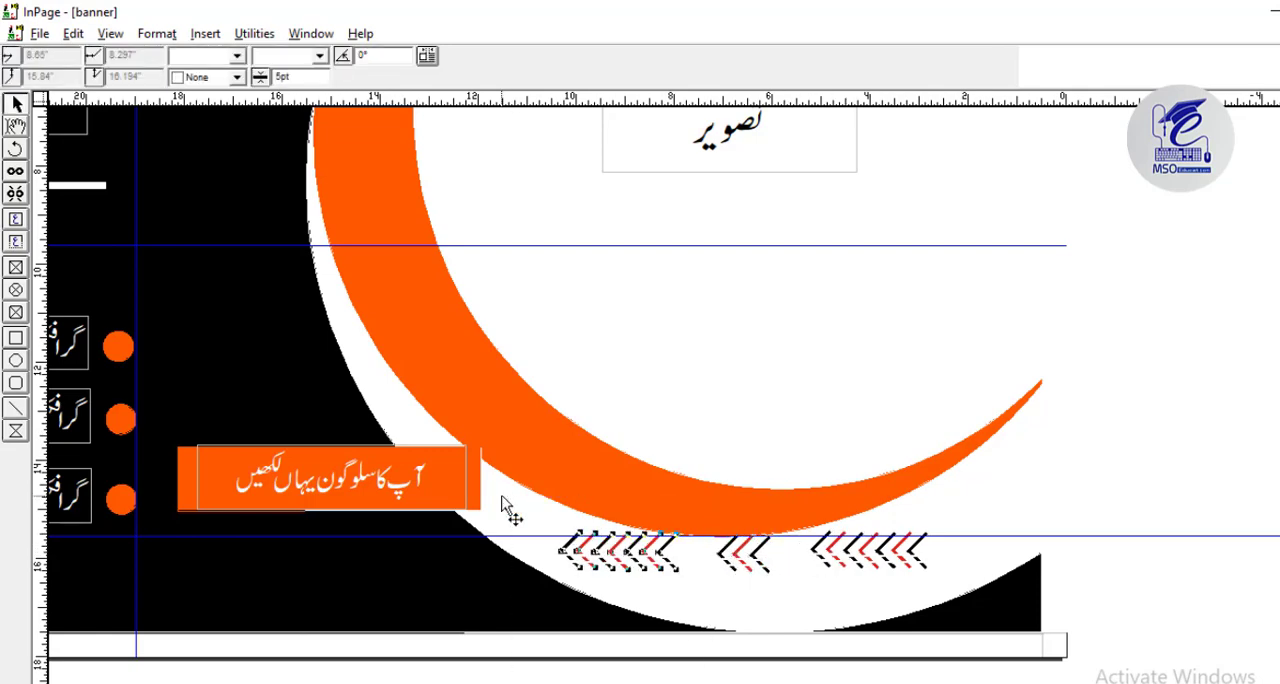
{"action": "key", "text": "Left"}
{"action": "key", "text": "Left"}
{"action": "key", "text": "Left"}
{"action": "left_click_drag", "start_coordinate": [793, 590], "coordinate": [694, 516]}
{"action": "key", "text": "Left"}
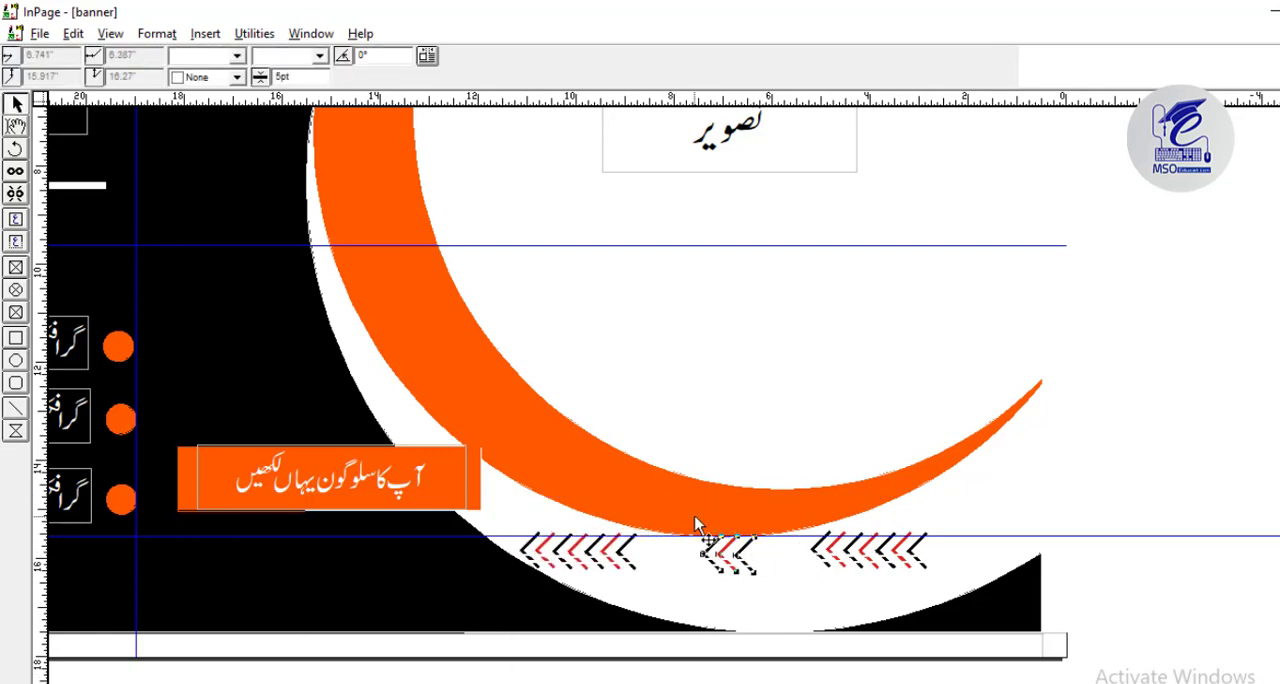
Delete the middle group's rightmost black chevron and raise all three chevron groups slightly so they straddle the lower guide.
{"action": "left_click_drag", "start_coordinate": [775, 592], "coordinate": [736, 528]}
{"action": "key", "text": "Delete"}
{"action": "left_click_drag", "start_coordinate": [958, 600], "coordinate": [452, 487]}
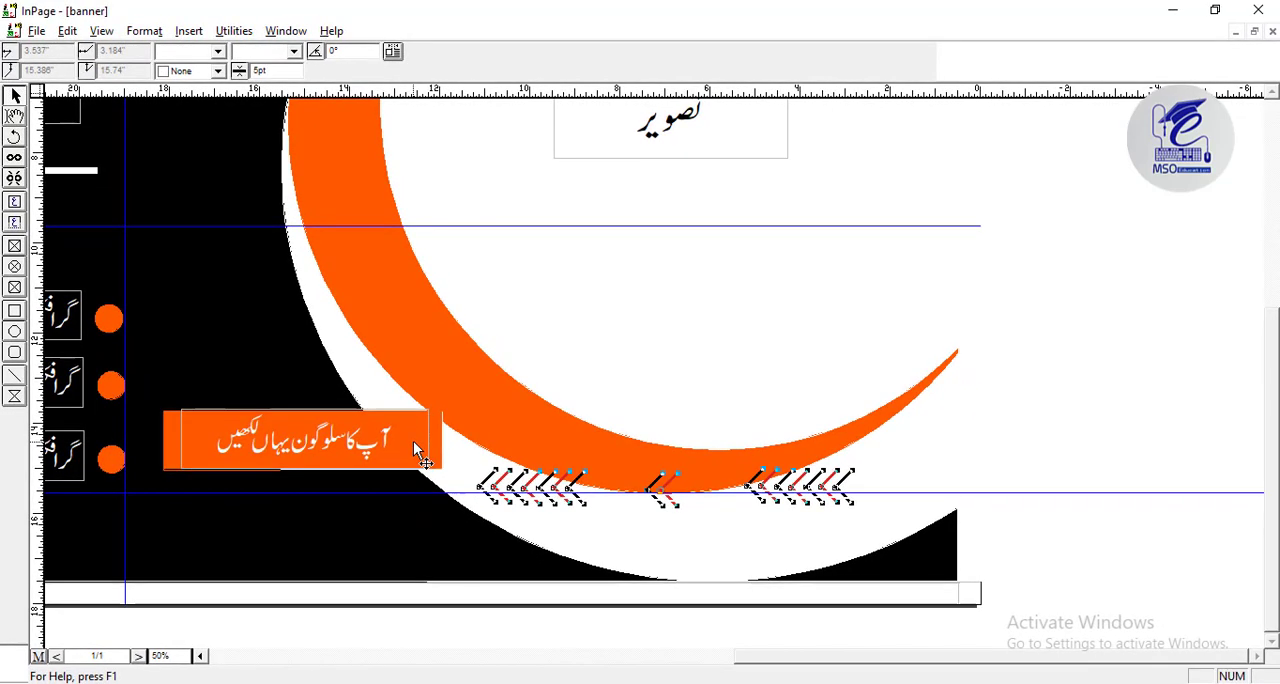
{"action": "key", "text": "ctrl+0"}
{"action": "left_click", "coordinate": [723, 603]}
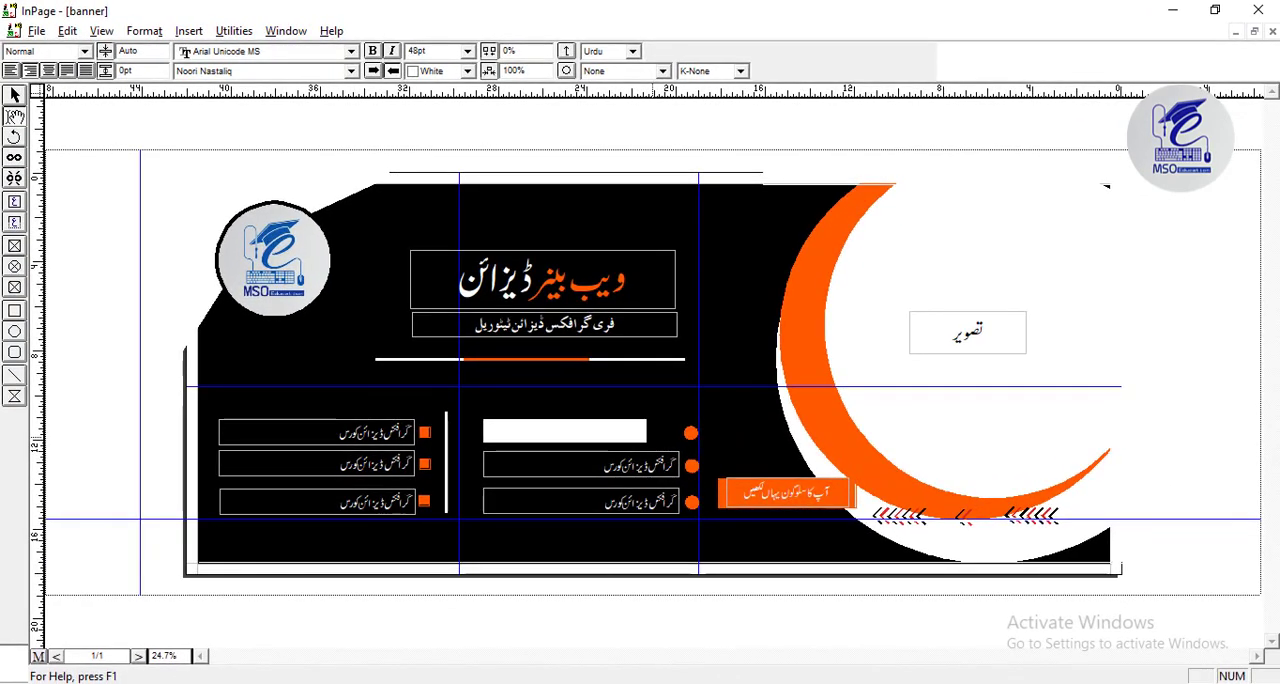
Replace the first entry of the middle course list with "ویب بینر ڈیزائن".
{"action": "key", "text": "ctrl+y"}
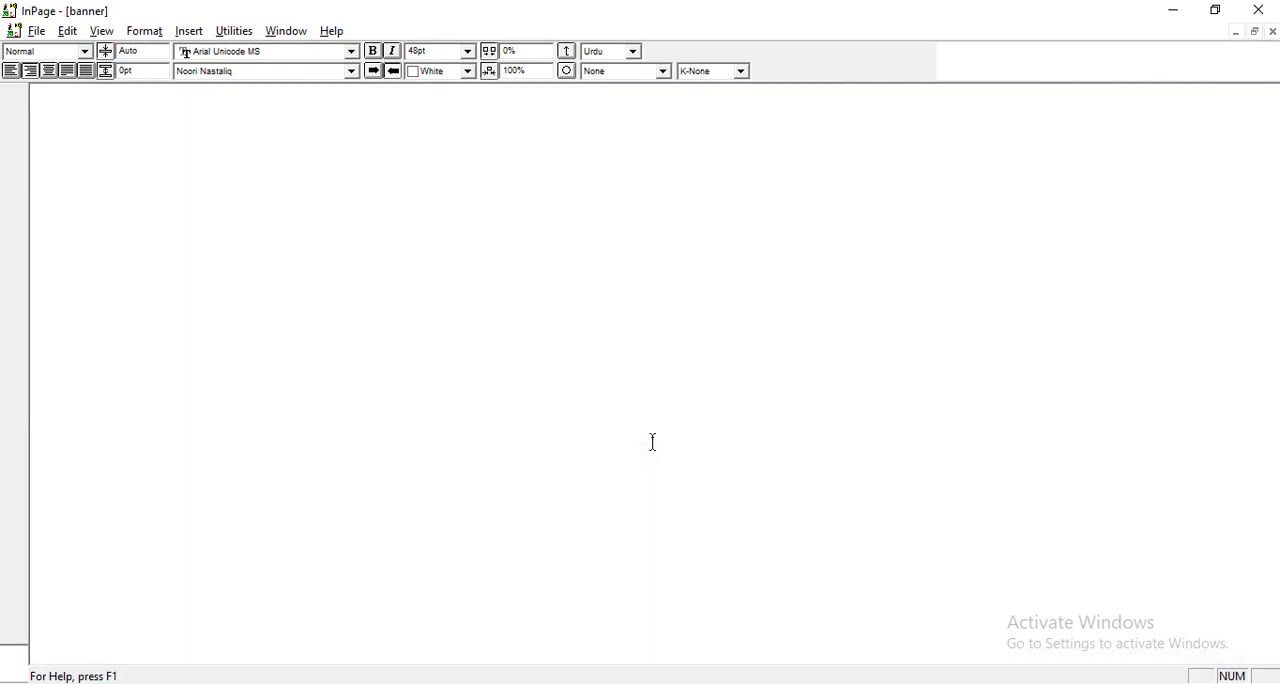
{"action": "key", "text": "ctrl+a"}
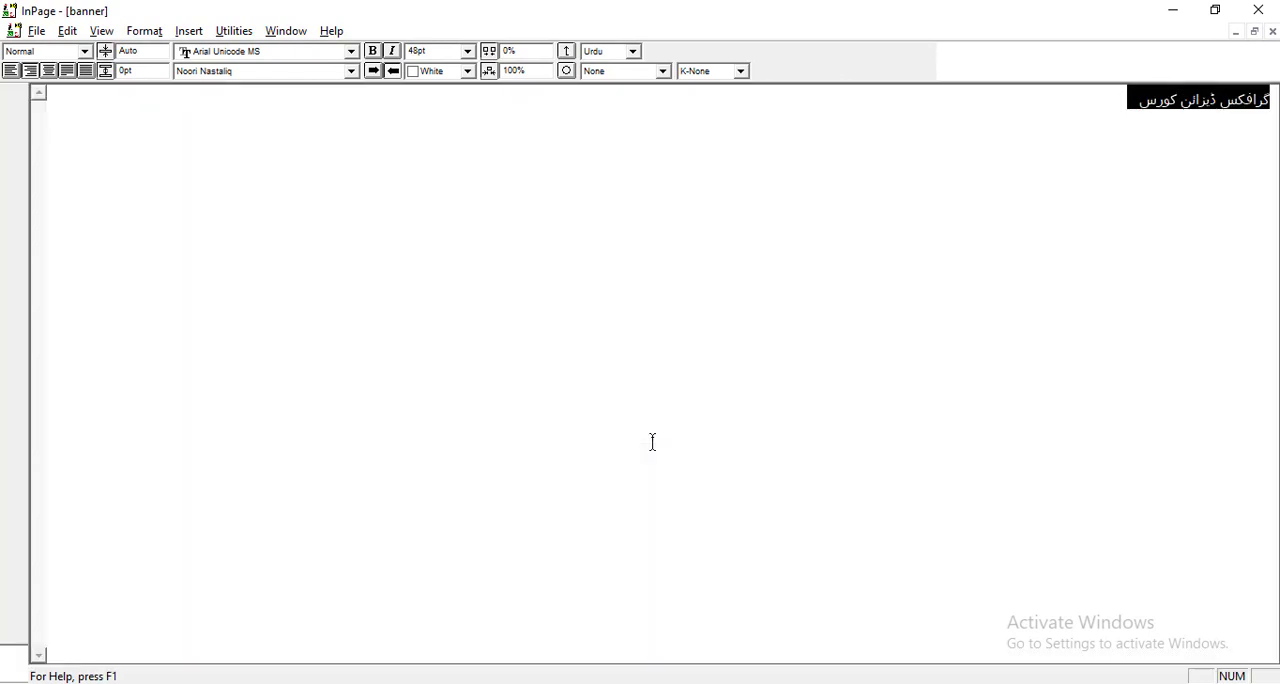
{"action": "type", "text": "ویب بینر ڈیزائن"}
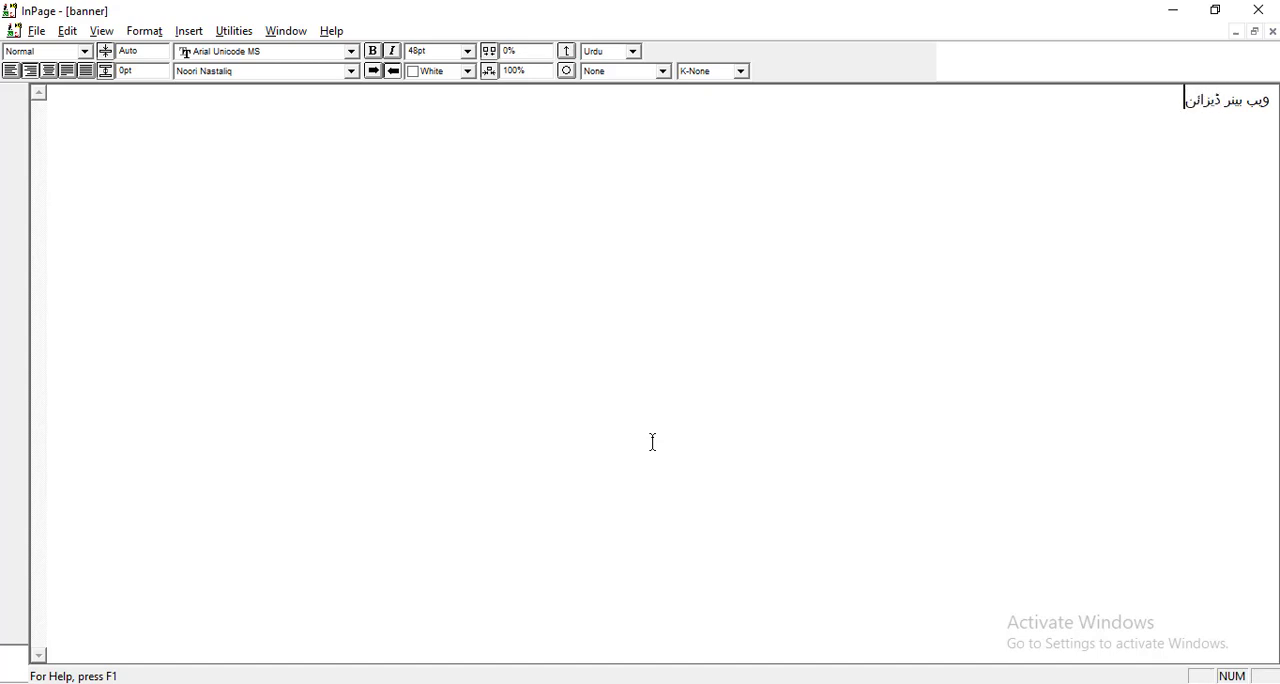
{"action": "key", "text": "ctrl+y"}
Replace the second entry of the middle course list with "لوگو ڈیزائن".
{"action": "left_click", "coordinate": [638, 464]}
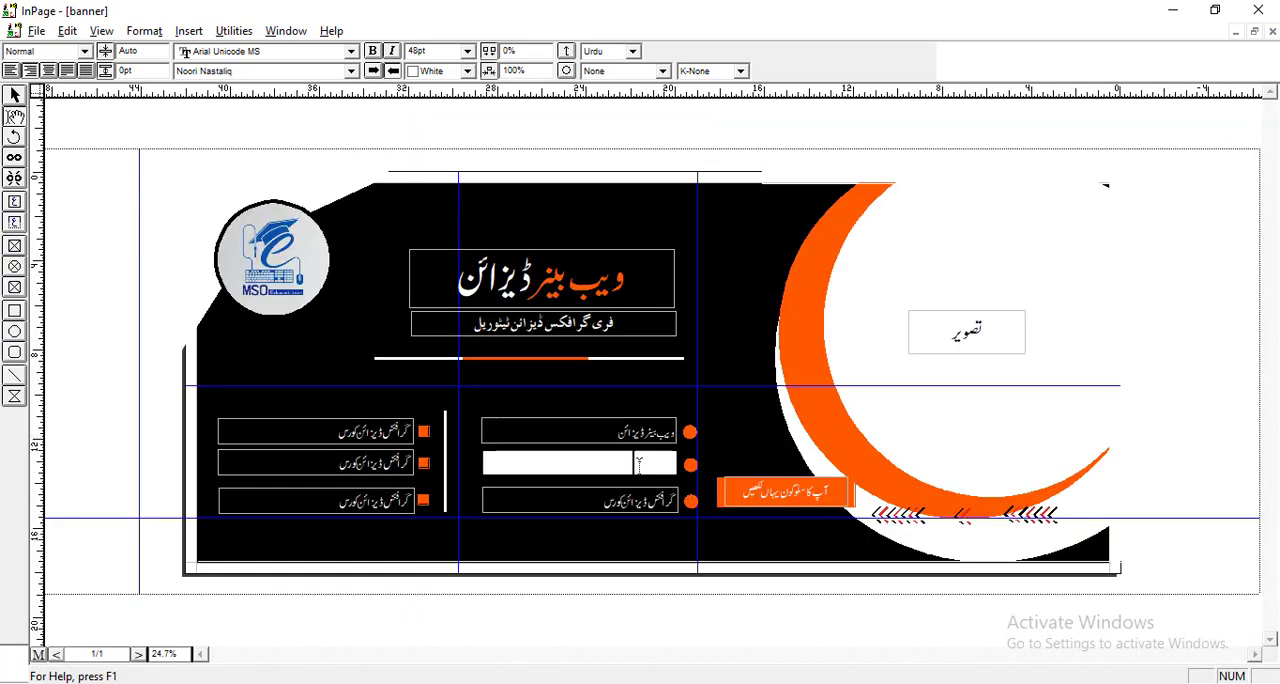
{"action": "key", "text": "ctrl+a"}
{"action": "key", "text": "ctrl+y"}
{"action": "type", "text": "لوگو"}
{"action": "key", "text": "ctrl+y"}
Replace the third entry of the middle course list with "بزنس کارڈ ڈیزائن".
{"action": "left_click", "coordinate": [602, 498]}
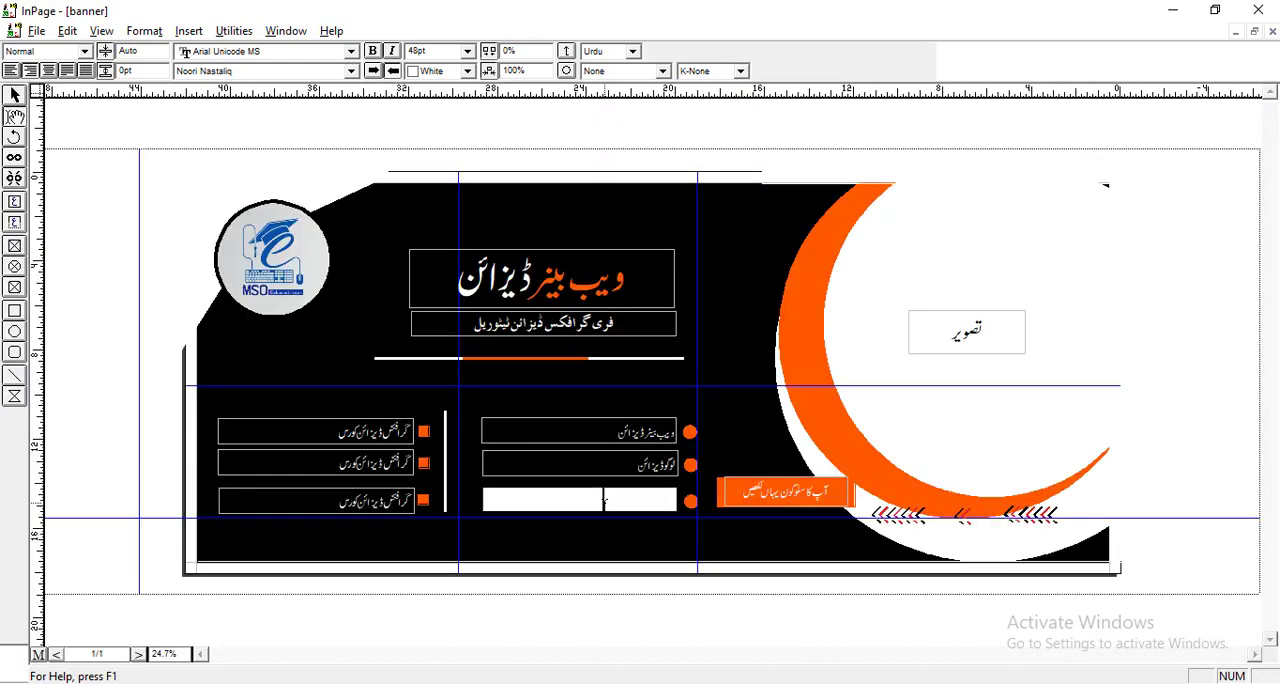
{"action": "key", "text": "ctrl+a"}
{"action": "key", "text": "ctrl+y"}
{"action": "type", "text": "بزنس کارڈ ڈیزائن"}
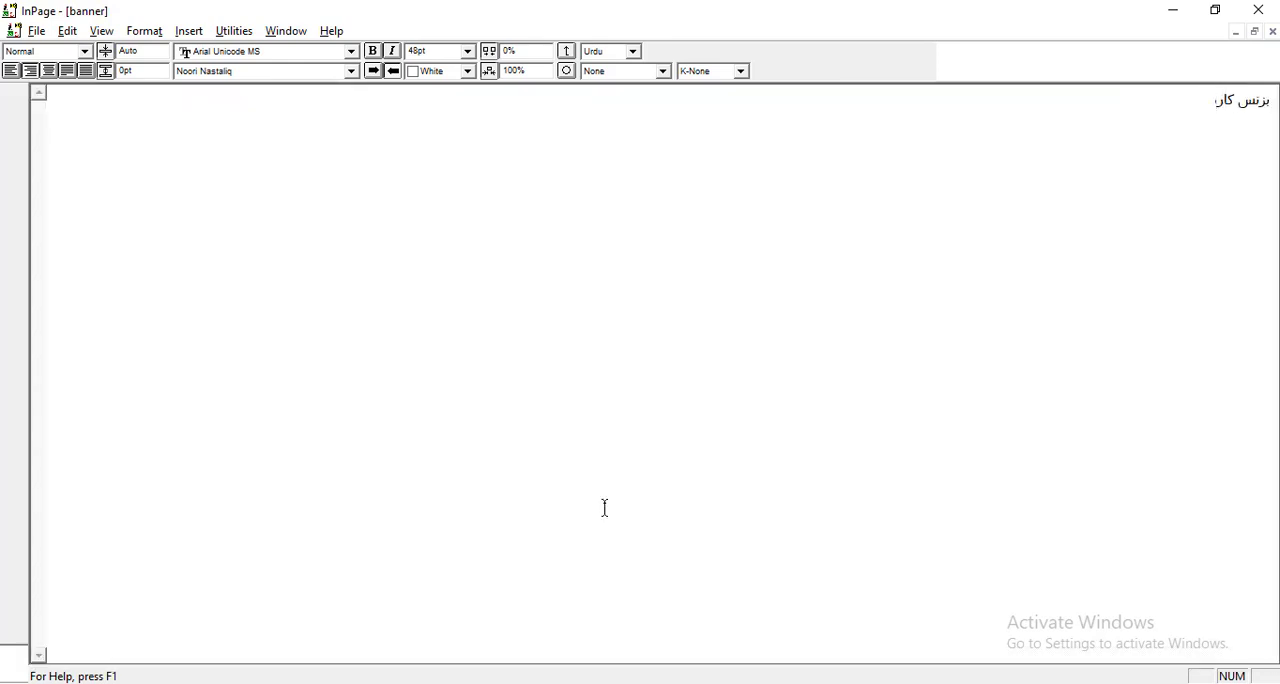
{"action": "key", "text": "ctrl+y"}
Duplicate the third course entry with its bullet directly below it and change the copy's text to "فلائر ڈیزائن".
{"action": "left_click", "coordinate": [656, 502]}
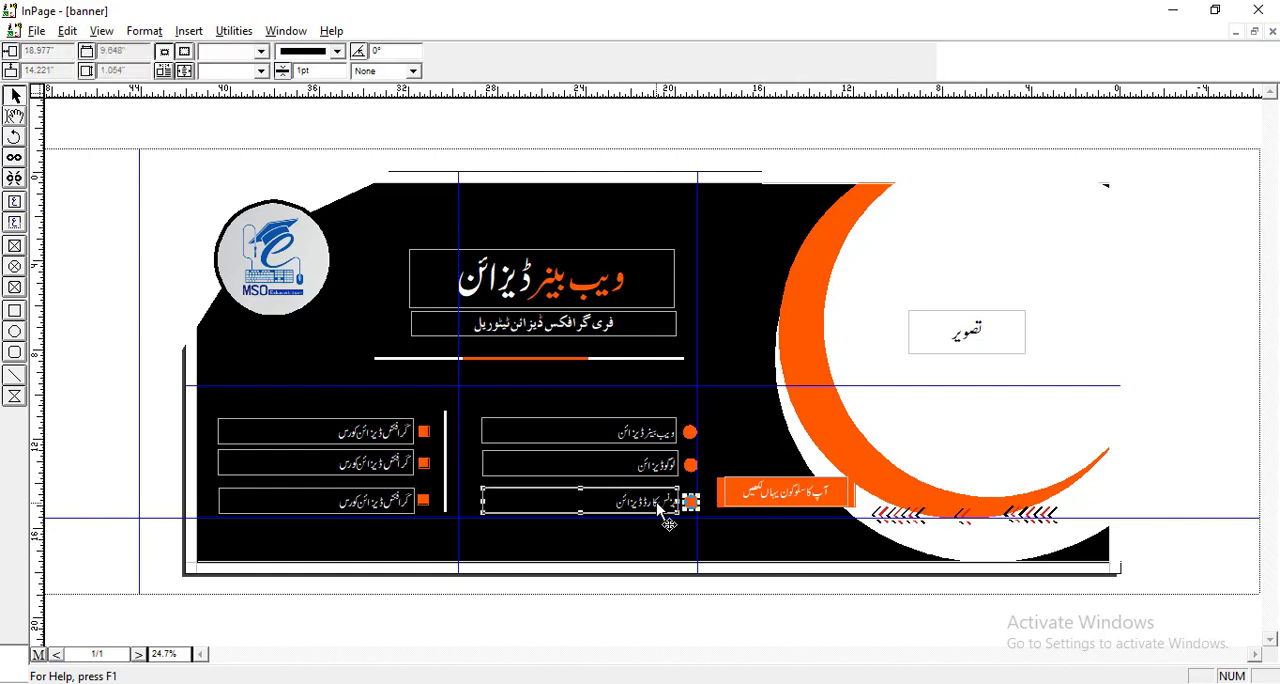
{"action": "key", "text": "ctrl+a"}
{"action": "key", "text": "ctrl+y"}
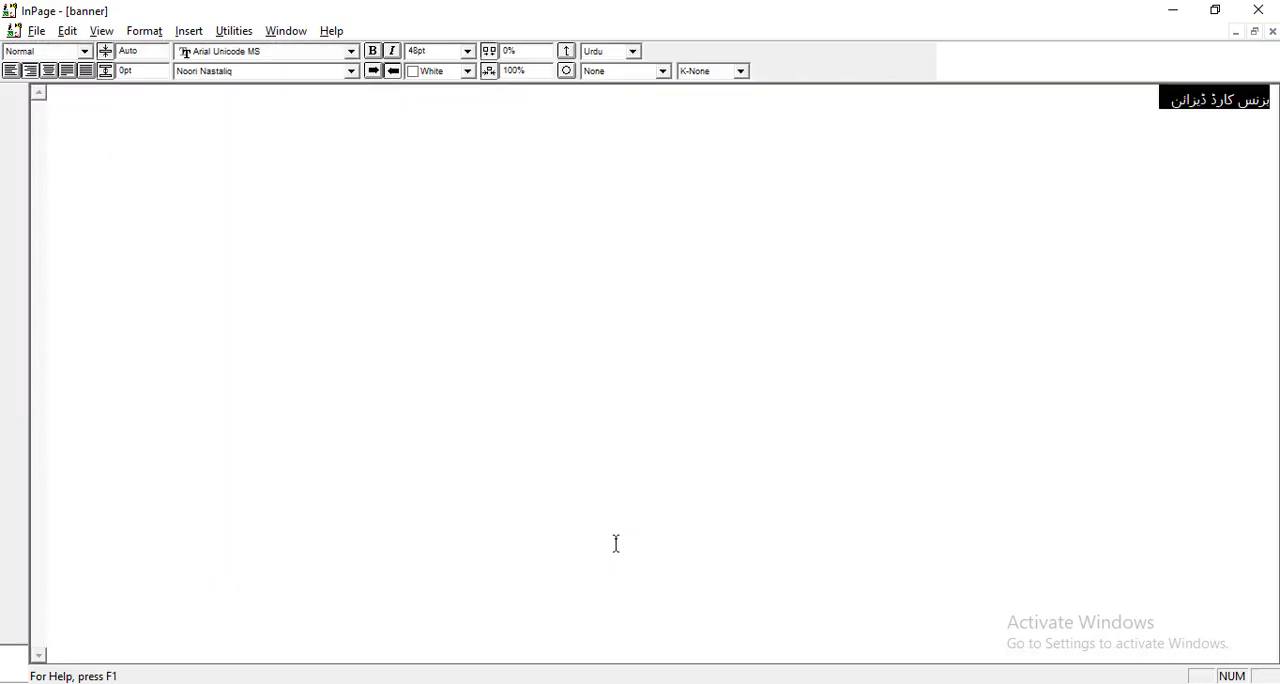
{"action": "type", "text": "فلای"}
{"action": "key", "text": "ctrl+y"}
Format the first course entry, "ویب بینر ڈیزائن", in Trad Arabic Bold Unicode at 60 pt.
{"action": "left_click", "coordinate": [606, 429]}
{"action": "key", "text": "ctrl+a"}
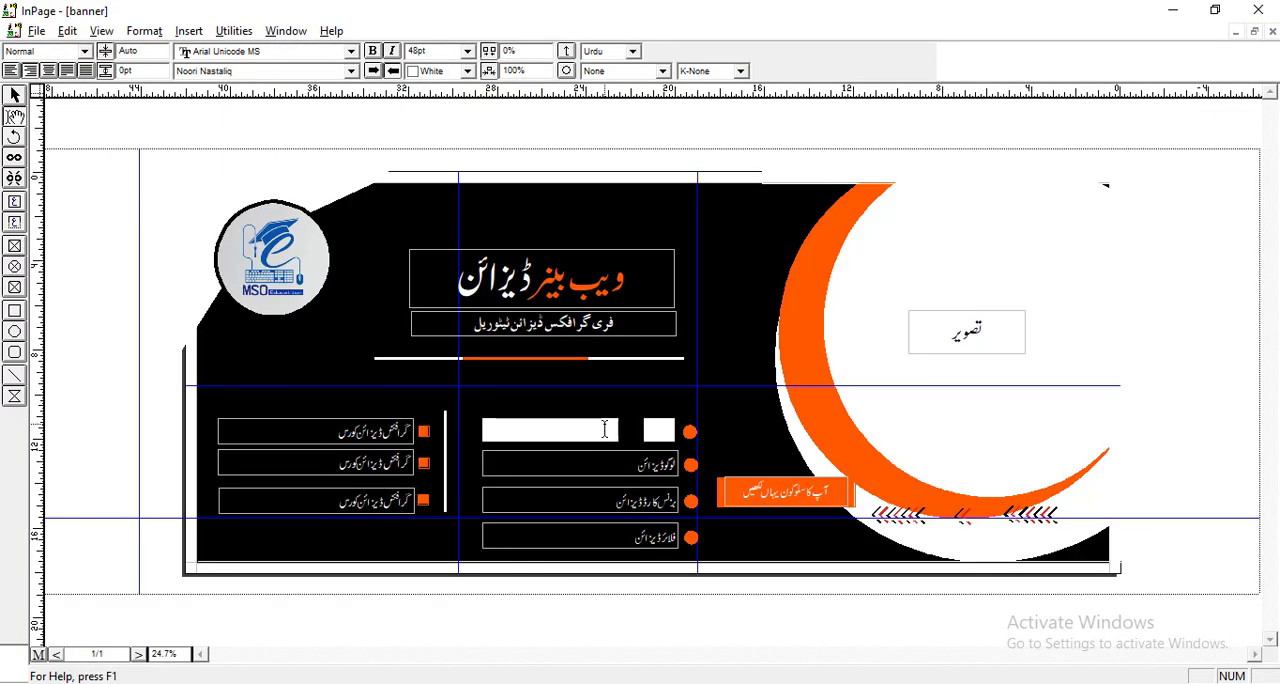
{"action": "left_click", "coordinate": [351, 71]}
{"action": "key", "text": "t"}
{"action": "scroll", "coordinate": [412, 163], "scroll_direction": "down", "scroll_amount": 1}
{"action": "left_click", "coordinate": [410, 157]}
{"action": "left_click", "coordinate": [631, 460]}
{"action": "left_click", "coordinate": [631, 432]}
{"action": "key", "text": "ctrl+a"}
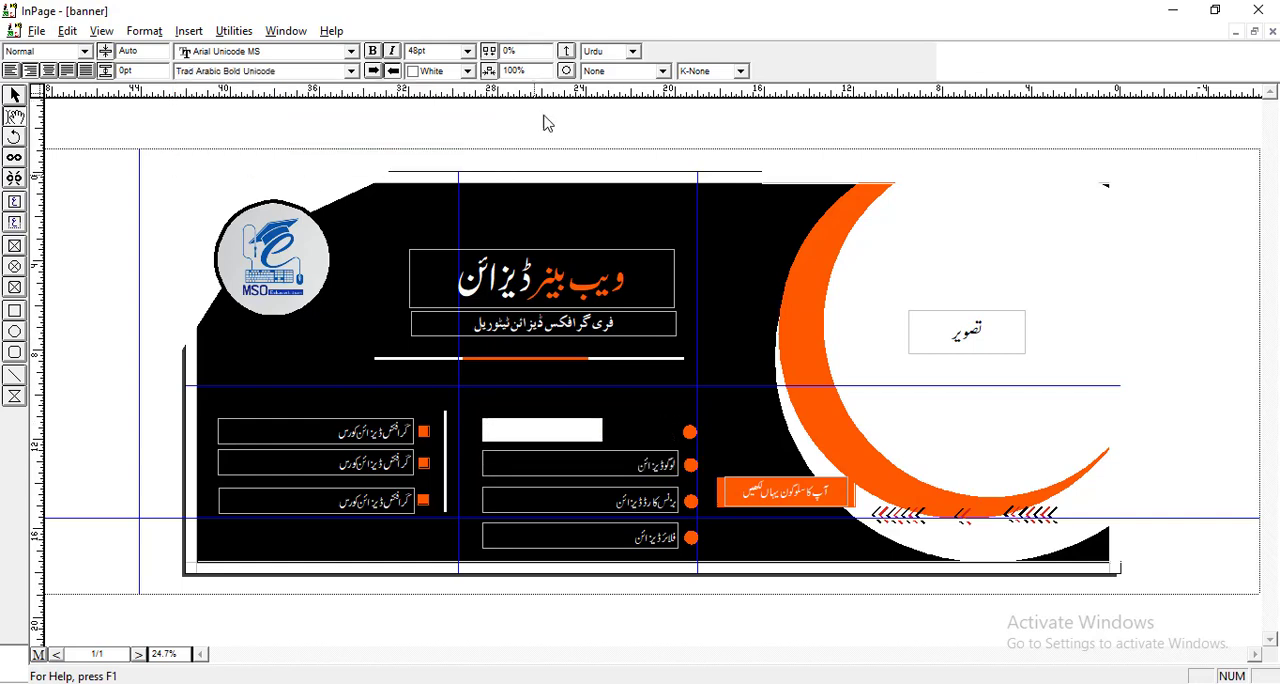
{"action": "double_click", "coordinate": [418, 51]}
{"action": "type", "text": "60"}
{"action": "key", "text": "Return"}
Format the second course entry, "لوگو ڈیزائن", in Trad Arabic Bold Unicode at 60 pt.
{"action": "left_click", "coordinate": [17, 94]}
{"action": "key", "text": "F5"}
{"action": "left_click_drag", "start_coordinate": [570, 500], "coordinate": [609, 49]}
{"action": "left_click_drag", "start_coordinate": [1103, 381], "coordinate": [713, 481]}
{"action": "left_click", "coordinate": [14, 116]}
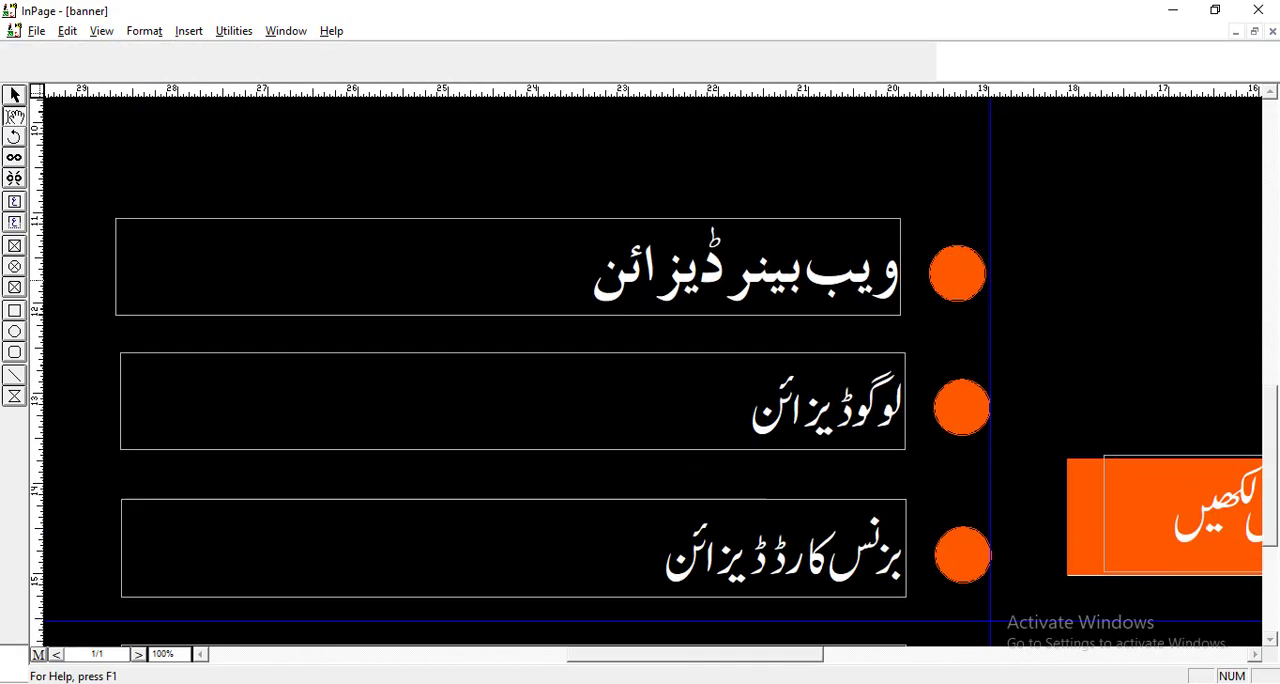
{"action": "left_click", "coordinate": [800, 405]}
{"action": "key", "text": "ctrl+a"}
{"action": "left_click", "coordinate": [351, 71]}
{"action": "left_click", "coordinate": [543, 165]}
{"action": "left_click", "coordinate": [420, 161]}
{"action": "double_click", "coordinate": [420, 51]}
{"action": "type", "text": "55"}
{"action": "key", "text": "Return"}
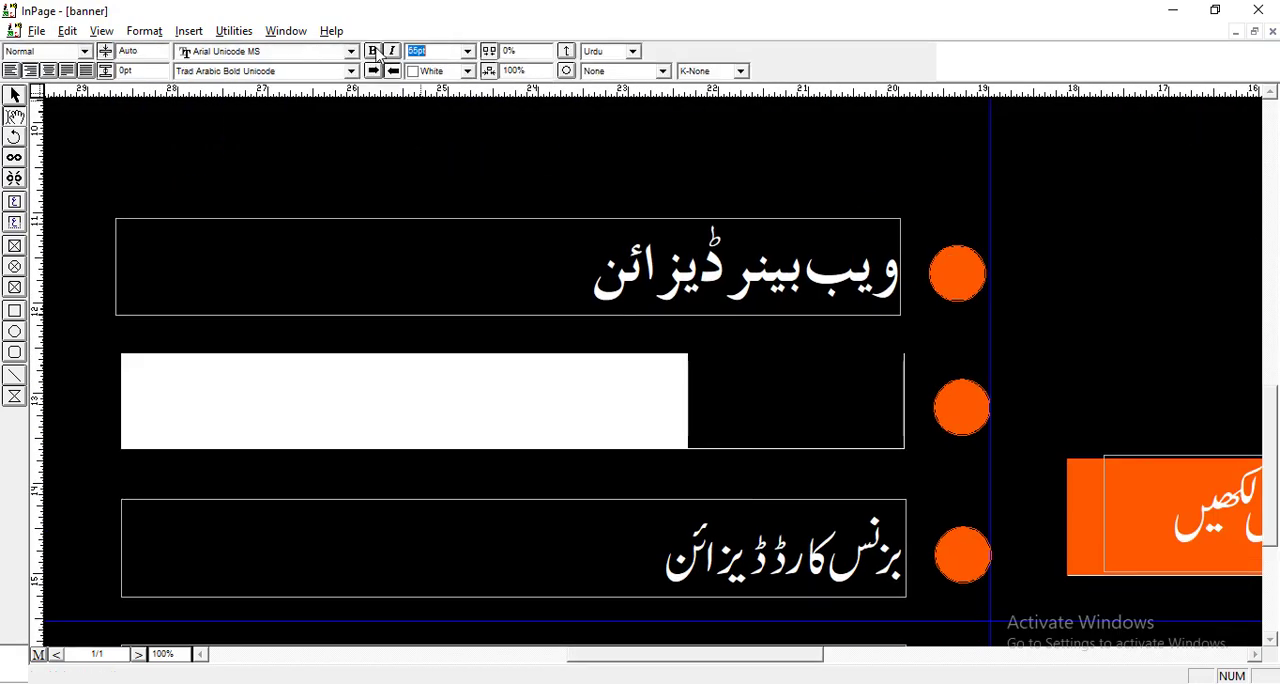
{"action": "type", "text": "60"}
Format the third course entry, "بزنس کارڈ ڈیزائن", in Trad Arabic Bold Unicode at 60 pt.
{"action": "left_click", "coordinate": [662, 545]}
{"action": "key", "text": "ctrl+a"}
{"action": "double_click", "coordinate": [425, 50]}
{"action": "type", "text": "60"}
{"action": "key", "text": "Return"}
{"action": "left_click", "coordinate": [352, 73]}
{"action": "key", "text": "t"}
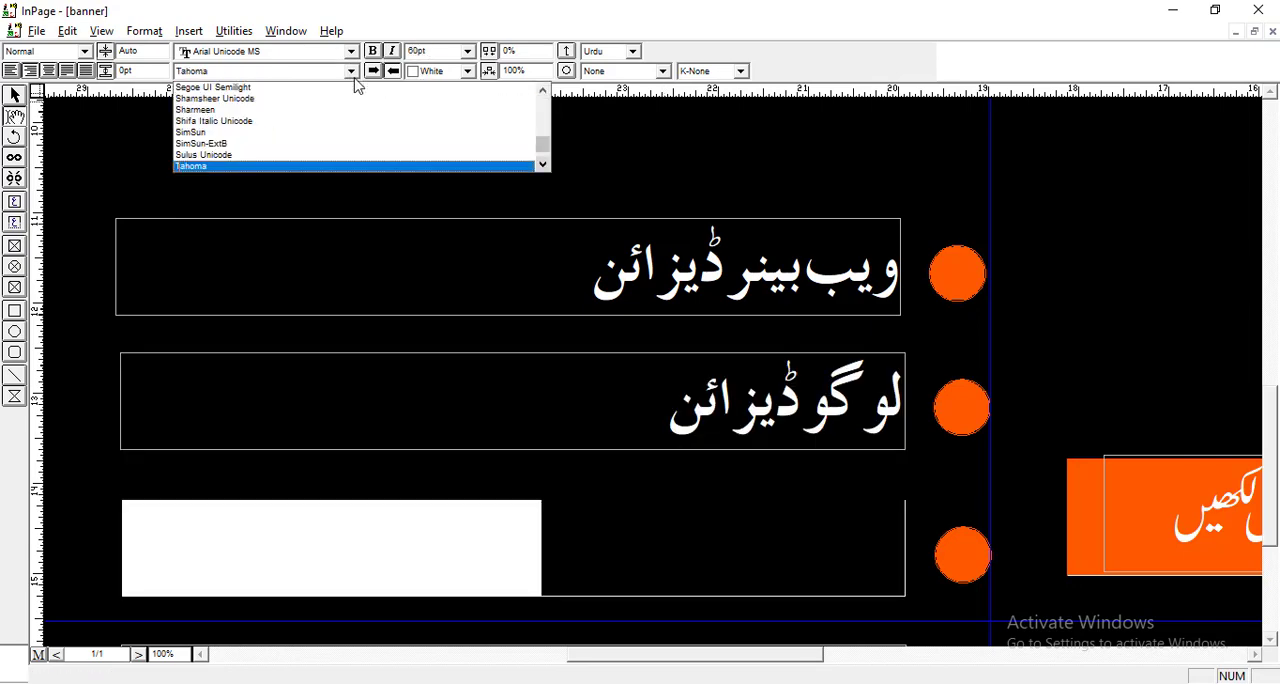
{"action": "left_click", "coordinate": [543, 166]}
{"action": "left_click", "coordinate": [518, 163]}
Format the fourth course entry, "فلائر ڈیزائن", in Trad Arabic Bold Unicode at 60 pt.
{"action": "left_click", "coordinate": [1270, 643]}
{"action": "left_click", "coordinate": [662, 405]}
{"action": "key", "text": "ctrl+a"}
{"action": "left_click", "coordinate": [352, 72]}
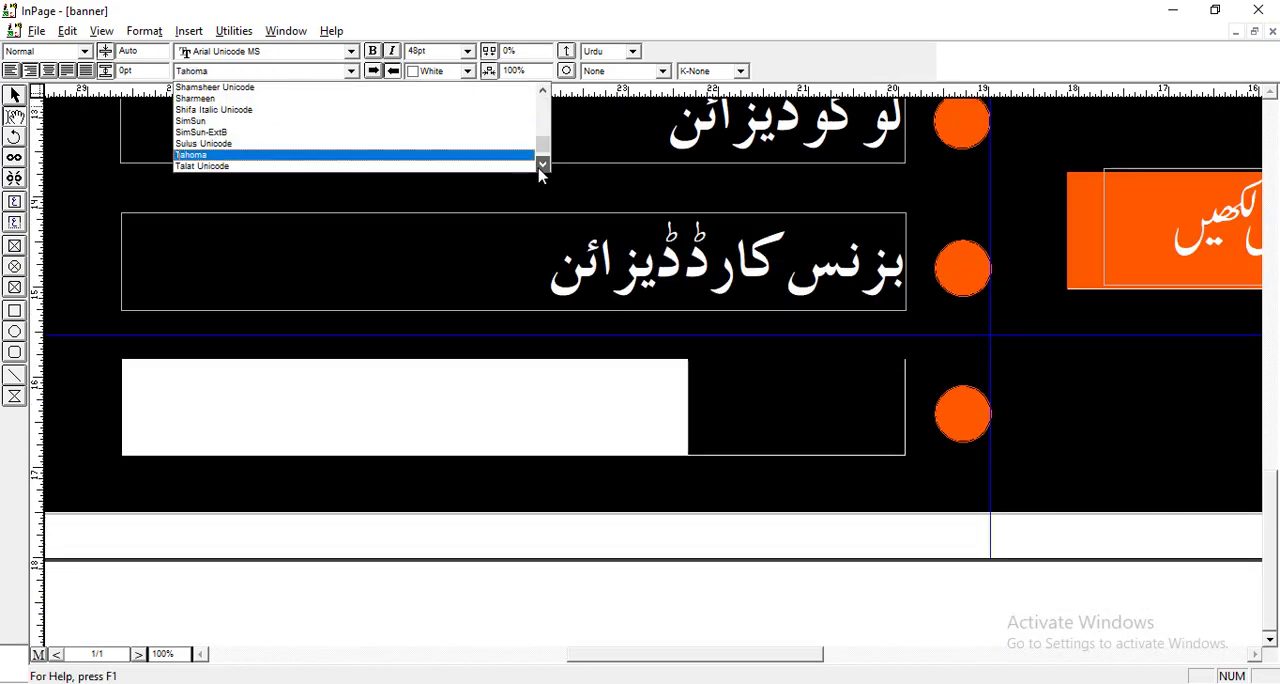
{"action": "left_click", "coordinate": [518, 163]}
{"action": "double_click", "coordinate": [425, 50]}
{"action": "type", "text": "60"}
{"action": "left_click", "coordinate": [14, 95]}
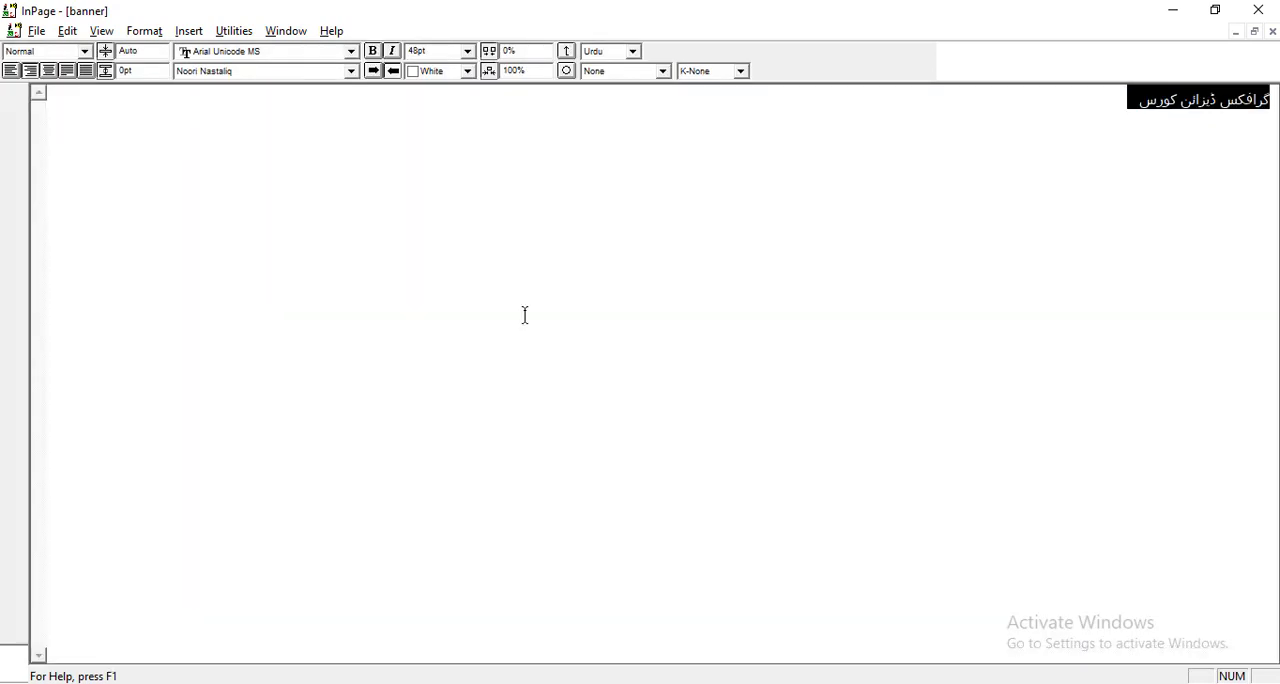
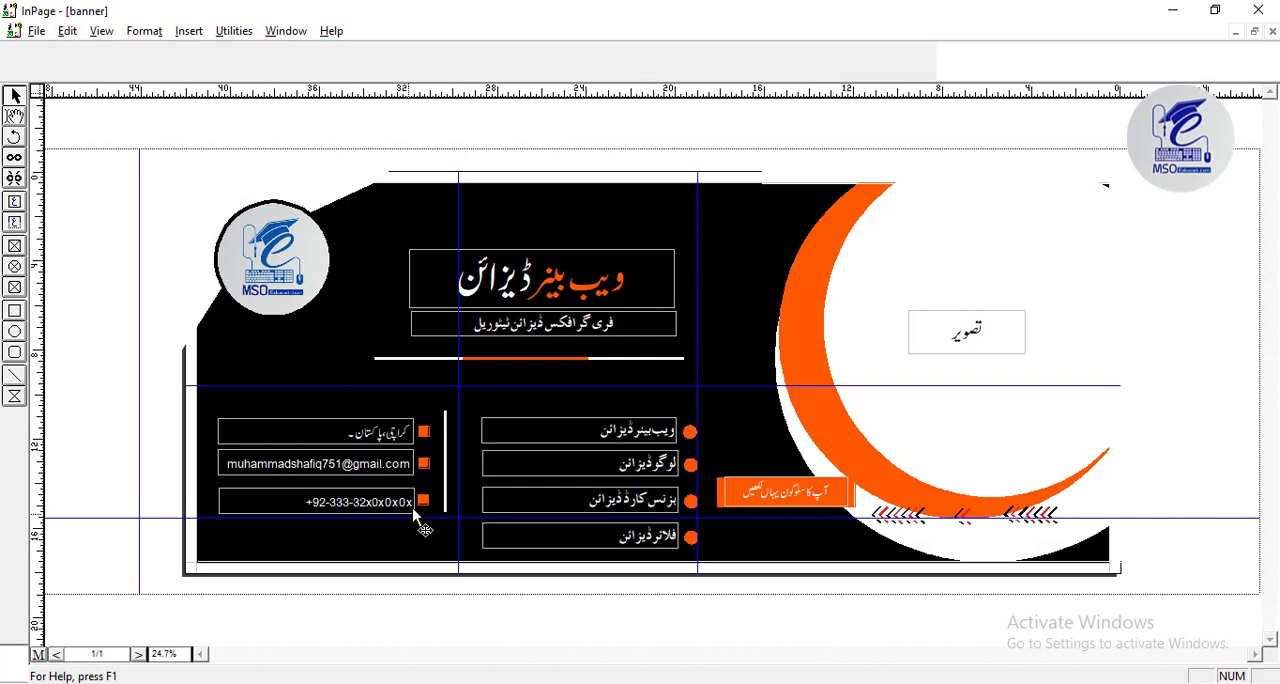
Duplicate the phone number line with its square bullet and place the copy directly below the original.
{"action": "left_click", "coordinate": [393, 508]}
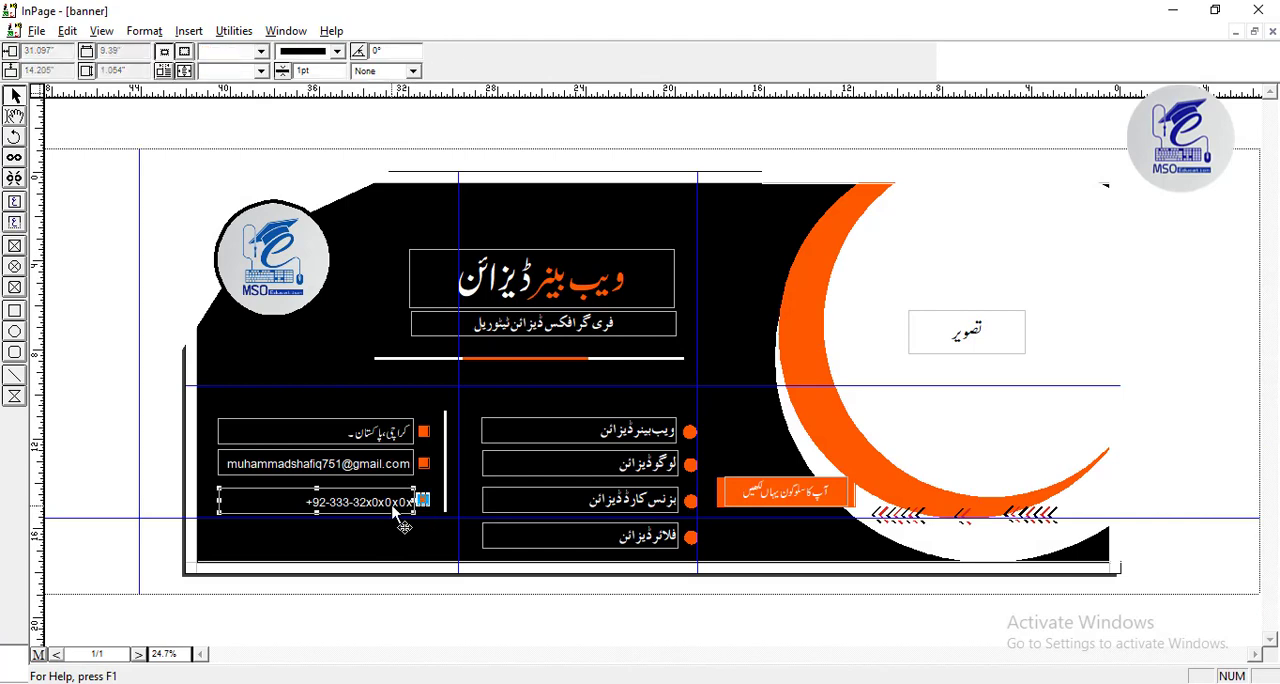
{"action": "key", "text": "ctrl+d"}
{"action": "key", "text": "Return"}
{"action": "left_click_drag", "start_coordinate": [393, 508], "coordinate": [395, 547]}
{"action": "left_click", "coordinate": [457, 620]}
Extend the white vertical divider downward to reach the fourth row of the lists.
{"action": "left_click", "coordinate": [446, 498]}
{"action": "left_click_drag", "start_coordinate": [446, 512], "coordinate": [446, 550]}
{"action": "left_click", "coordinate": [380, 541]}
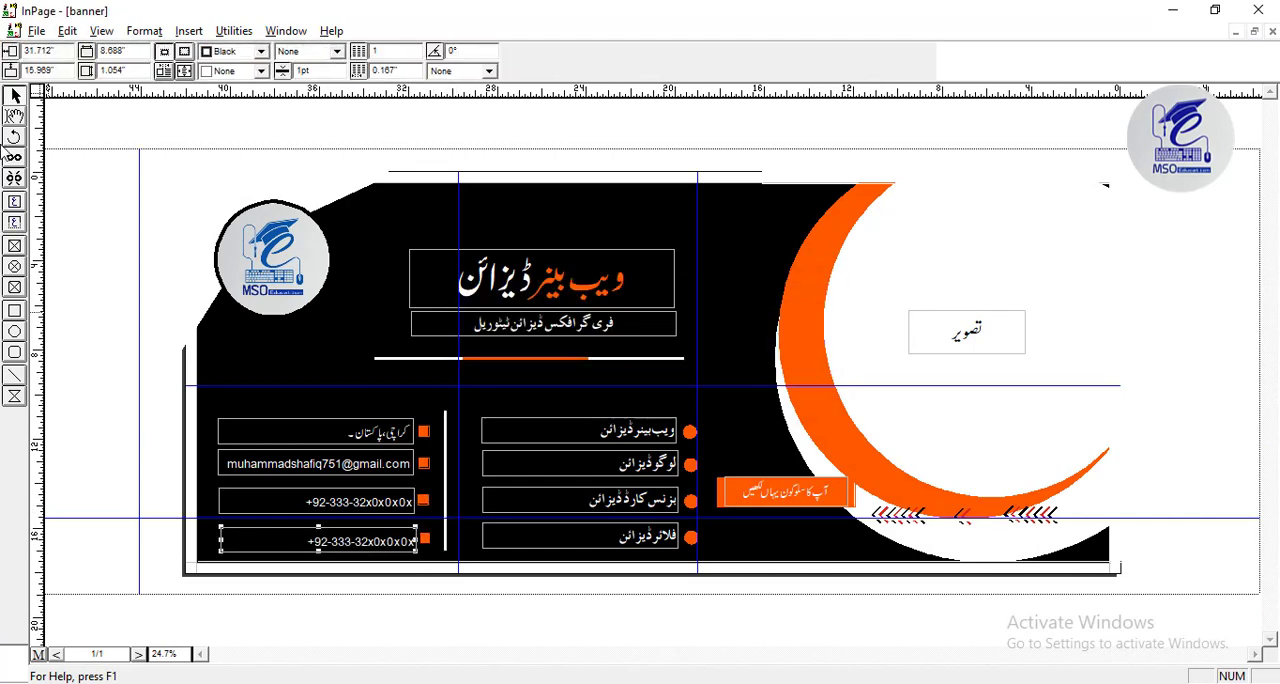
Remove the "تصویر" placeholder and draw a circular picture frame over the white area inside the crescent, shifting it slightly left.
{"action": "left_click", "coordinate": [955, 305]}
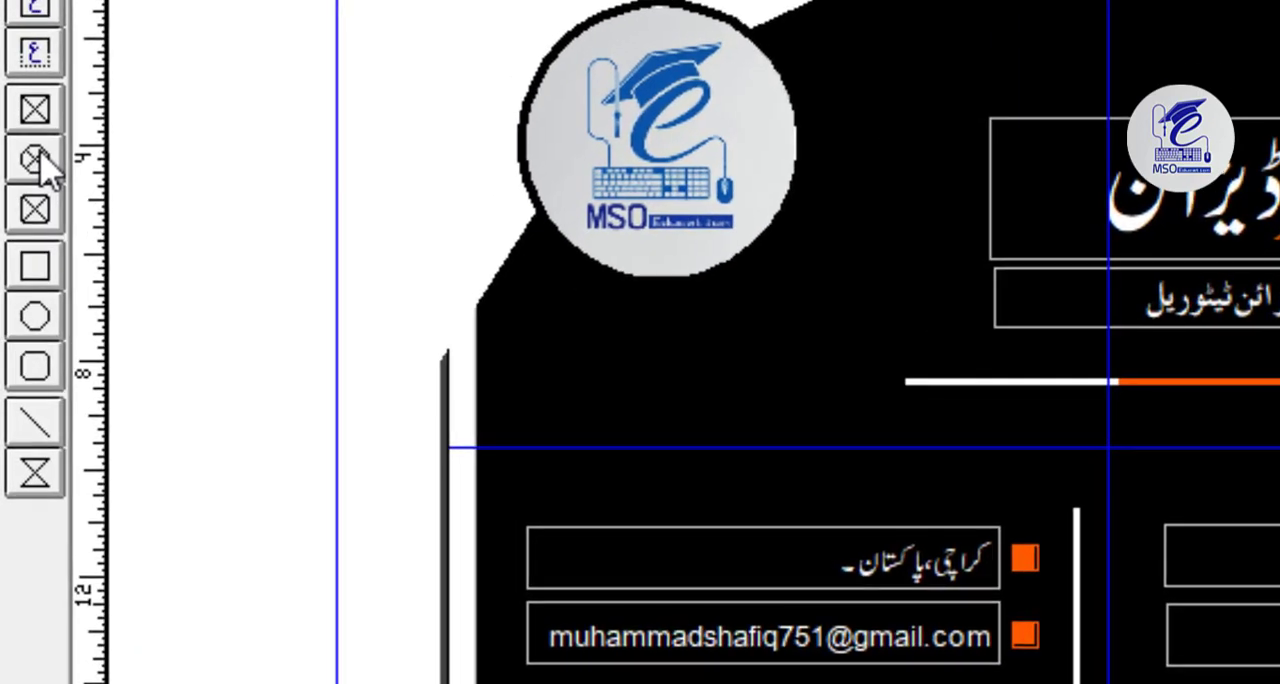
{"action": "left_click", "coordinate": [15, 266]}
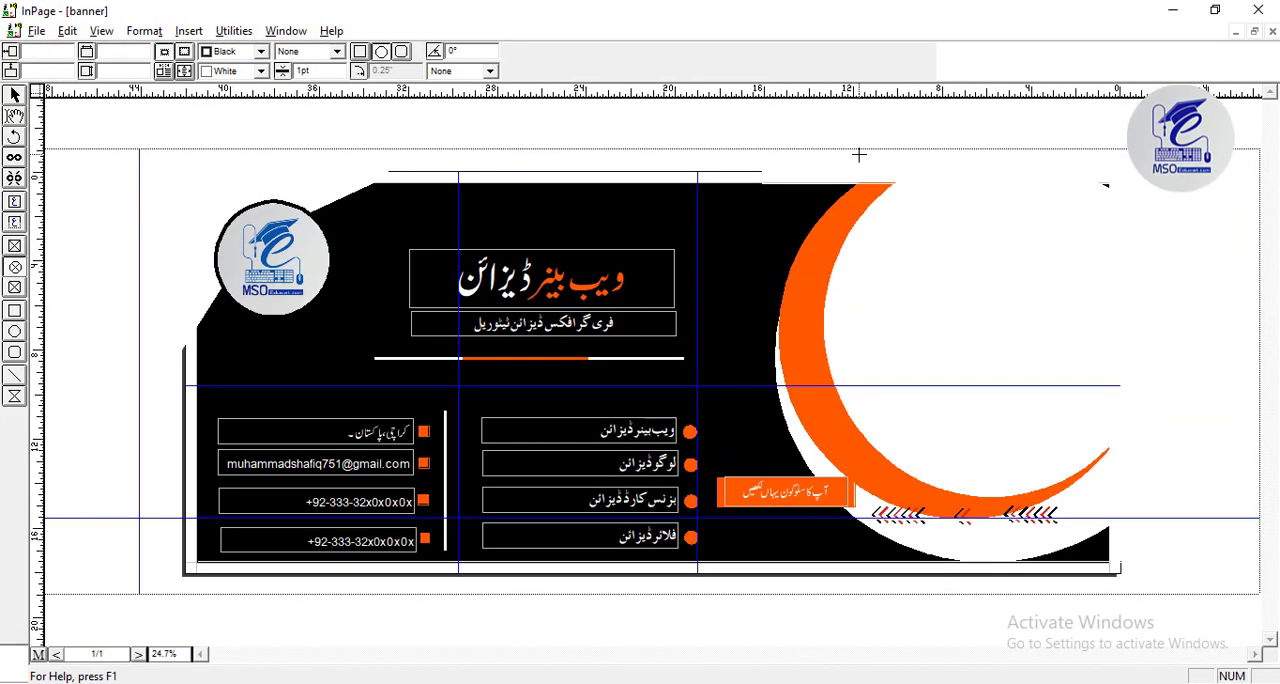
{"action": "left_click_drag", "start_coordinate": [859, 155], "coordinate": [1190, 522]}
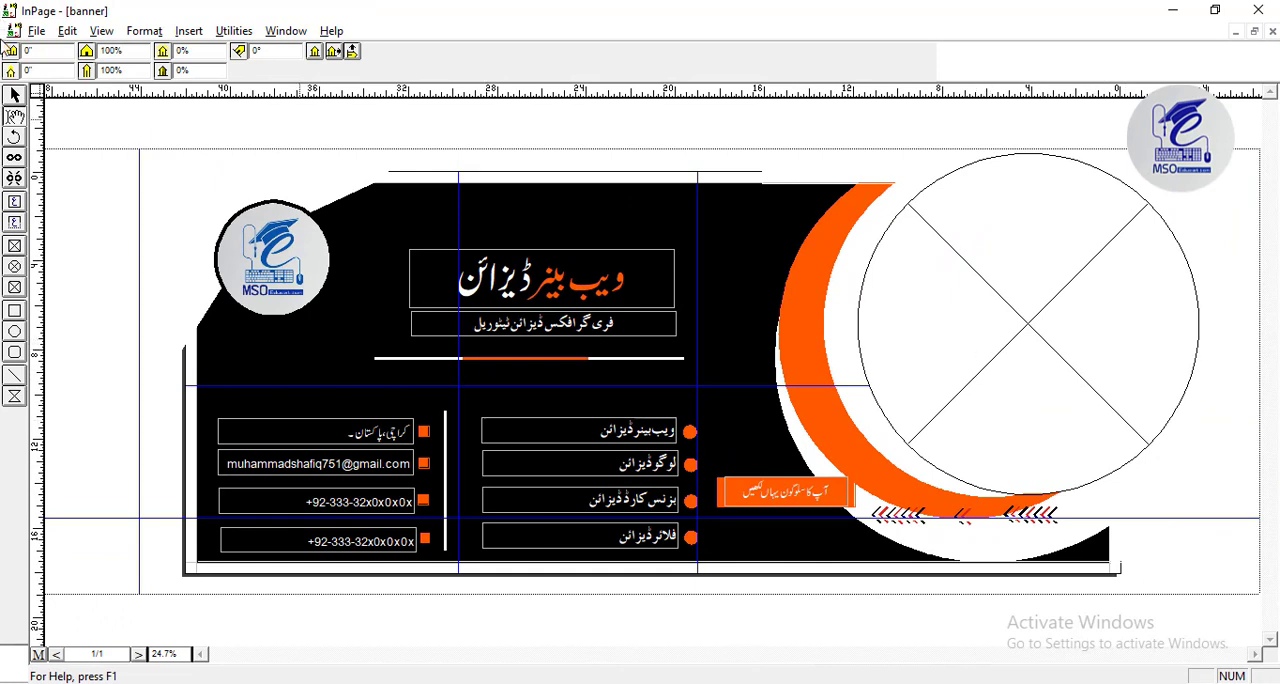
{"action": "left_click", "coordinate": [14, 95]}
{"action": "left_click_drag", "start_coordinate": [966, 273], "coordinate": [936, 274]}
Import the picture "my 01" from the Desktop into the circular picture frame.
{"action": "left_click", "coordinate": [14, 116]}
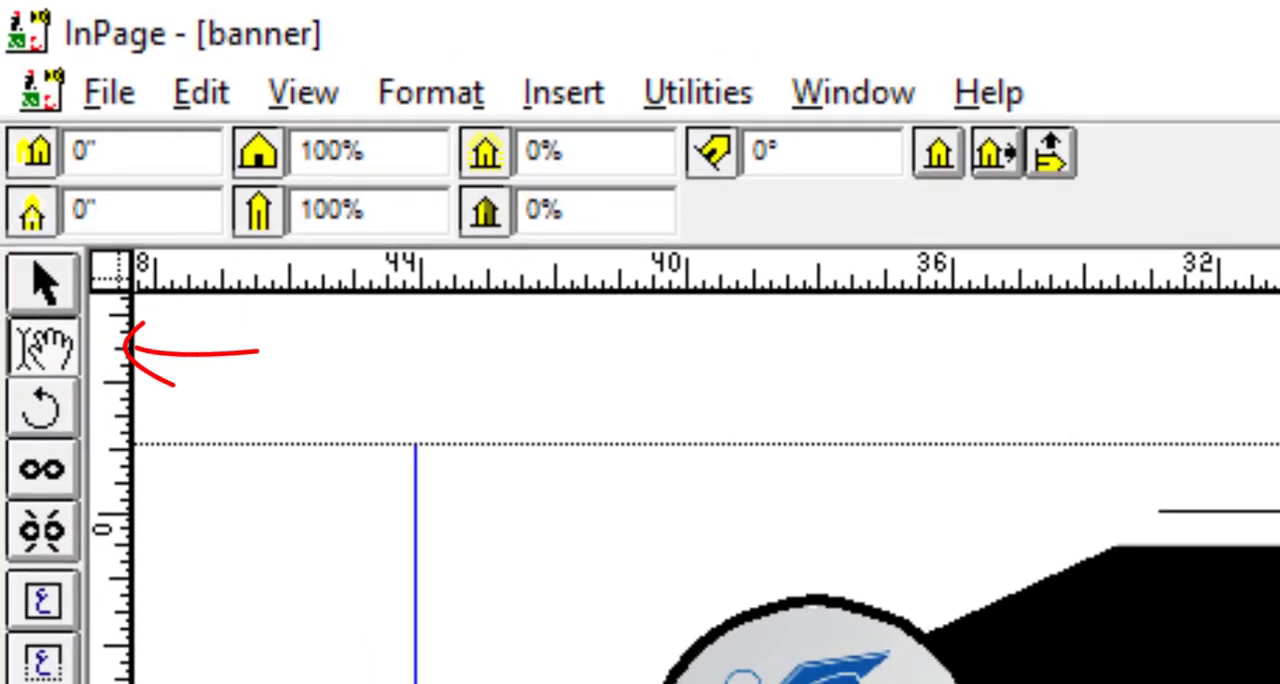
{"action": "key", "text": "ctrl+e"}
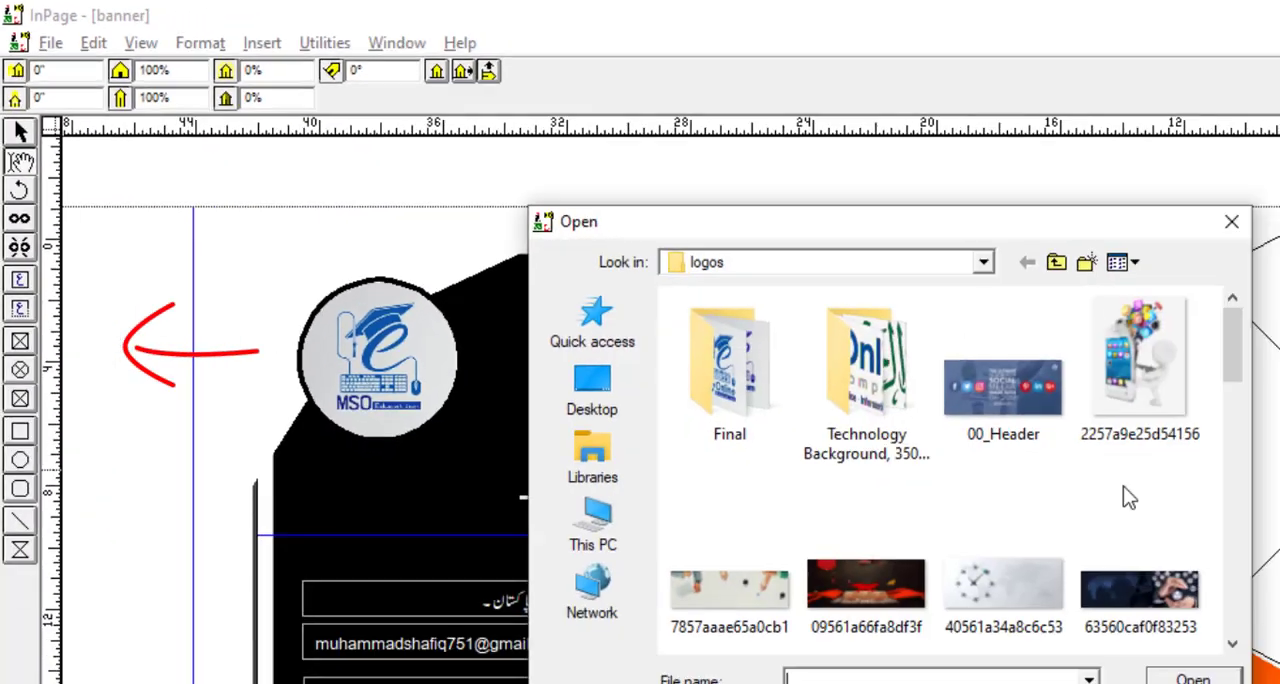
{"action": "left_click", "coordinate": [412, 286]}
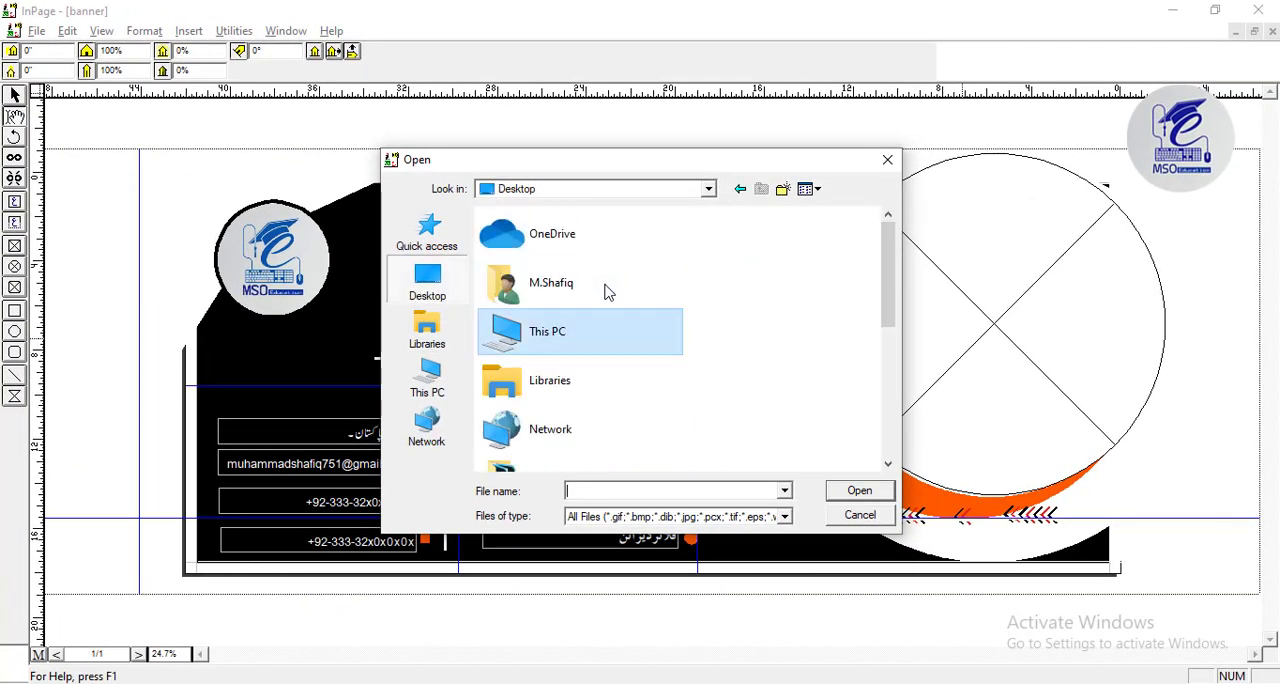
{"action": "scroll", "coordinate": [606, 300], "scroll_direction": "down", "scroll_amount": 5}
{"action": "left_click", "coordinate": [609, 385]}
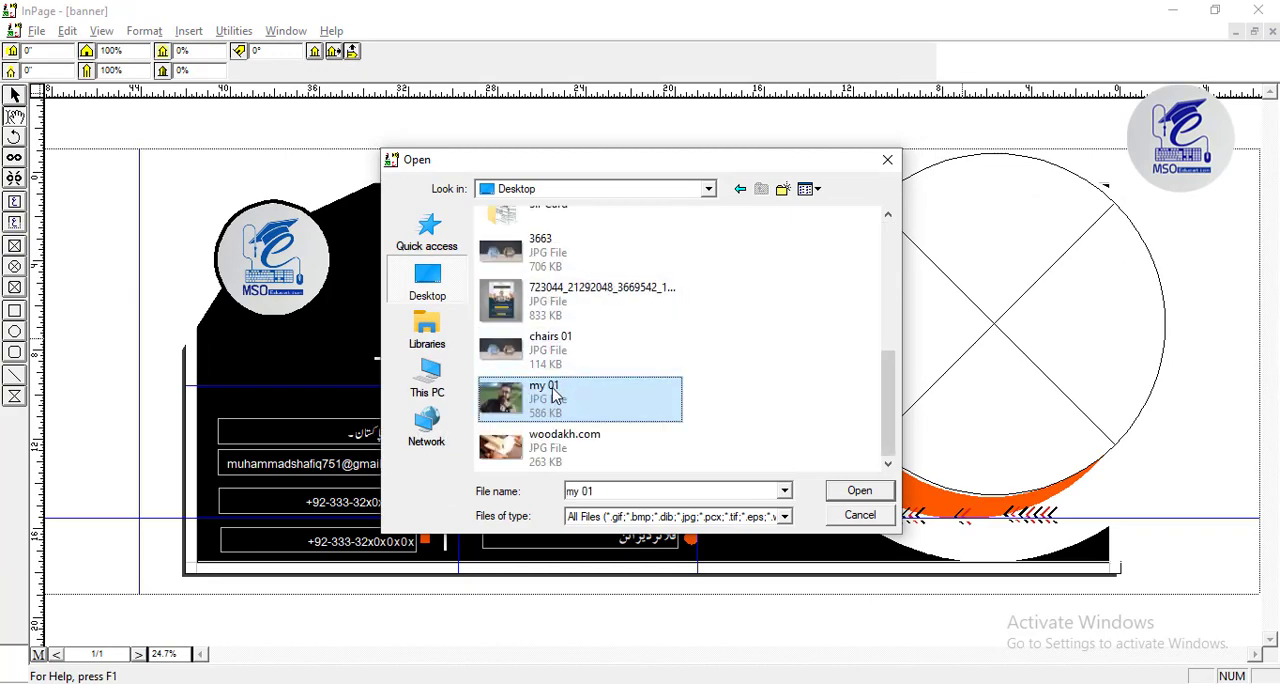
{"action": "double_click", "coordinate": [560, 392]}
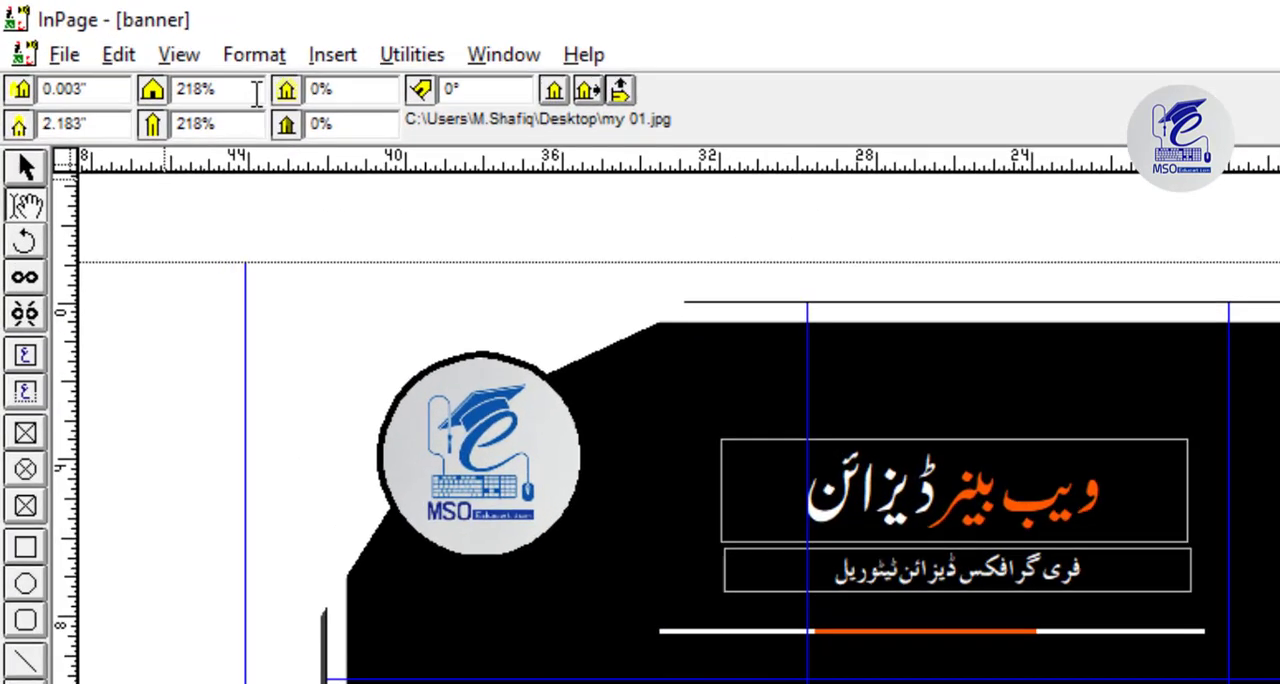
Scale the photo to 250% horizontally and vertically, and shift it upward inside the circular frame.
{"action": "left_click", "coordinate": [145, 52]}
{"action": "left_click_drag", "start_coordinate": [323, 118], "coordinate": [157, 103]}
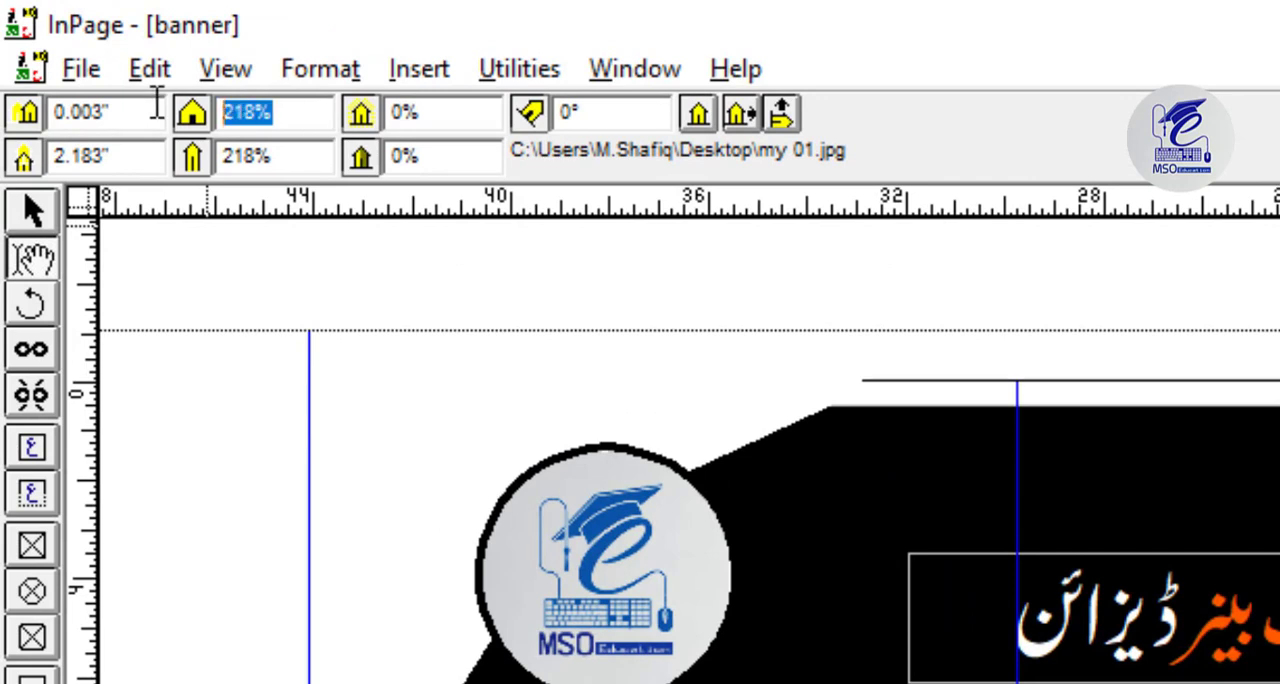
{"action": "type", "text": "2"}
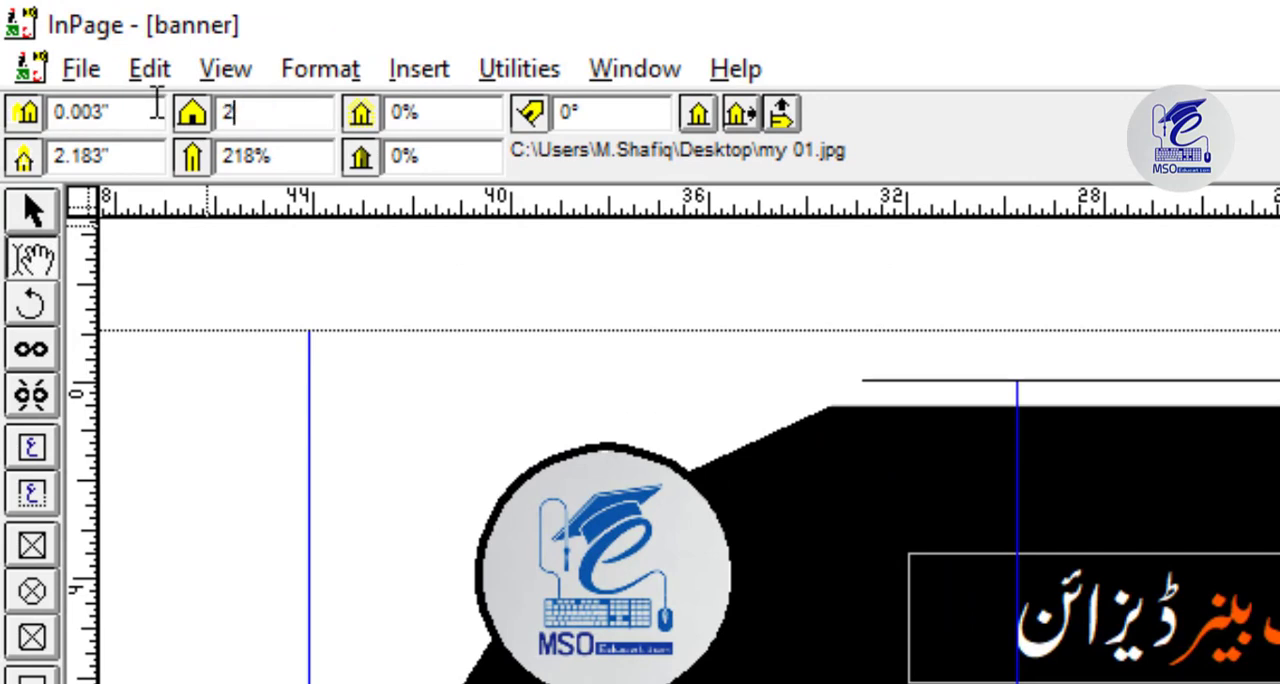
{"action": "type", "text": "50"}
{"action": "key", "text": "Tab"}
{"action": "type", "text": "250"}
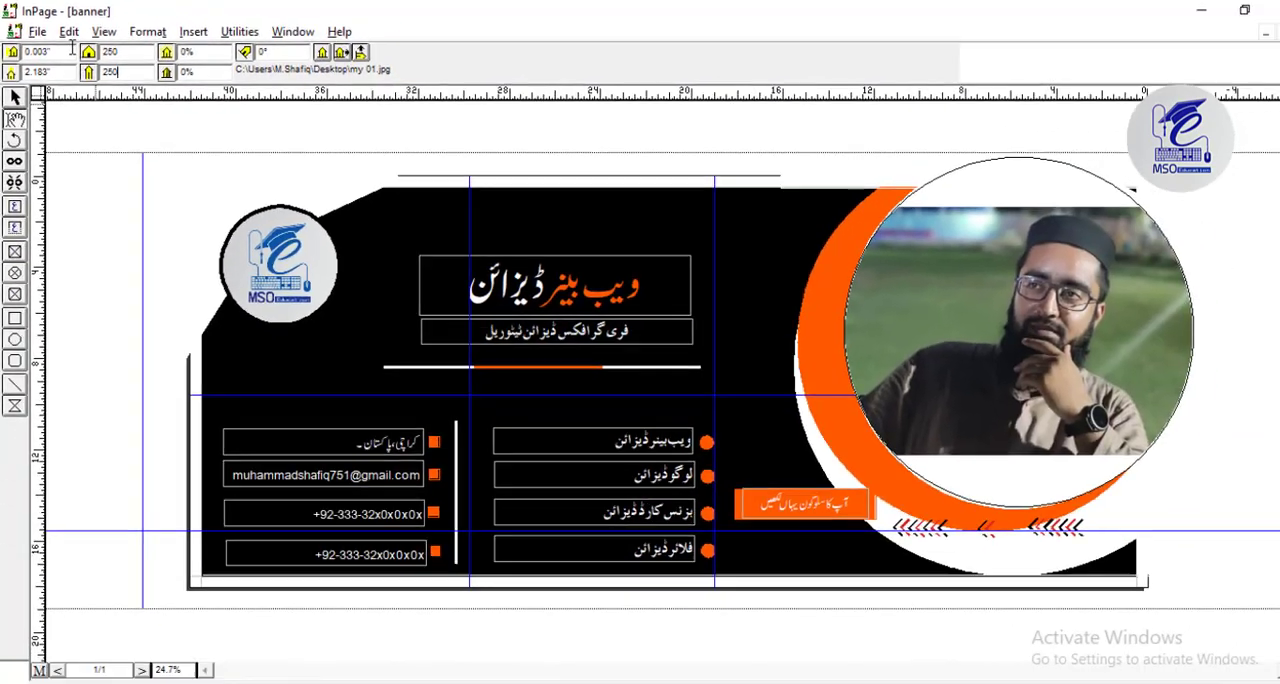
{"action": "key", "text": "Return"}
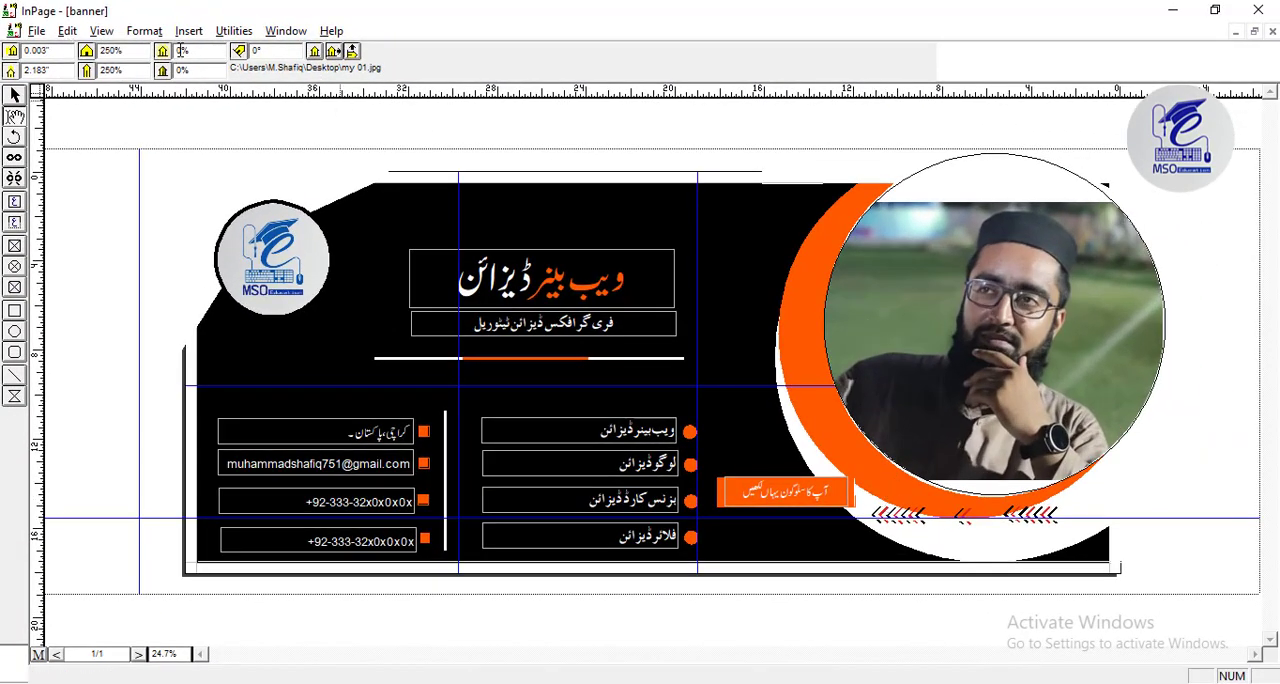
{"action": "left_click_drag", "start_coordinate": [942, 308], "coordinate": [946, 290]}
Scale the photo to 300% horizontally and vertically, and shift it right inside the circular frame to centre the face.
{"action": "left_click", "coordinate": [139, 51]}
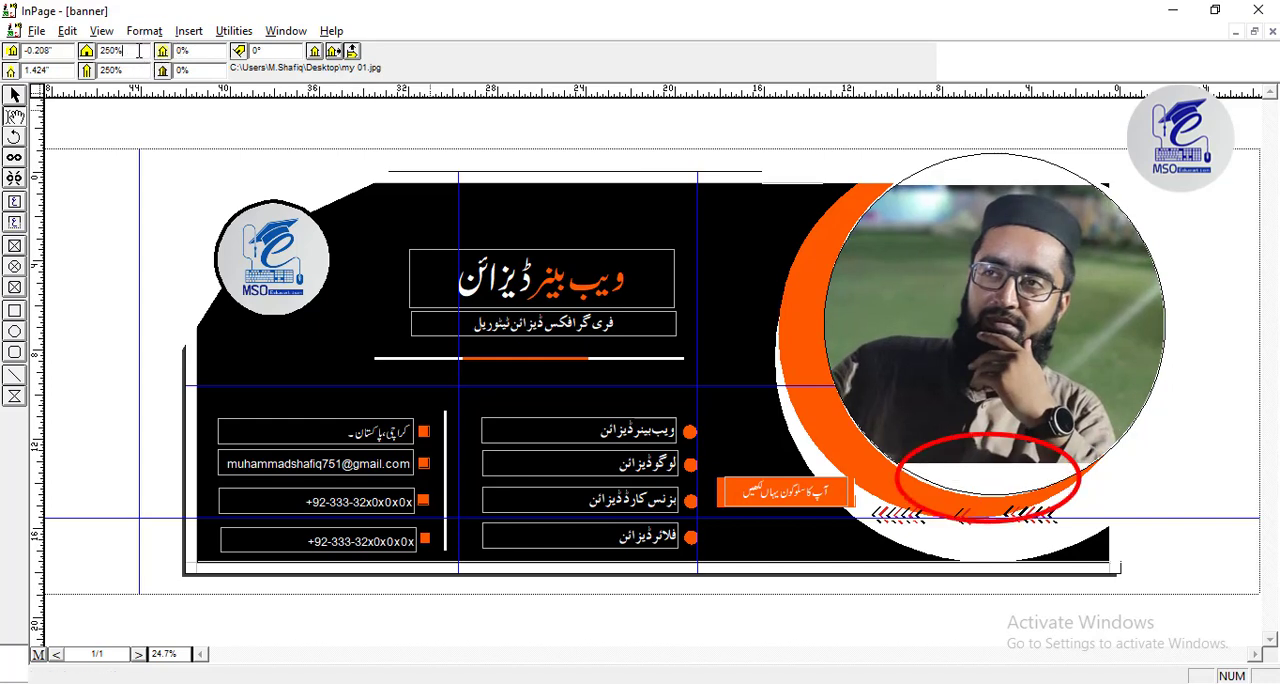
{"action": "left_click_drag", "start_coordinate": [139, 51], "coordinate": [87, 52]}
{"action": "type", "text": "3"}
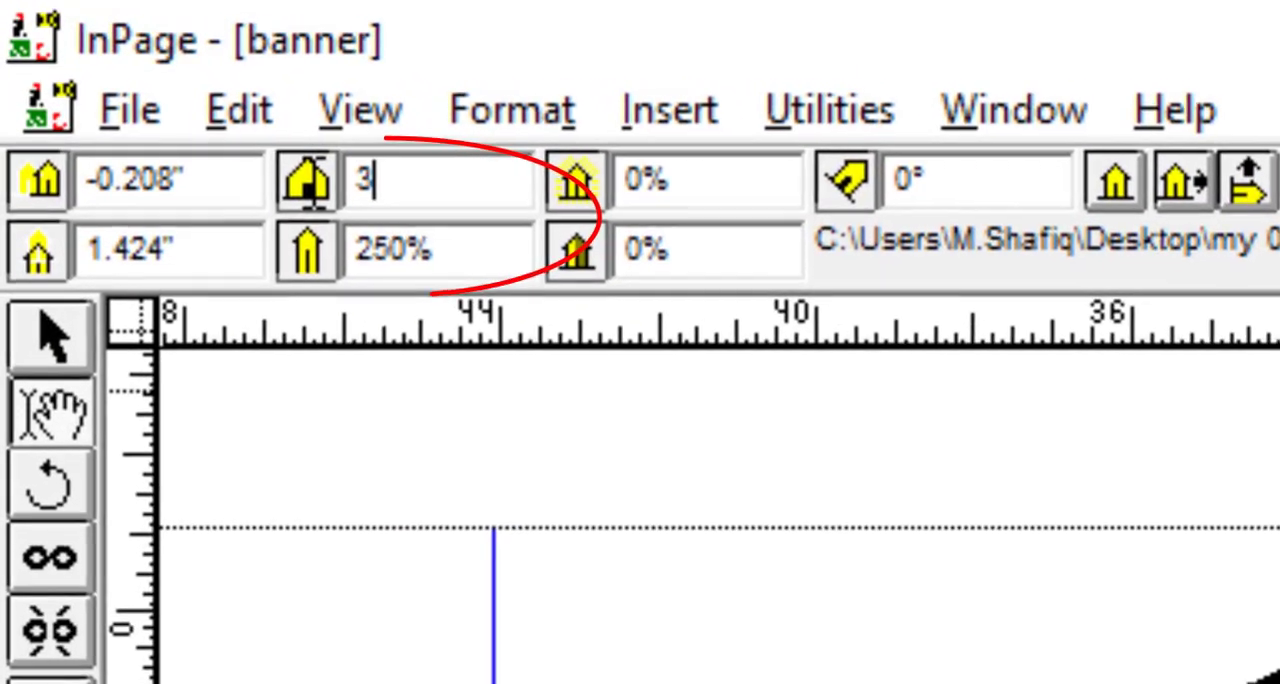
{"action": "type", "text": "00"}
{"action": "key", "text": "Tab"}
{"action": "type", "text": "30"}
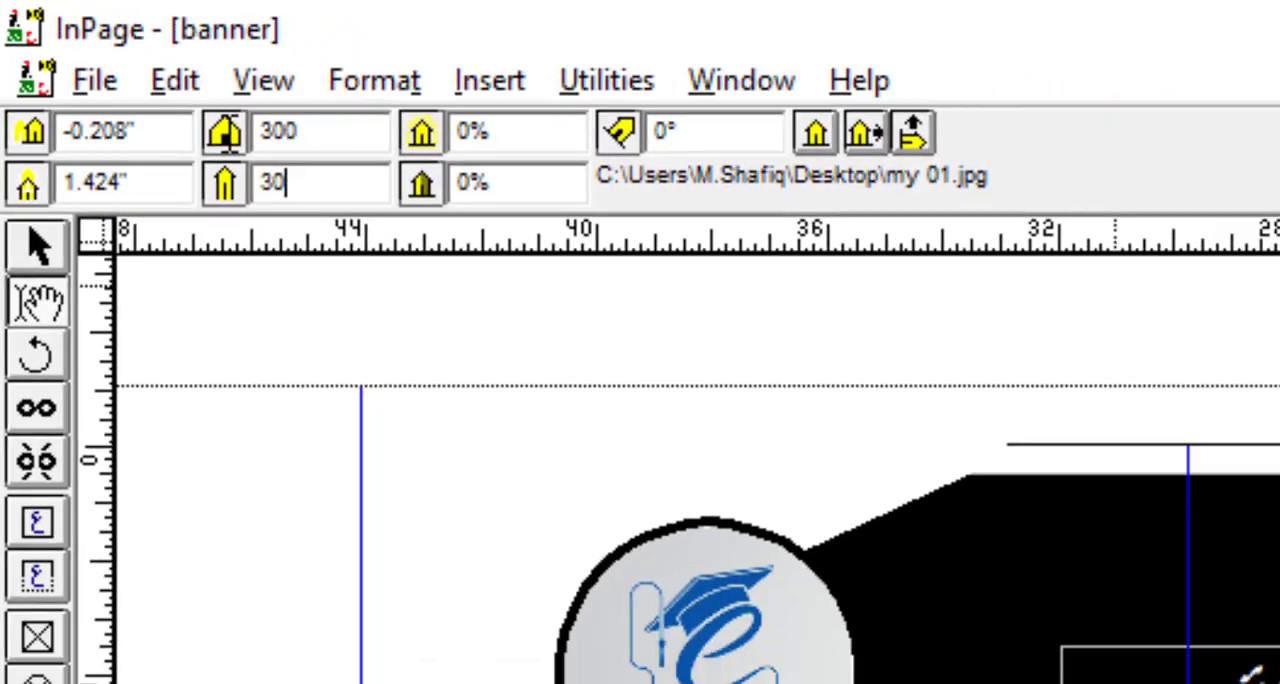
{"action": "type", "text": "0"}
{"action": "key", "text": "Return"}
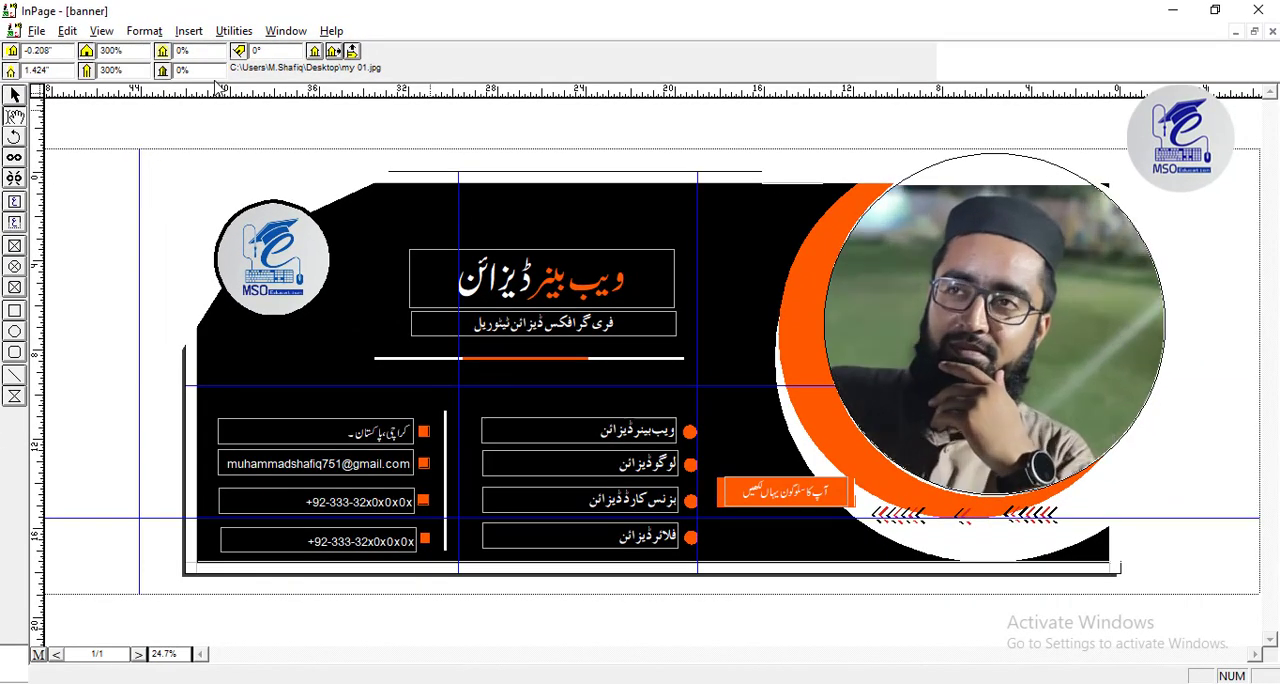
{"action": "left_click_drag", "start_coordinate": [990, 290], "coordinate": [1010, 308]}
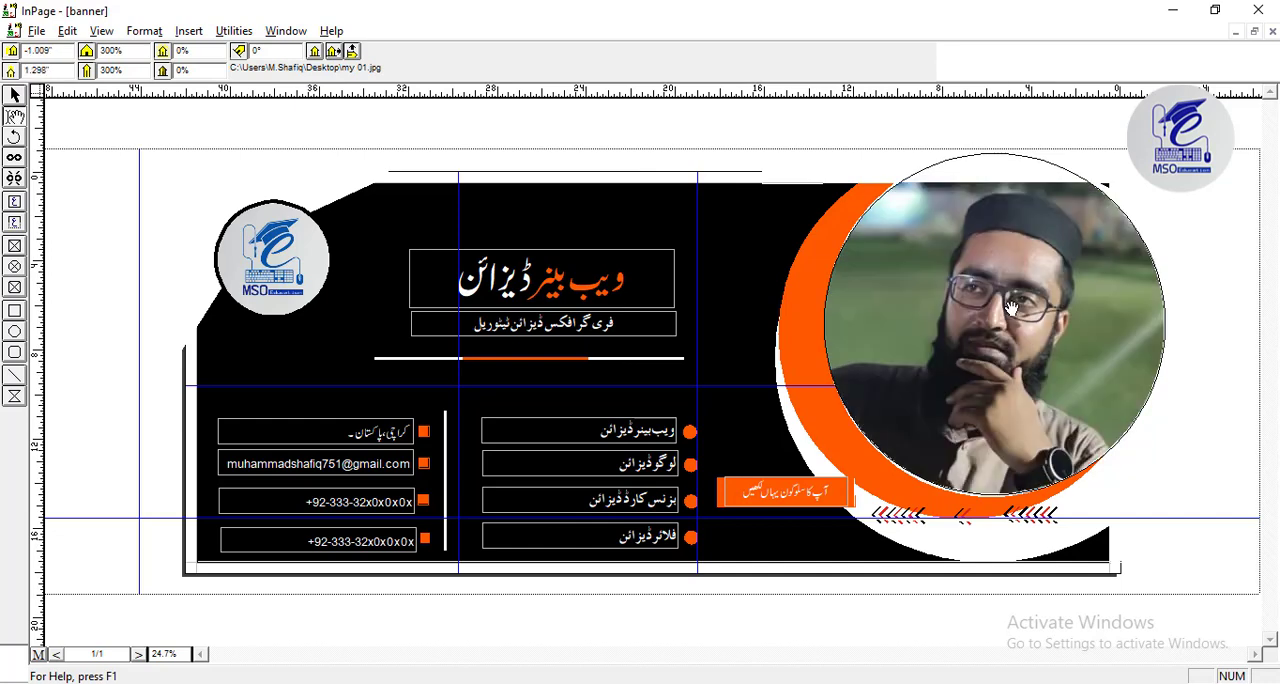
Nudge the photo's circular frame slightly left and down inside the crescent, to -1.773" and -0.697".
{"action": "left_click", "coordinate": [15, 96]}
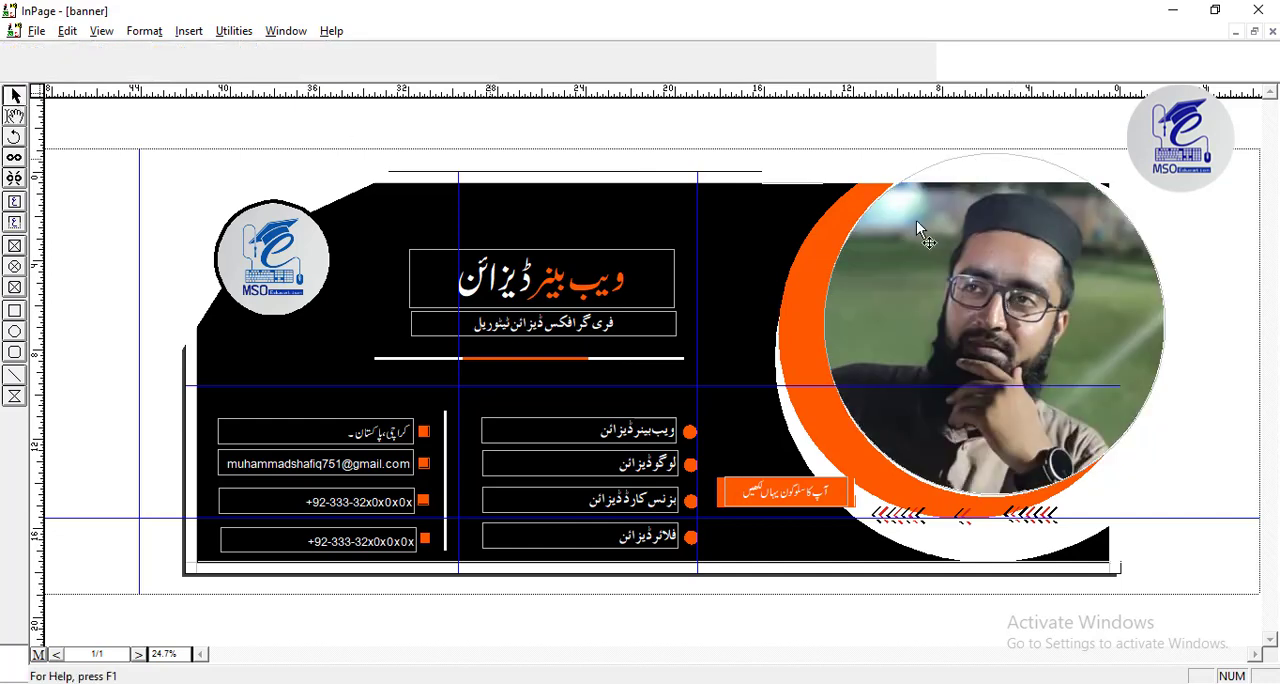
{"action": "left_click", "coordinate": [1018, 183]}
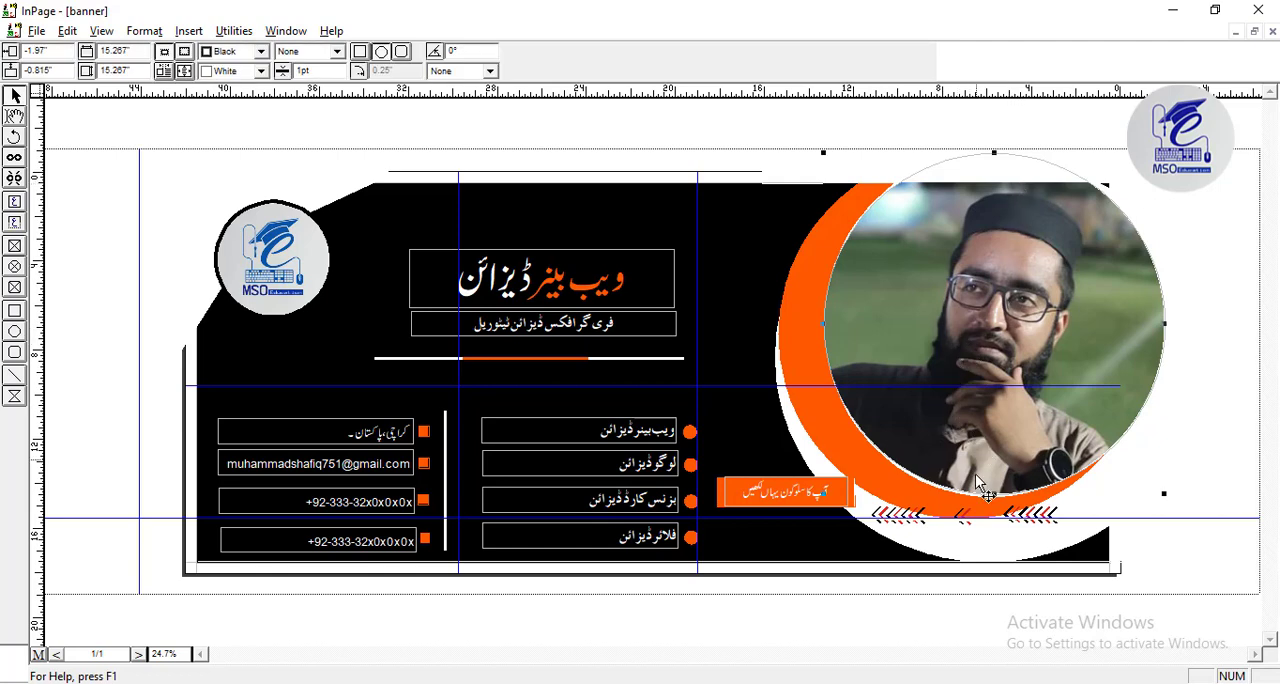
{"action": "key", "text": "Left"}
{"action": "key", "text": "Left"}
{"action": "key", "text": "Left"}
{"action": "key", "text": "Left"}
{"action": "key", "text": "Left"}
{"action": "key", "text": "Left"}
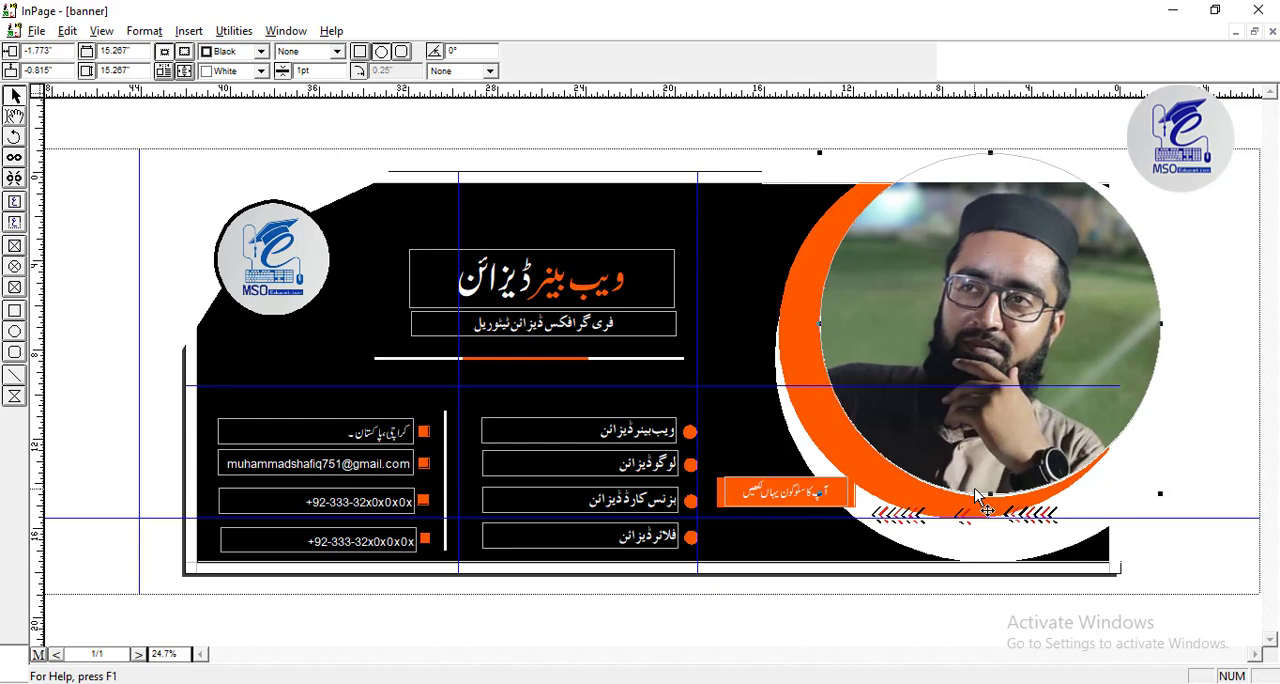
{"action": "key", "text": "Down"}
{"action": "key", "text": "Down"}
{"action": "key", "text": "Down"}
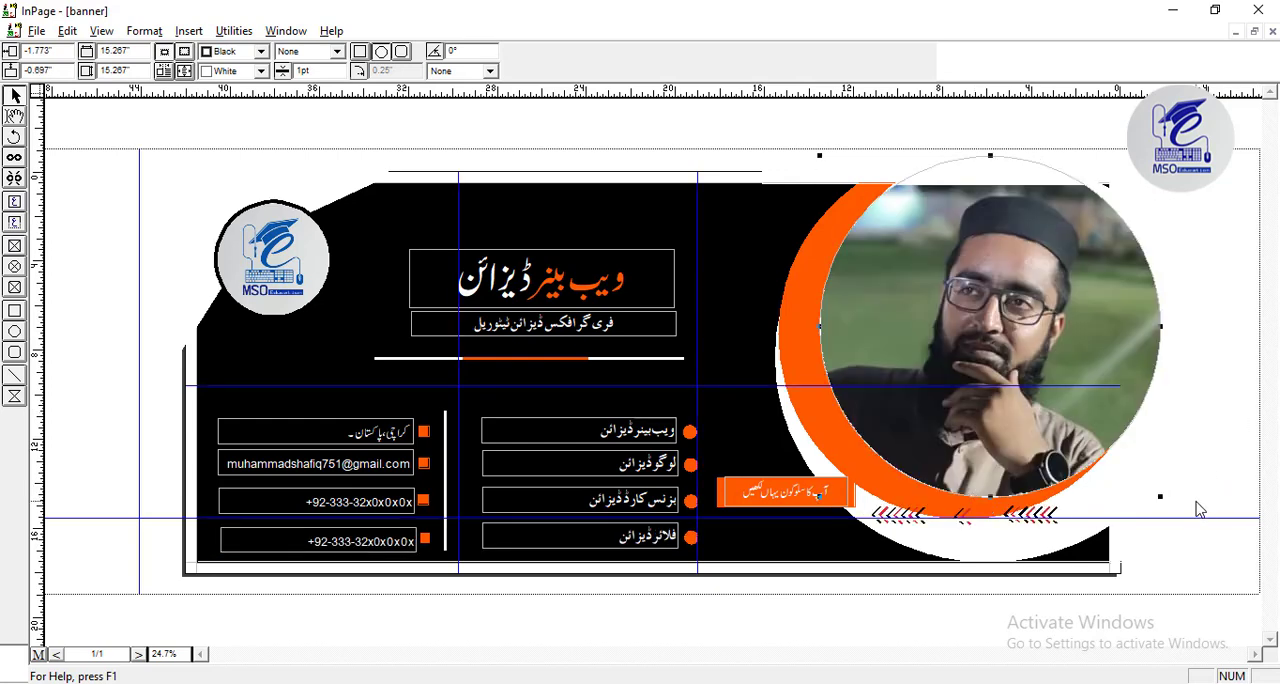
Cut and paste in place the white masking rectangles at the banner's right and top edges, bringing them in front of the photo.
{"action": "left_click", "coordinate": [1200, 535]}
{"action": "left_click", "coordinate": [1130, 560]}
{"action": "key", "text": "ctrl+x"}
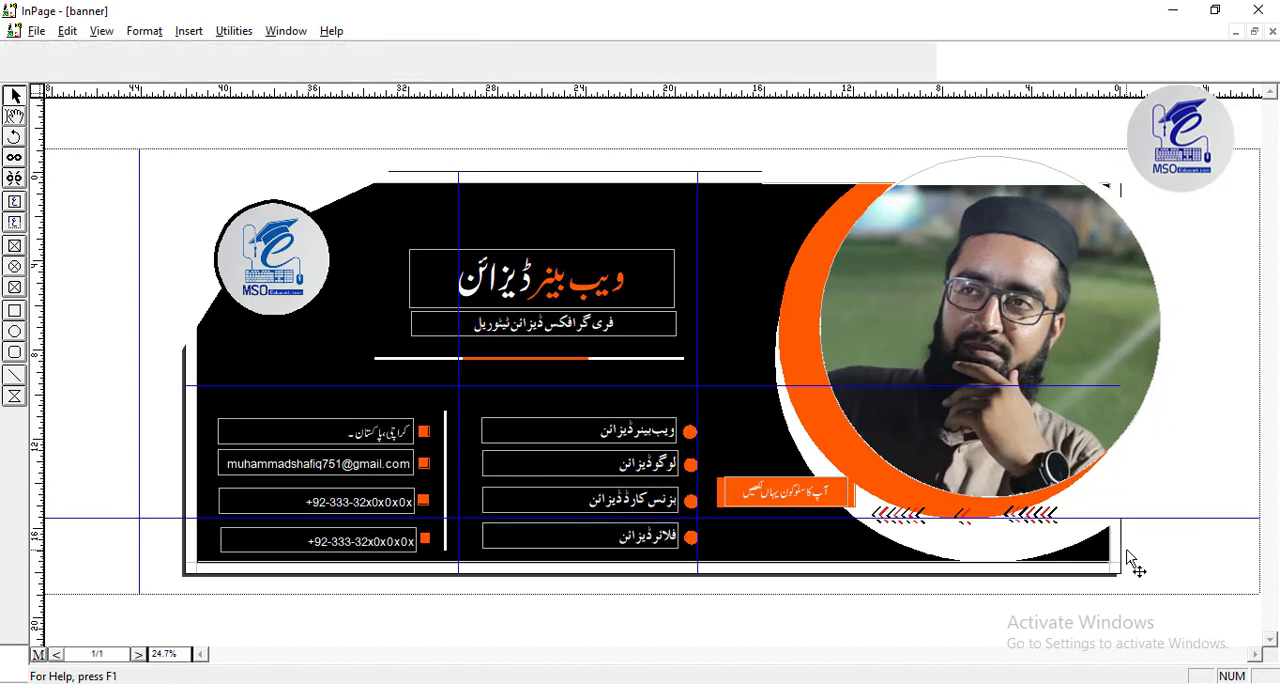
{"action": "key", "text": "ctrl+v"}
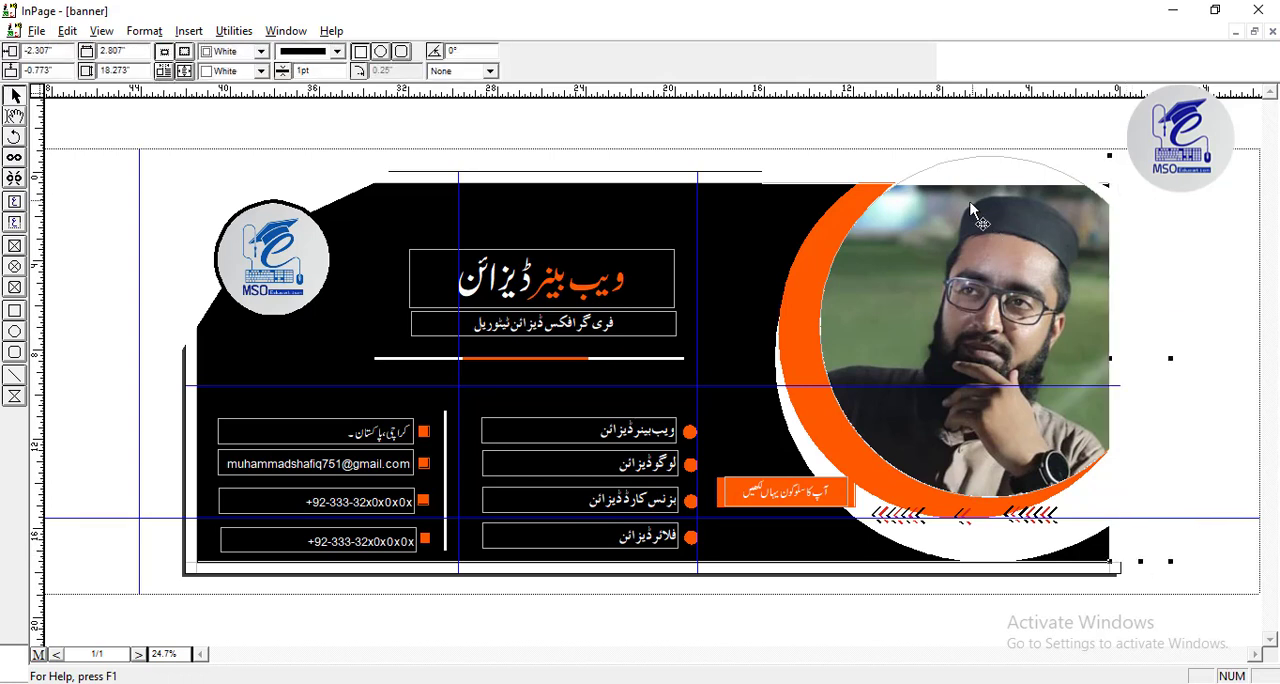
{"action": "left_click", "coordinate": [855, 170]}
{"action": "key", "text": "ctrl+x"}
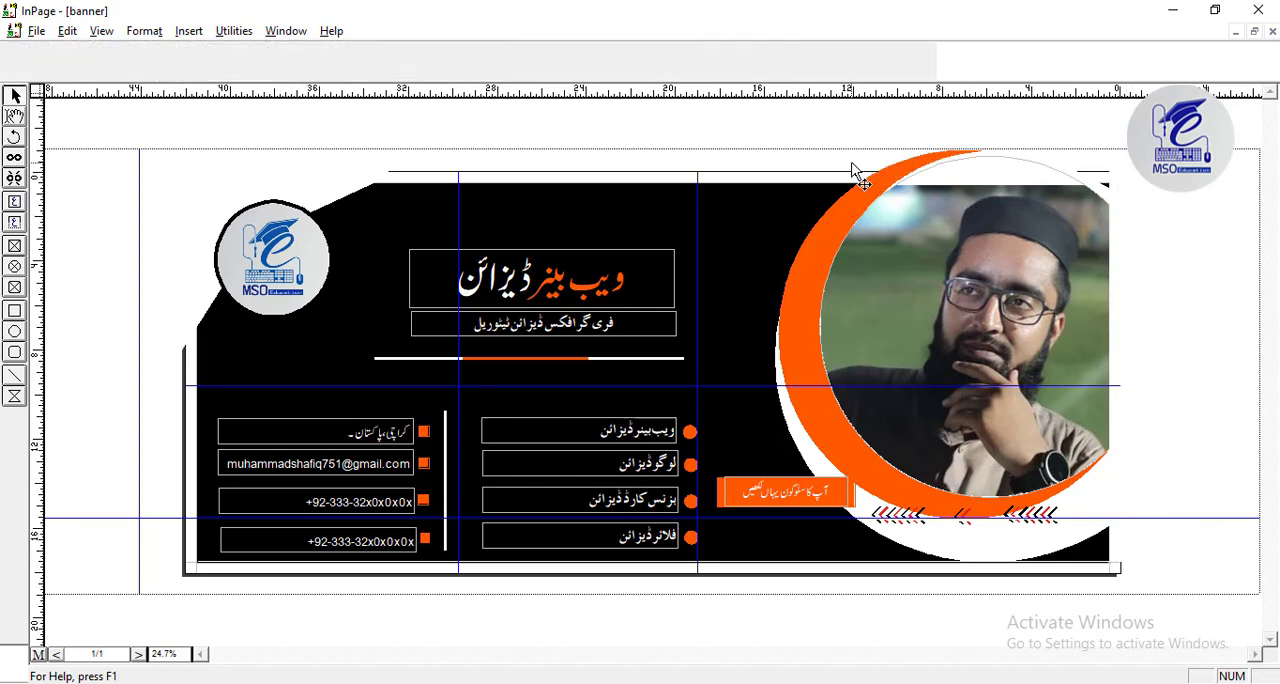
{"action": "key", "text": "ctrl+v"}
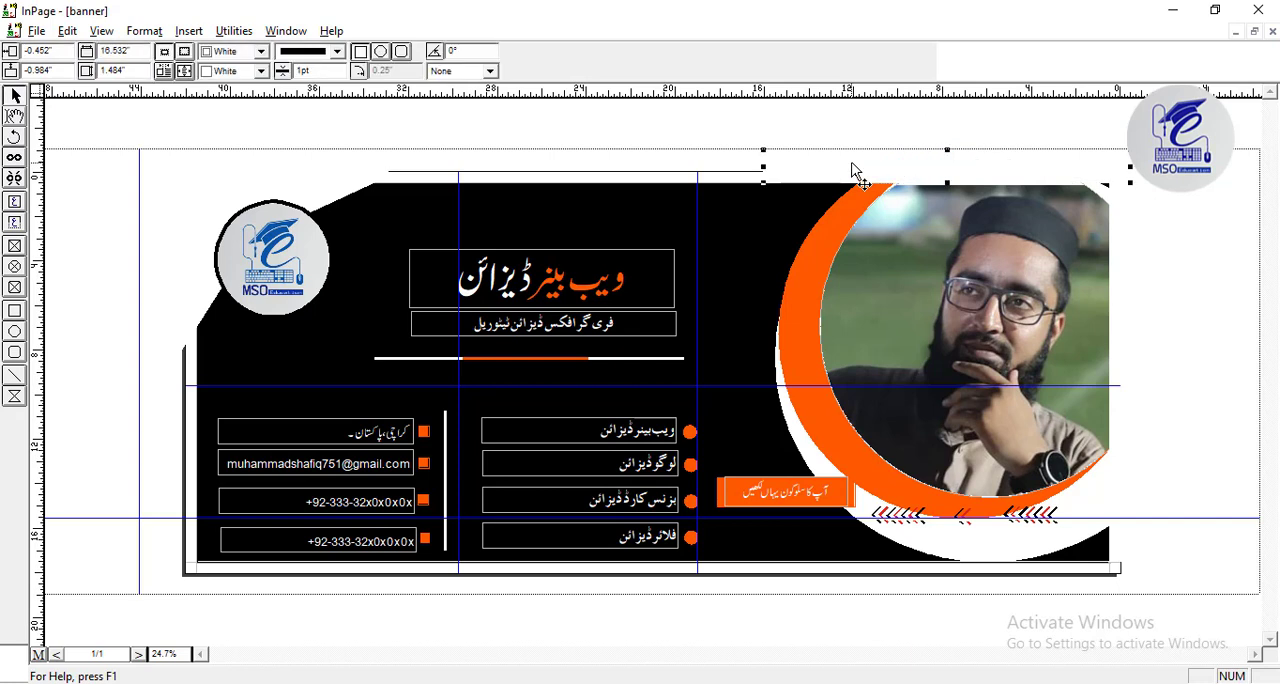
{"action": "key", "text": "ctrl+a"}
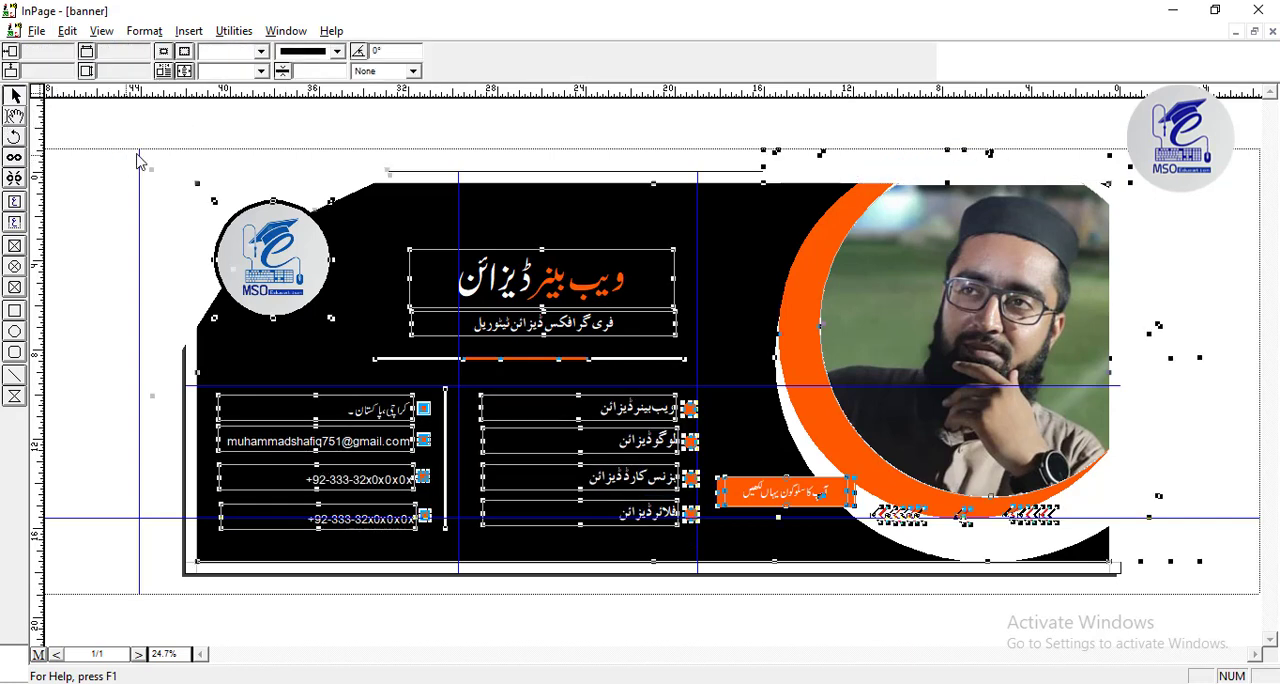
{"action": "left_click", "coordinate": [167, 140]}
Export page 1 as a GIF picture named "my 000" to the Desktop at 100% scaling.
{"action": "left_click", "coordinate": [36, 31]}
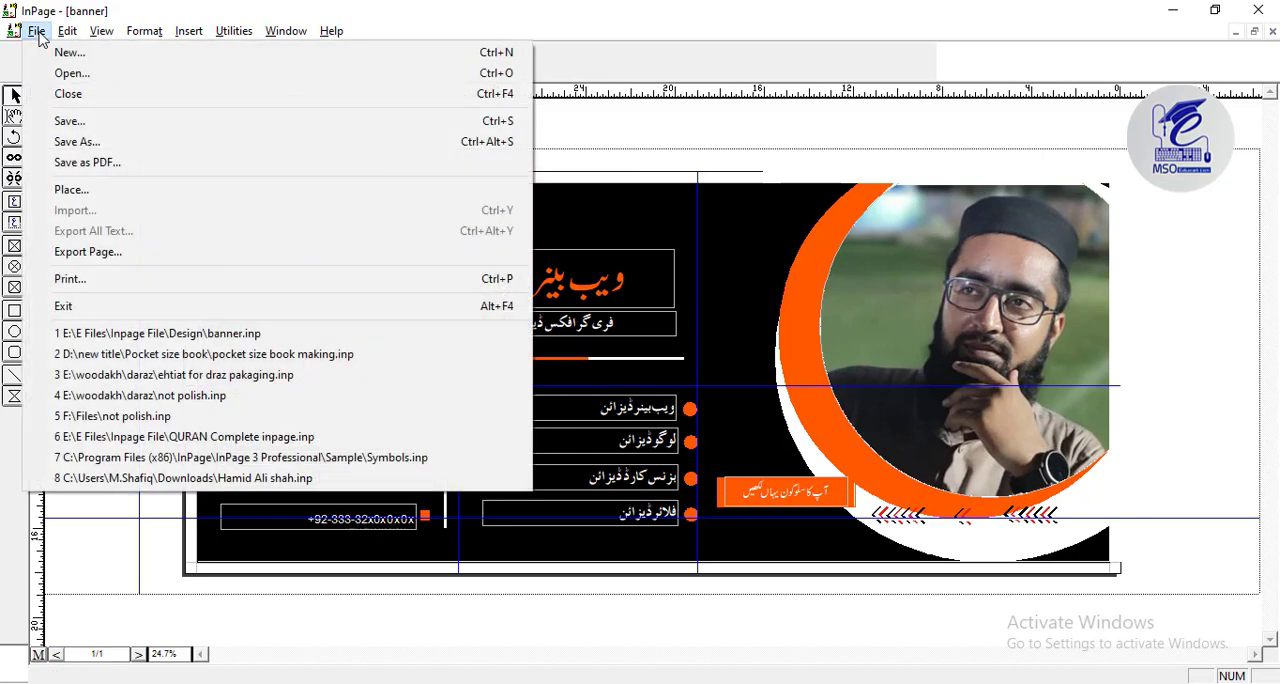
{"action": "mouse_move", "coordinate": [67, 31]}
{"action": "left_click", "coordinate": [90, 249]}
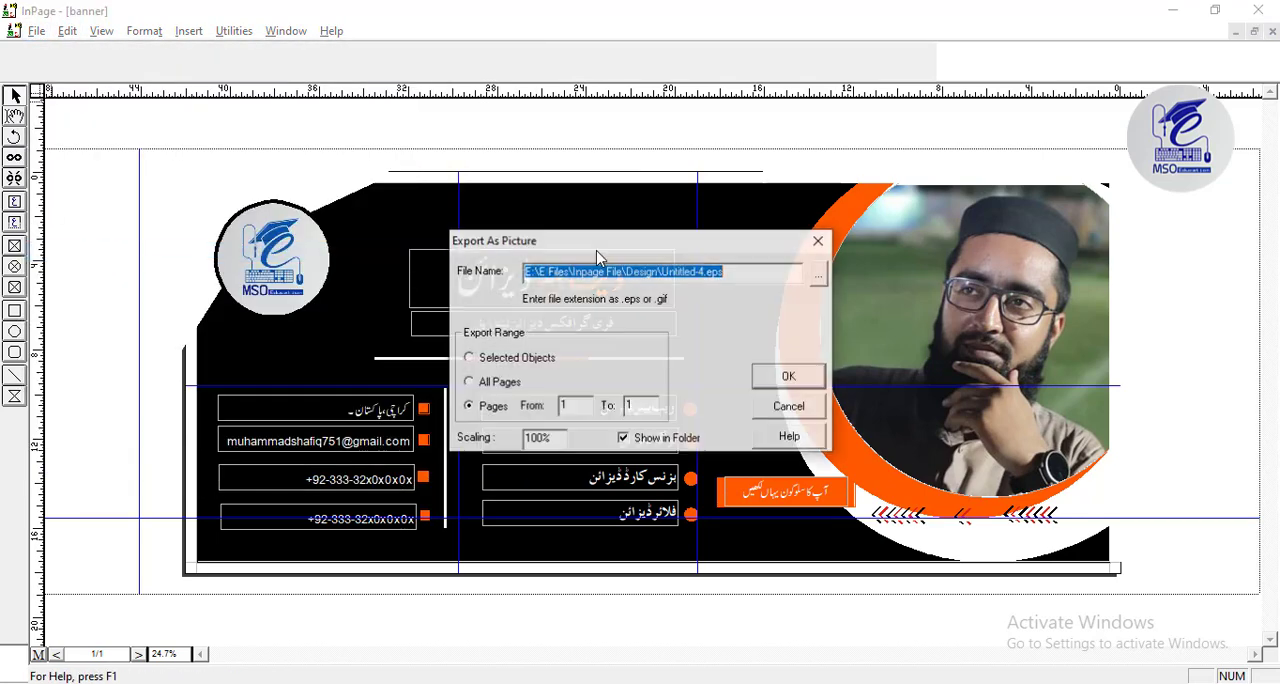
{"action": "left_click", "coordinate": [818, 280]}
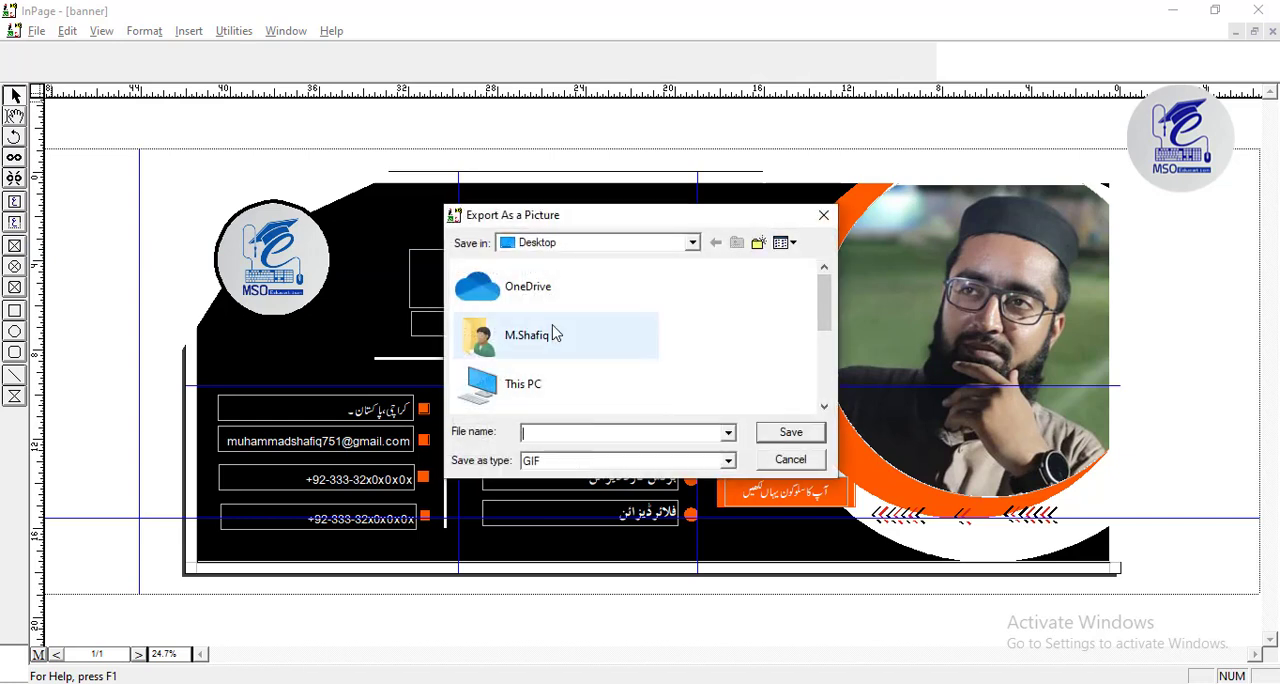
{"action": "left_click", "coordinate": [530, 375]}
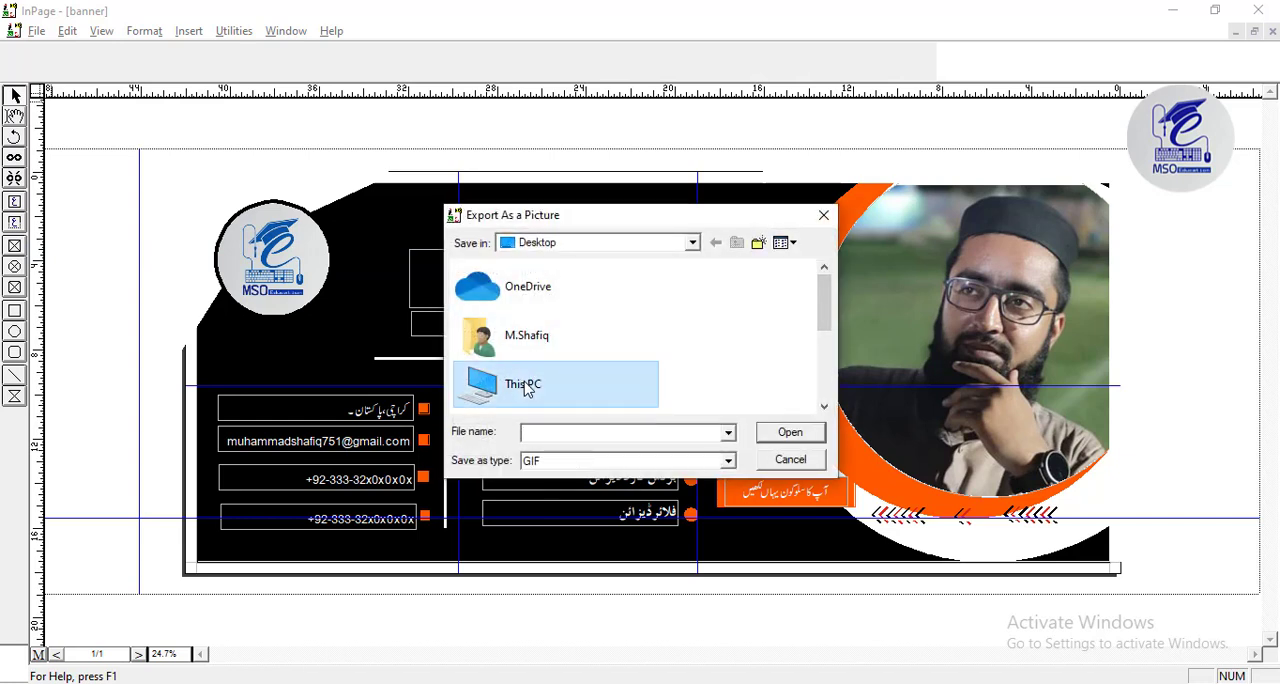
{"action": "left_click", "coordinate": [547, 434]}
{"action": "type", "text": "my "}
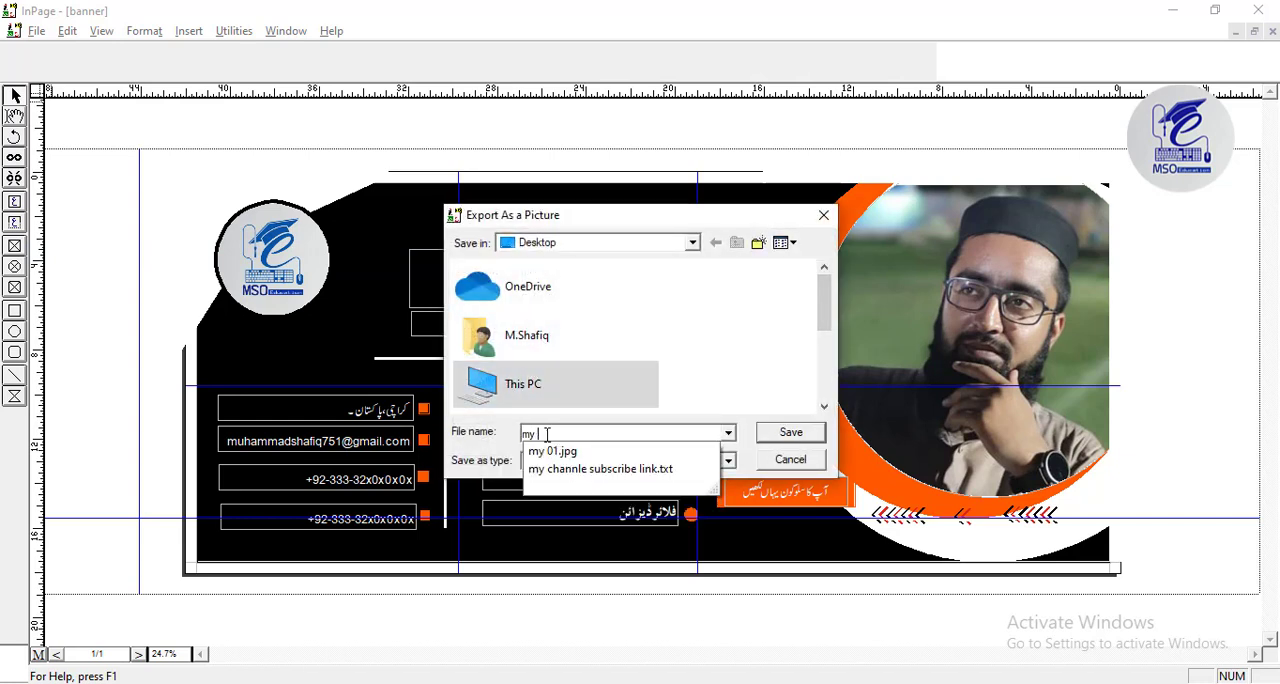
{"action": "type", "text": "000"}
{"action": "key", "text": "Return"}
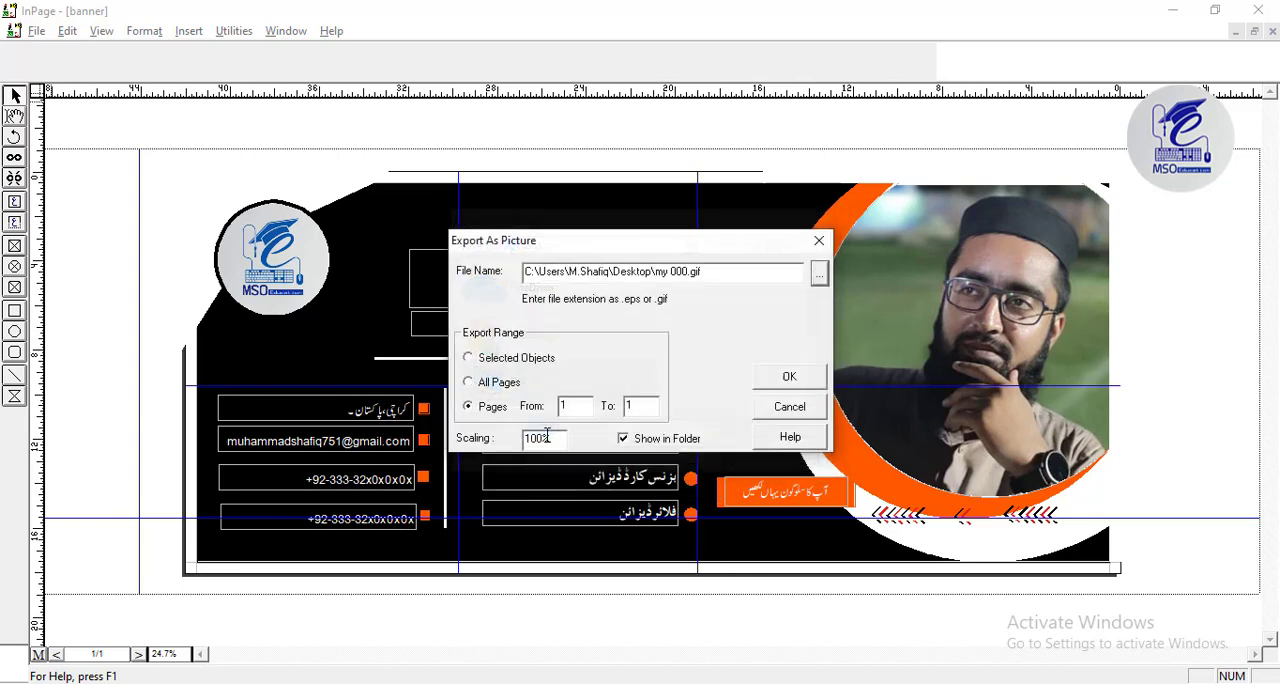
{"action": "left_click", "coordinate": [760, 386]}
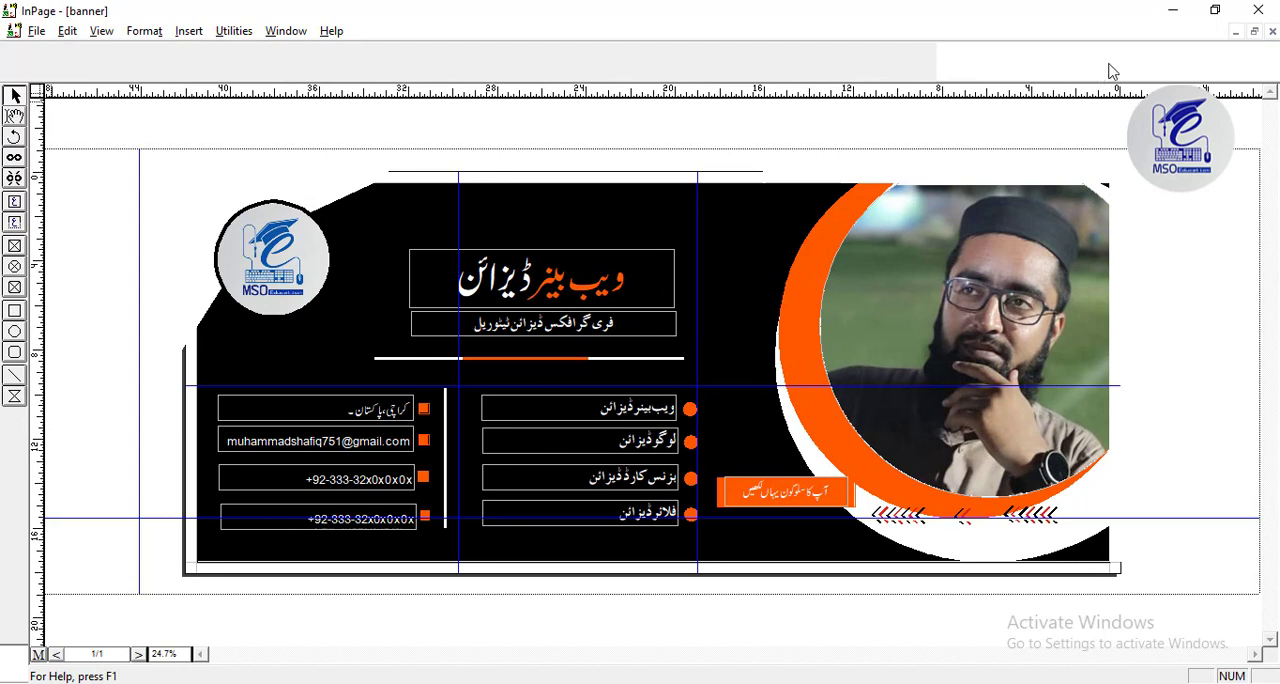
Minimize InPage and the Desktop folder window, examine the exported "my 000.gif" in Photos, and close it.
{"action": "left_click", "coordinate": [1178, 14]}
{"action": "left_click", "coordinate": [1171, 11]}
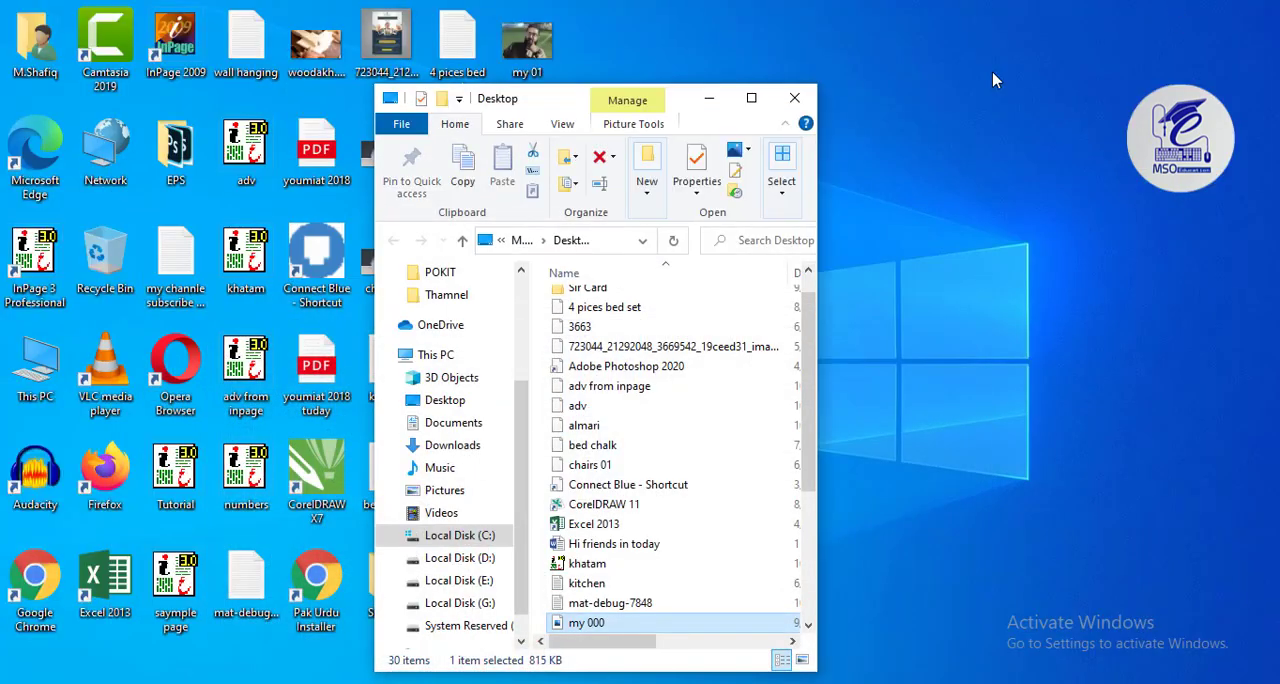
{"action": "left_click", "coordinate": [713, 99]}
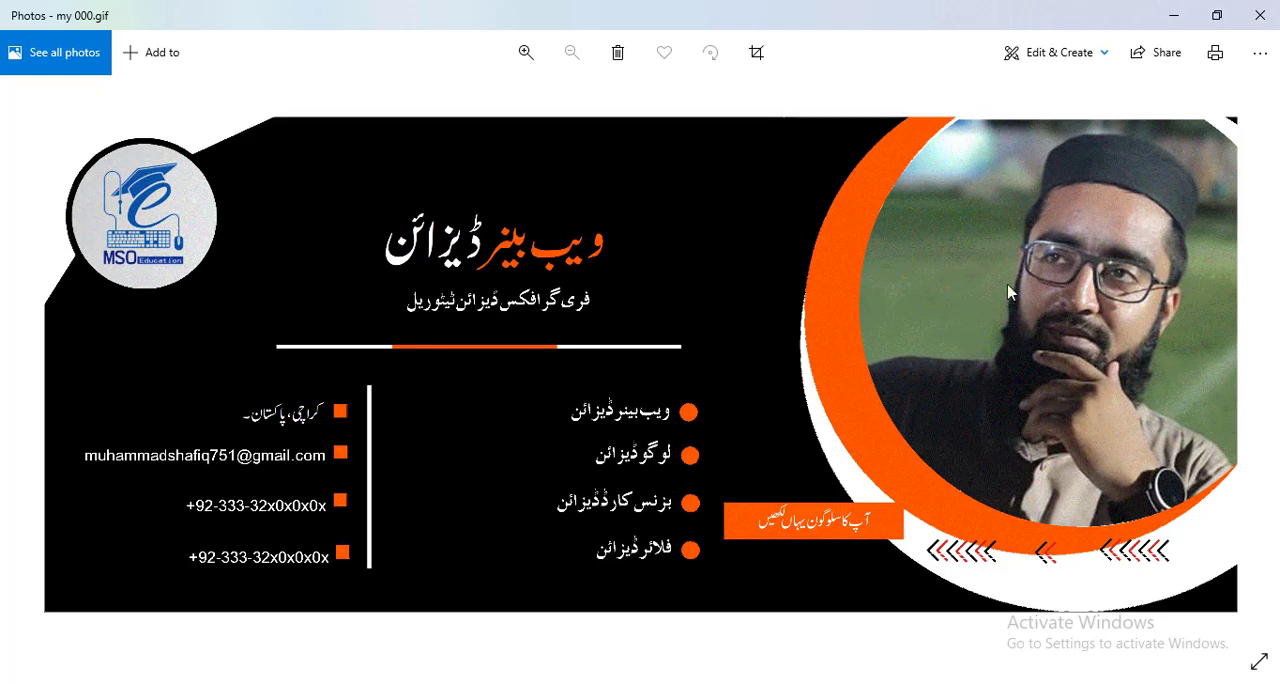
{"action": "left_click", "coordinate": [1277, 12]}
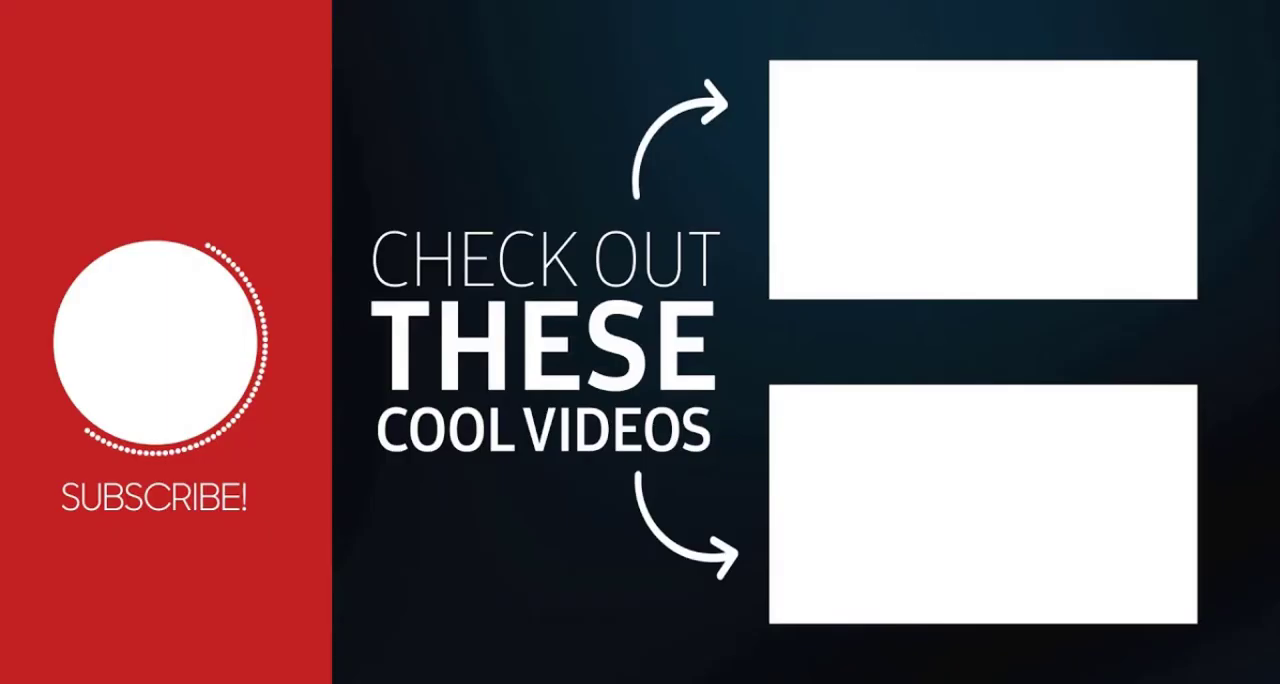